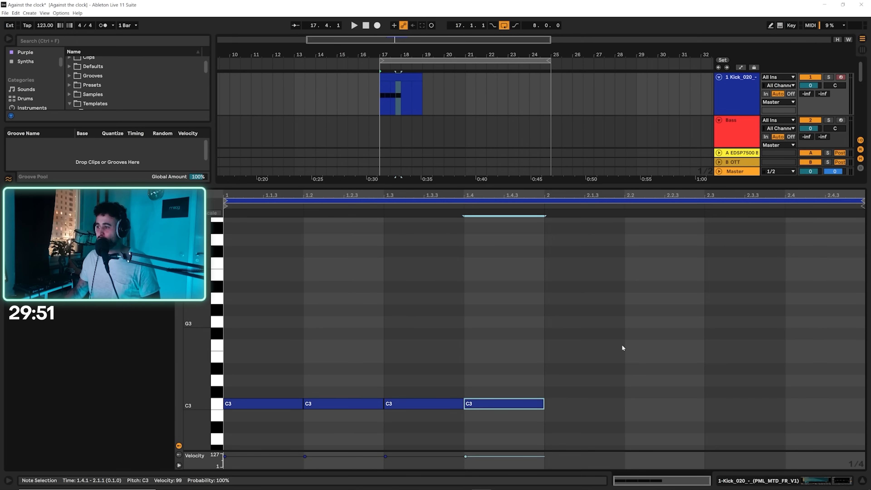
Step: Loop the kick clip over only its four C3 notes in bar 1 and raise all their velocities to 127
left_click_drag(252, 436, 521, 343)
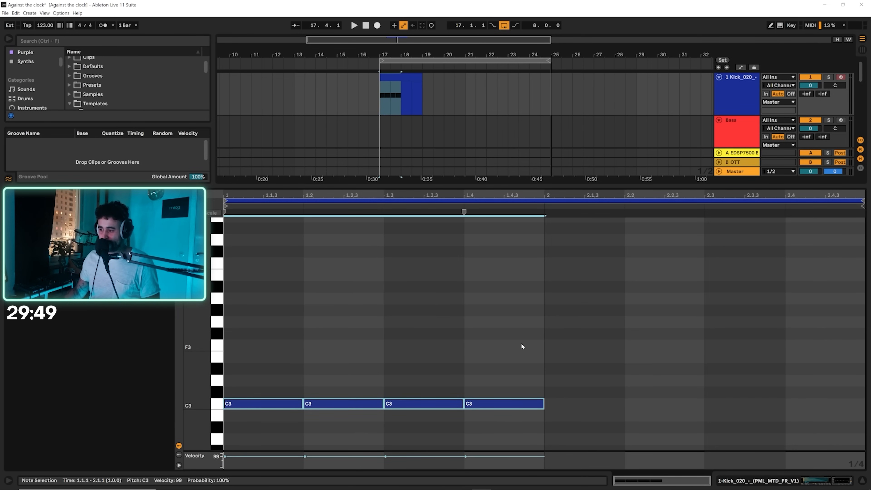
key("ctrl+l")
left_click(368, 391)
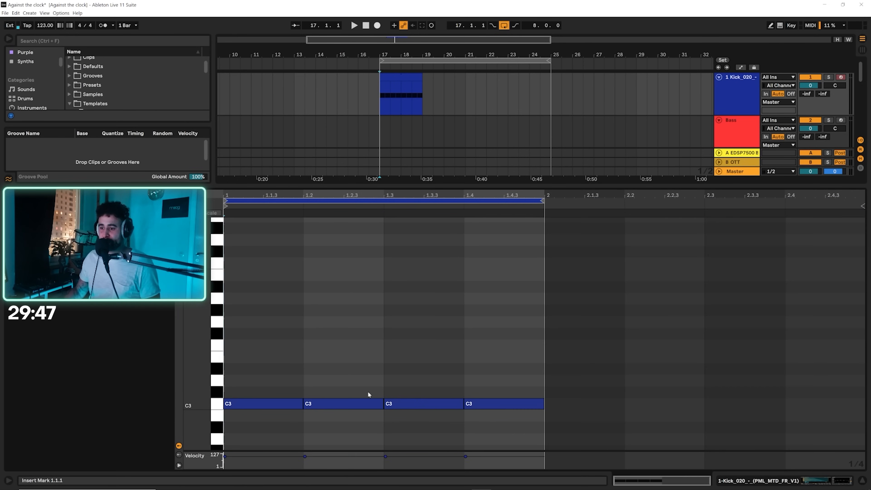
left_click_drag(239, 447, 497, 365)
left_click_drag(491, 403, 491, 386)
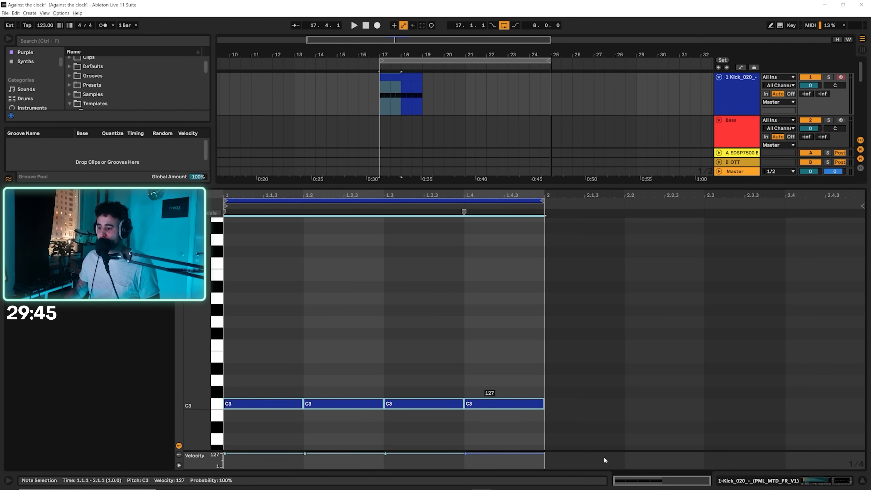
Step: Extend the kick clip in the arrangement so it spans bar 17 to bar 25, and audition it
left_click(829, 481)
key("space")
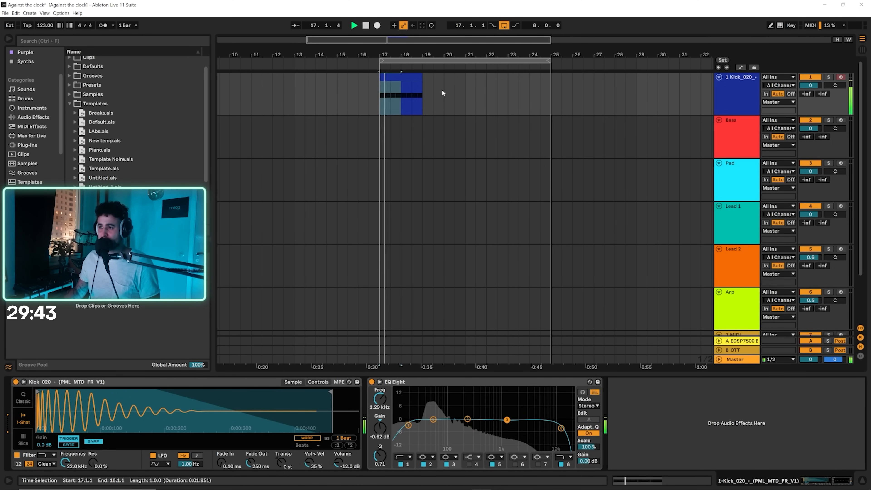
key("space")
left_click_drag(422, 78, 551, 80)
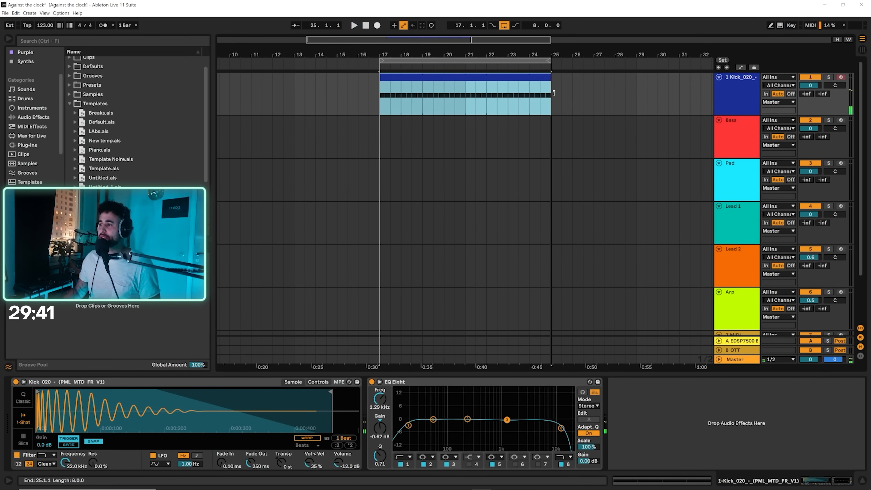
key("space")
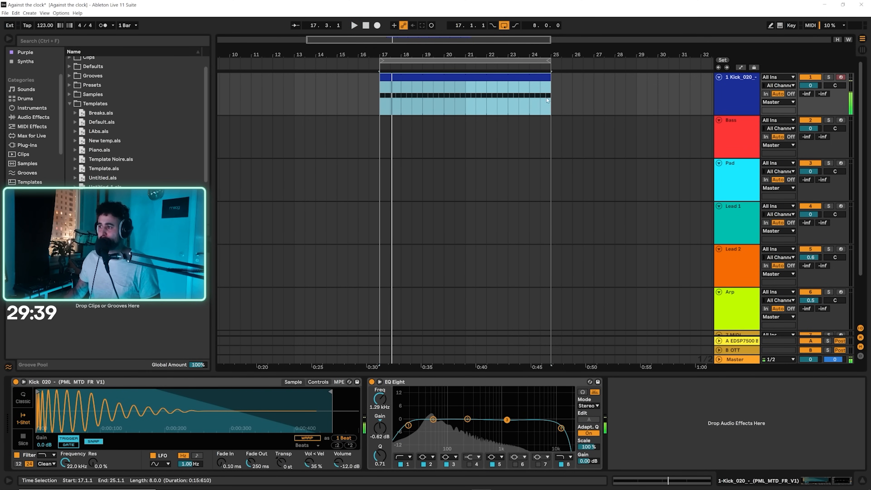
Step: Look through the device chains on the Bass, Pad, Lead 1 and Lead 2 tracks
left_click(369, 139)
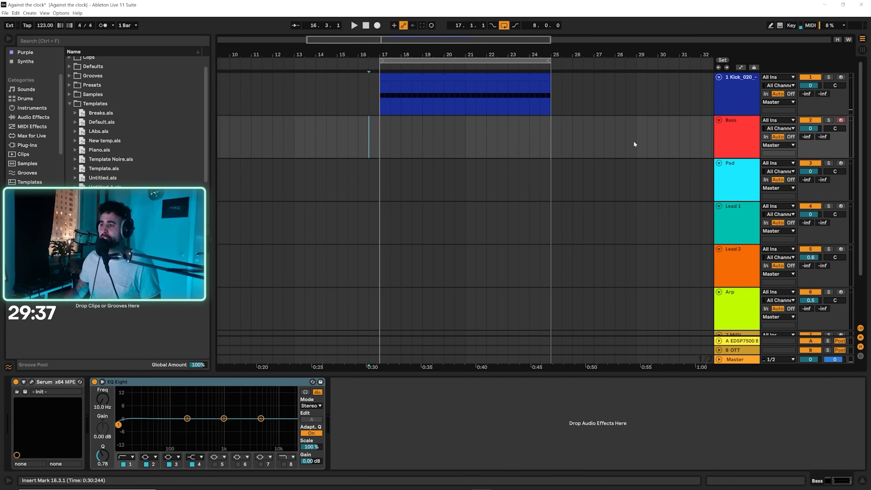
left_click(750, 154)
left_click(736, 187)
left_click(738, 220)
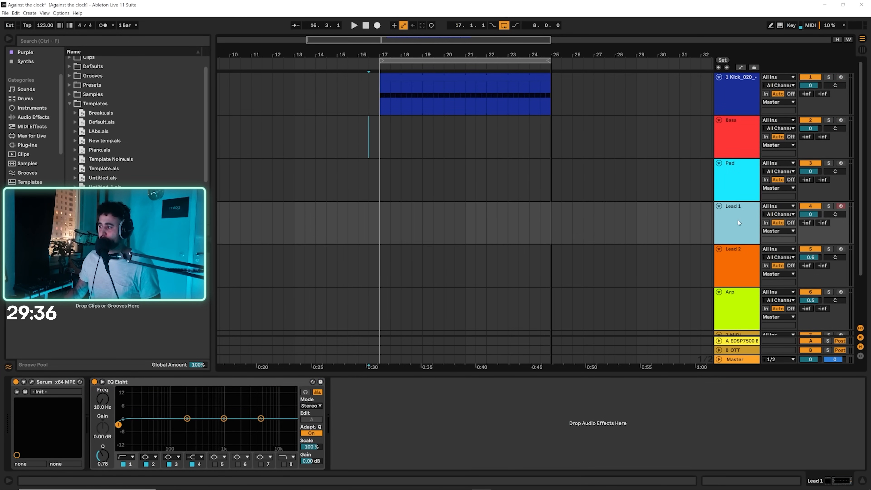
left_click(732, 270)
left_click(724, 142)
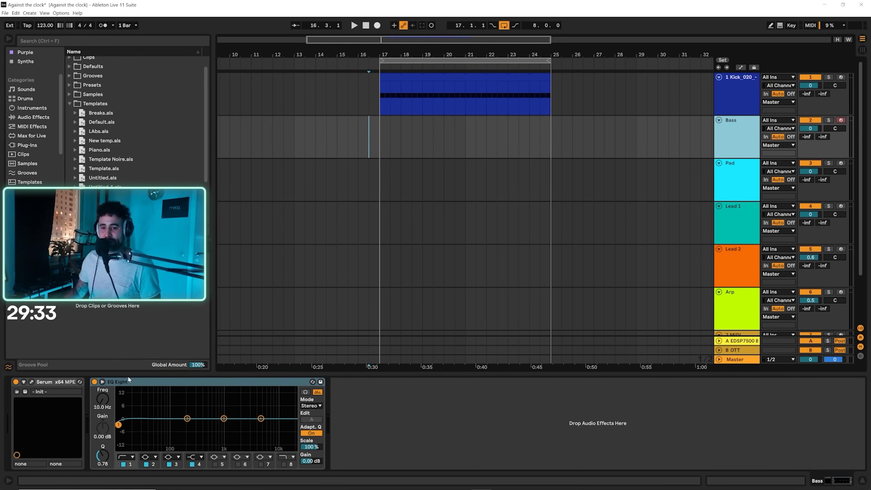
left_click(725, 185)
left_click(731, 223)
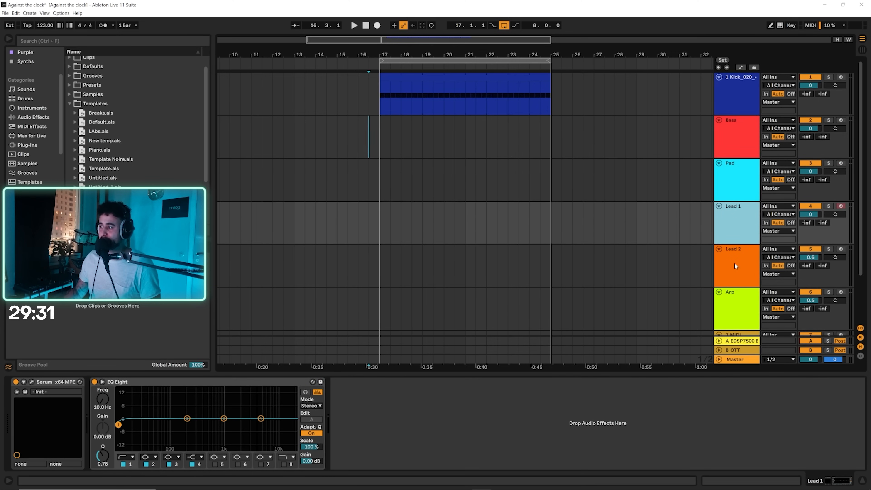
left_click(734, 263)
left_click(742, 149)
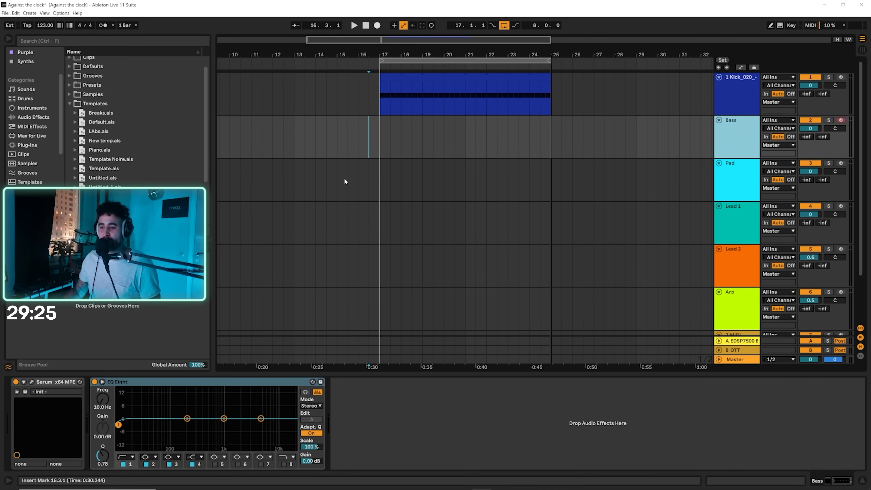
Step: Duplicate the kick clip onto the Bass track so it spans bars 17 to 25
left_click(383, 150)
left_click_drag(381, 146, 540, 151)
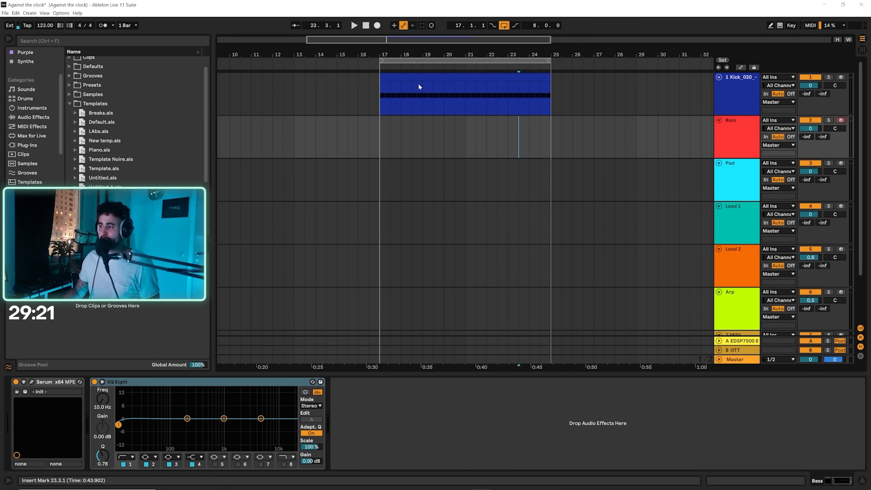
left_click(413, 78)
left_click_drag(412, 78, 413, 130)
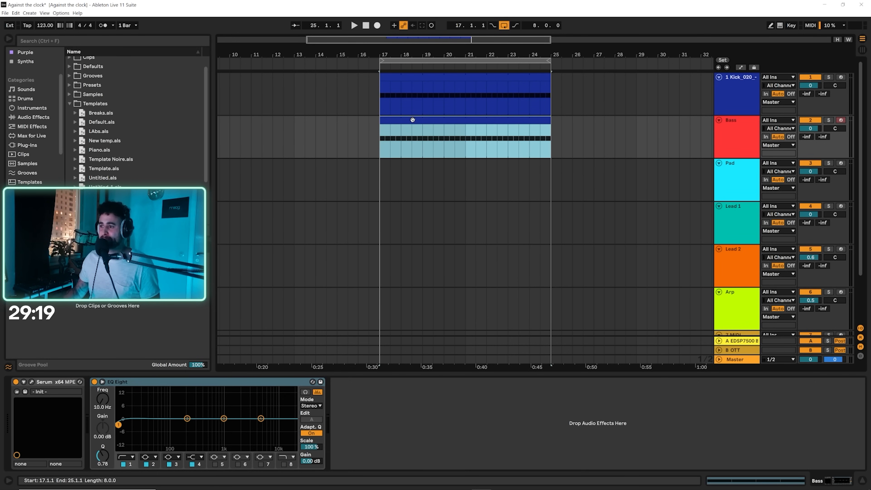
Step: Transpose all notes in the bass clip up to F3
double_click(412, 121)
left_click(331, 340)
key("ctrl+a")
key("Up")
key("Up")
key("Up")
key("Up")
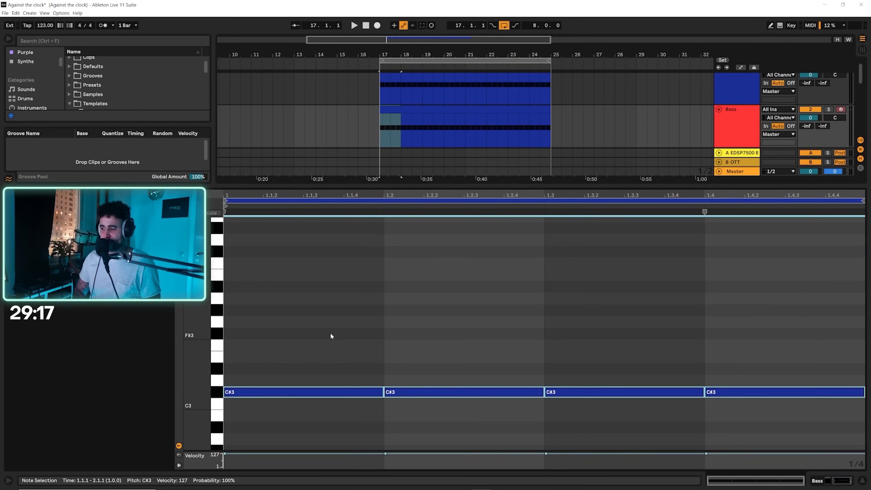
key("Up")
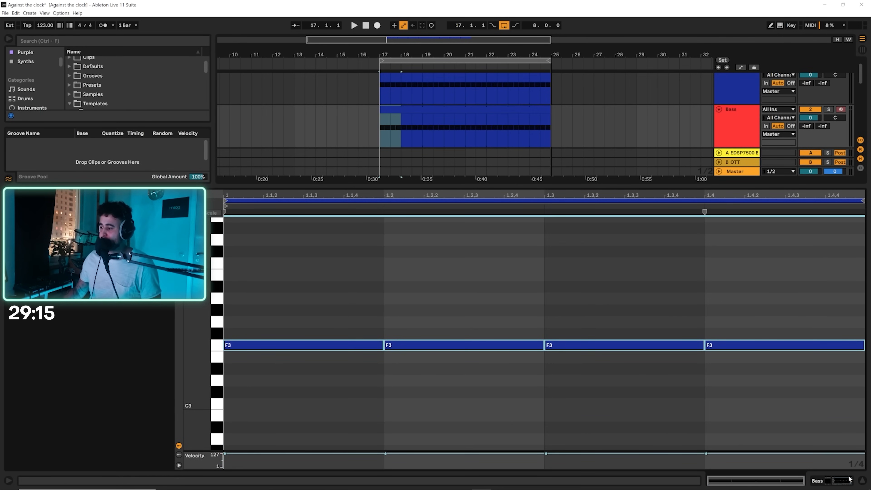
Step: Set the bass clip's note grid to 1/16 and fill the bar with sixteenth notes alternating between F3 and F4
key("ctrl+alt+l")
left_click(748, 129)
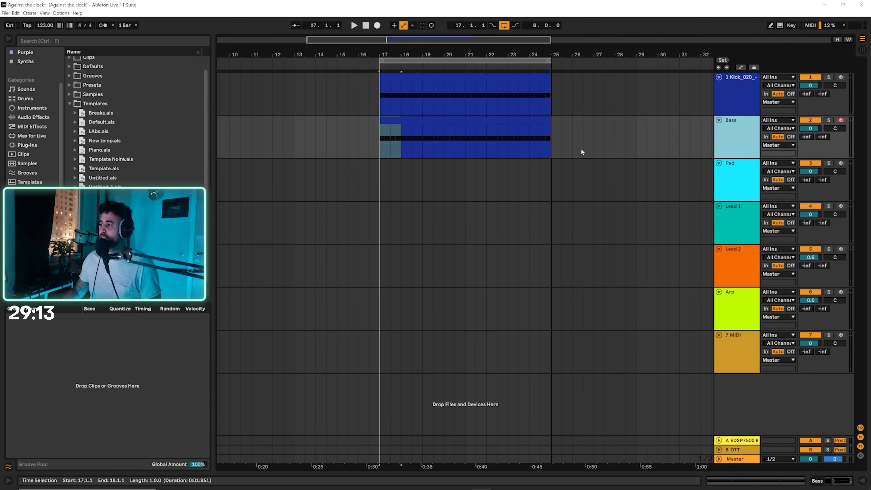
double_click(447, 121)
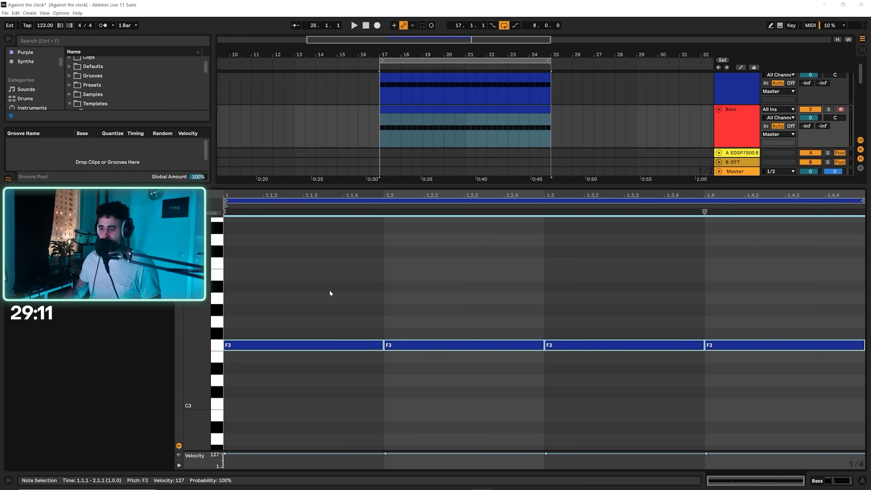
right_click(307, 281)
left_click(377, 424)
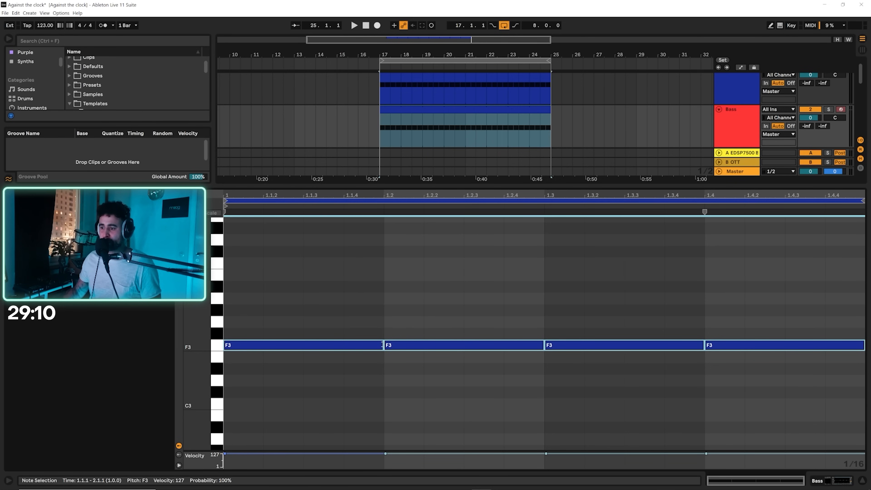
mouse_move(383, 345)
left_mouse_down()
mouse_move(263, 345)
mouse_move(282, 273)
mouse_move(280, 215)
mouse_move(321, 364)
mouse_move(367, 221)
left_mouse_up()
left_click(462, 305)
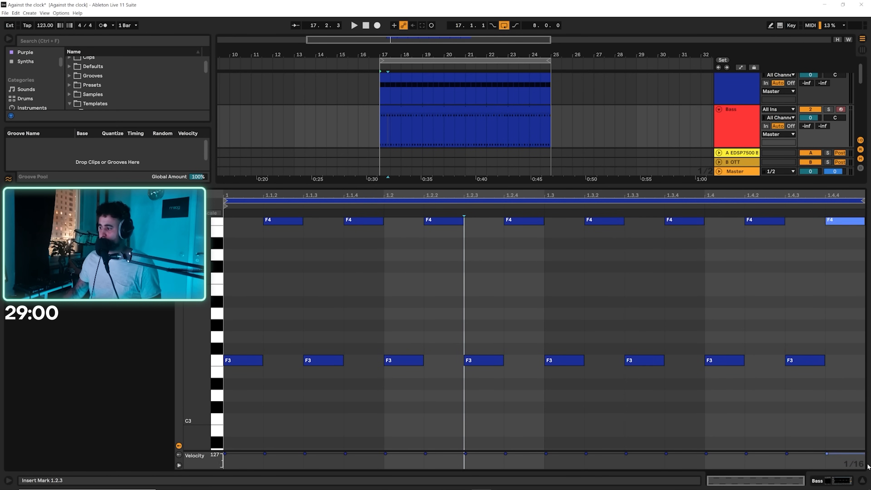
Step: Assign the Bass track's colour to its clips
left_click(865, 480)
right_click(724, 142)
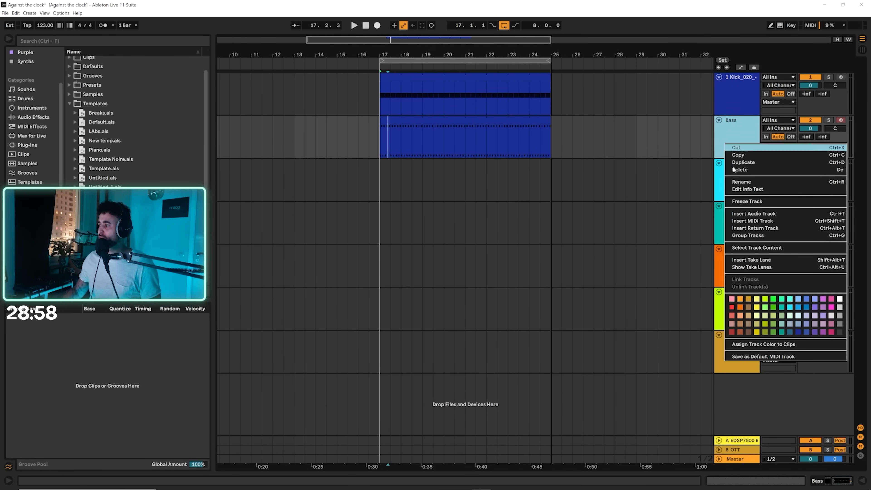
left_click(744, 345)
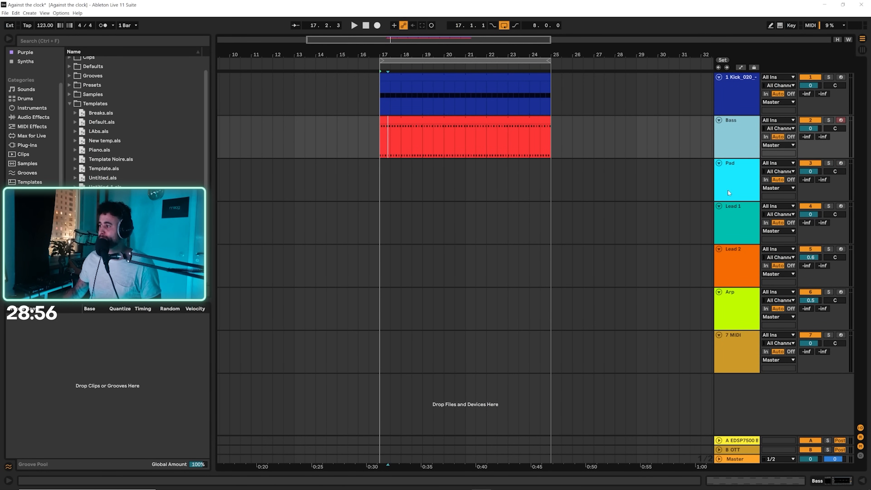
Step: Load the PML BS Roll preset from the User PML Melodic Techno Dimentions folder into the Bass track's Serum, and audition it
left_click(833, 482)
left_click(31, 382)
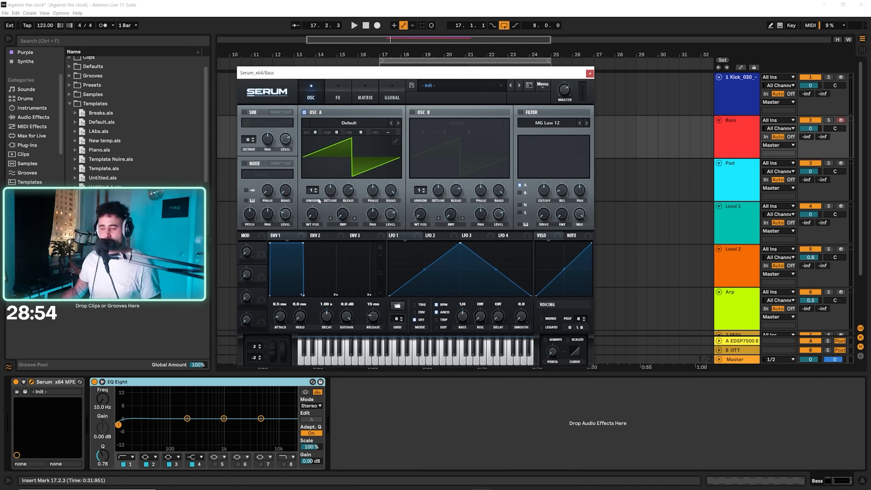
left_click_drag(398, 71, 443, 53)
left_click(488, 66)
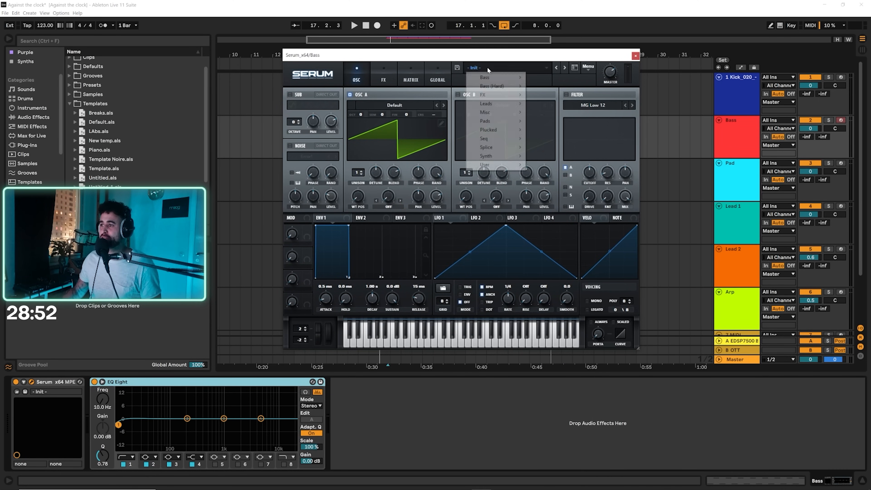
mouse_move(494, 168)
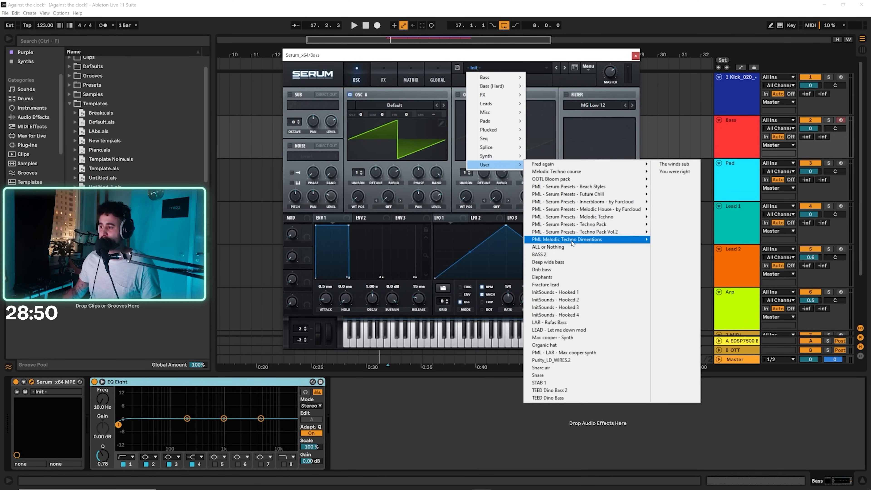
mouse_move(590, 239)
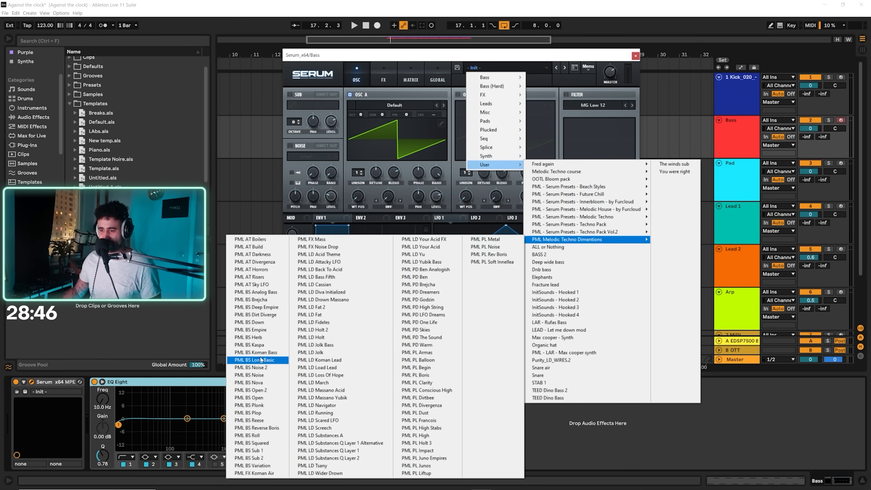
left_click(258, 436)
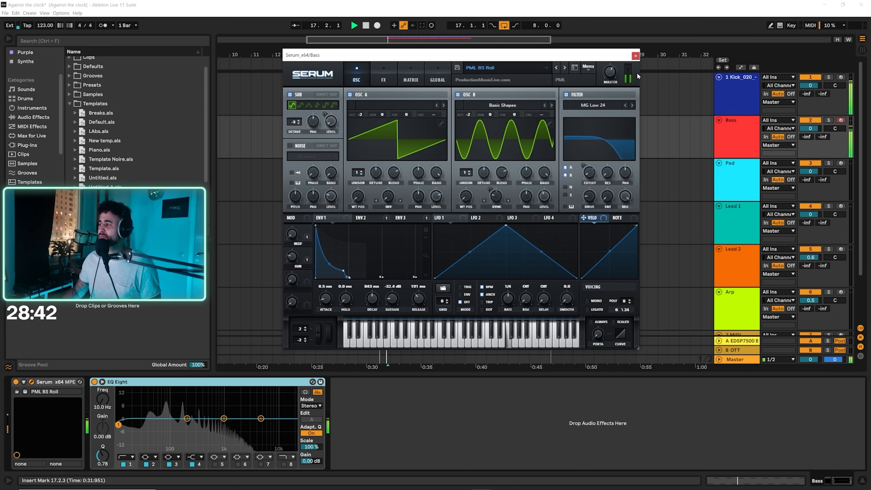
left_click(635, 55)
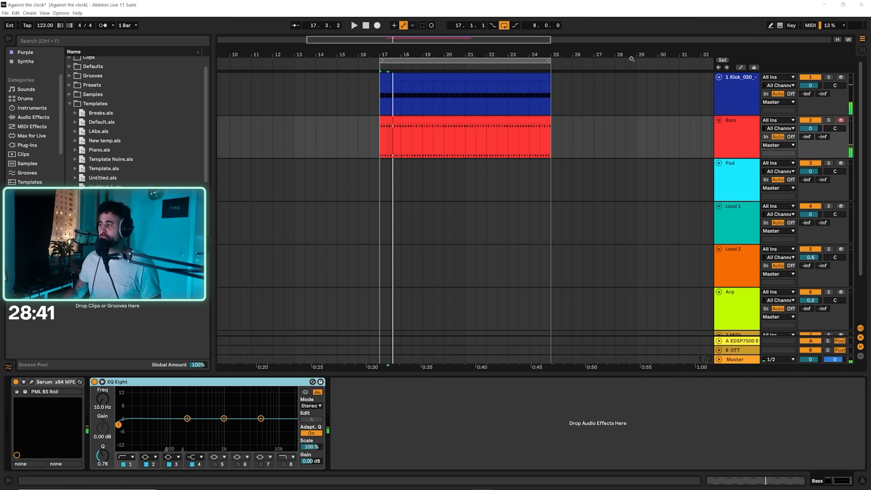
Step: Transpose all bass notes down one octave to F2 and F3, and listen to the result
double_click(461, 122)
key("space")
key("ctrl+a")
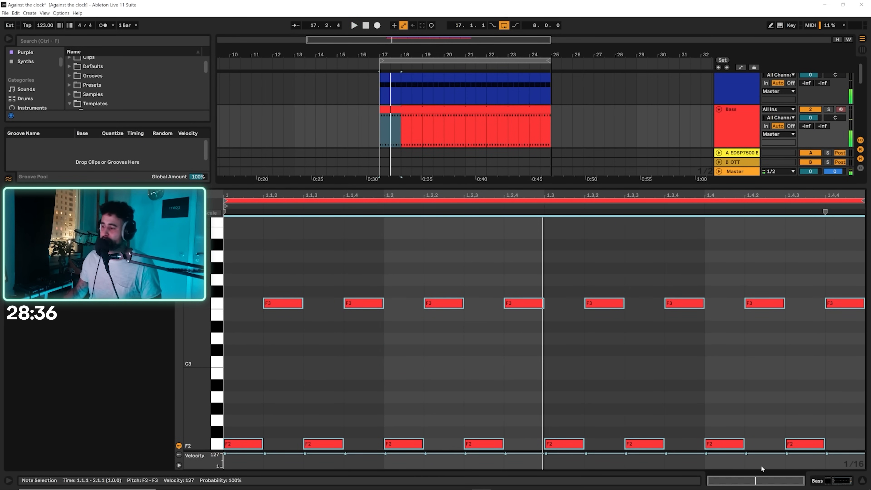
left_click(822, 480)
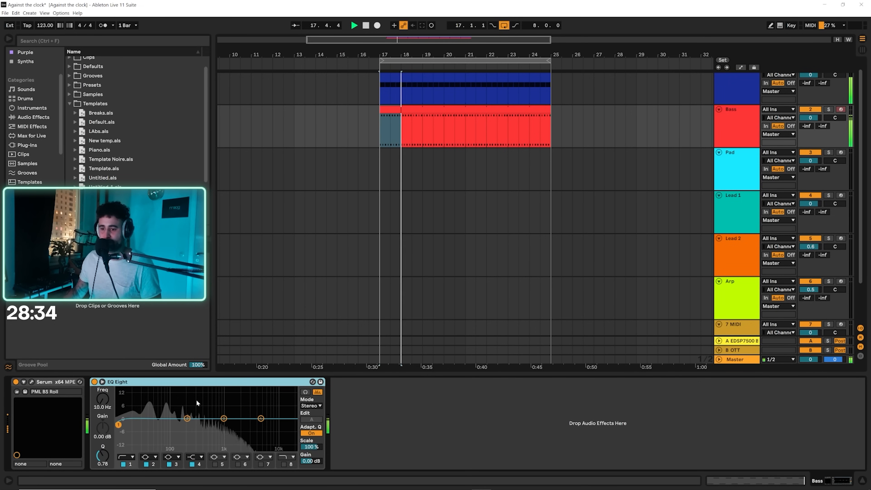
key("space")
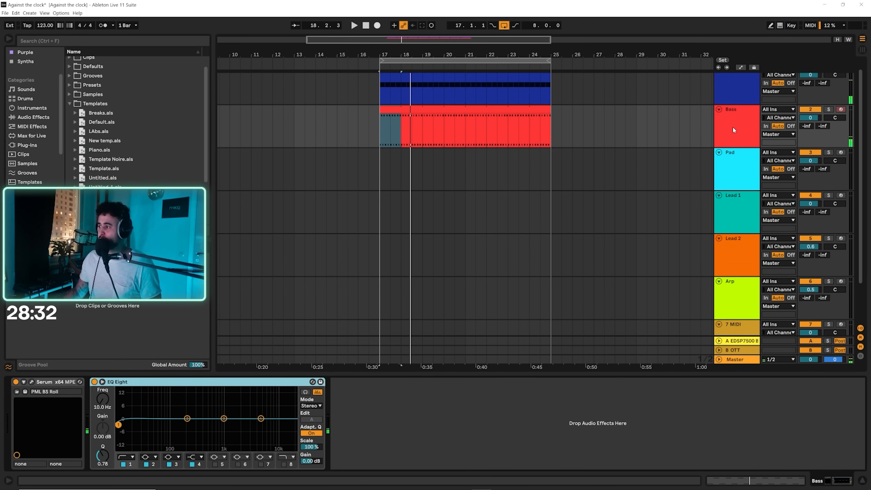
Step: Search the browser for "comp" and add a Compressor after EQ Eight on the Bass track
left_click(734, 132)
left_click(145, 40)
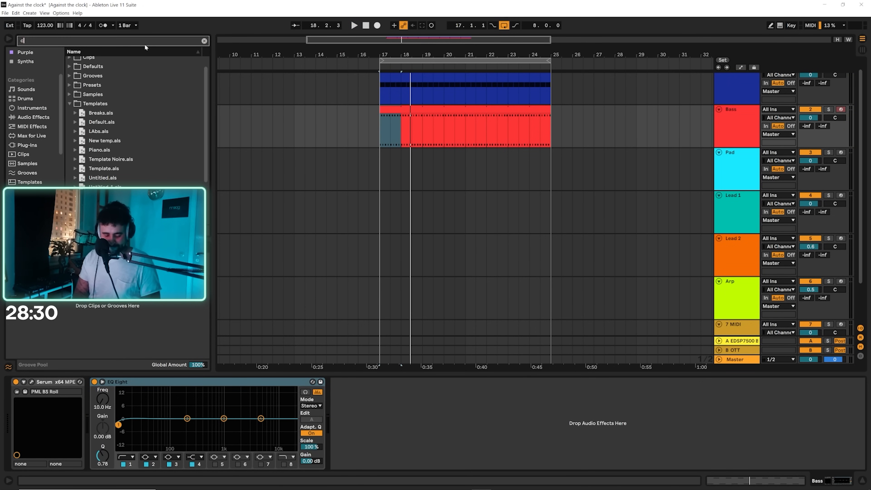
type("comp")
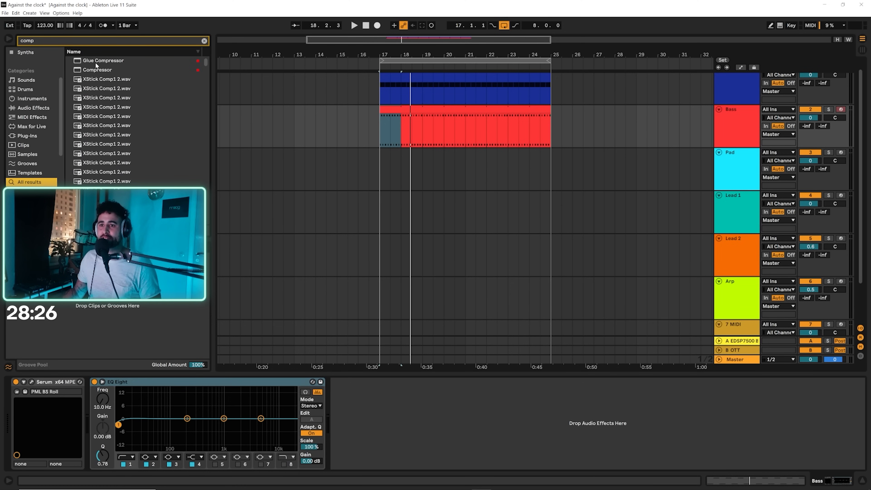
left_click(93, 69)
left_click_drag(93, 70, 424, 456)
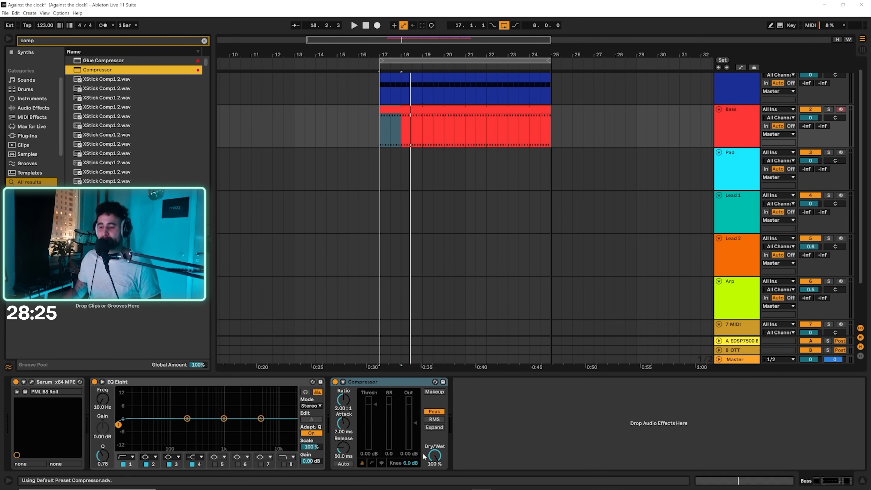
Step: Enable sidechaining on the bass Compressor with the 1-Kick track as the audio source, and start playback
left_click(343, 382)
left_click(350, 406)
left_click(367, 327)
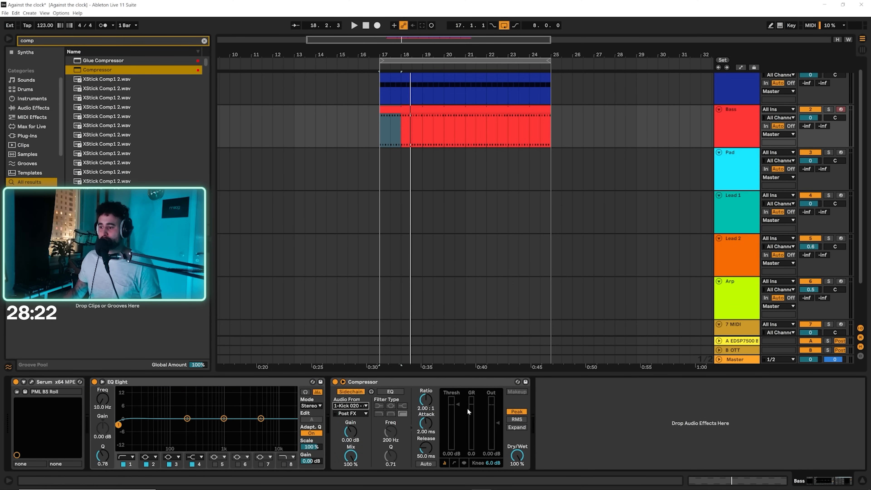
key("space")
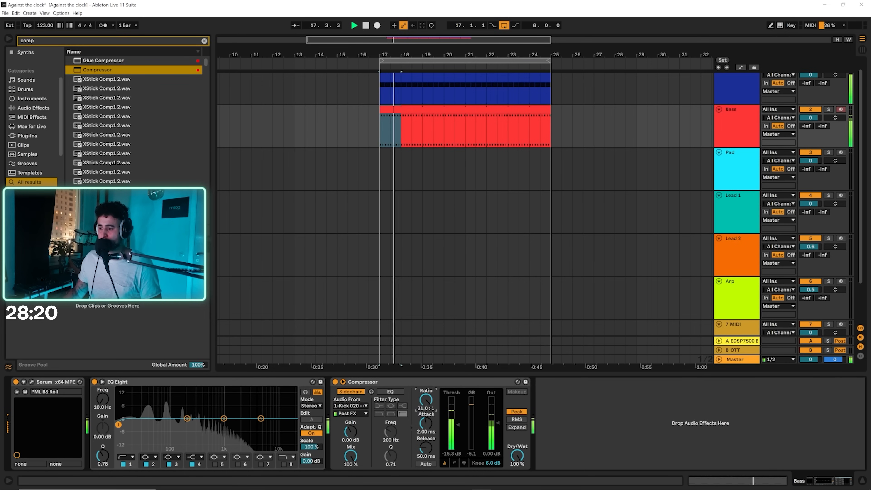
Step: Set the bass Compressor's ratio to 5.04:1 and attack to 0.51 ms, and enable its sidechain EQ with the filter at 353 Hz
left_click_drag(427, 408, 427, 433)
key("space")
key("space")
left_click(391, 392)
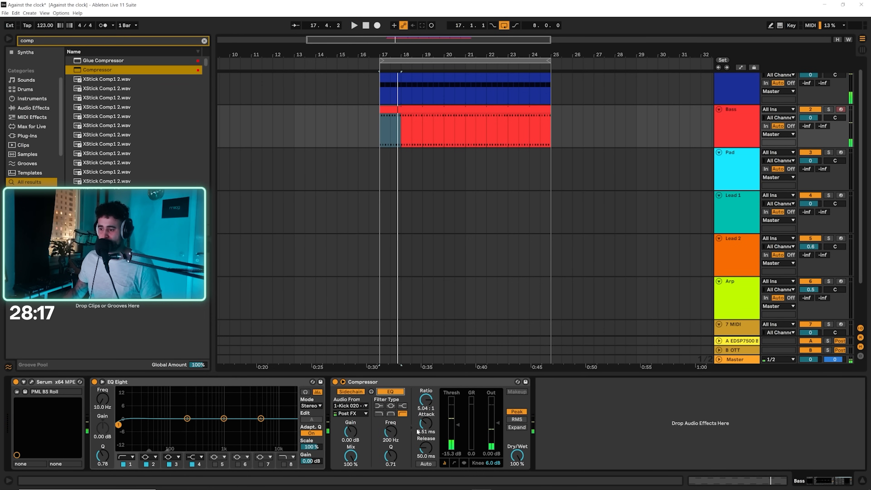
left_click_drag(390, 431, 391, 427)
key("space")
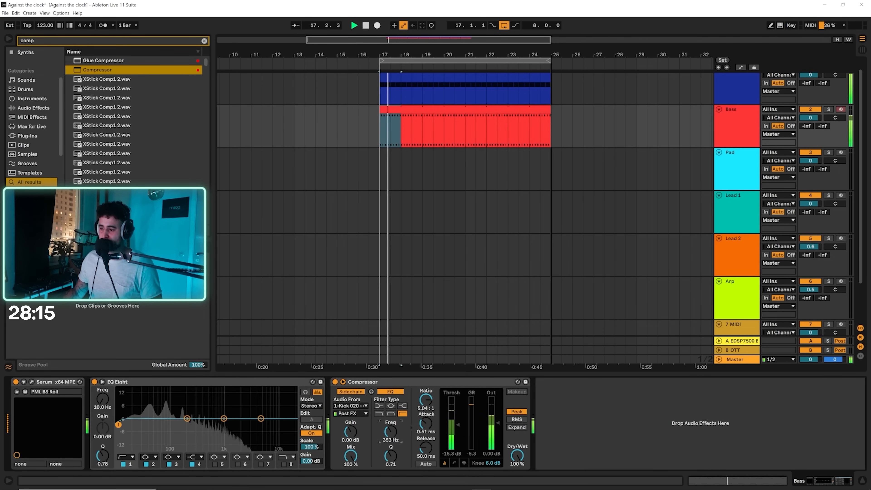
Step: Lower the bass Compressor's threshold to -31.0 dB, raise its ratio to inf:1, and listen to the ducking
key("space")
key("space")
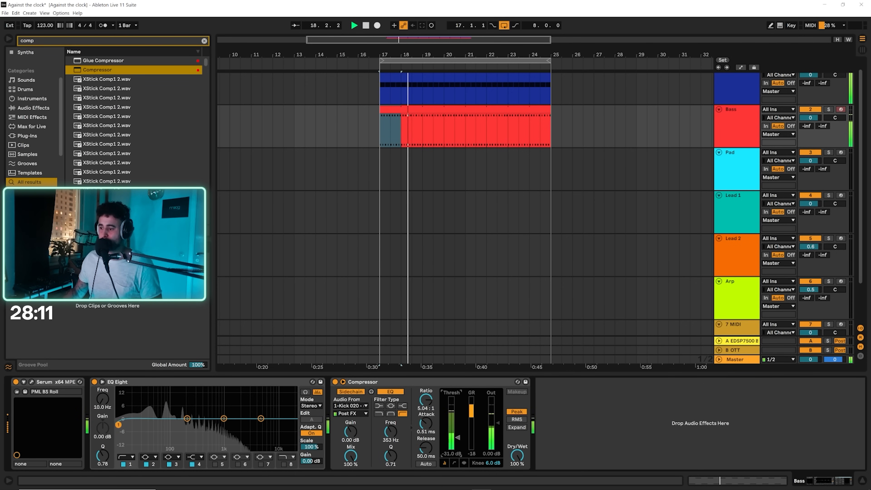
left_click_drag(426, 400, 425, 406)
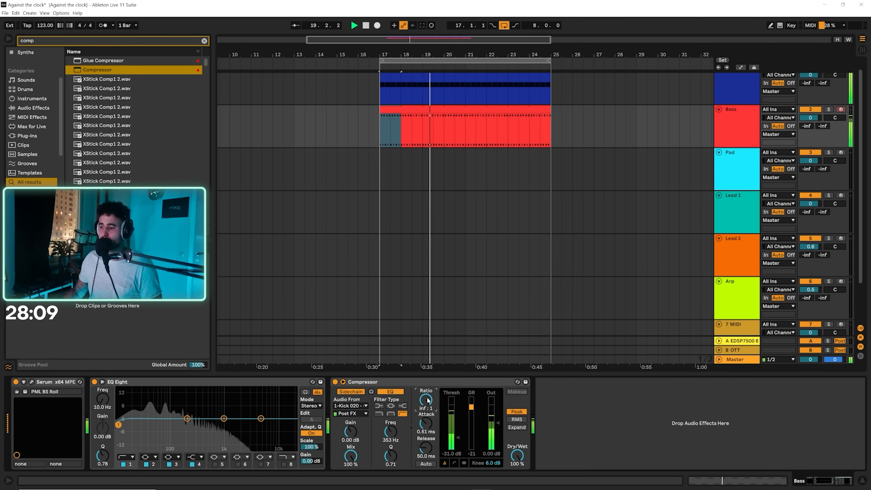
key("space")
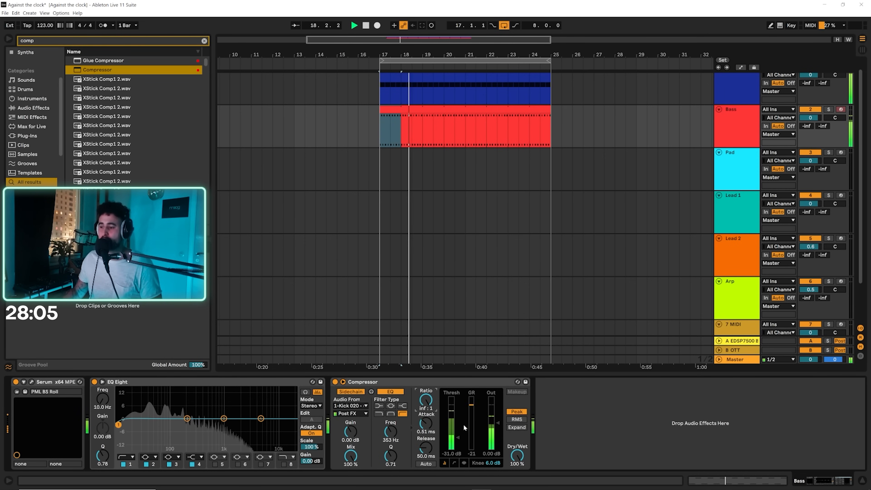
Step: Search the browser for "sat", insert the Warm Up Lows preset between EQ Eight and Compressor on the Bass track, and play it
left_click(727, 133)
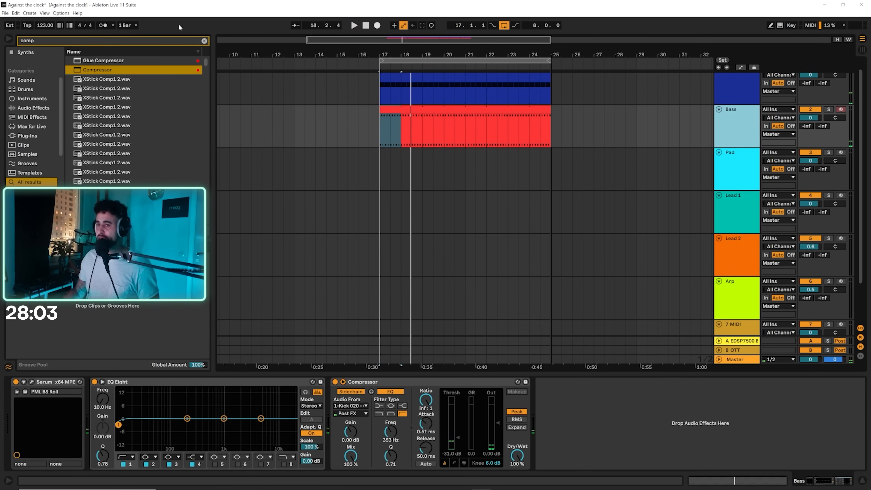
left_click(204, 41)
type("s")
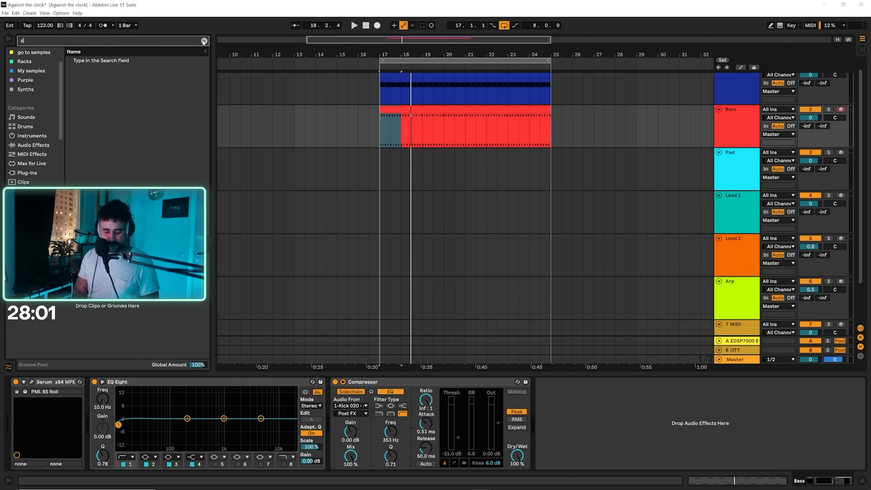
type("at")
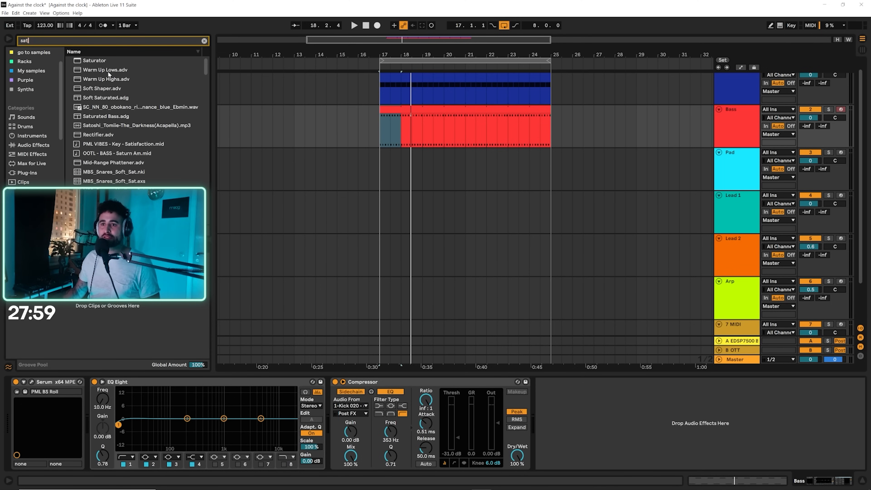
left_click_drag(109, 71, 499, 423)
key("space")
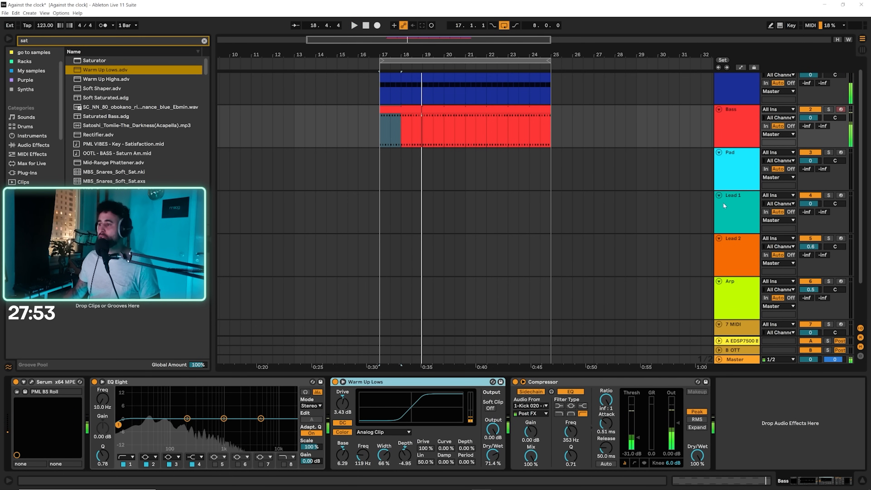
Step: Switch to the Session view mixer, enlarge the faders, and lower the kick track's volume to -1.9 dB while listening
key("Tab")
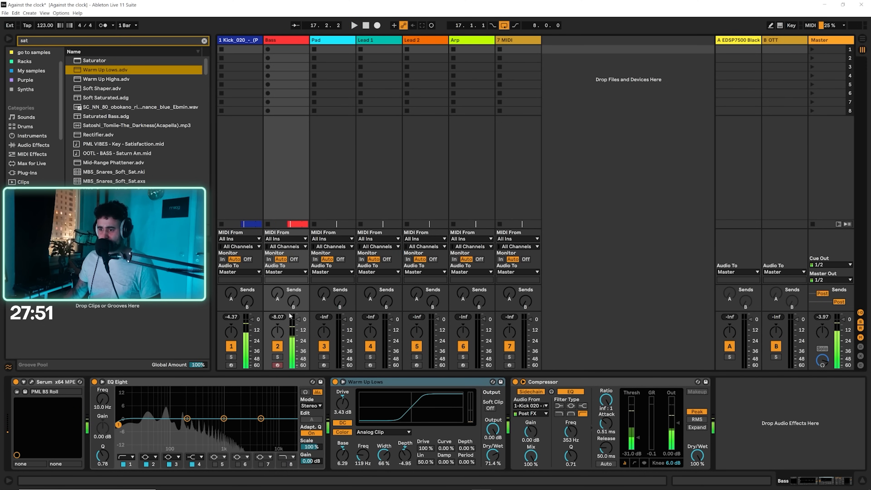
left_click_drag(290, 312, 289, 286)
key("space")
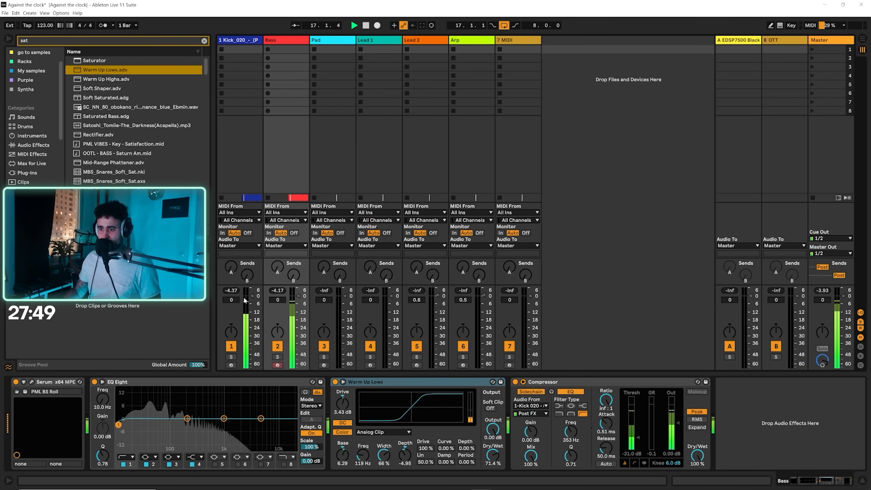
left_click_drag(233, 301, 231, 275)
key("space")
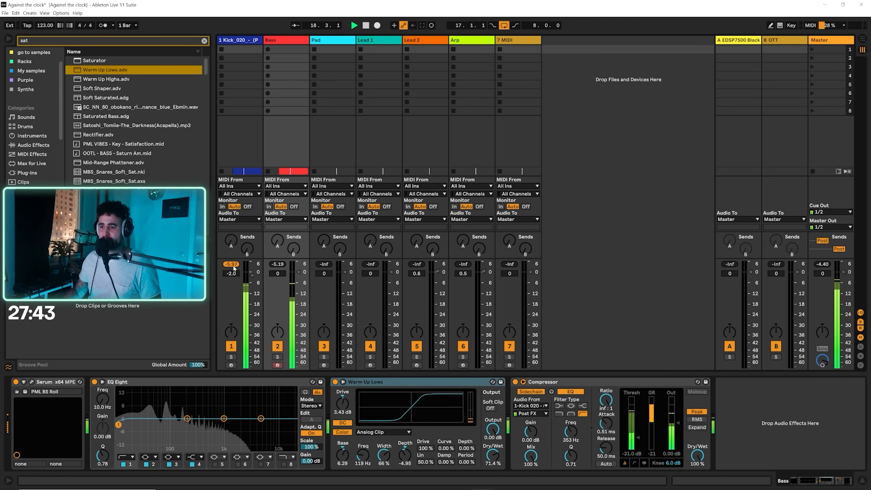
left_click(237, 273)
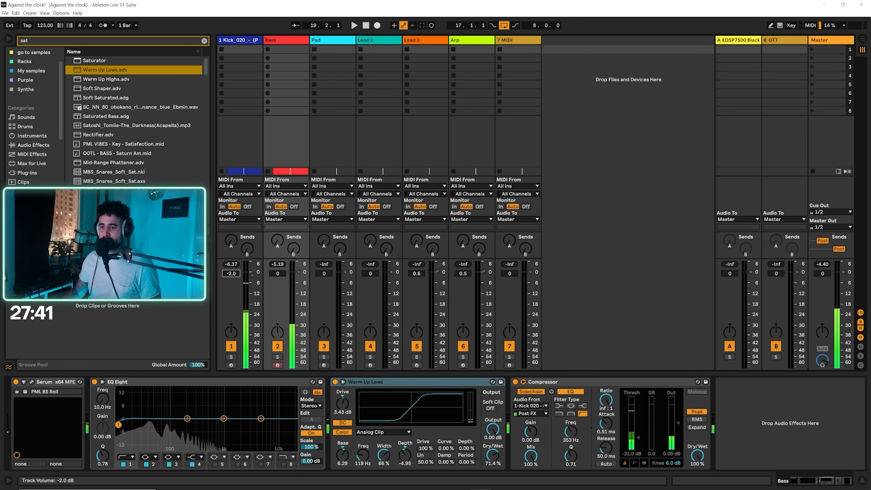
key("space")
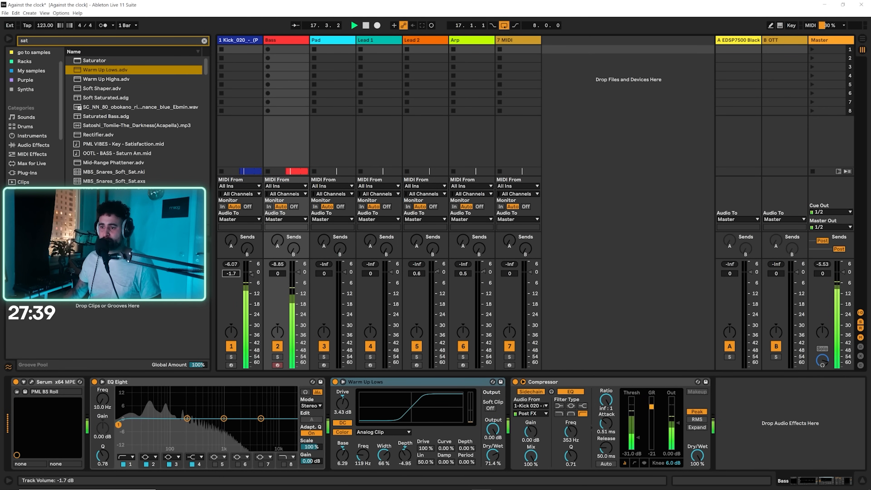
left_click(232, 264)
Step: Lower the Bass track's volume to -2.6 dB and check the balance against the kick
left_click_drag(274, 275, 280, 278)
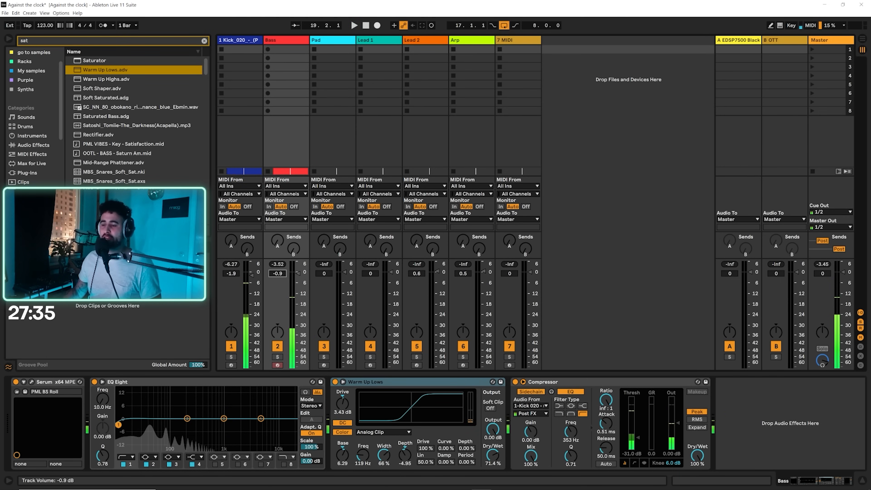
key("space")
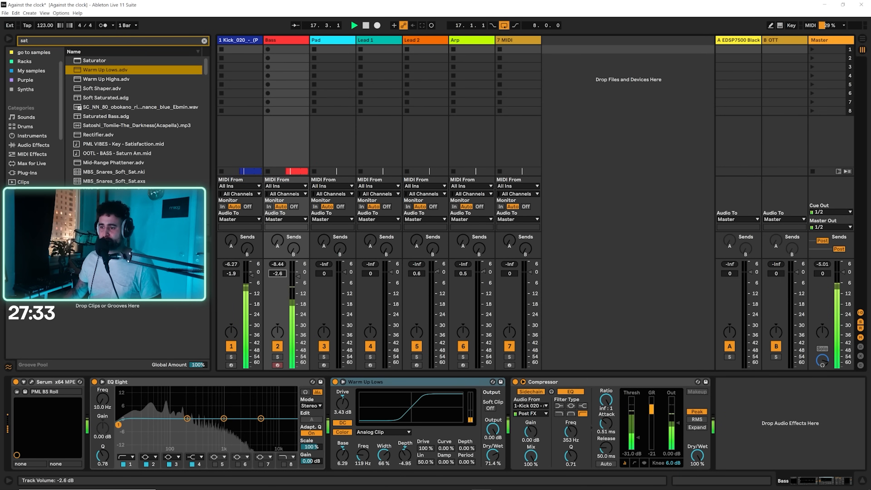
key("space")
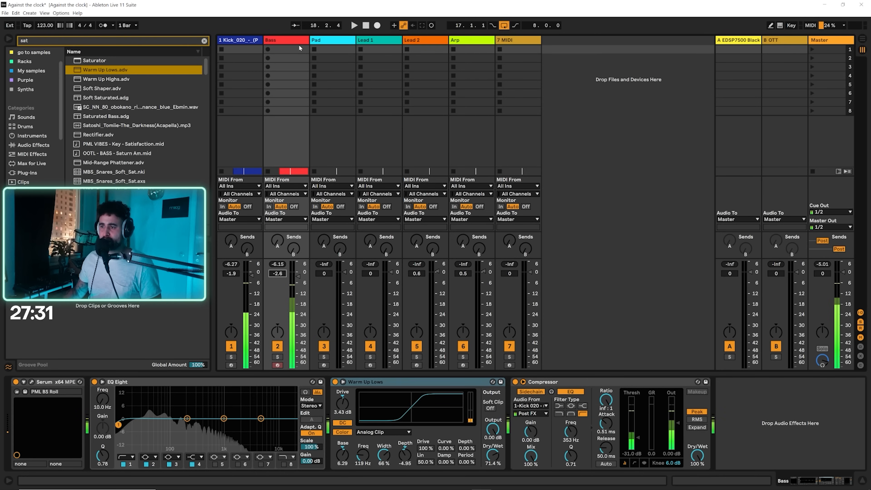
Step: Search for "comp", add a Glue Compressor between Warm Up Lows and Compressor on the Bass track, and audition it at a -12.1 dB threshold
left_click(294, 41)
left_click(205, 41)
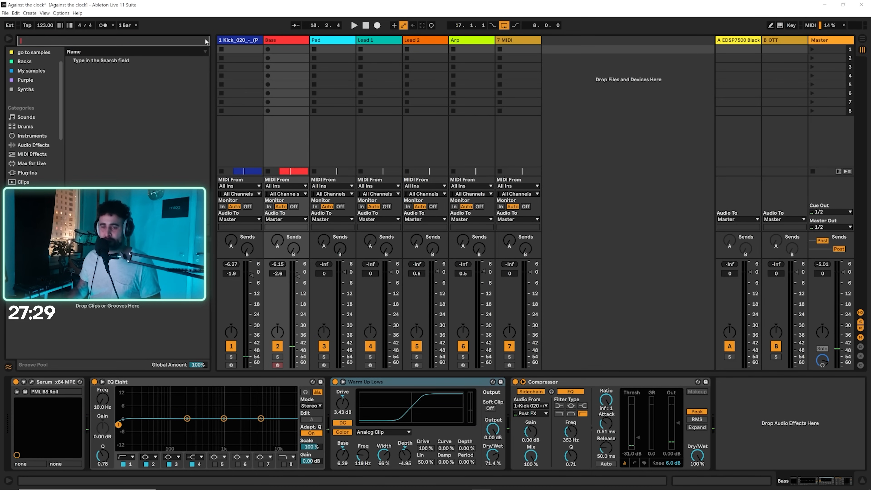
type("comp")
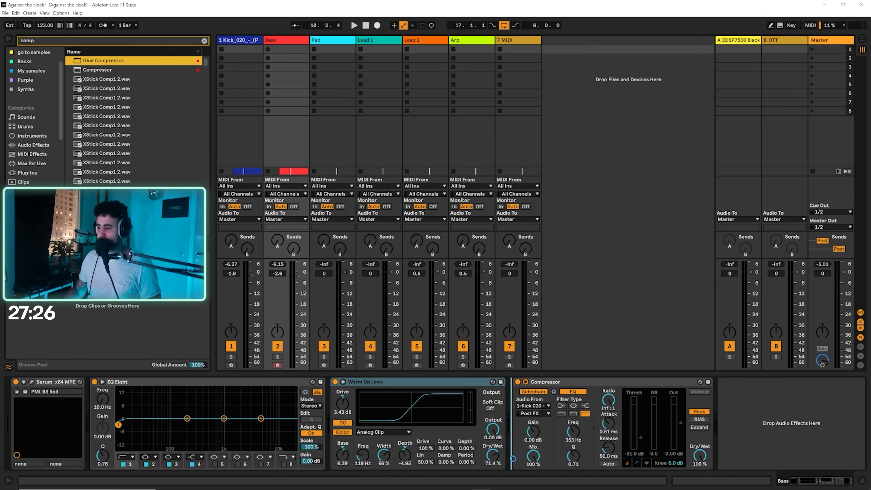
key("Return")
key("space")
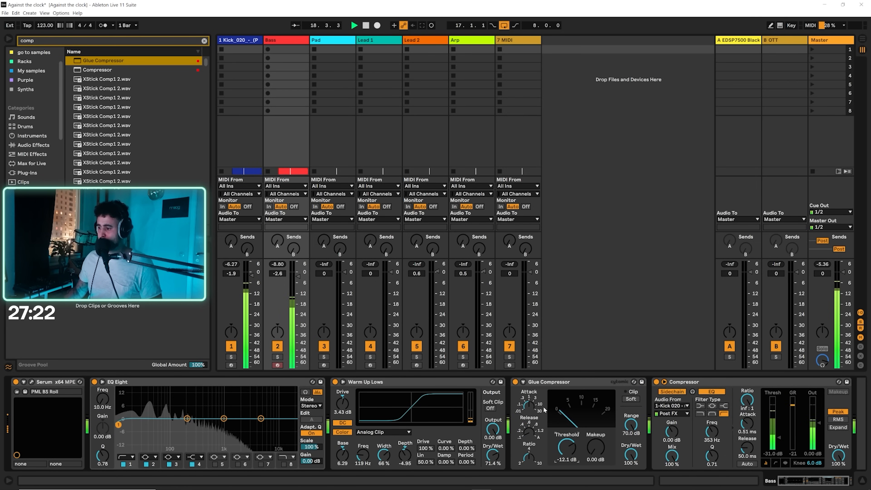
key("space")
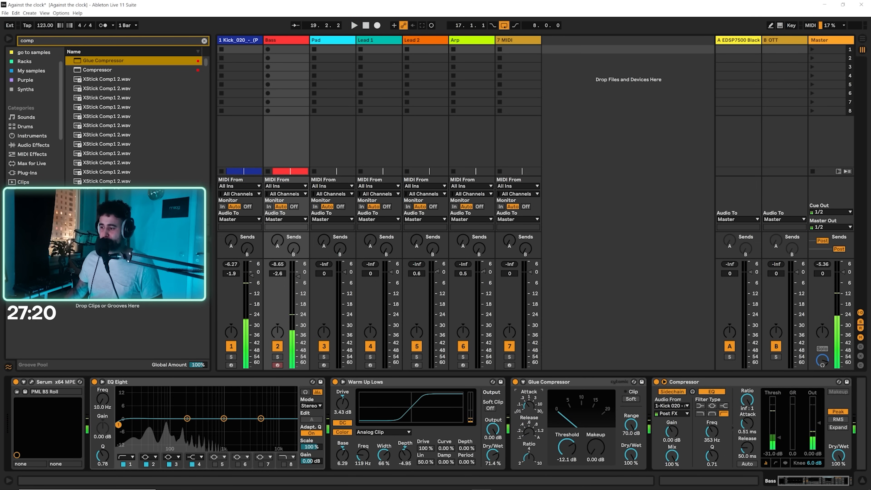
Step: Raise the Glue Compressor's makeup gain to 1.90 dB and lower the Bass track's volume to -3.6 dB while listening
left_click_drag(595, 453, 595, 446)
key("space")
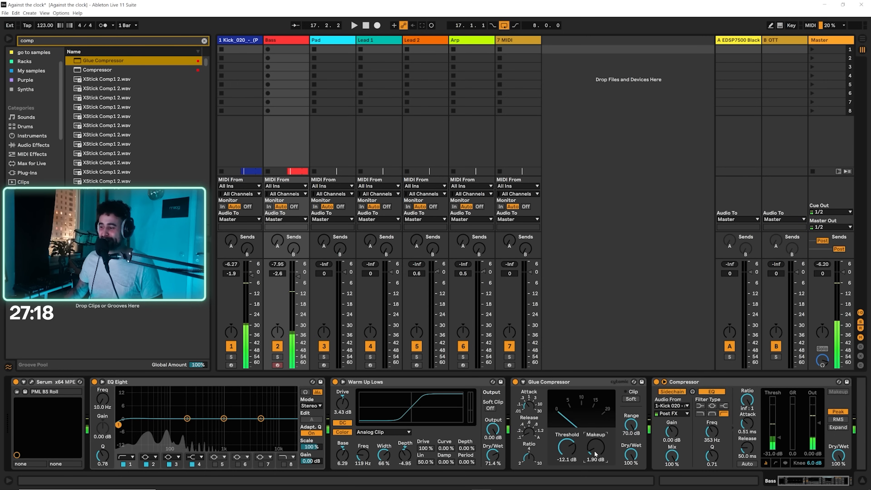
key("space")
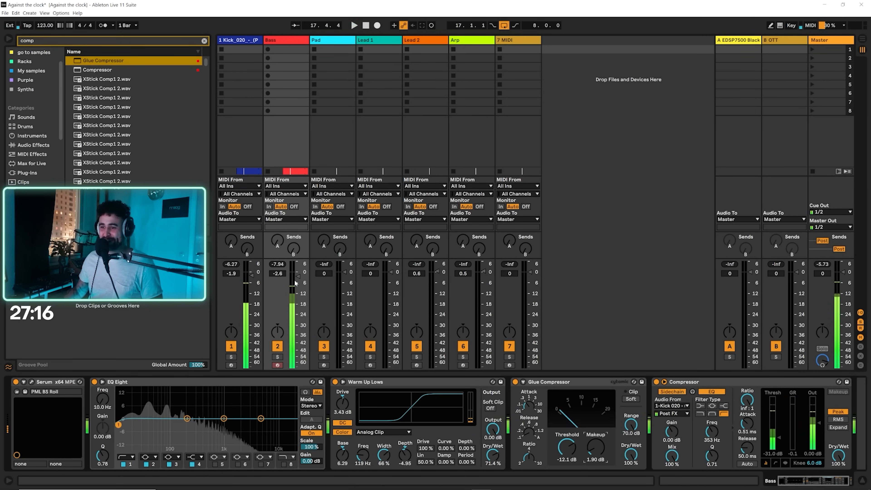
left_click_drag(279, 273, 279, 274)
key("space")
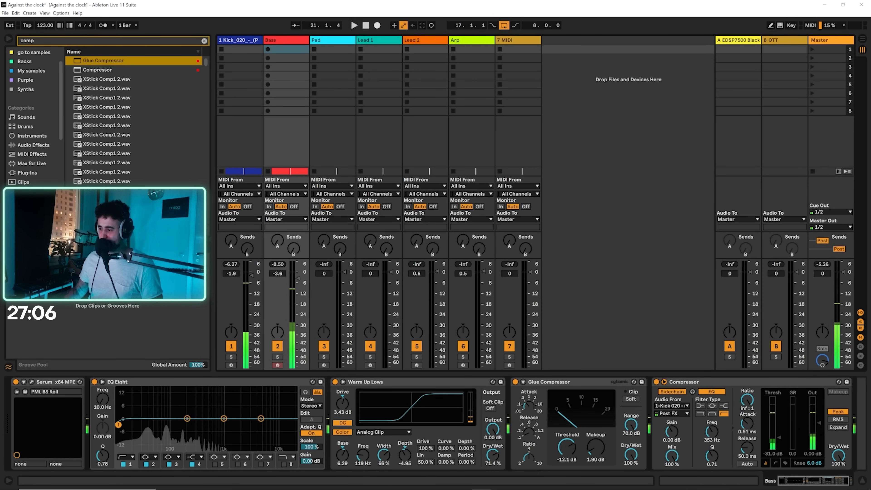
Step: Reset the Glue Compressor's makeup gain to 0 dB for comparison, and readjust it to 1.75 dB
key("space")
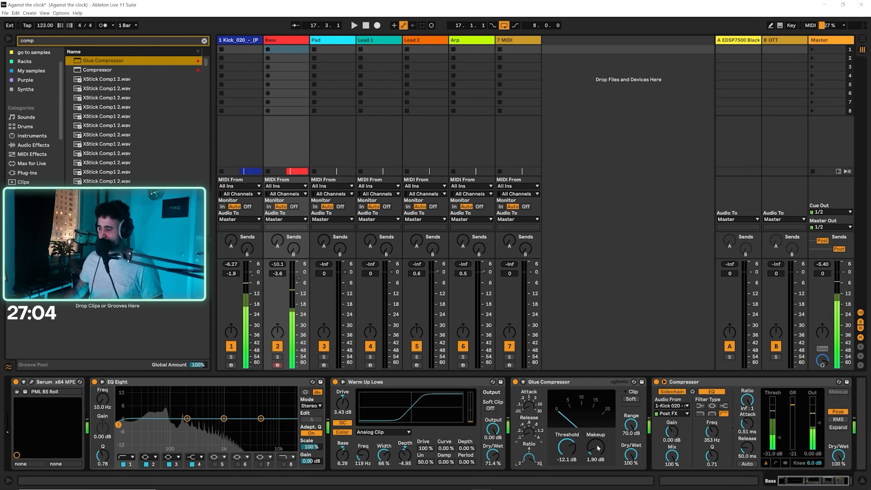
left_click(598, 448)
key("Delete")
left_click(567, 445)
key("space")
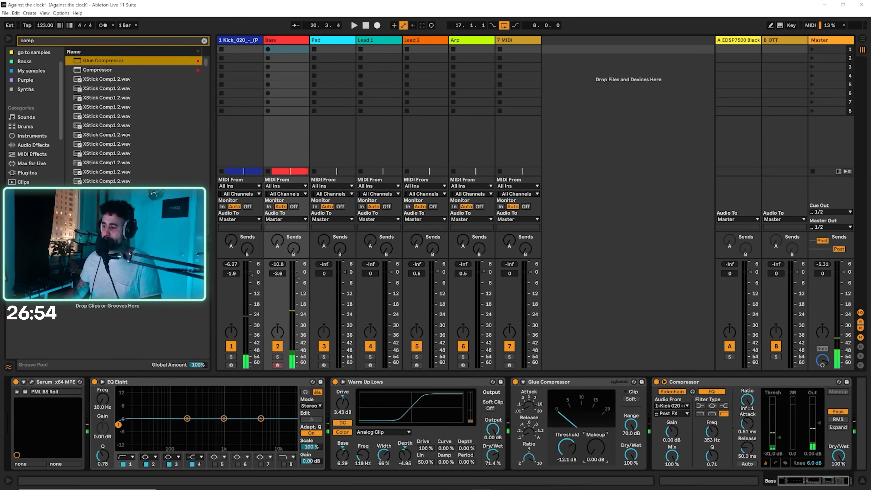
left_click_drag(604, 454, 604, 445)
key("space")
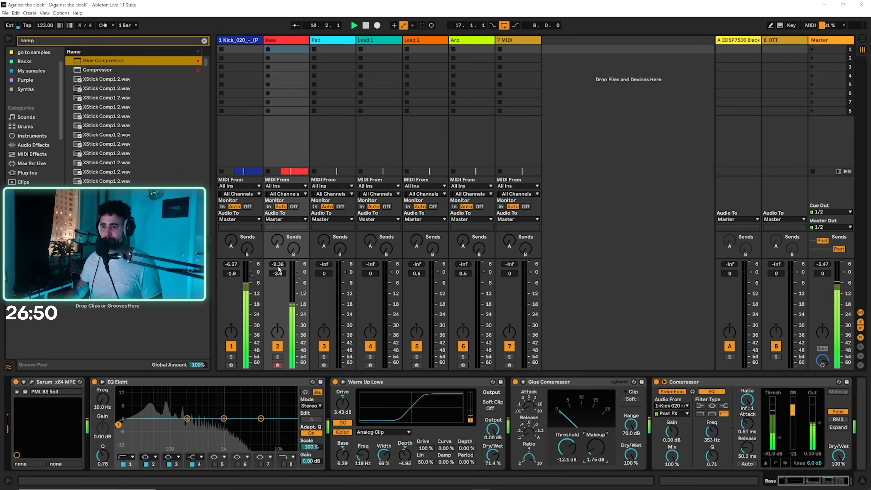
Step: Raise the Bass track's volume to -3.0 dB and play the loop to check the mix
left_click_drag(279, 273, 278, 269)
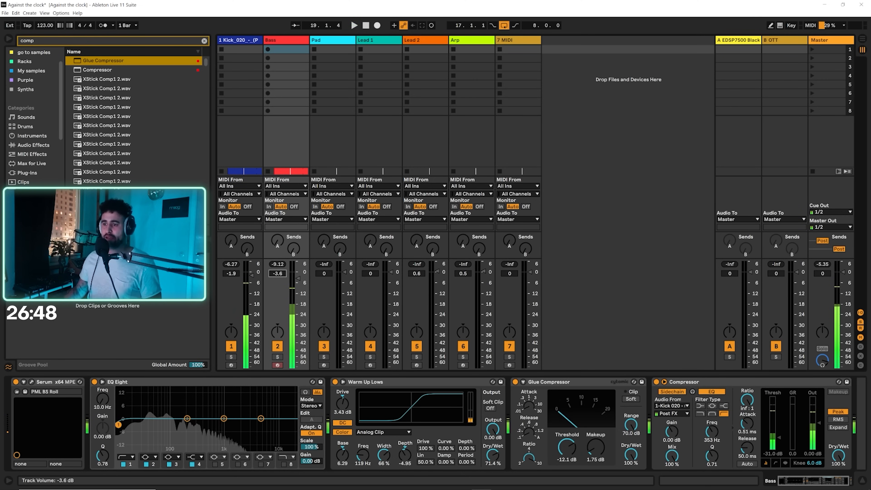
key("space")
key("space")
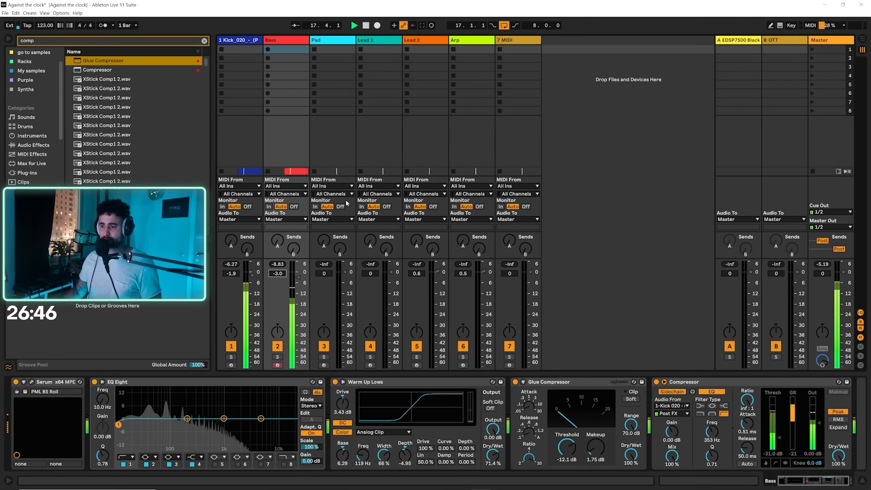
Step: Return to the Arrangement view and create an empty eight-bar MIDI clip on the Pad track, from bar 17 to bar 25
key("Tab")
left_click(583, 177)
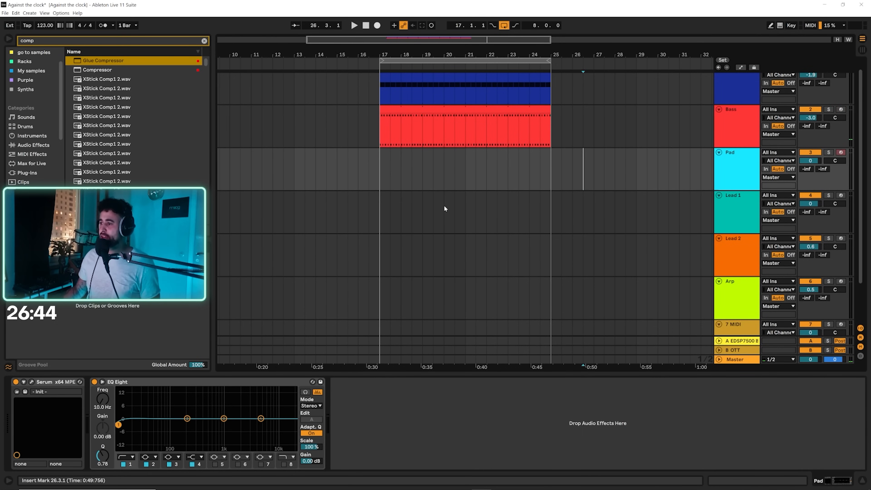
left_click_drag(401, 174, 466, 172)
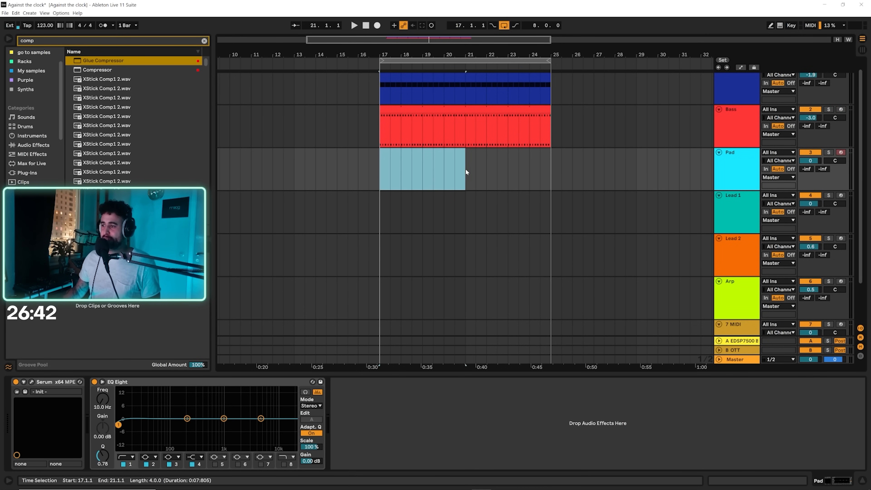
left_click_drag(535, 169, 549, 166)
key("ctrl+shift+m")
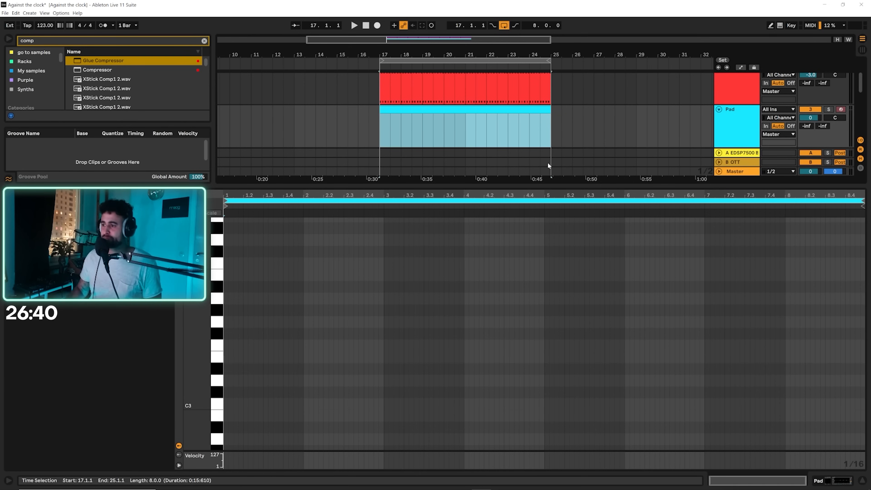
Step: Enter F3 and C#4 together at the start of the Pad clip and extend both notes to four bars
double_click(225, 346)
left_click_drag(226, 346, 385, 351)
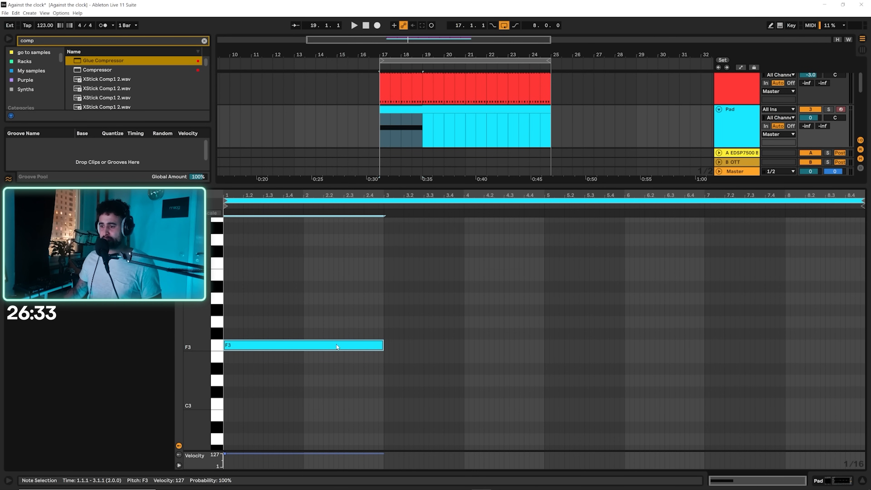
left_click_drag(340, 331, 335, 258)
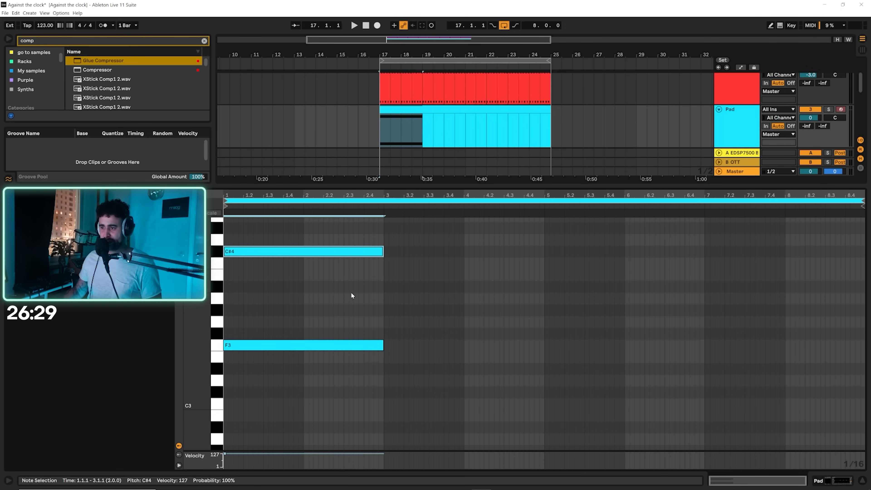
left_click_drag(280, 389, 545, 251)
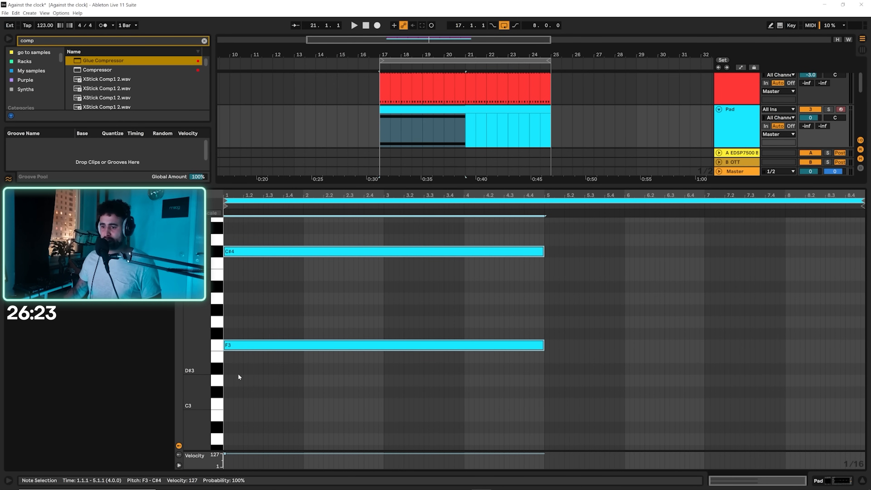
Step: Loop the Pad clip over just its four-bar F3 and C#4 chord
left_click_drag(229, 375, 541, 229)
key("ctrl+l")
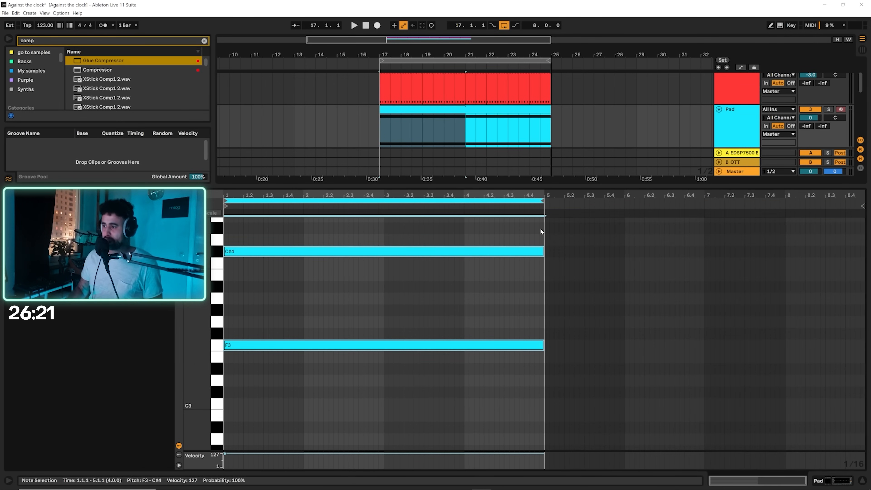
Step: Open the Pad track's Serum, dismiss the missing-file message, and load the PML PD Ben Analogish preset from the PML Melodic Techno Dimentions user folder
left_click(820, 481)
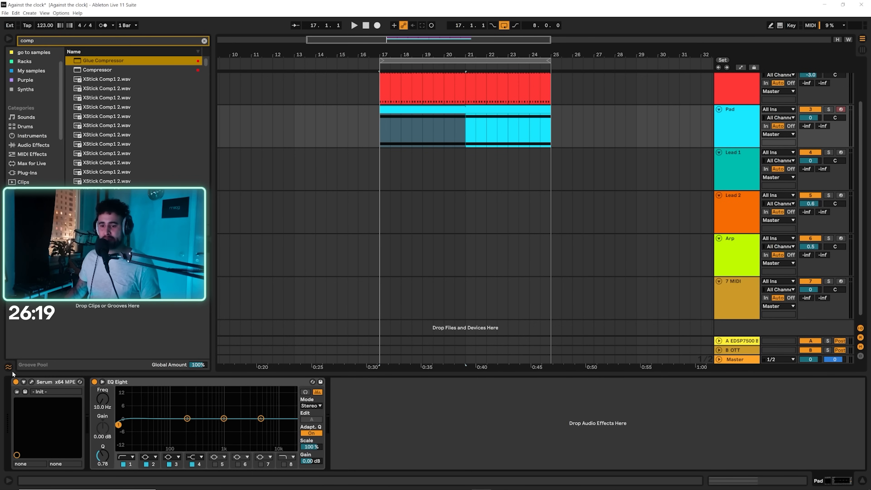
left_click(34, 381)
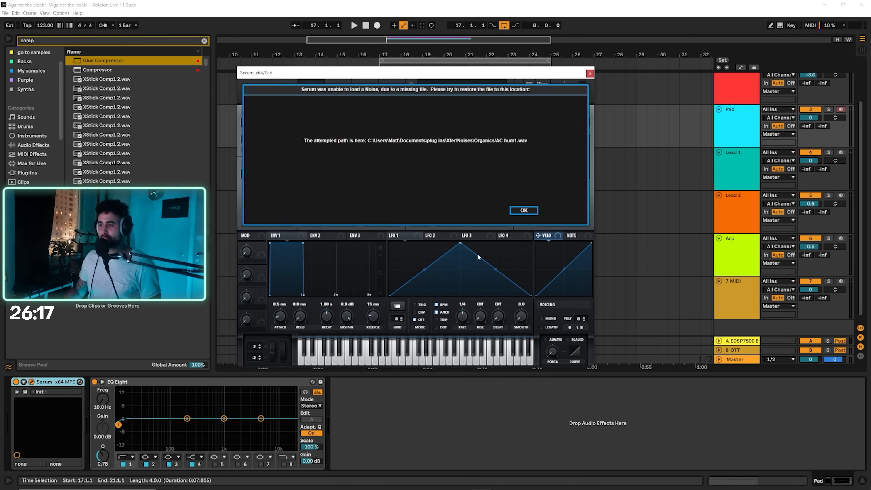
left_click(525, 211)
left_click(478, 86)
mouse_move(443, 182)
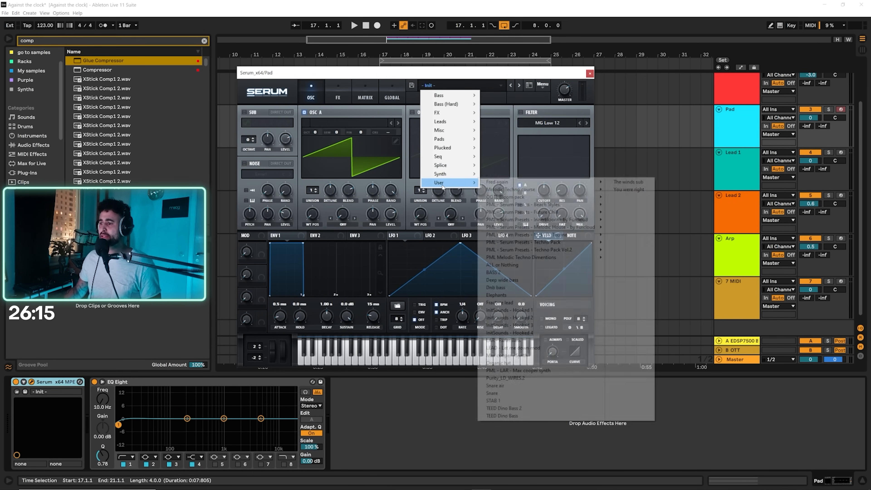
mouse_move(522, 257)
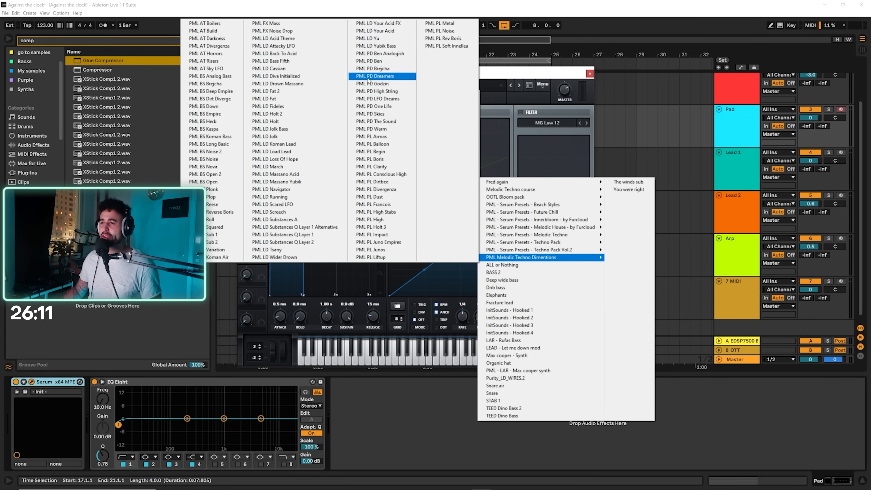
left_click(375, 54)
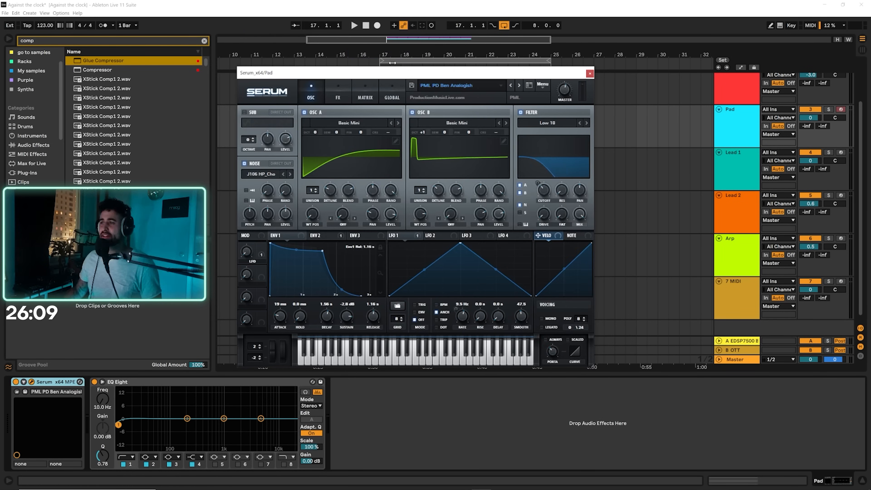
Step: Lower the Pad track's volume to -12.9 dB, play the loop, and audition the following pad presets until PML PD One Life is loaded
left_click_drag(810, 118, 811, 134)
key("space")
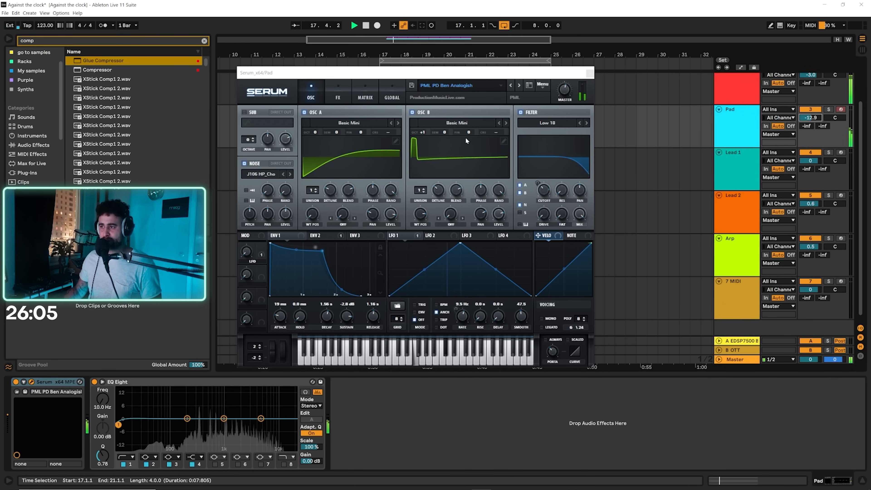
left_click(520, 86)
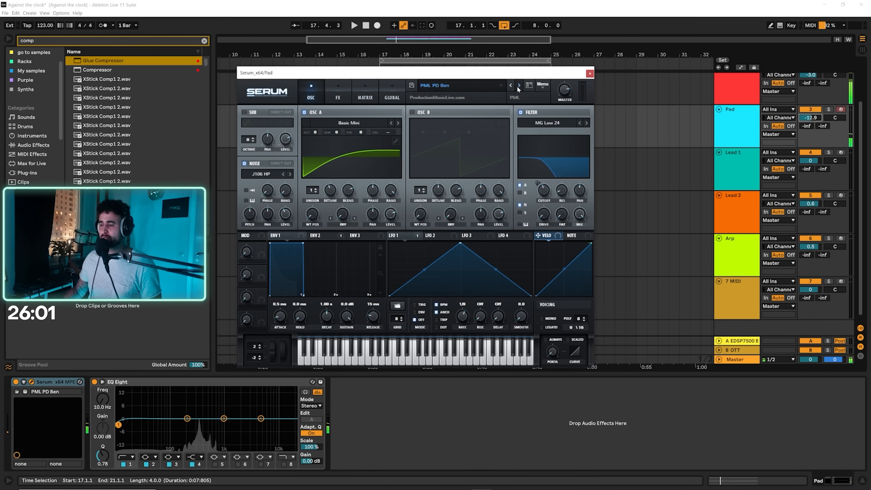
left_click(517, 86)
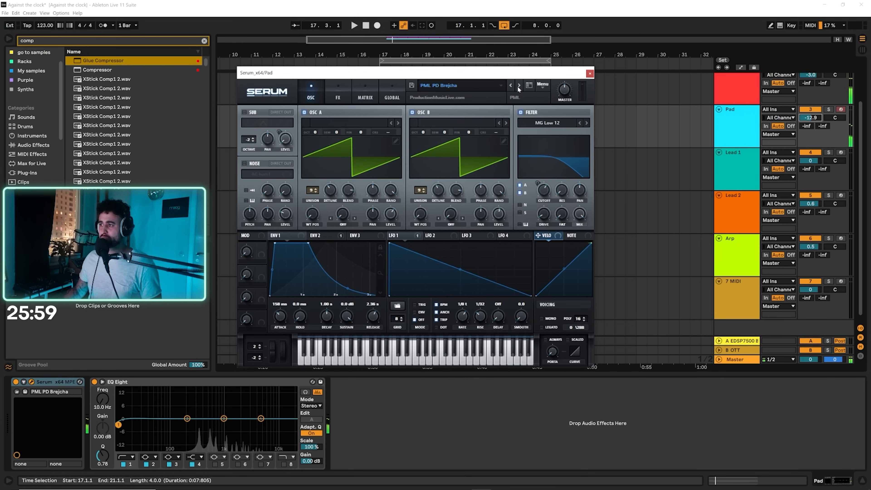
left_click(518, 87)
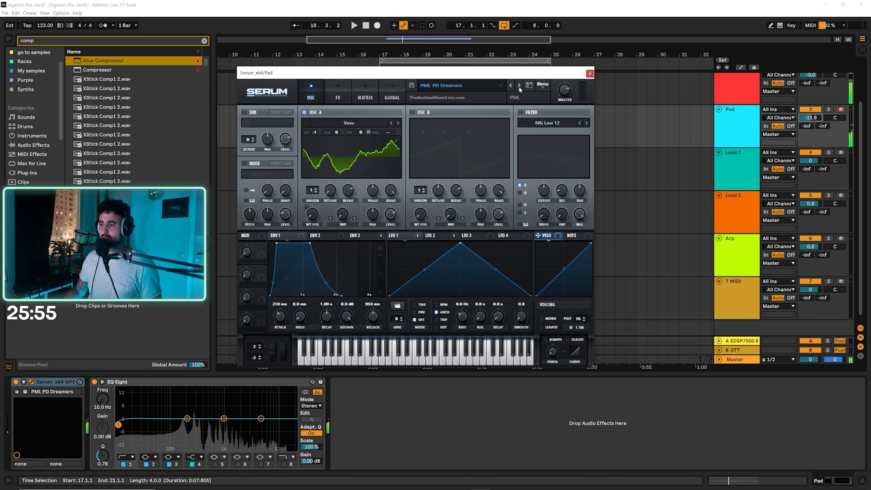
left_click(519, 86)
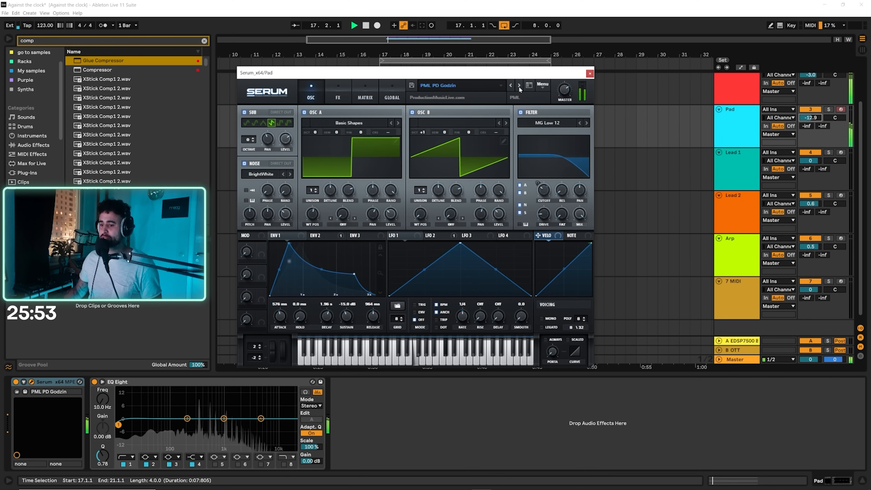
left_click(518, 85)
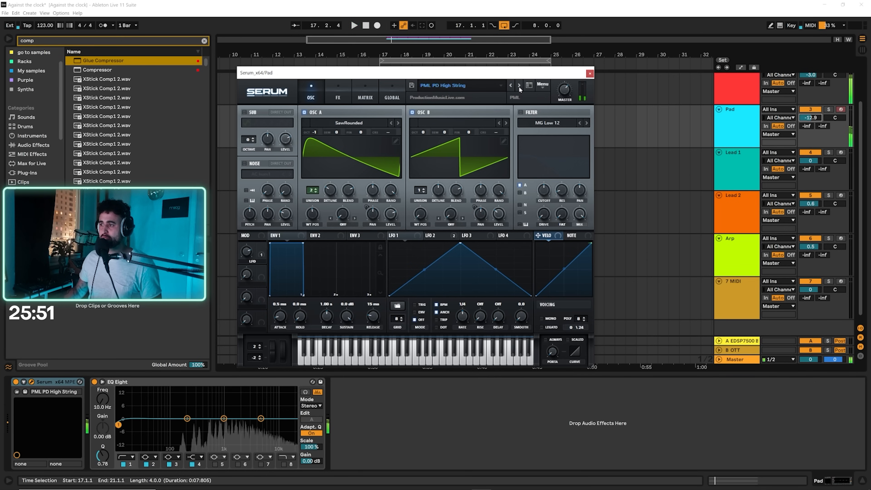
left_click(519, 85)
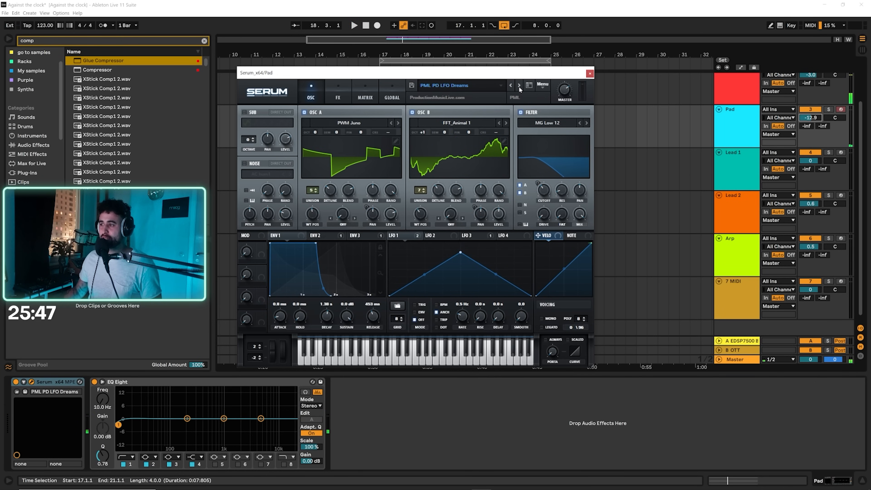
left_click(519, 86)
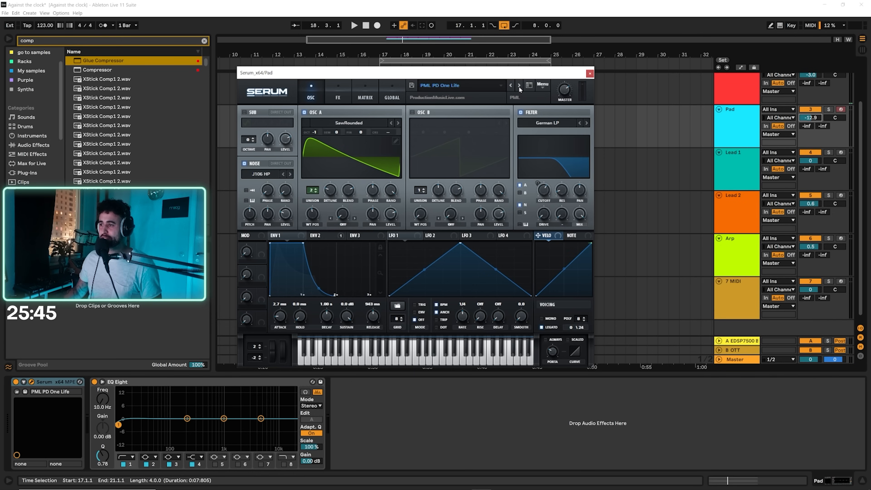
Step: Cut the pad's low end in EQ Eight at 167 Hz with a Q of 0.45, listen to the loop, and close Serum
key("space")
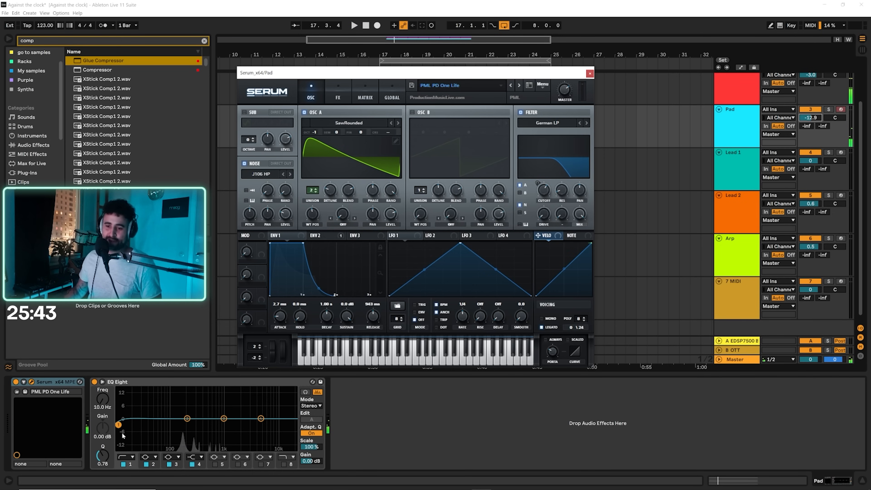
left_click(119, 425)
left_click_drag(118, 425, 174, 429)
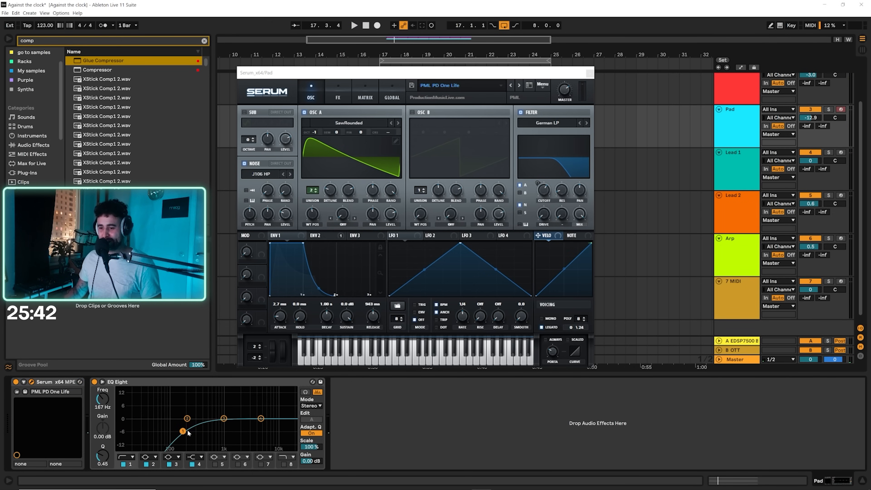
key("space")
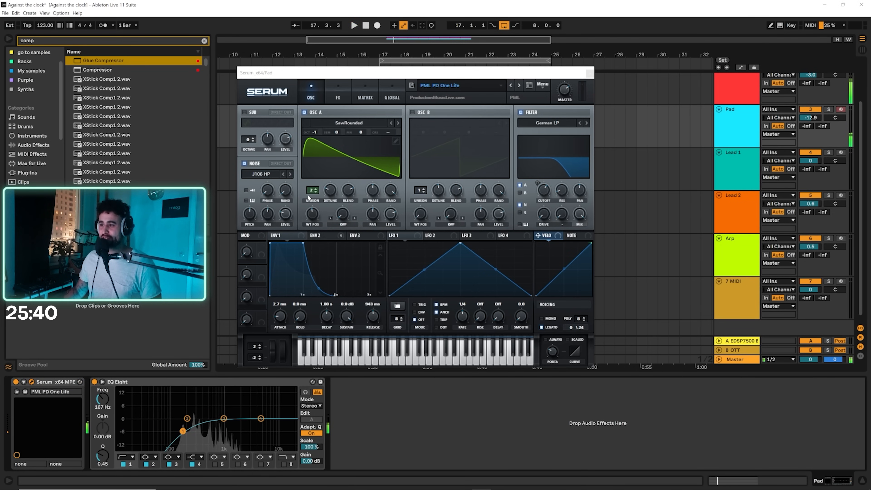
left_click(315, 189)
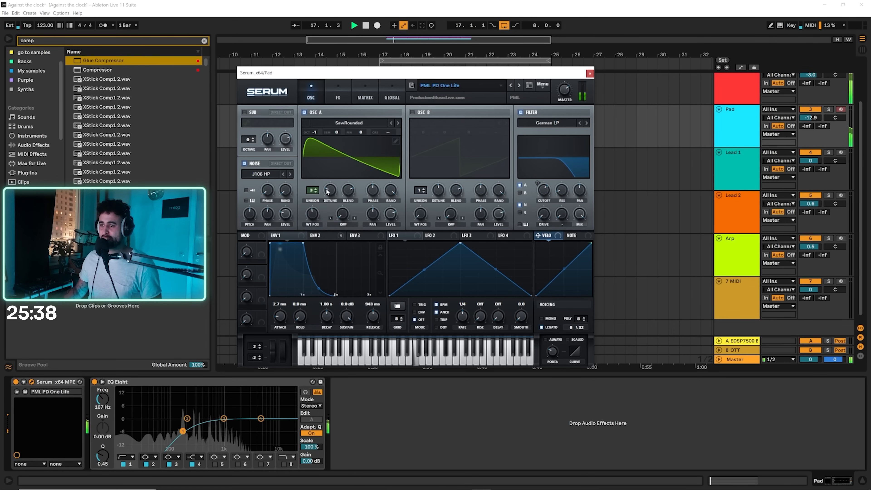
left_click(351, 190)
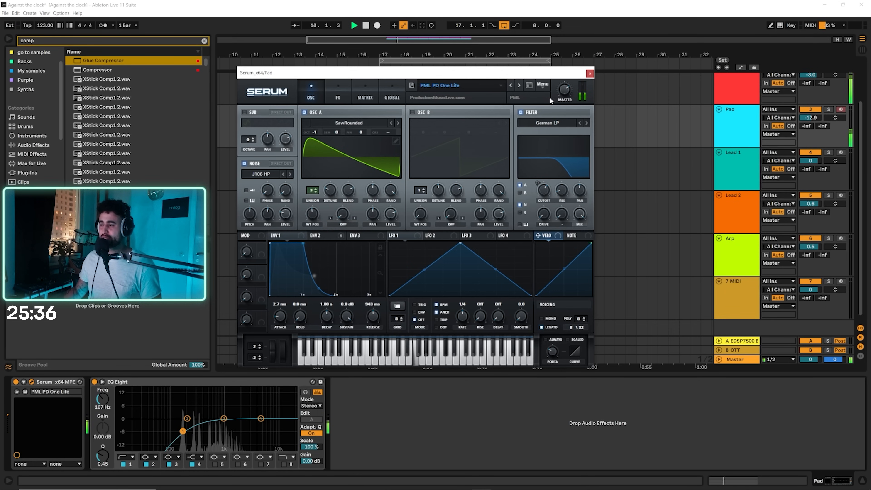
left_click(590, 73)
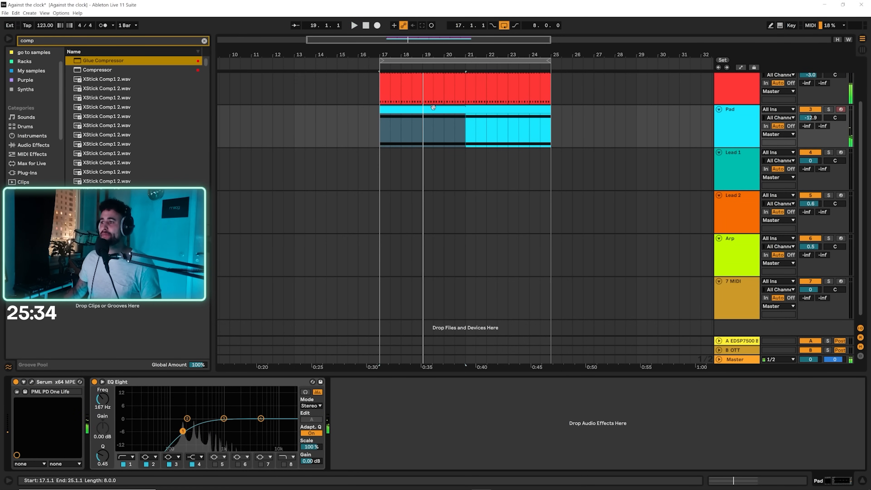
Step: Shorten the Pad clip's C#4 to two bars, add a two-bar C4 copy from bar 3, and play the loop to hear it
double_click(442, 124)
left_click(487, 274)
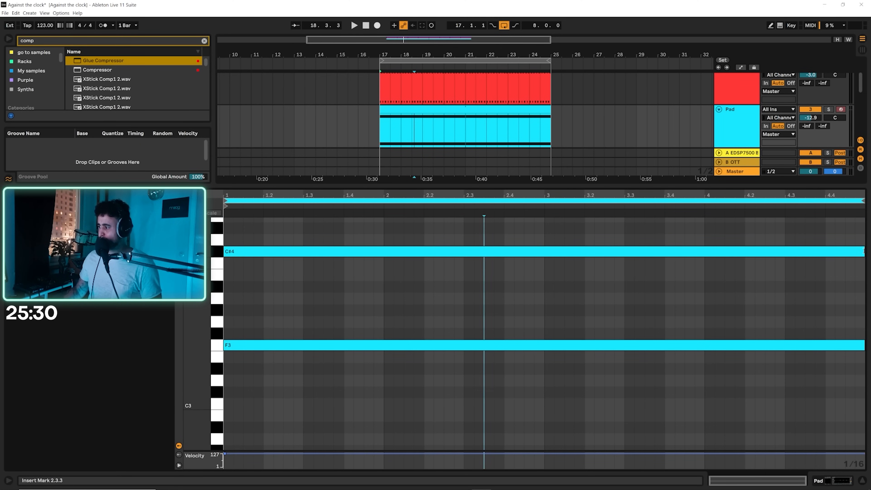
left_click_drag(863, 252, 548, 270)
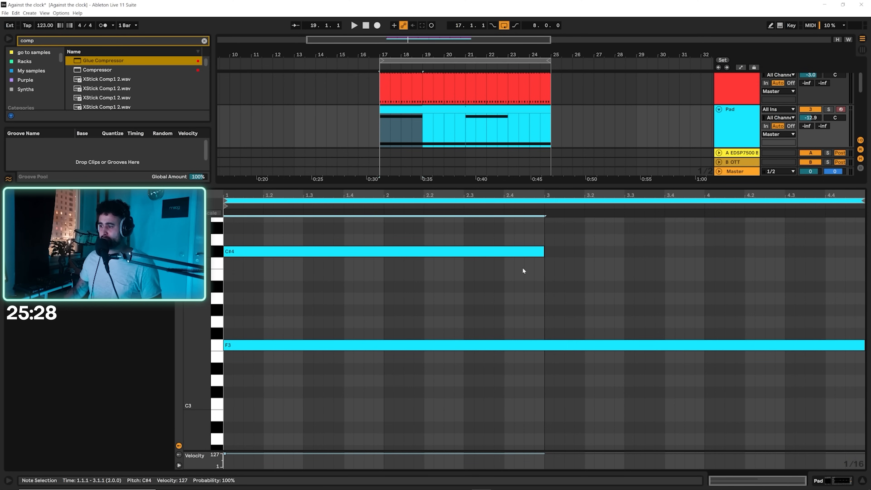
left_click_drag(492, 253, 813, 261)
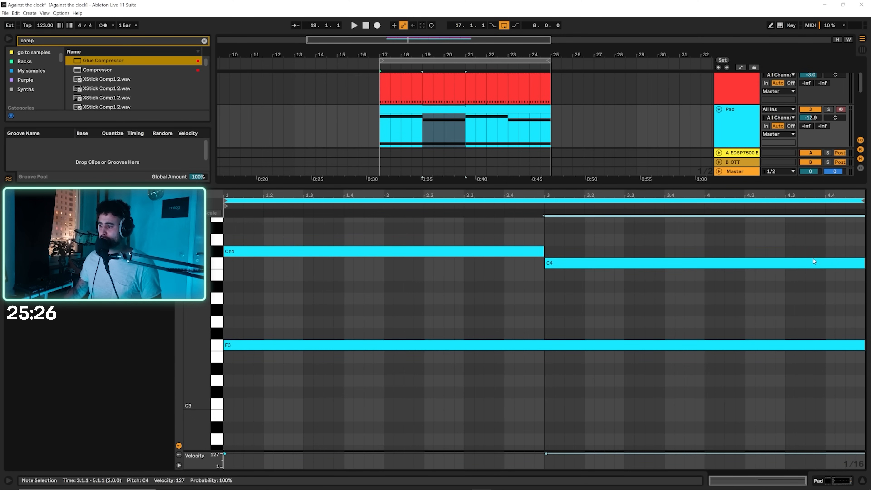
key("space")
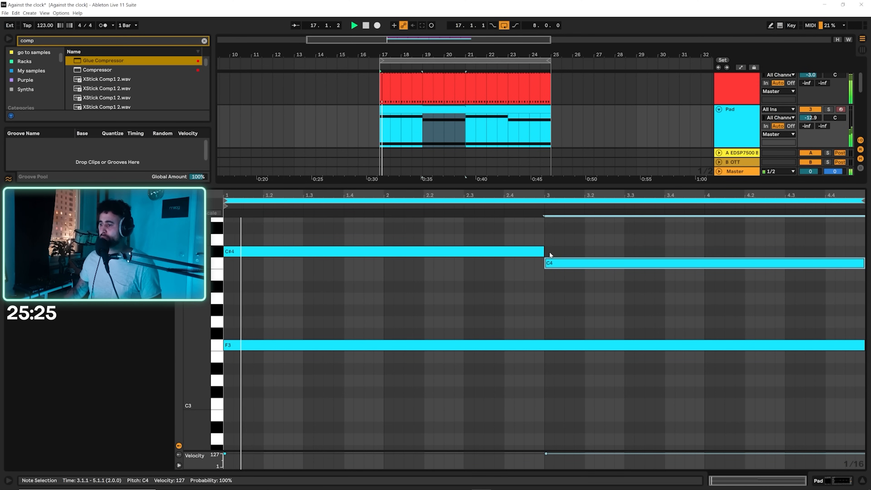
left_click(863, 482)
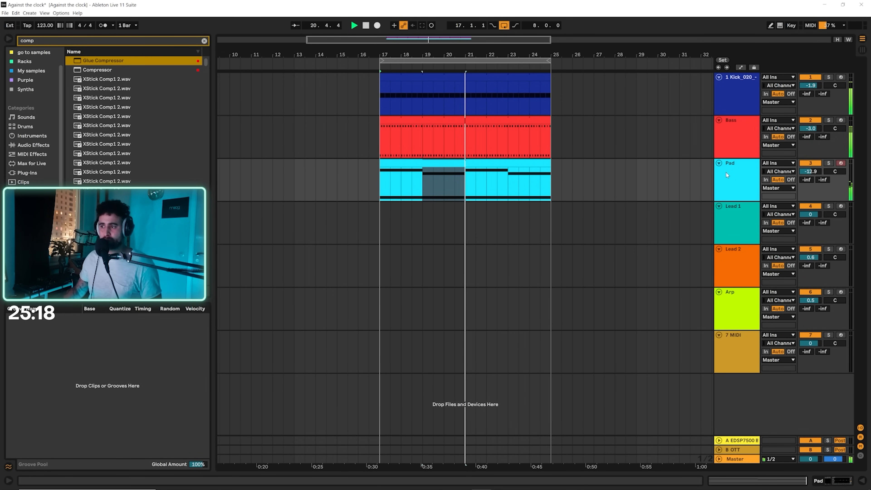
left_click(734, 179)
key("space")
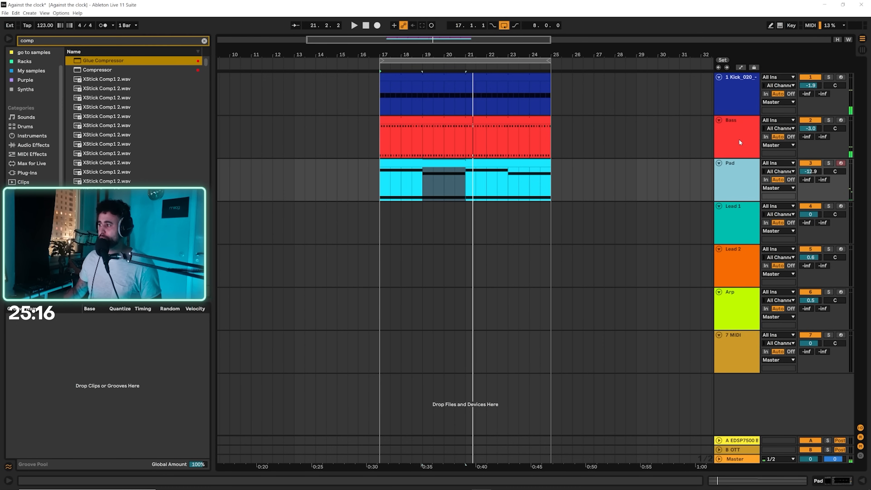
Step: Show the EDSP7500 Blackhole convolution reverb on return track A and review its IR and EQ pages
left_click(738, 142)
left_click(731, 186)
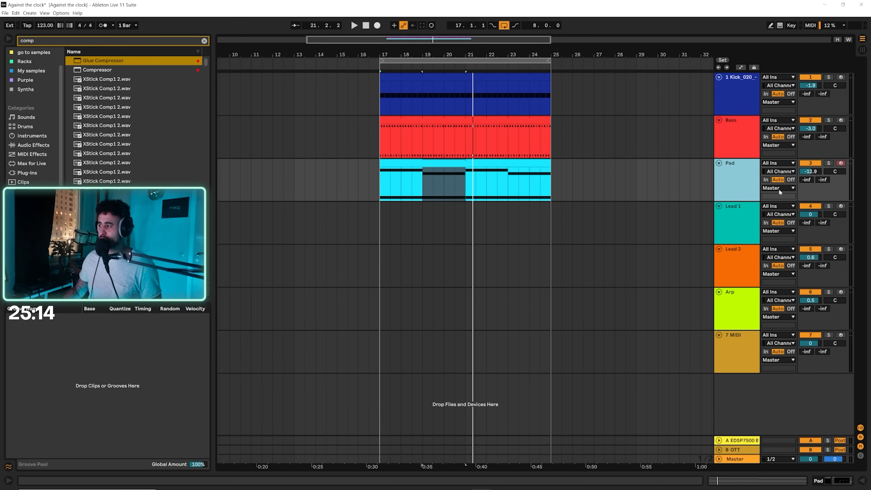
left_click(741, 442)
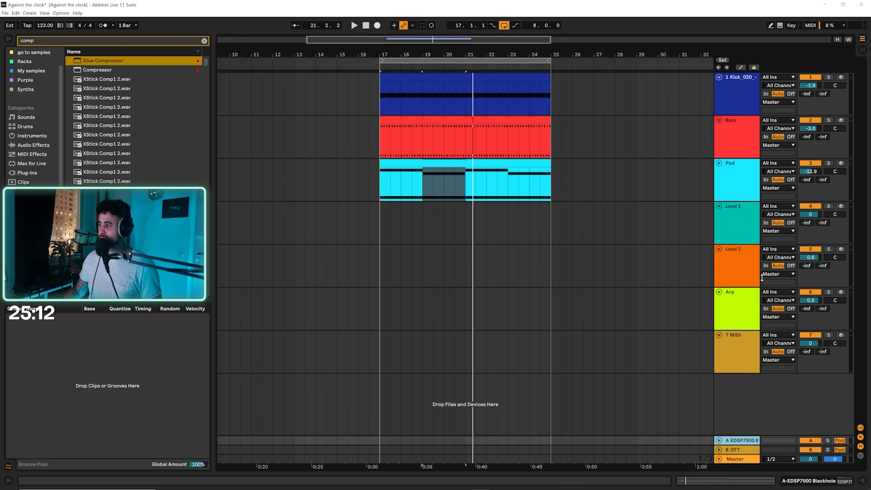
left_click(738, 169)
left_click(743, 442)
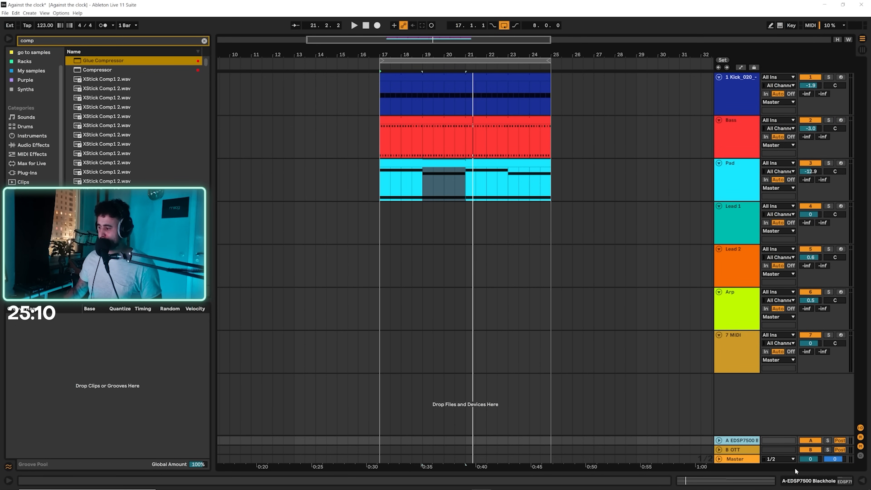
left_click(841, 484)
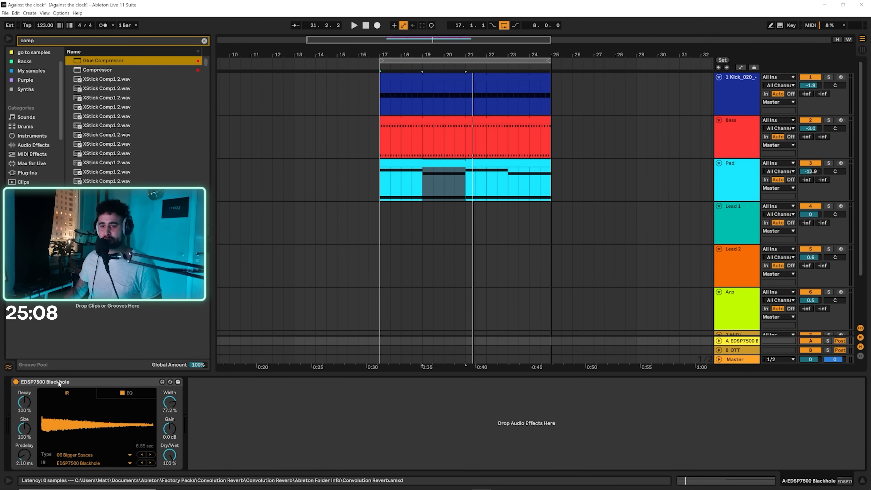
left_click(73, 392)
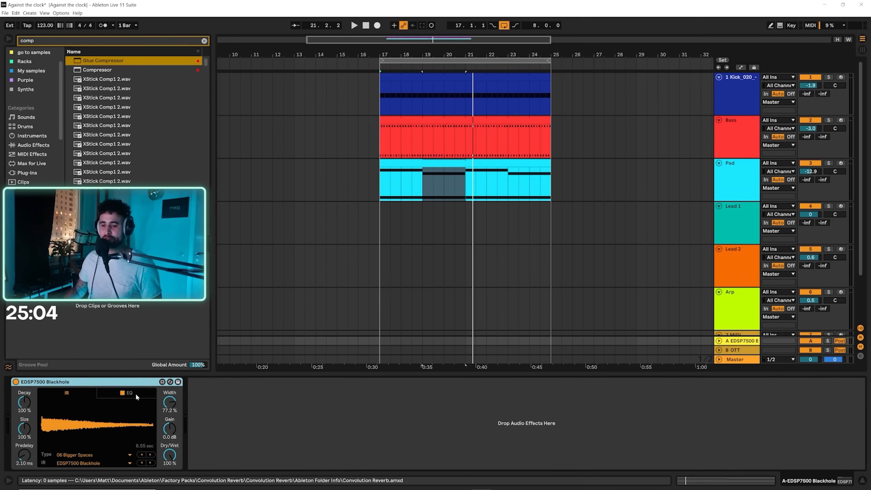
left_click(135, 394)
left_click(65, 392)
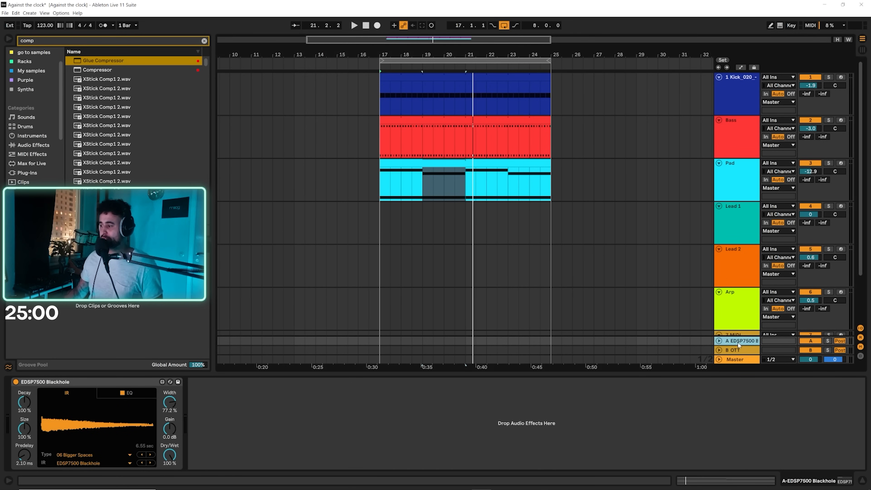
Step: Inspect the OTT device on return track B and go back to return track A's Blackhole reverb
left_click(737, 350)
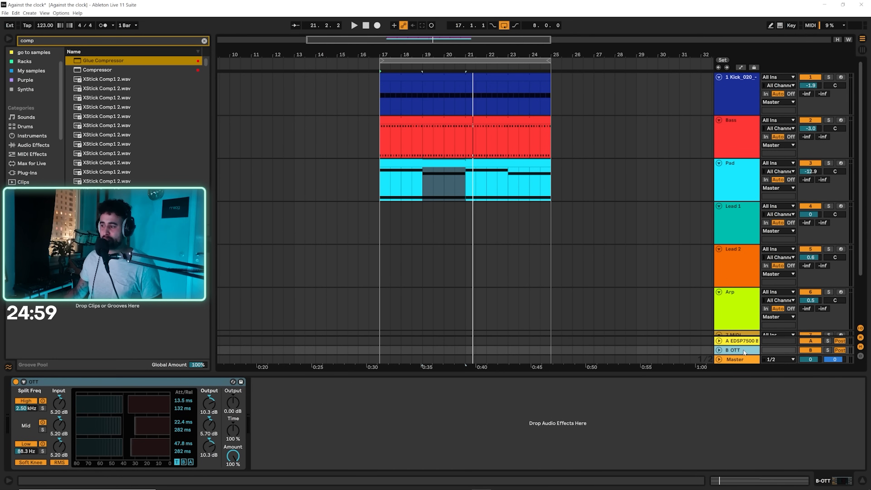
left_click(62, 383)
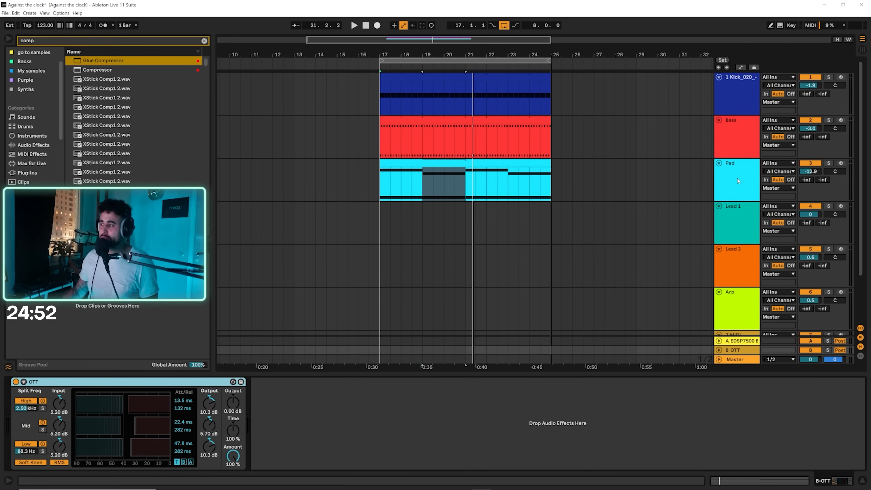
left_click(731, 340)
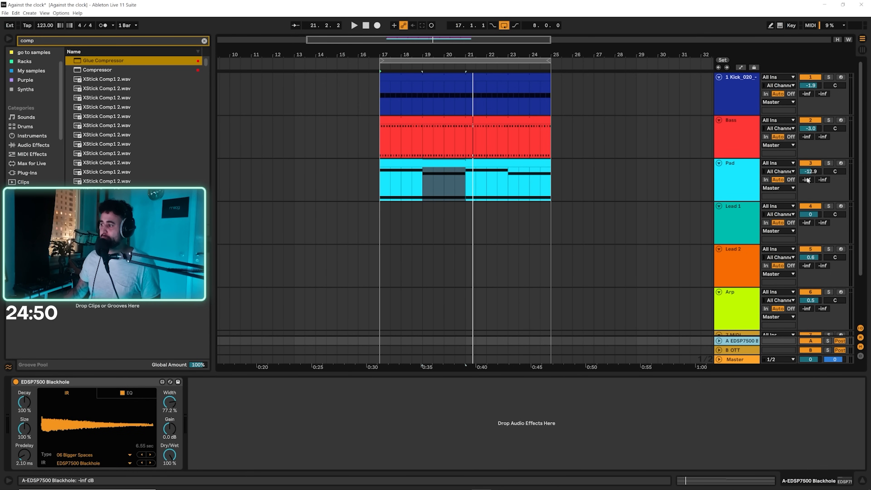
Step: Set the Pad track's send to return A to -8.4 dB while playing the loop to hear the reverb
key("space")
mouse_move(806, 180)
left_mouse_down()
mouse_move(806, 165)
mouse_move(807, 184)
left_mouse_up()
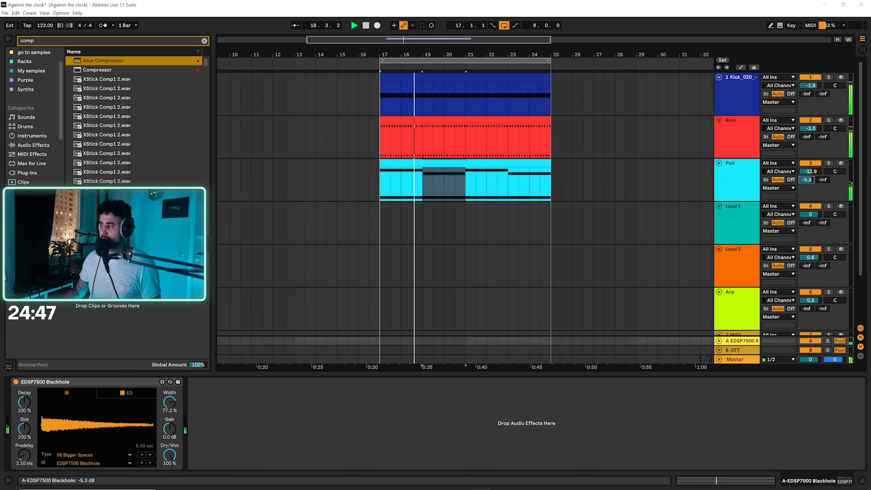
left_click(828, 340)
left_click(828, 341)
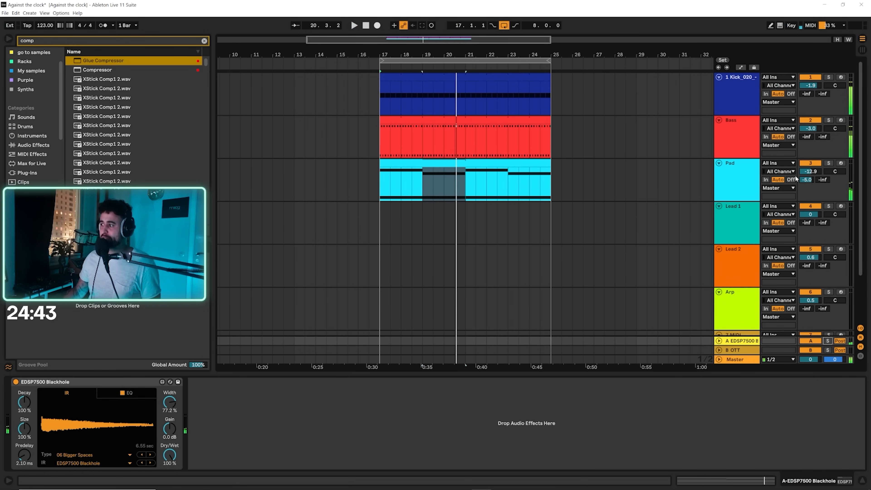
left_click_drag(807, 180, 807, 184)
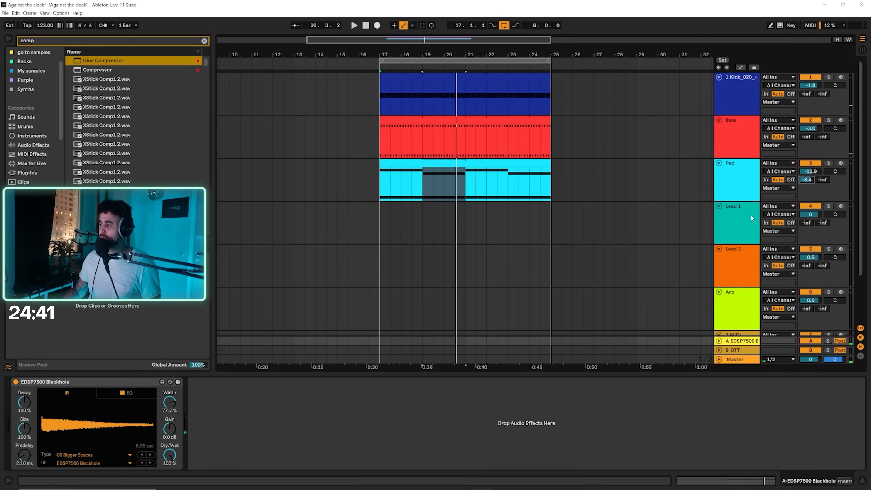
key("space")
Step: Create an empty four-bar MIDI clip on the Arp track from bar 17 to bar 21
left_click(389, 225)
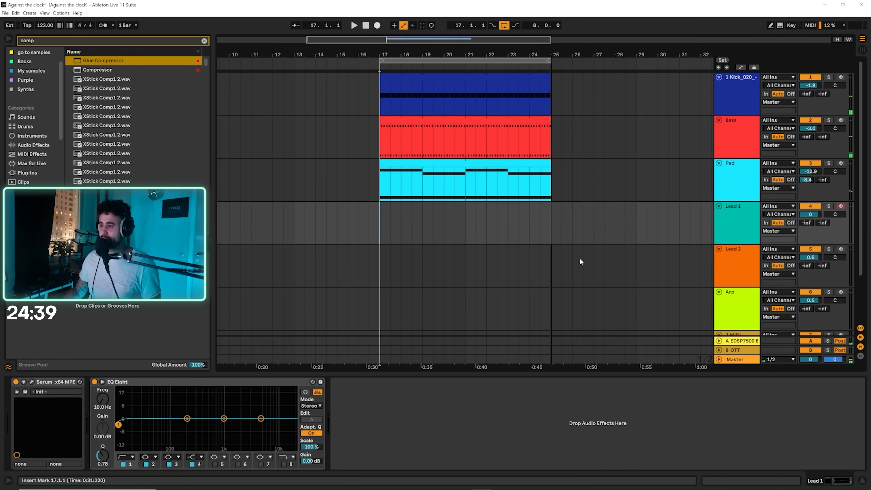
left_click_drag(435, 300, 465, 302)
key("ctrl+shift+m")
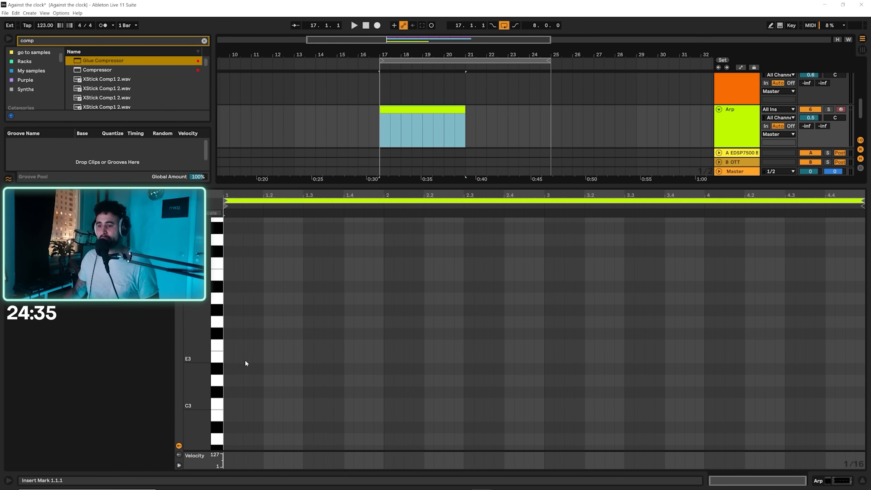
Step: Add four consecutive 1/16 notes, F3, A#3, G#3 and C#4, on the first beat of the Arp clip
double_click(228, 346)
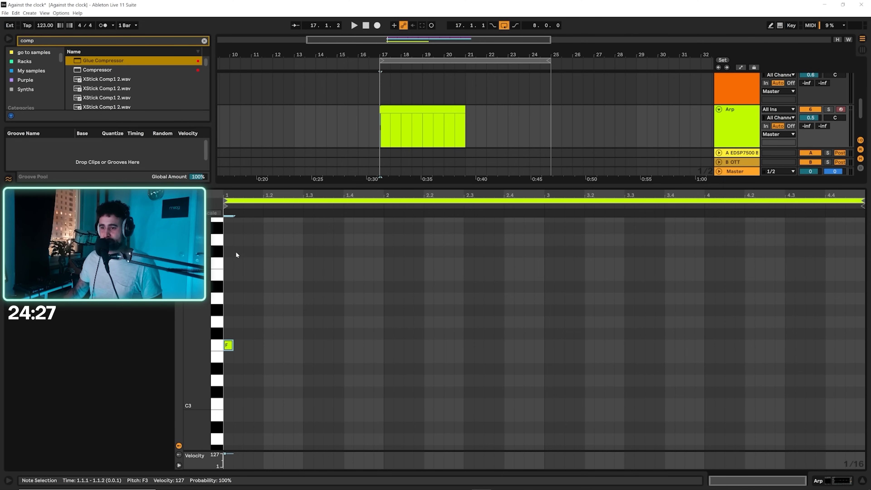
double_click(239, 310)
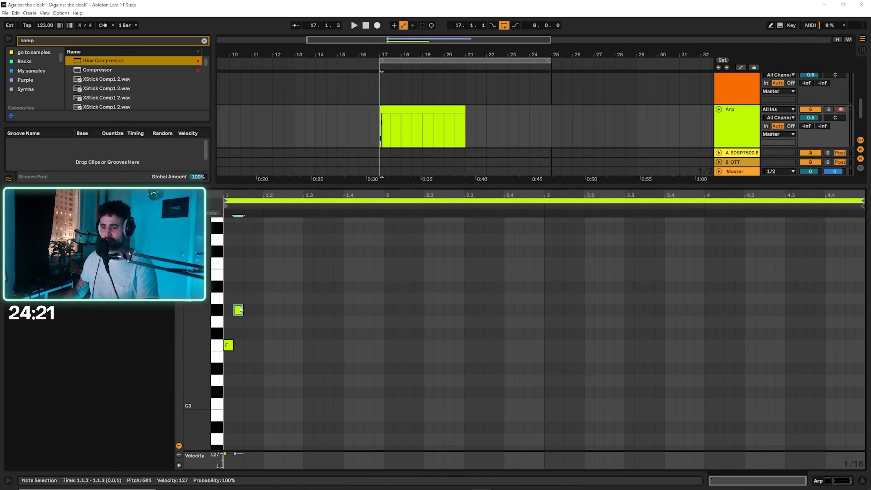
key("Up")
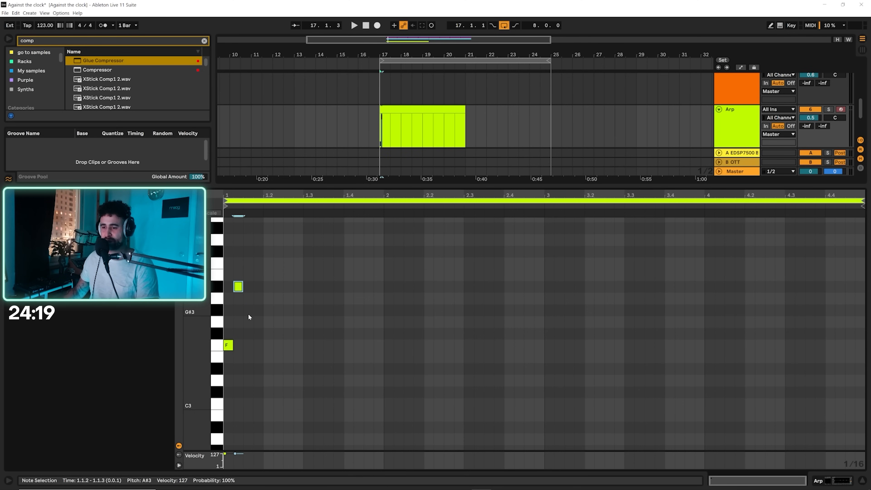
double_click(249, 315)
left_click(260, 254)
double_click(259, 254)
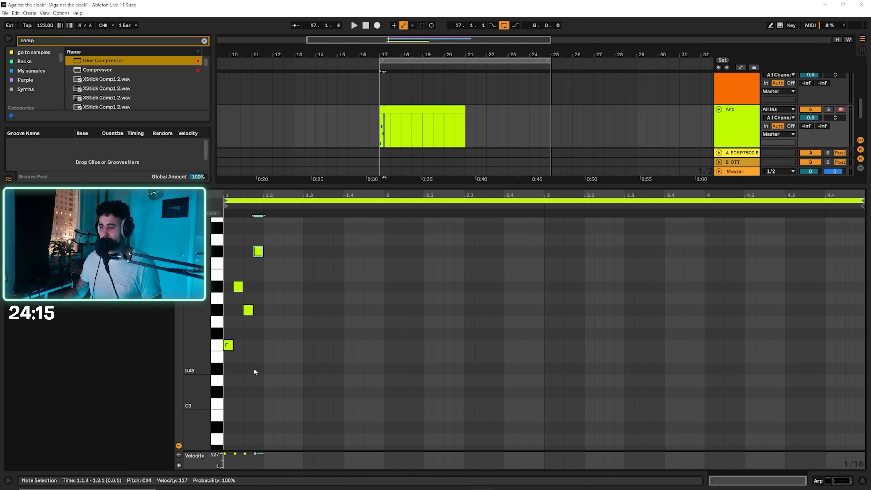
Step: Duplicate the one-beat, four-note pattern repeatedly until it fills all four bars of the Arp clip
left_click_drag(229, 359, 258, 245)
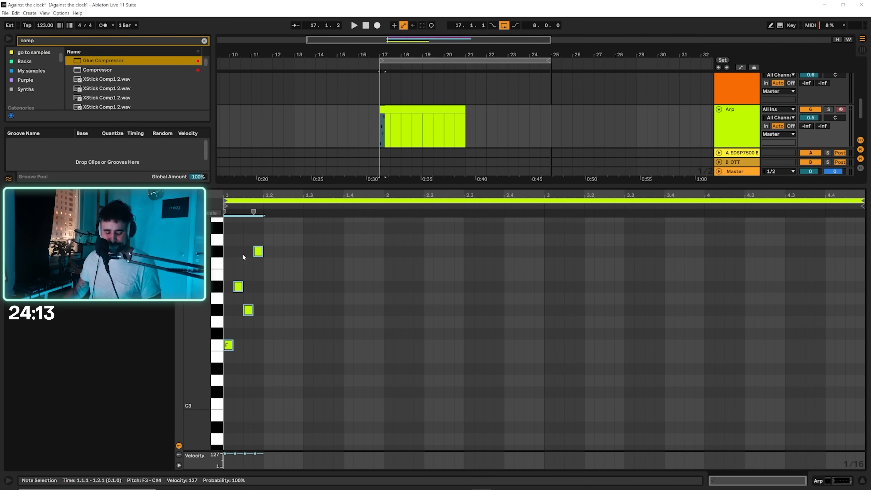
key("ctrl+d")
key("ctrl+d")
key("ctrl+d")
key("ctrl+d")
key("ctrl+d")
key("ctrl+d")
key("ctrl+d")
key("ctrl+d")
key("ctrl+d")
key("ctrl+d")
key("ctrl+d")
key("ctrl+d")
key("ctrl+d")
key("ctrl+d")
key("ctrl+d")
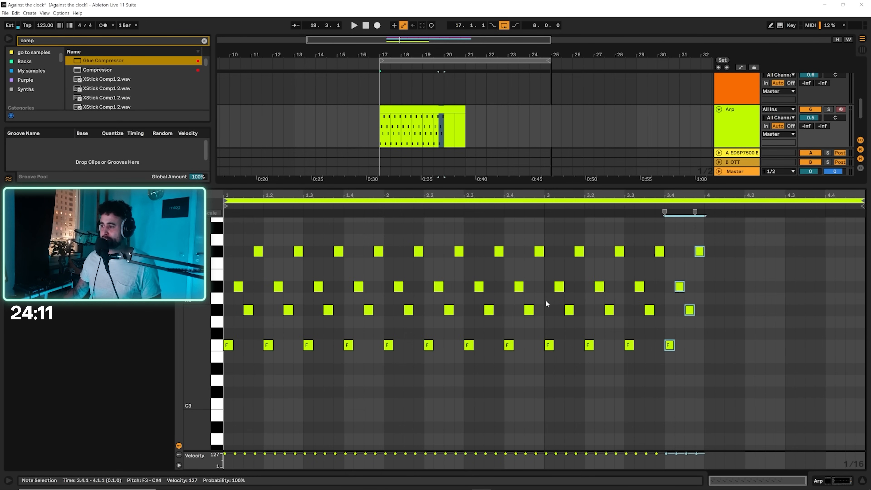
Step: Show the Arp track's devices and load the PML PL Dirtbee user preset from the PML Melodic Techno Dimentions folder into Serum
left_click(829, 482)
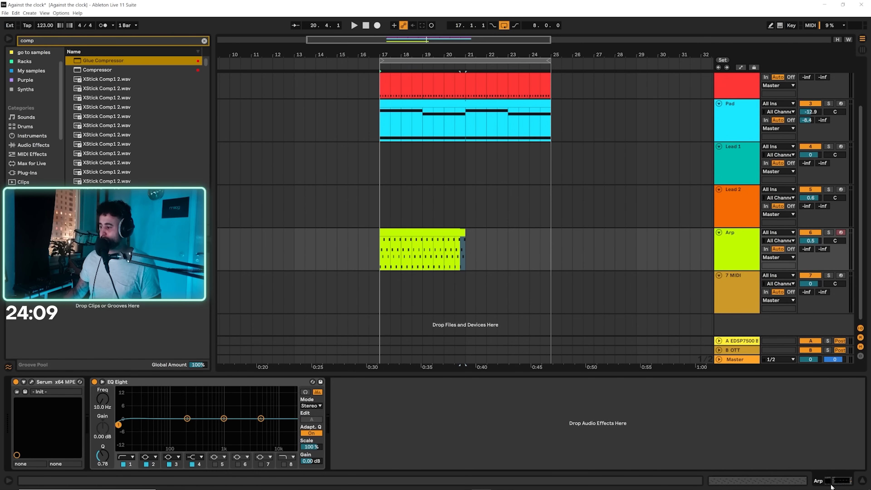
left_click(31, 381)
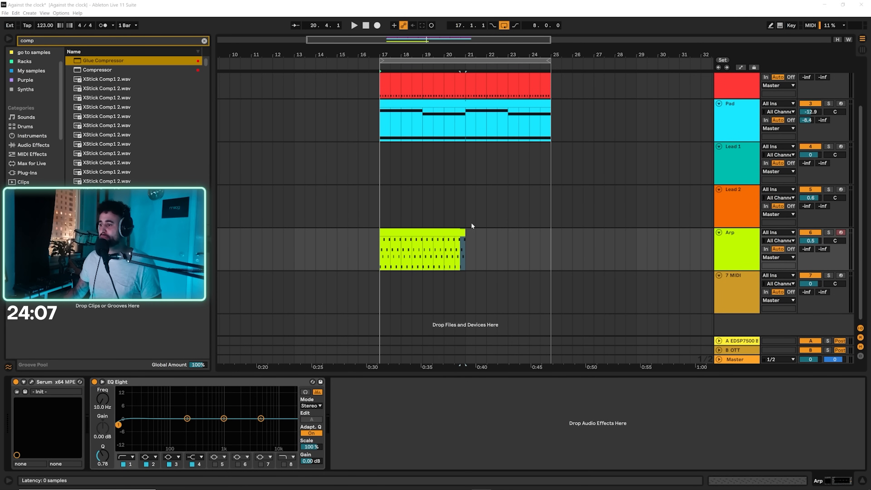
left_click(522, 209)
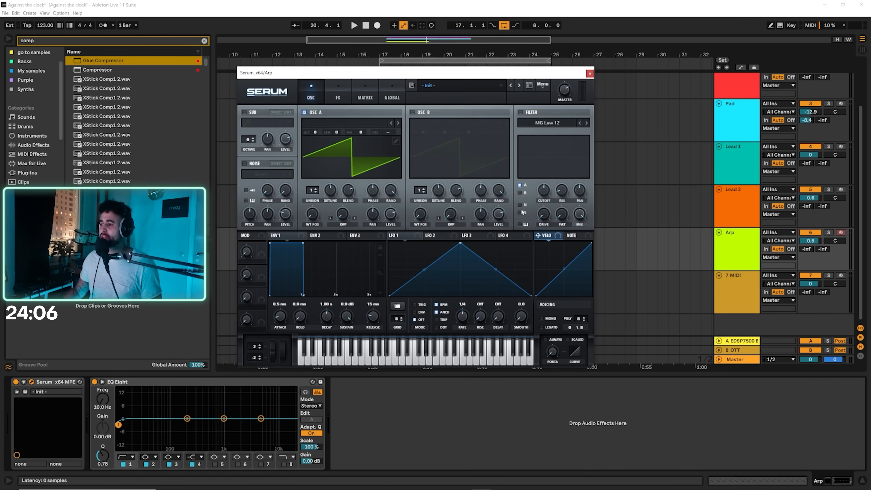
left_click(470, 88)
mouse_move(453, 183)
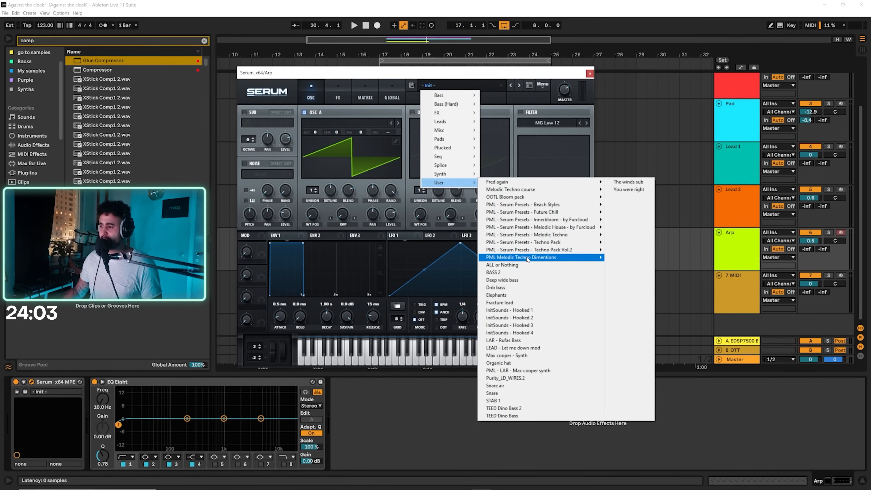
mouse_move(527, 260)
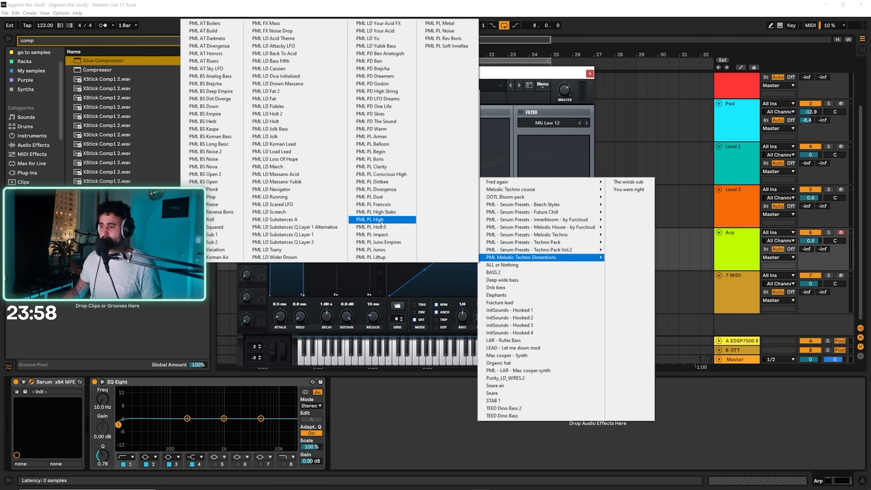
left_click(379, 182)
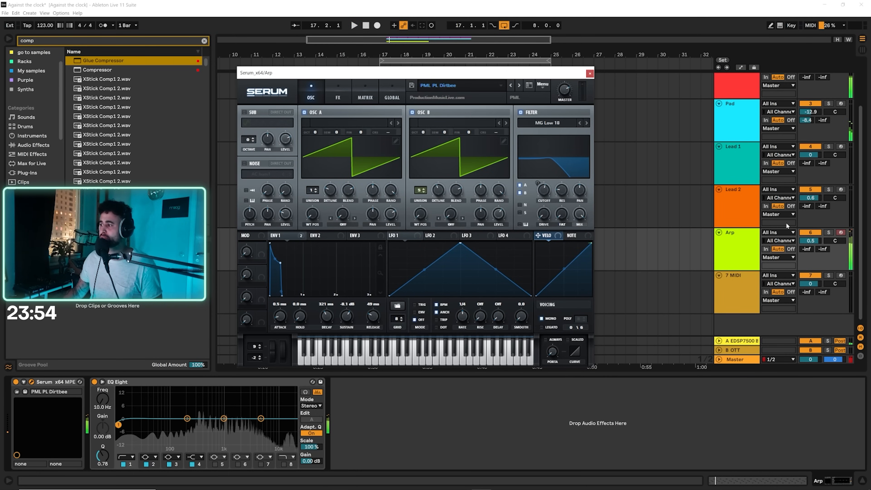
Step: Lower the Arp track's volume to -21.2 dB and audition successive Serum presets during playback, choosing PML PL Holt 3
left_click_drag(815, 240, 815, 270)
key("space")
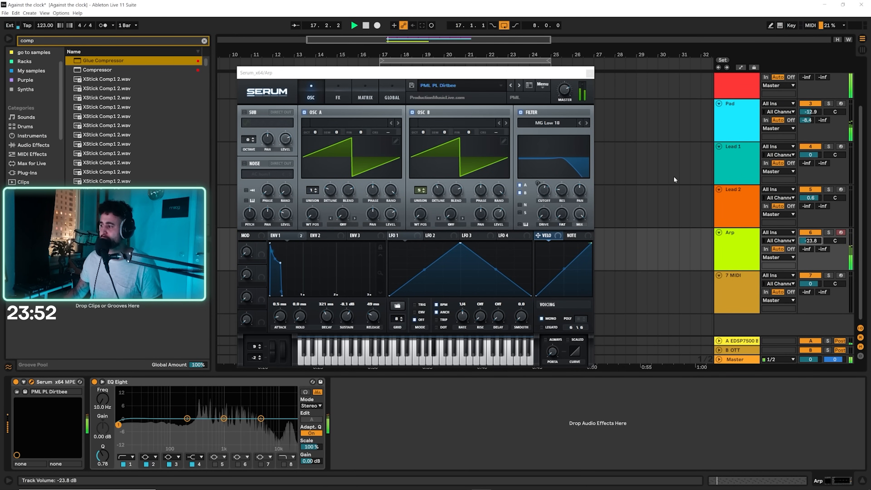
left_click(520, 86)
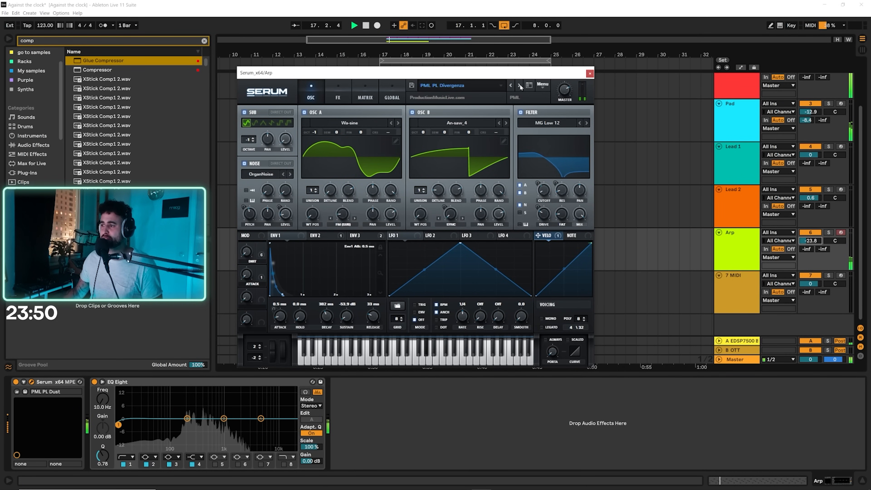
left_click(520, 85)
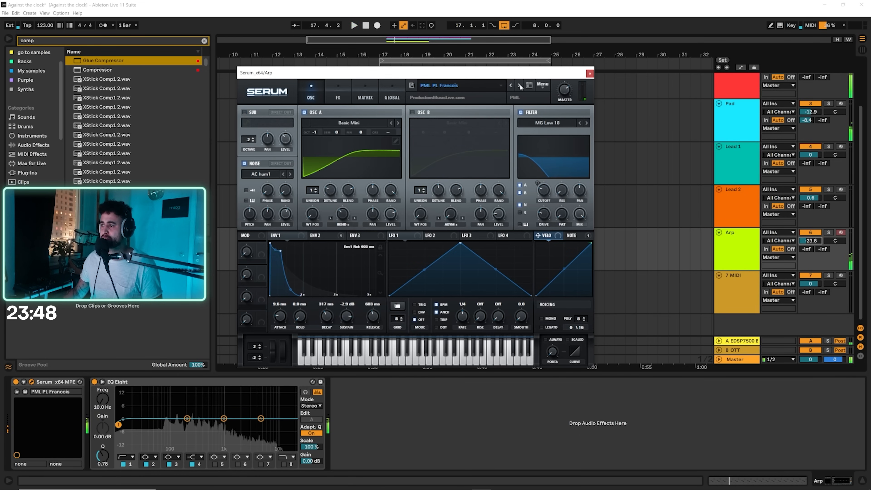
key("space")
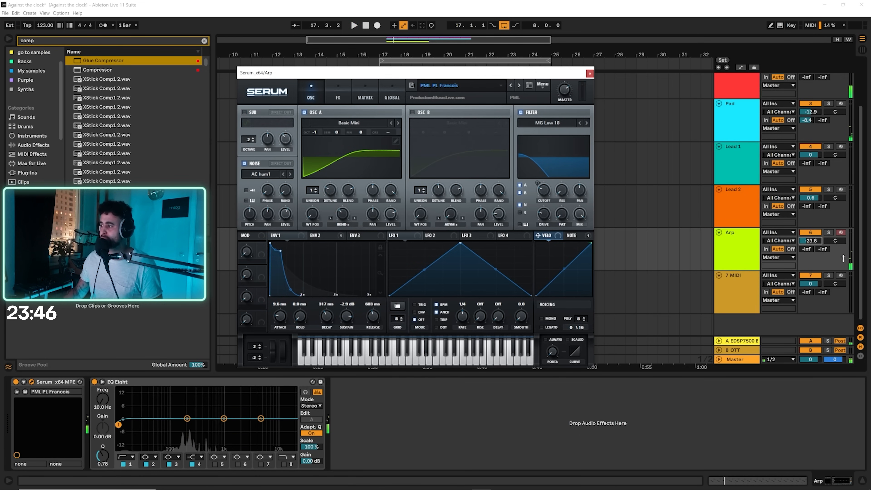
left_click(811, 241)
key("space")
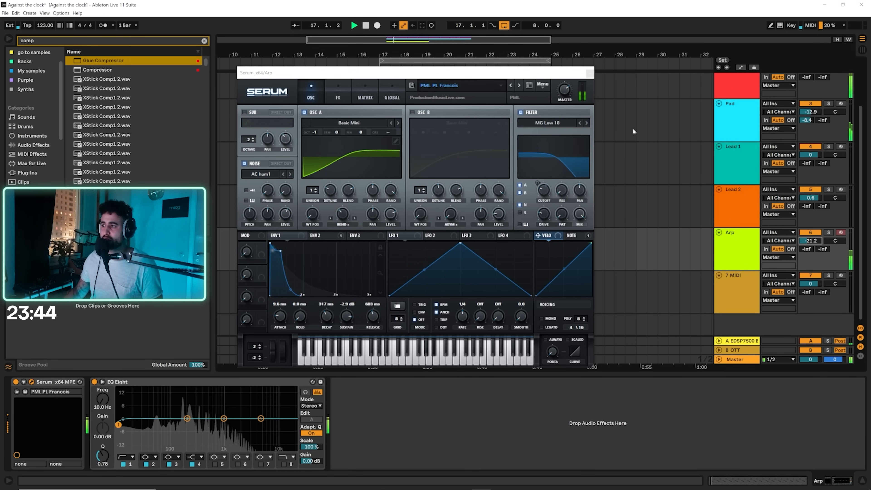
left_click(520, 85)
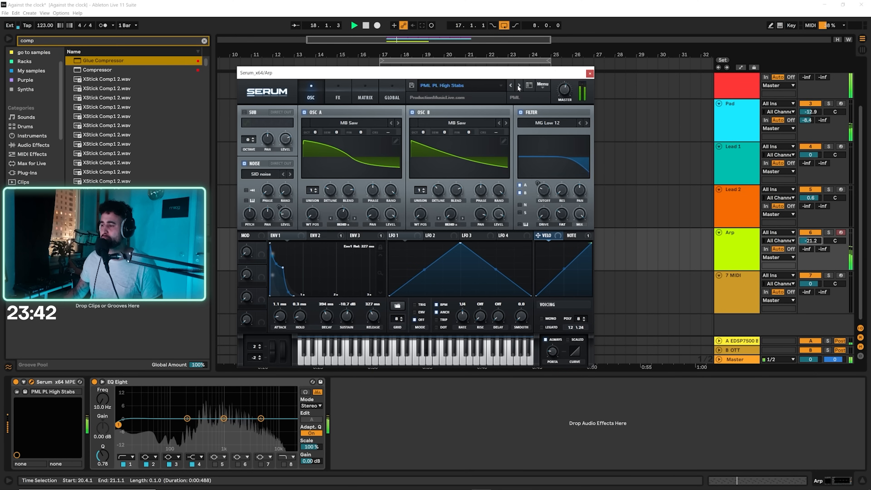
left_click(519, 86)
left_click(519, 86)
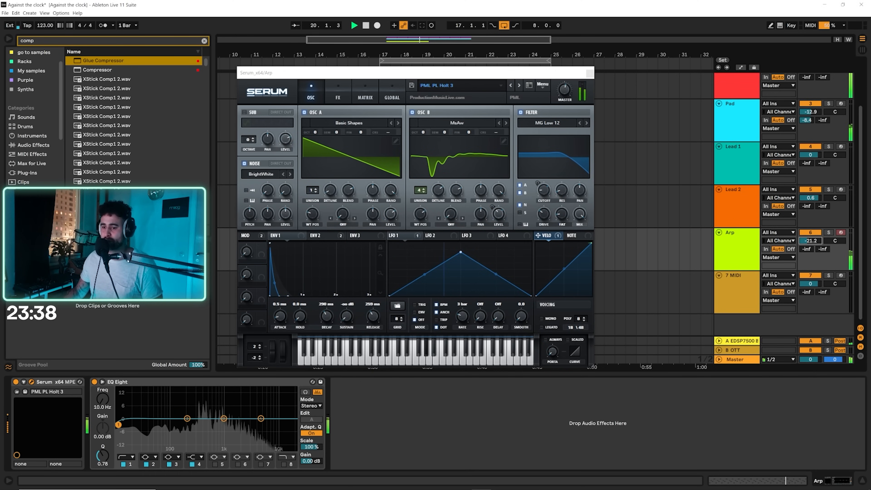
Step: Cut the arp's low end in EQ Eight at 220 Hz with a Q of 0.47, close Serum and stop playback
left_click_drag(122, 423, 189, 430)
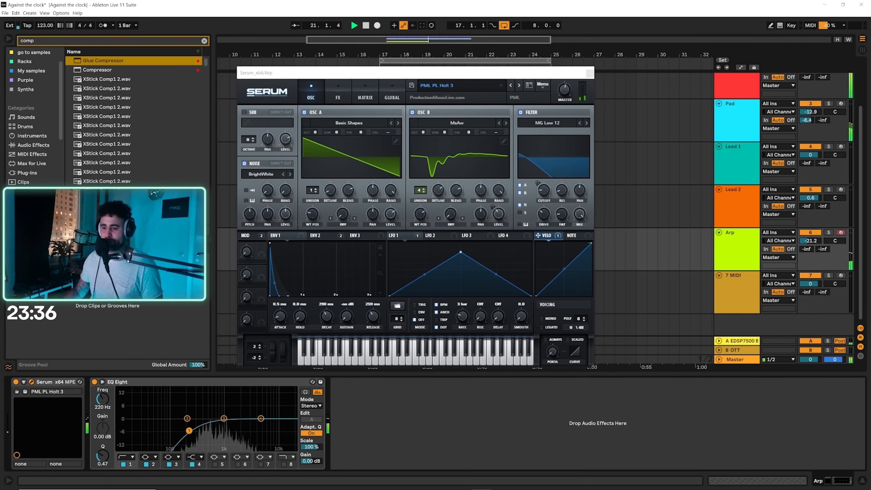
left_click(589, 74)
key("space")
Step: Open the Arp clip and raise bar 1's A#3 notes to C4, playing the loop to hear the change
left_click(408, 235)
double_click(407, 236)
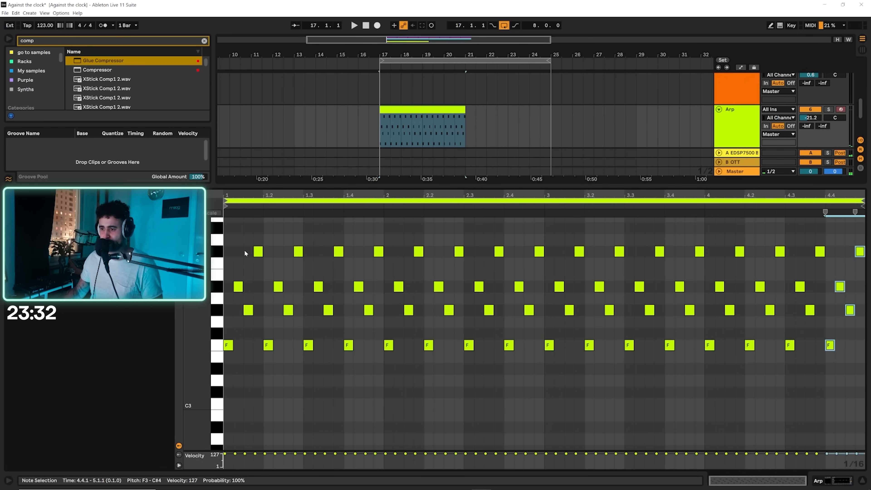
left_click(250, 268)
left_click(239, 290)
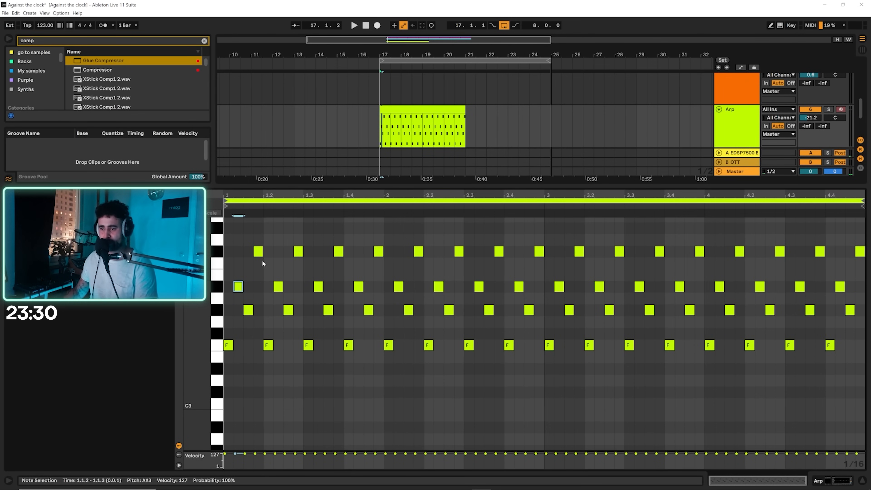
key("space")
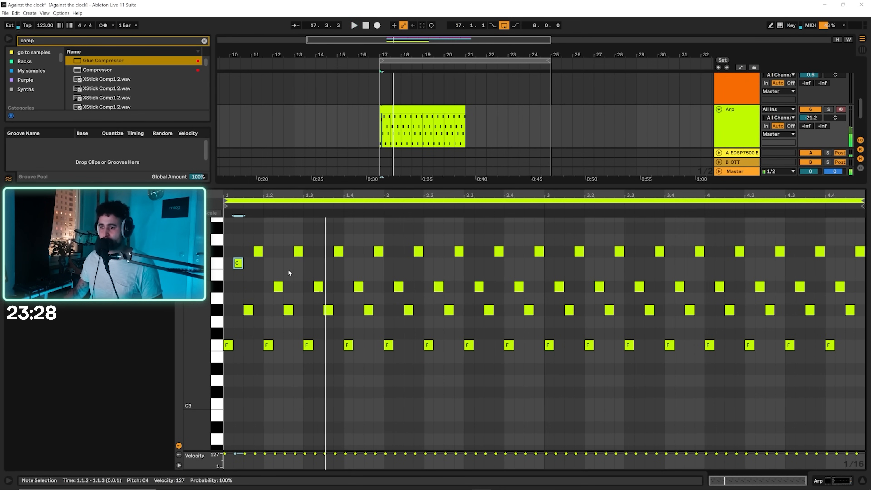
key("space")
left_click_drag(278, 288, 278, 265)
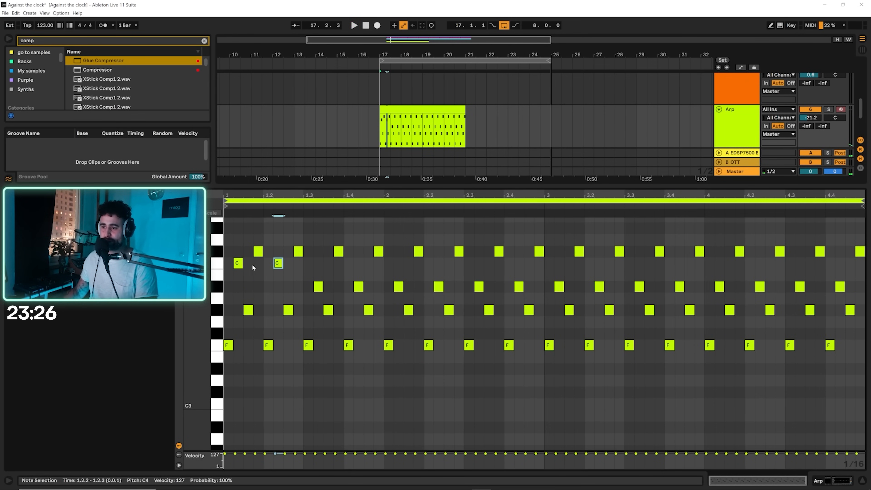
left_click(316, 290)
key("Up")
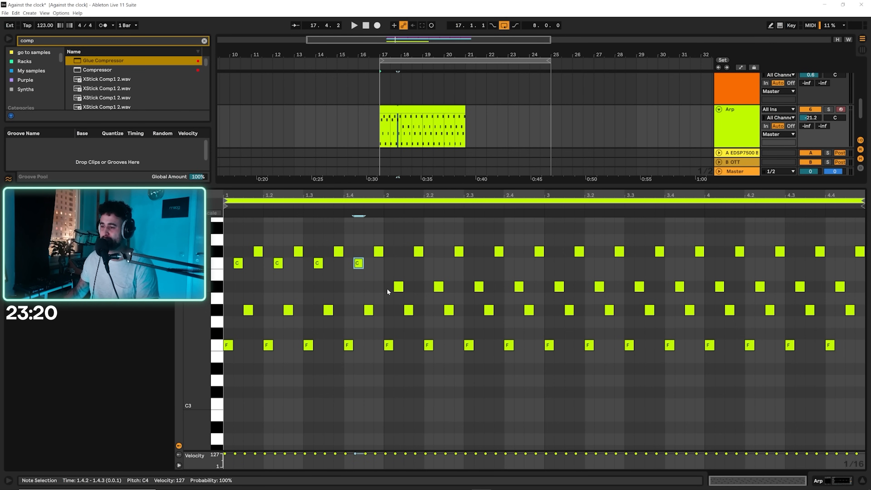
Step: Raise the four A#3 notes in bar 2 of the Arp clip to C4
left_click_drag(387, 288, 524, 287)
key("Up")
key("Up")
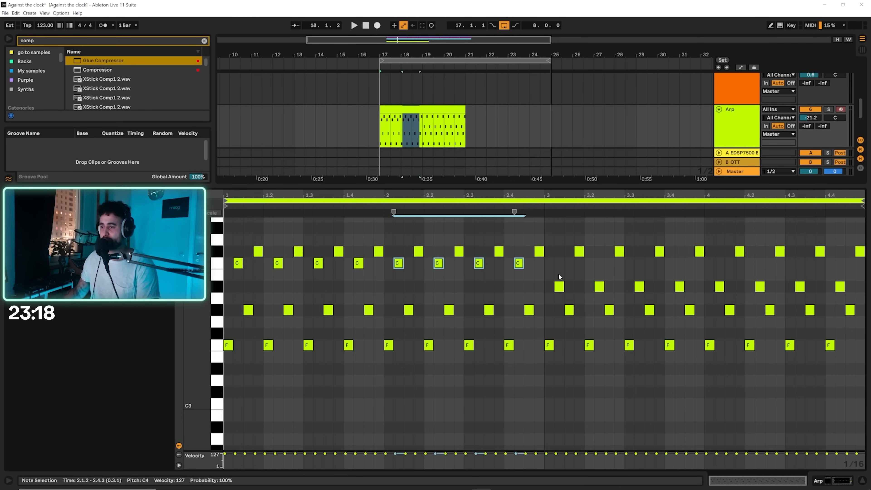
Step: Try raising the four A#3 notes in bar 3 of the Arp clip to B3 and listen to the loop
left_click_drag(546, 290, 669, 282)
key("Up")
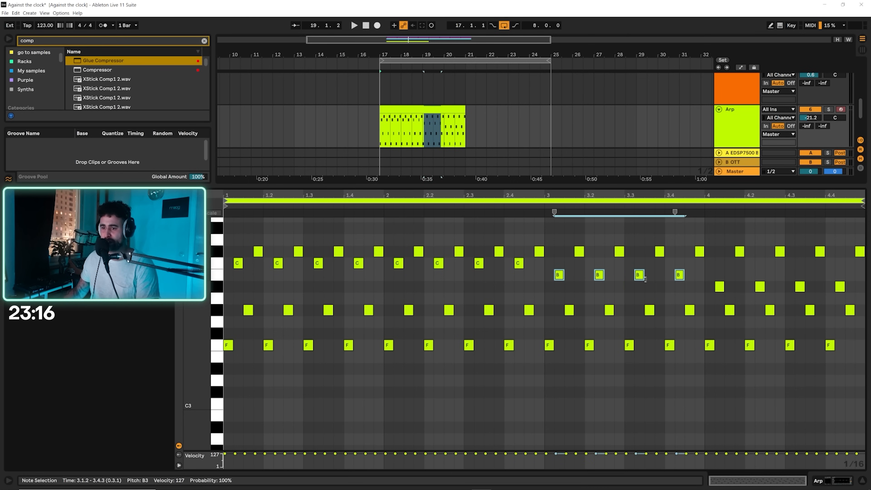
key("space")
key("Down")
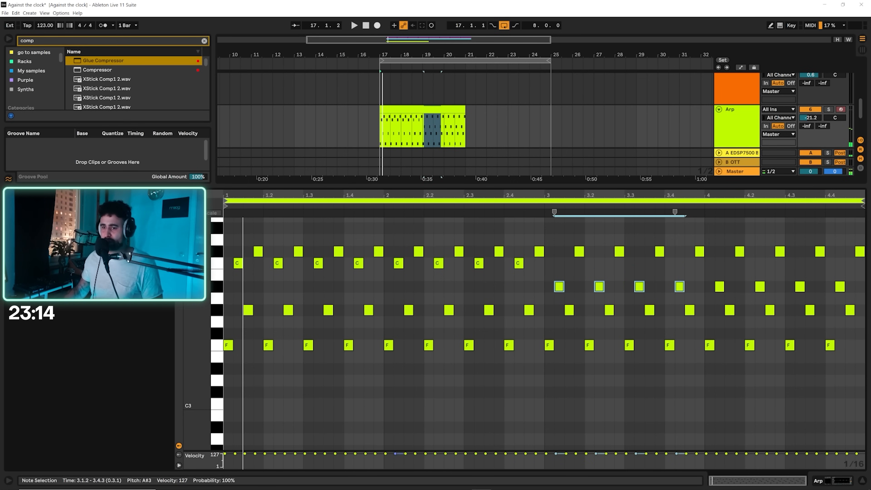
Step: Turn on the Arp clip's scale highlighting, set the scale to F Minor and play the loop to hear the arp
left_click(17, 276)
left_click(39, 276)
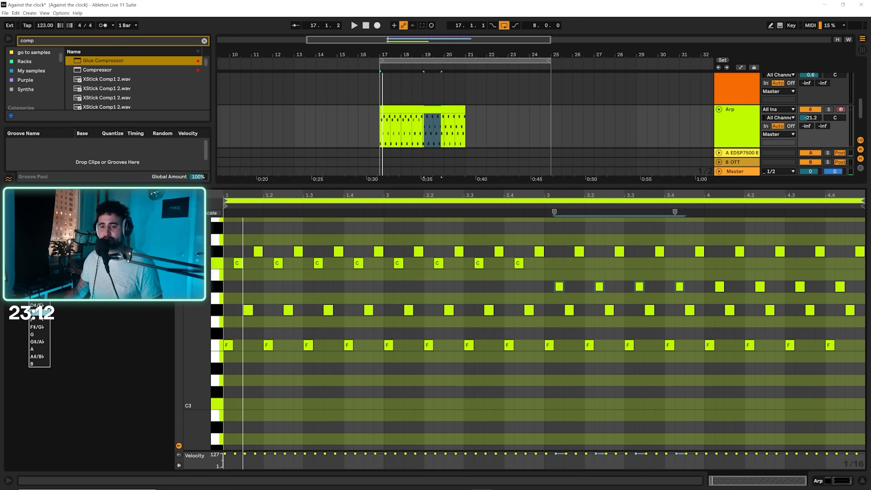
left_click(38, 323)
left_click(74, 276)
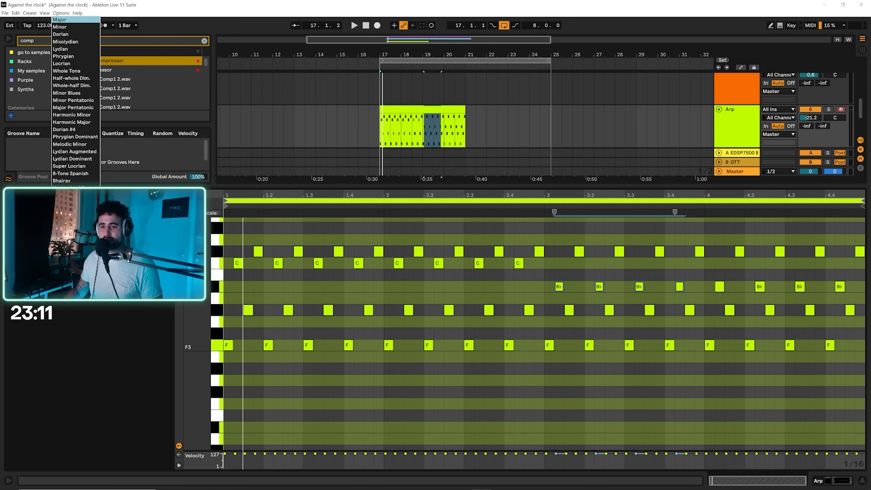
left_click(68, 28)
key("space")
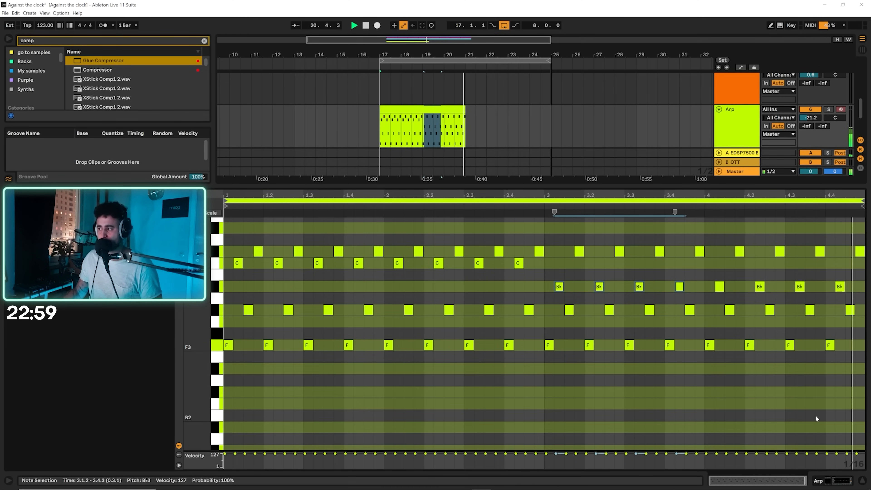
key("space")
Step: Close the arp's Serum window, raise the Arp track's volume to -17.7 dB and set send A to -8.7 dB and send B to -43.0 dB
left_click(840, 482)
left_click(31, 382)
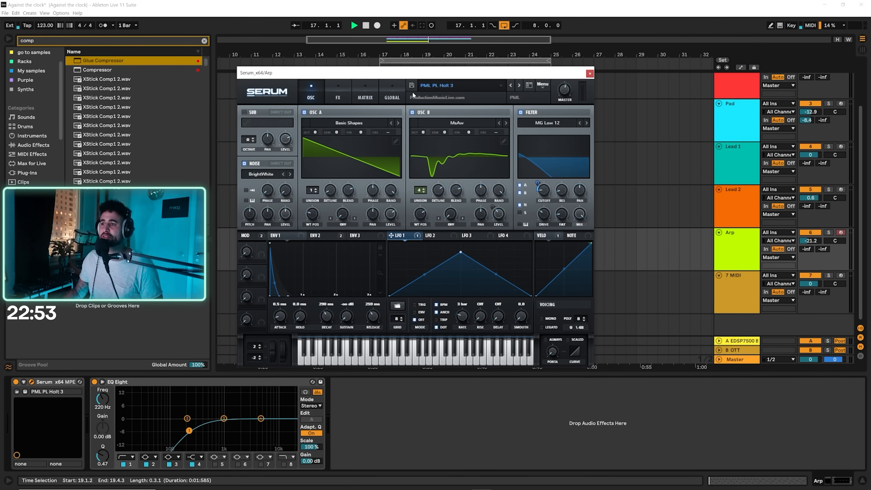
left_click(590, 75)
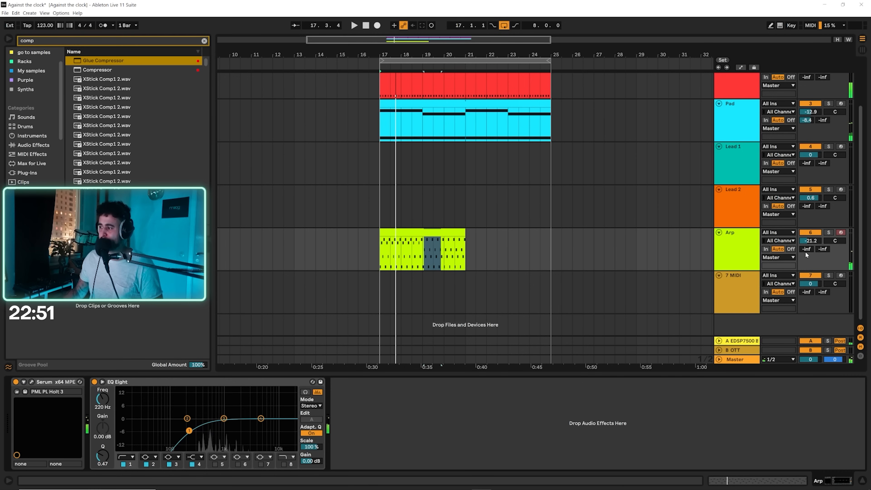
key("space")
mouse_move(807, 250)
left_mouse_down()
mouse_move(810, 236)
mouse_move(823, 249)
left_mouse_up()
key("space")
key("space")
Step: Copy the Bass track's sidechain Compressor after the arp's EQ Eight and set its threshold to -15.7 dB and attack to 0.46 ms during playback
left_click(735, 249)
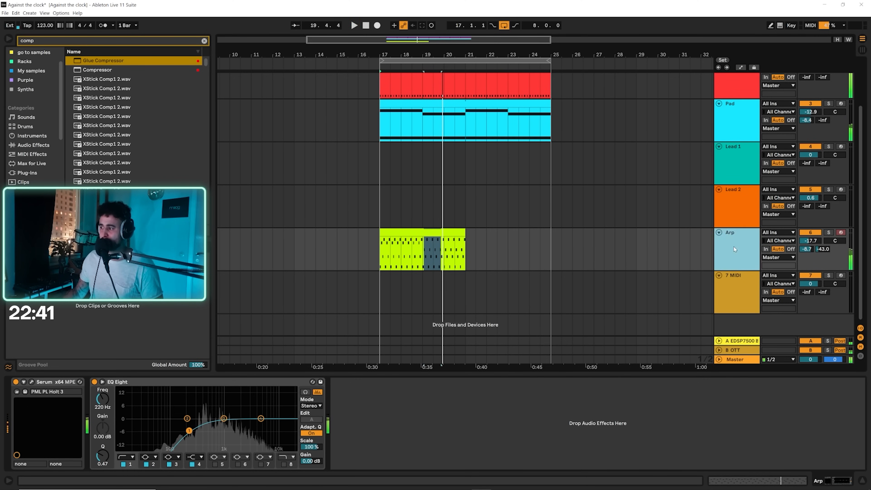
left_click(728, 136)
left_click(739, 86)
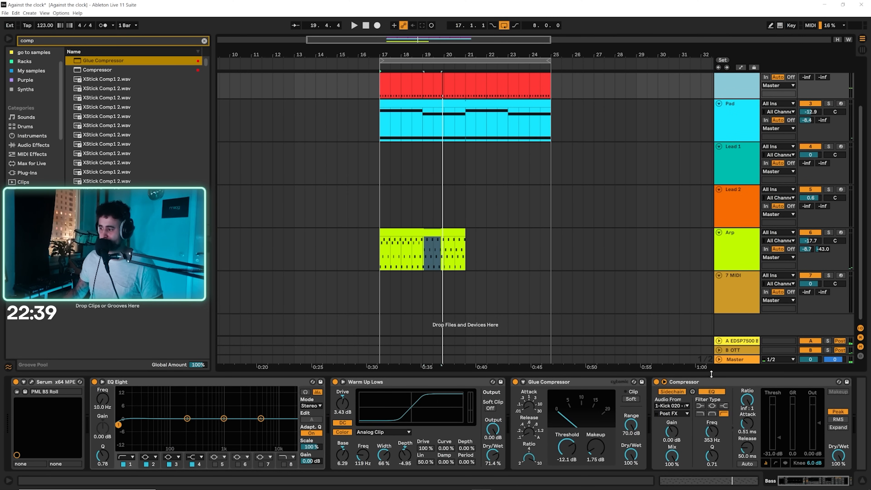
left_click_drag(692, 383, 411, 387)
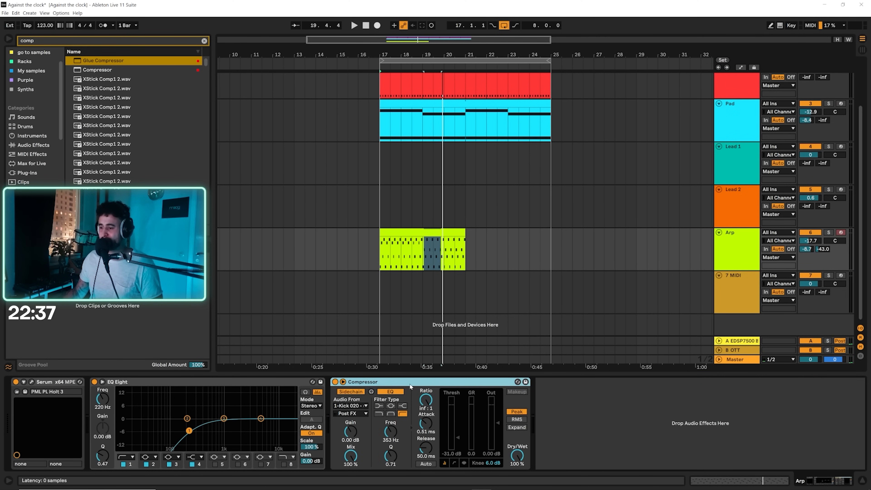
key("space")
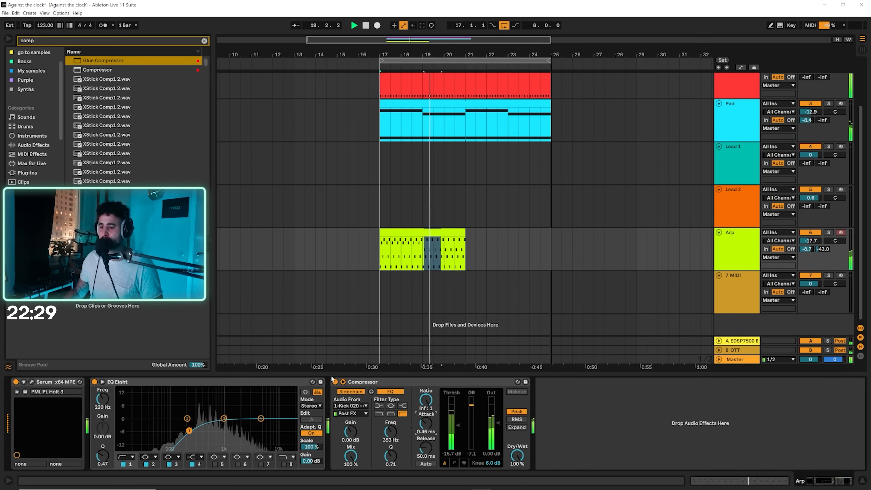
Step: Extend the Arp clip to bar 25 so it spans eight bars, listening to the loop before stopping playback
left_click_drag(463, 235, 550, 237)
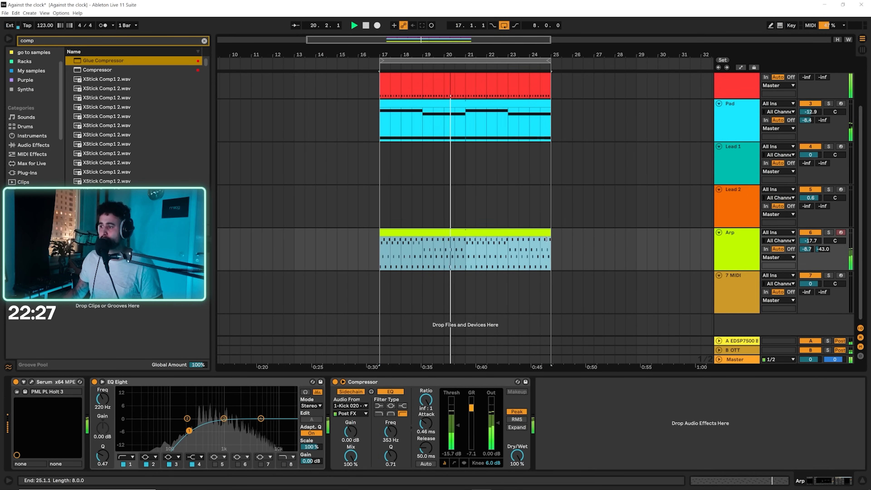
left_click(579, 242)
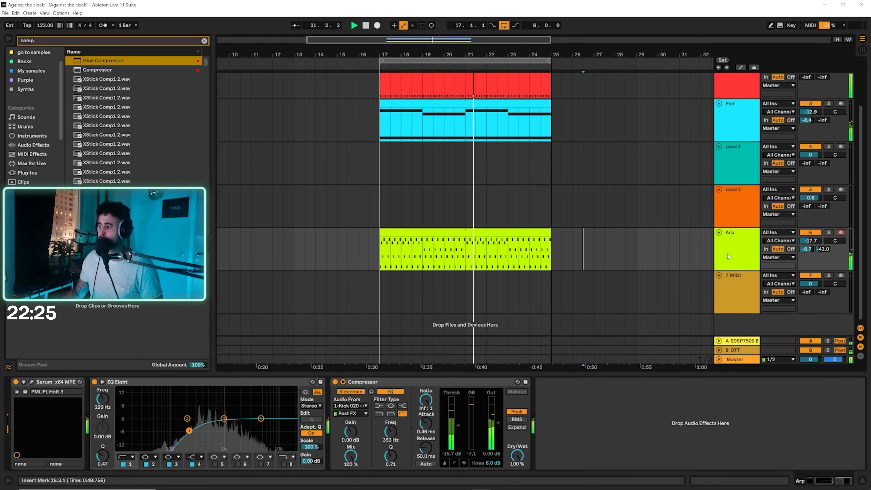
key("space")
Step: Lower the highest notes in bars 3 and 4 of the Arp clip to C4, listen to the loop and close the note editor
double_click(476, 236)
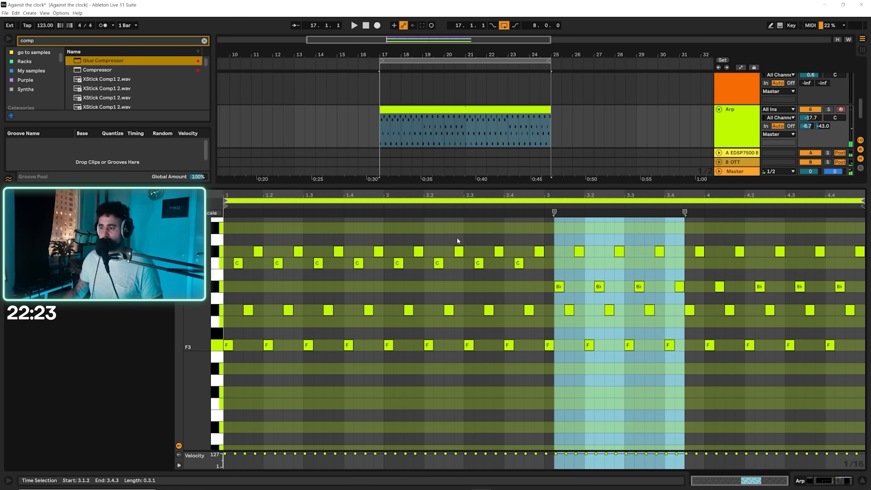
left_click_drag(561, 240, 865, 255)
key("Down")
key("Down")
key("Down")
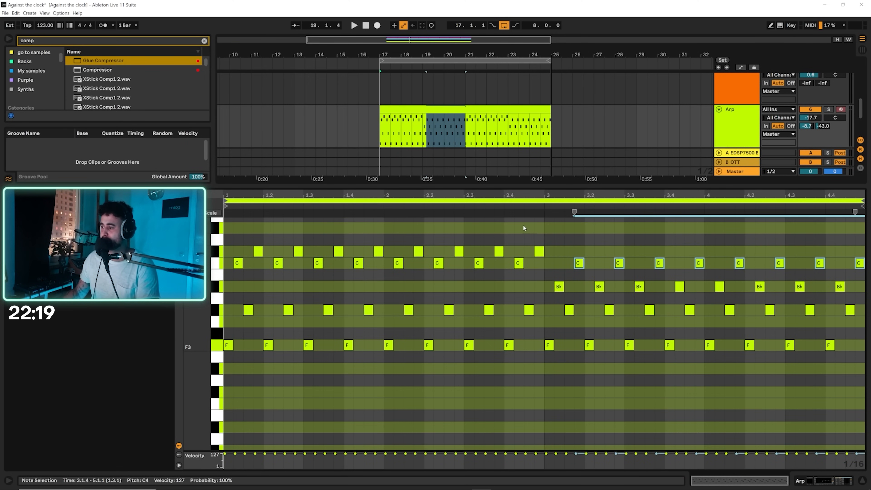
left_click(496, 205)
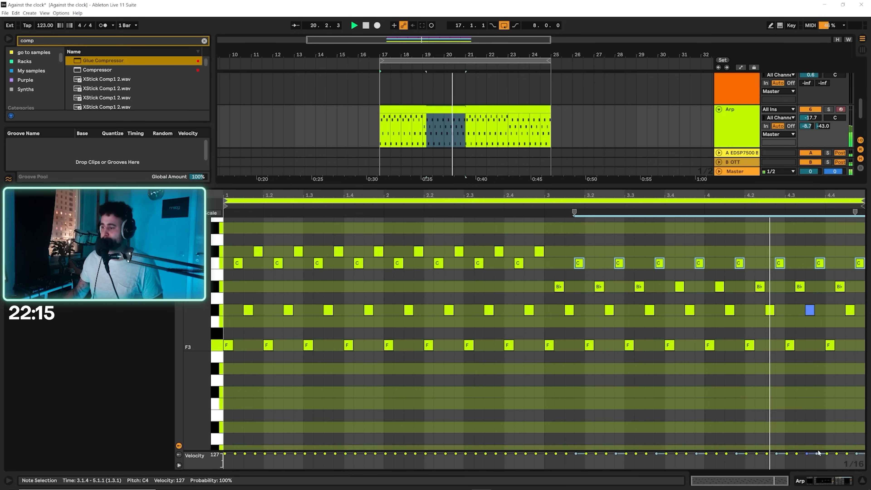
left_click(862, 481)
Step: Insert an empty four-bar MIDI clip on the Lead 1 track from bar 17 to bar 21
left_click_drag(552, 280, 434, 283)
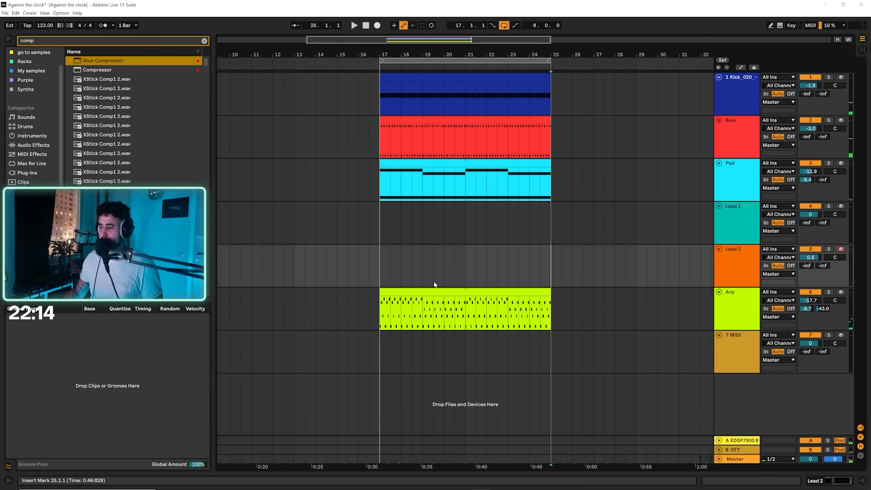
left_click(735, 225)
left_click_drag(380, 230, 466, 231)
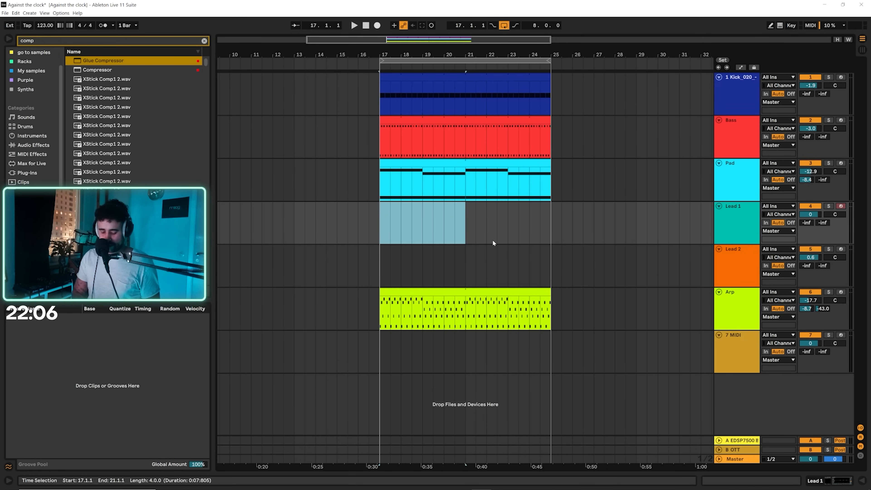
key("ctrl+shift+m")
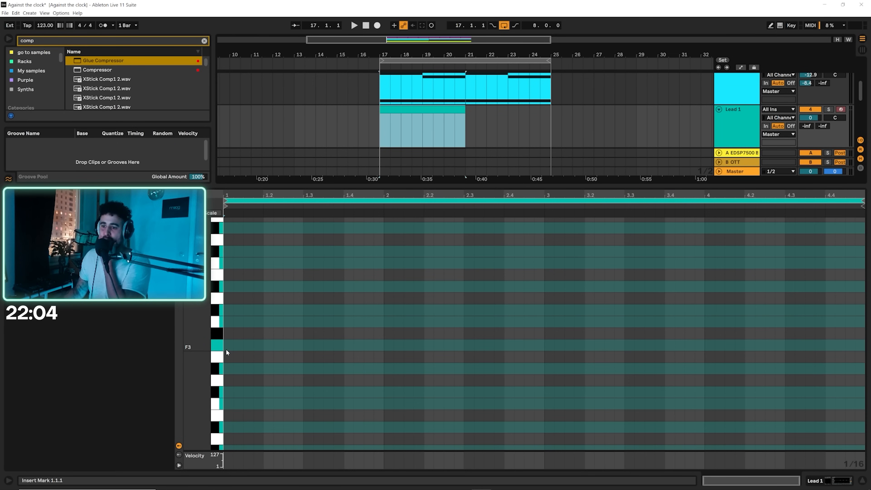
Step: Set the Lead 1 clip's grid to 1/32 and draw four consecutive F3 notes from 1.1.1, followed by three spaced F3 notes ending at 1.2.3
right_click(232, 343)
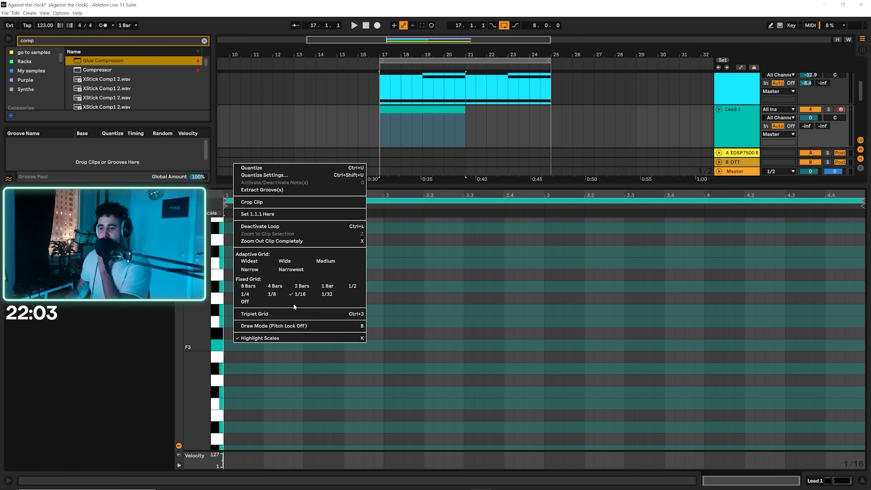
left_click(315, 301)
double_click(226, 346)
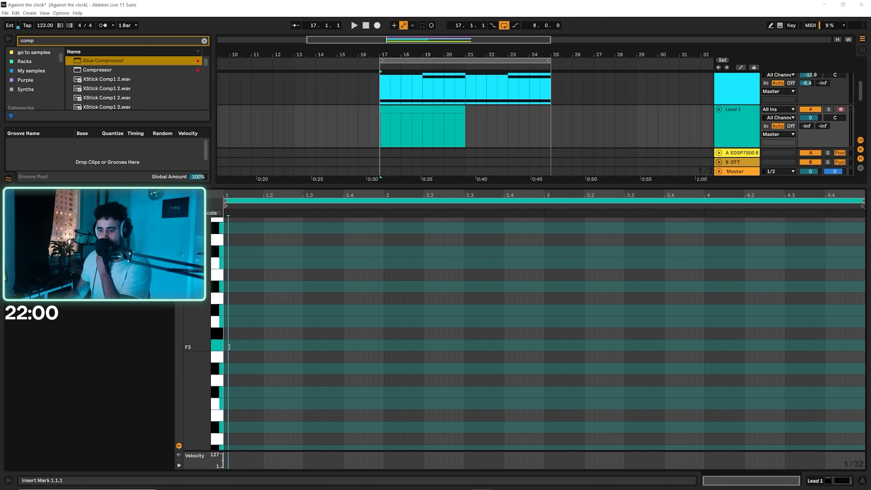
double_click(231, 345)
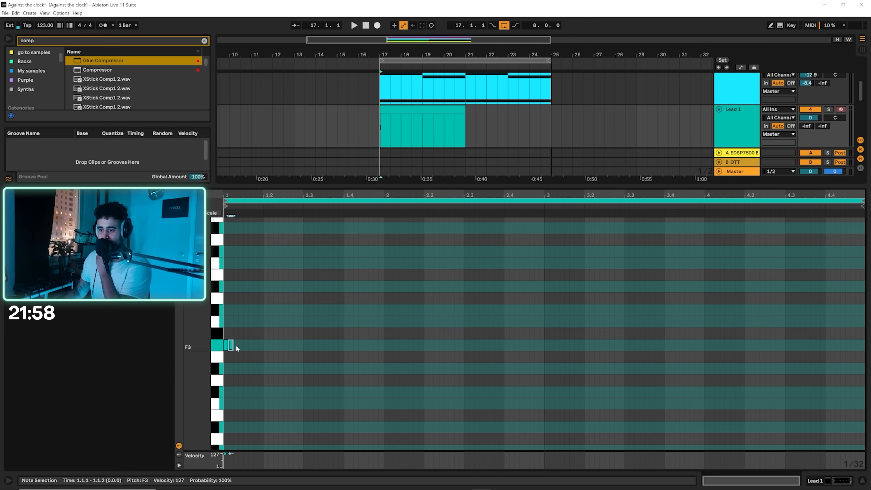
double_click(237, 345)
double_click(241, 345)
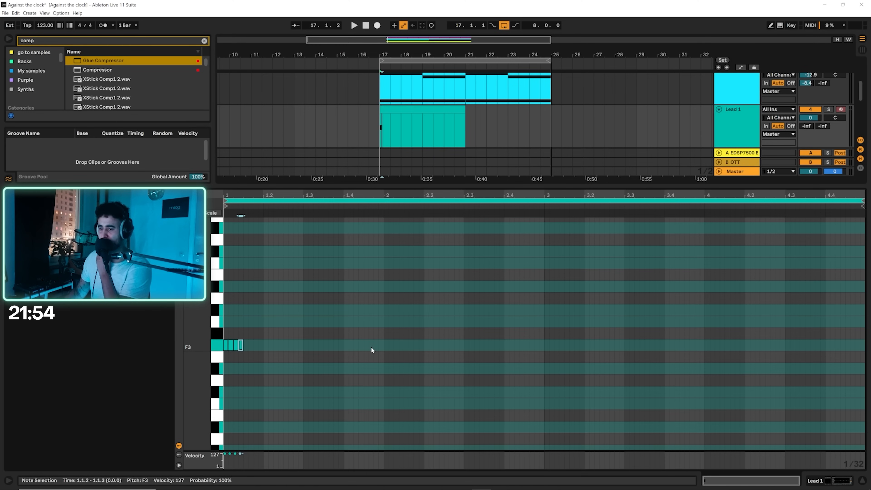
double_click(256, 346)
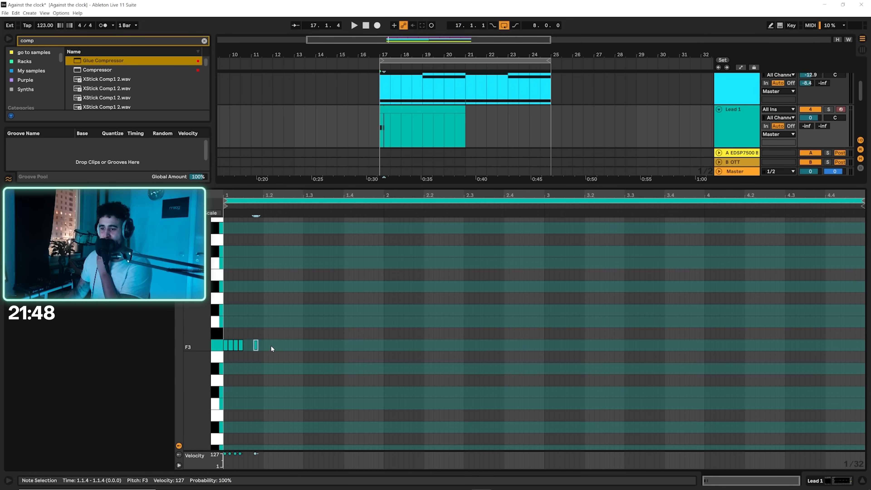
double_click(285, 345)
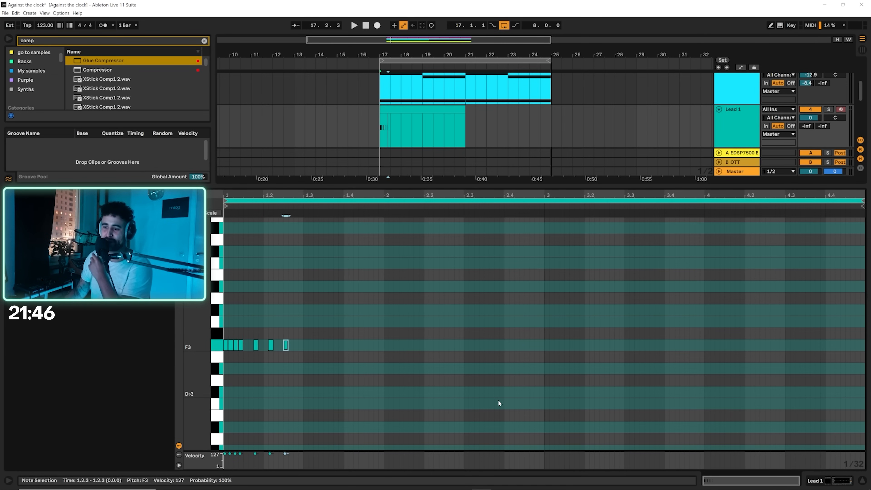
Step: Open Lead 1's Serum, dismiss the missing noise message, load the PML LD Cassian preset and lower the track volume to -14.1 dB
left_click(819, 481)
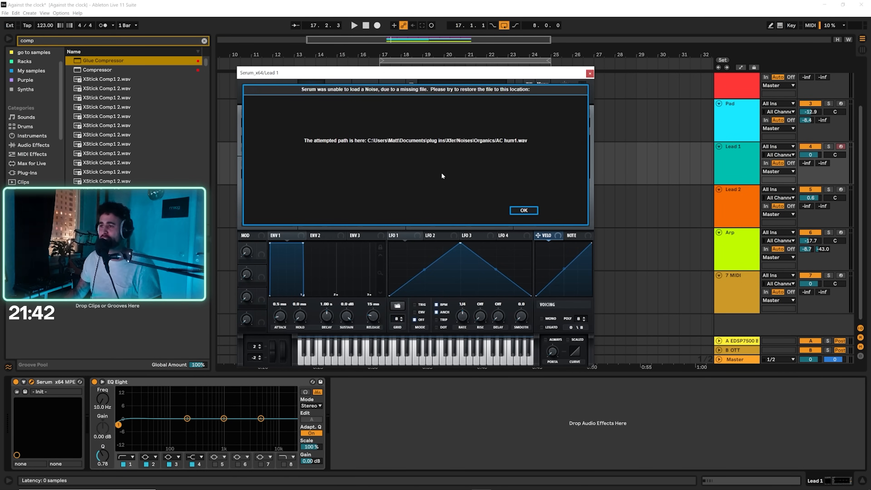
left_click(515, 210)
left_click(463, 86)
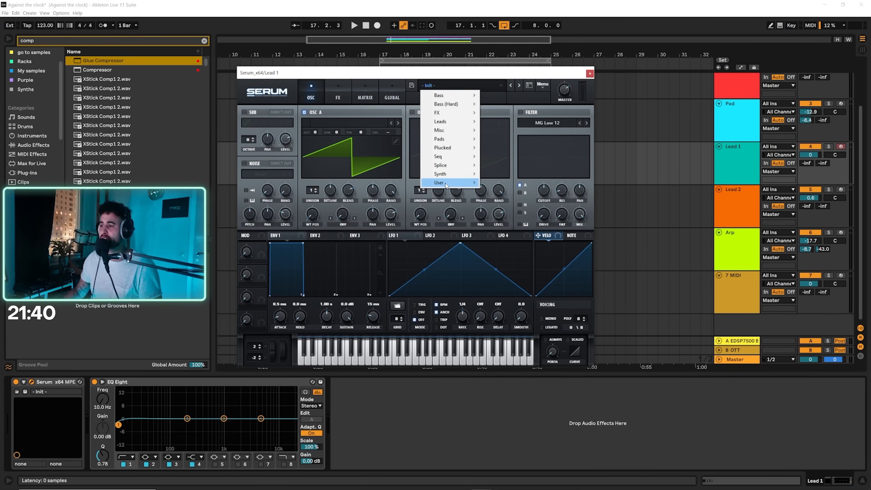
mouse_move(439, 183)
mouse_move(522, 257)
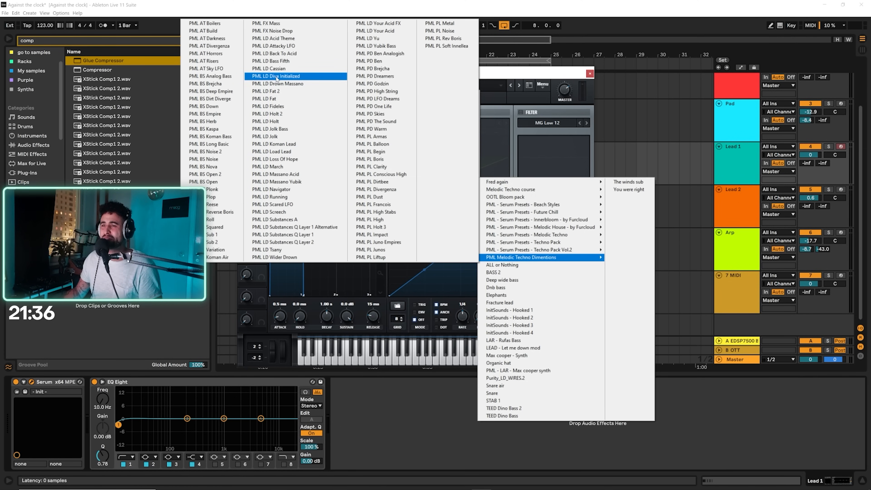
left_click(274, 68)
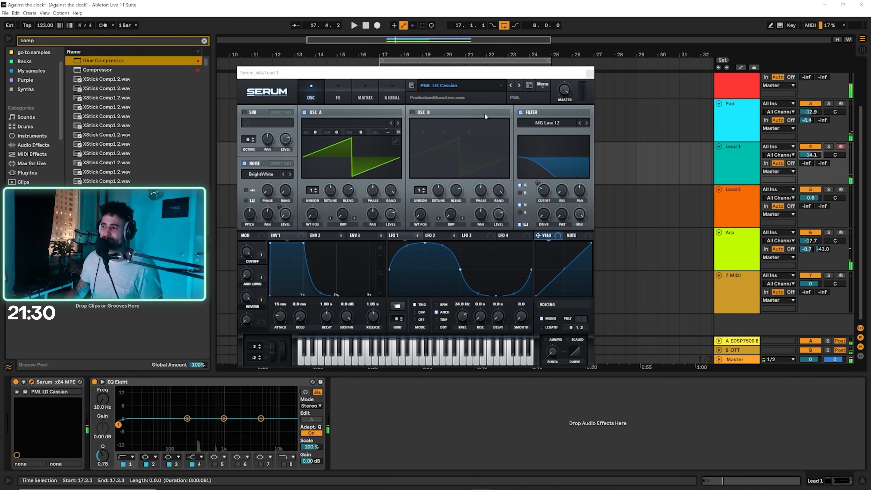
Step: Audition the following Serum lead presets during playback, settle on PML LD Fideles and close Serum
left_click(519, 86)
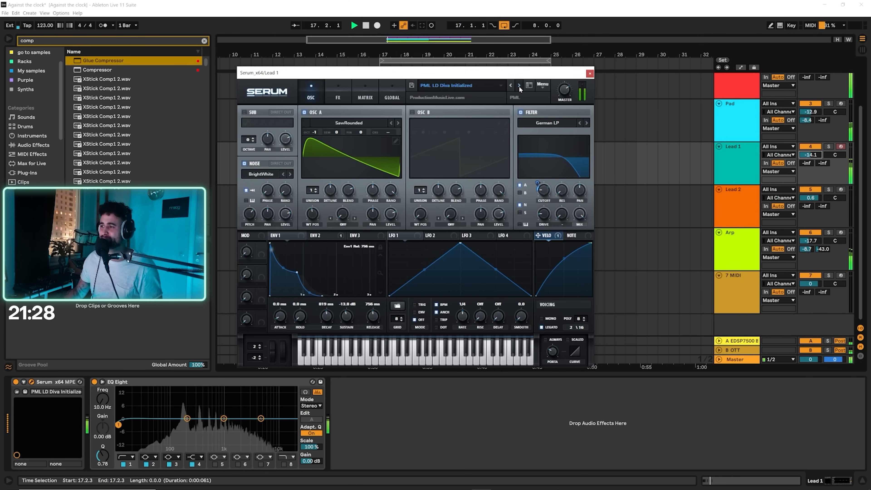
left_click(519, 86)
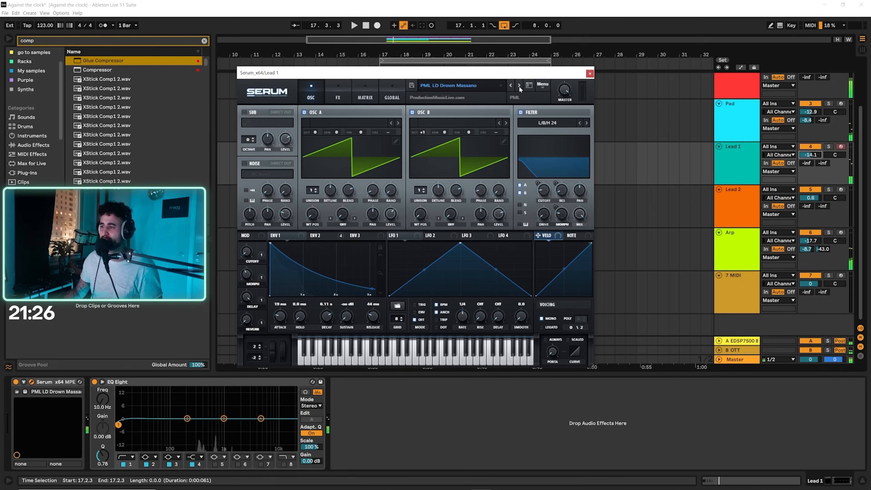
left_click(519, 85)
left_click(519, 86)
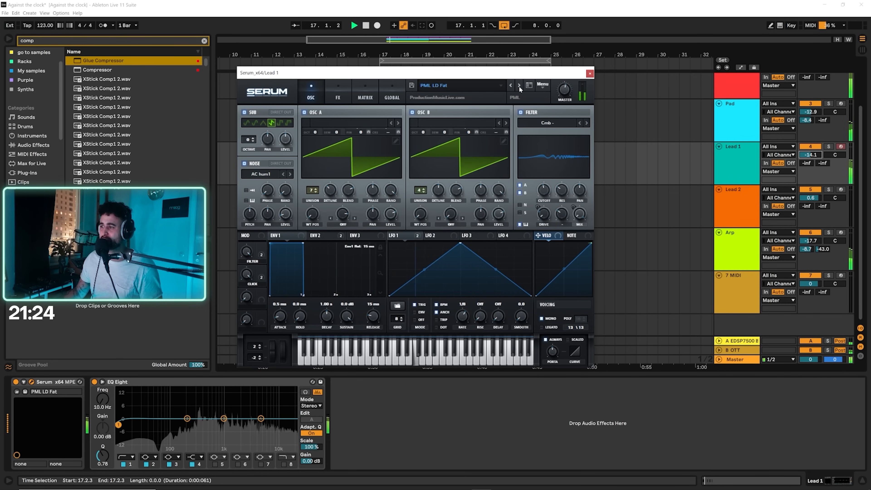
left_click(519, 86)
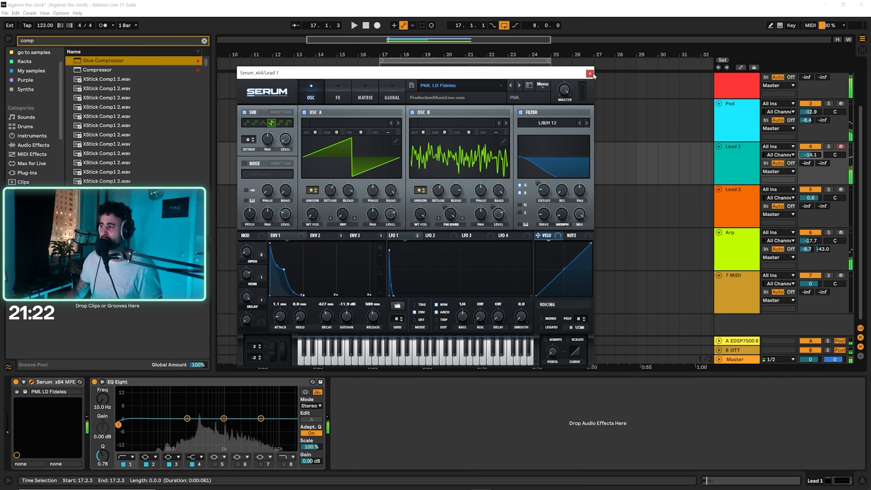
left_click(590, 73)
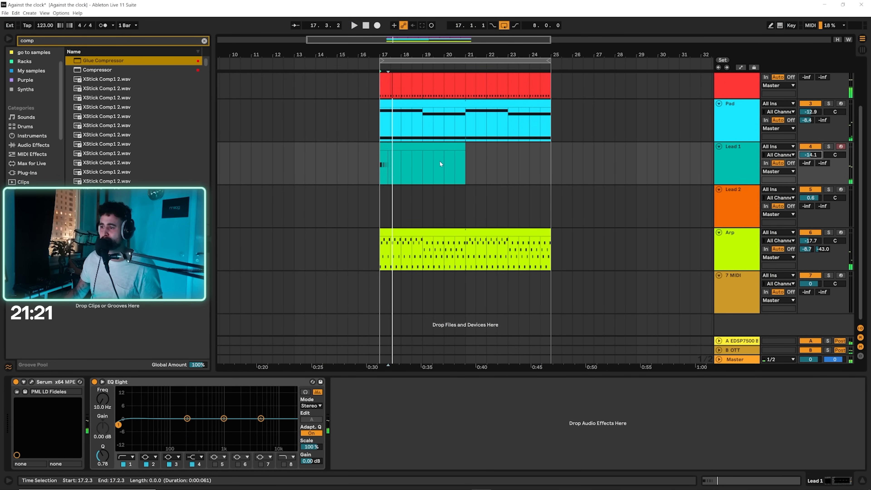
Step: Reopen the Lead 1 clip, zoom in on bar 1 and shift the last two F3 notes one 1/32 step later
double_click(413, 146)
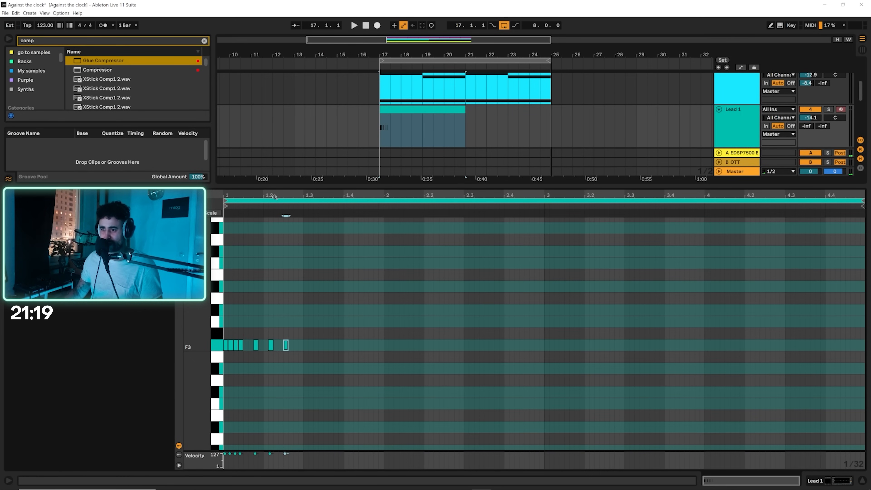
left_click_drag(274, 196, 359, 183)
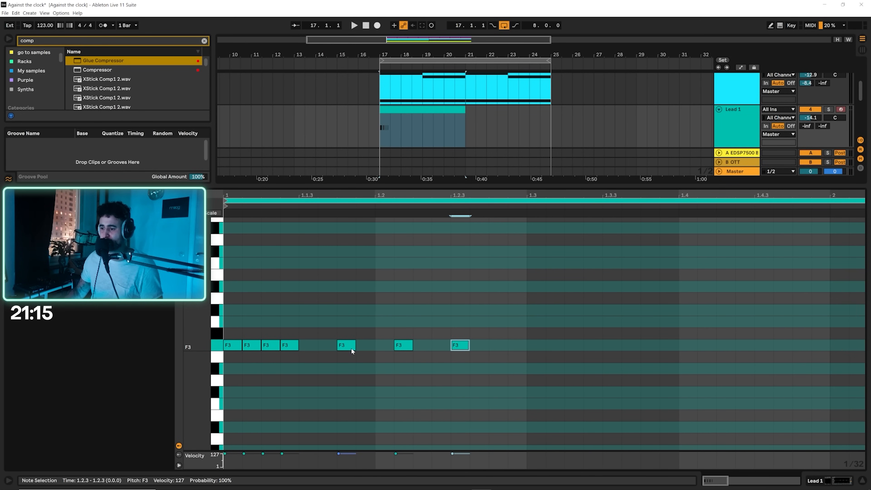
left_click(402, 350, "shift")
key("Right")
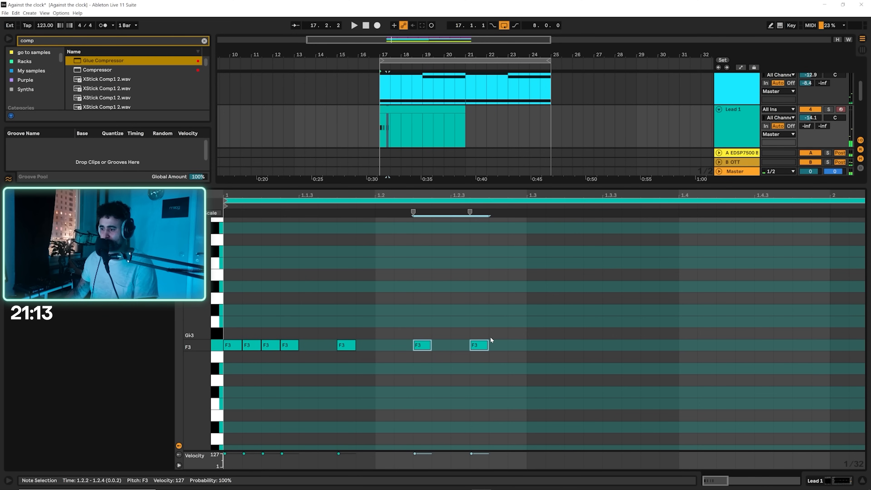
Step: Play the Lead 1 phrase, shift its last F3 note one 1/32 step later to 1.2.4 and add another F3 at 1.3.2
key("space")
key("space")
left_click(481, 346)
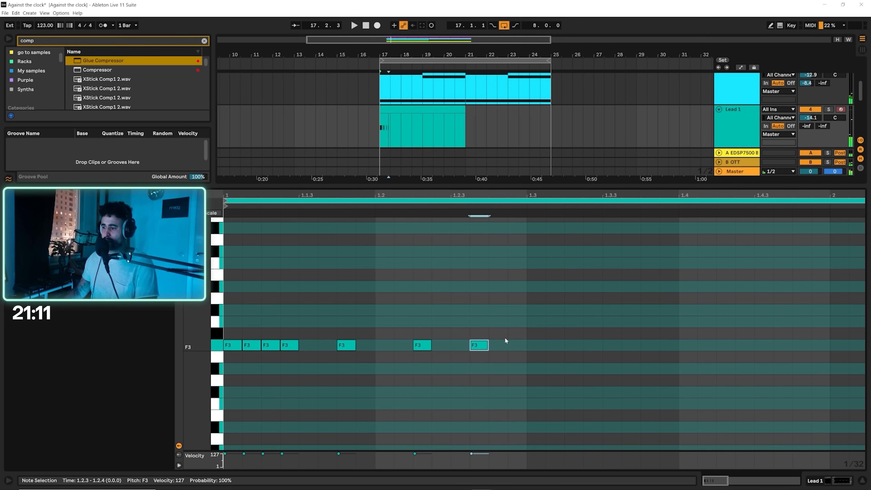
key("Right")
key("space")
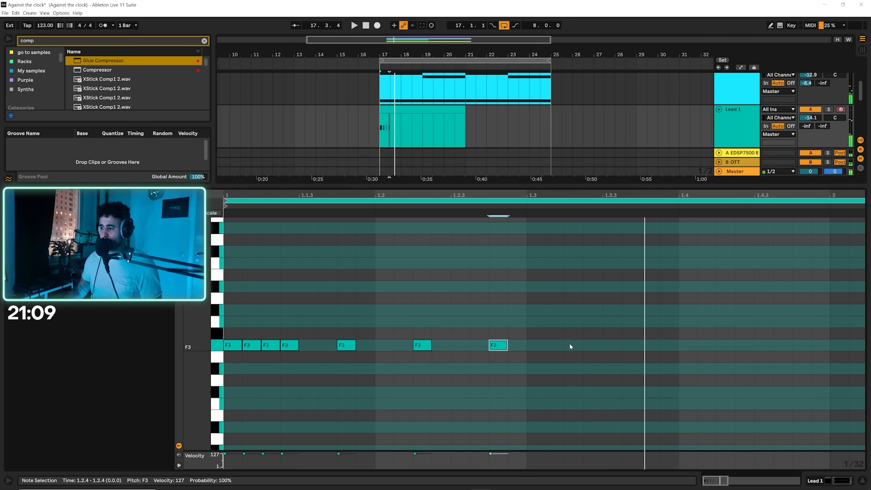
double_click(570, 345)
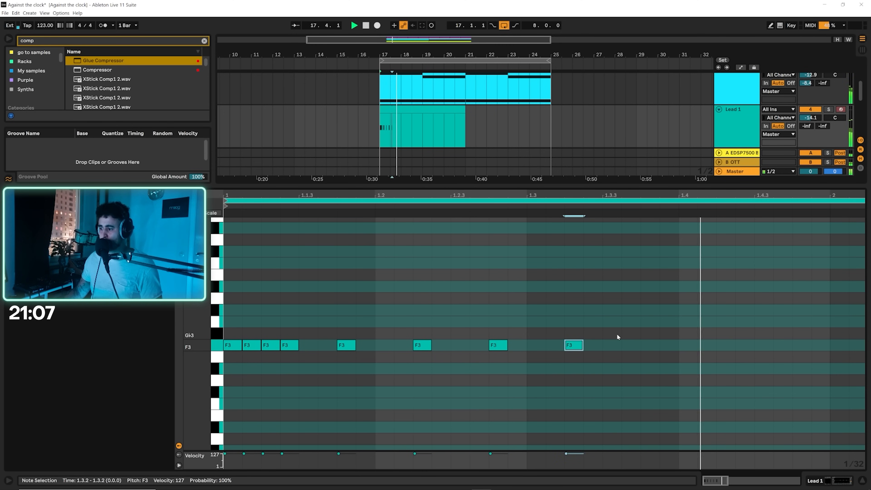
Step: Duplicate the whole bar 1 F3 phrase to 3.1.1 at pitch C4 and play the clip
left_click_drag(568, 196, 568, 158)
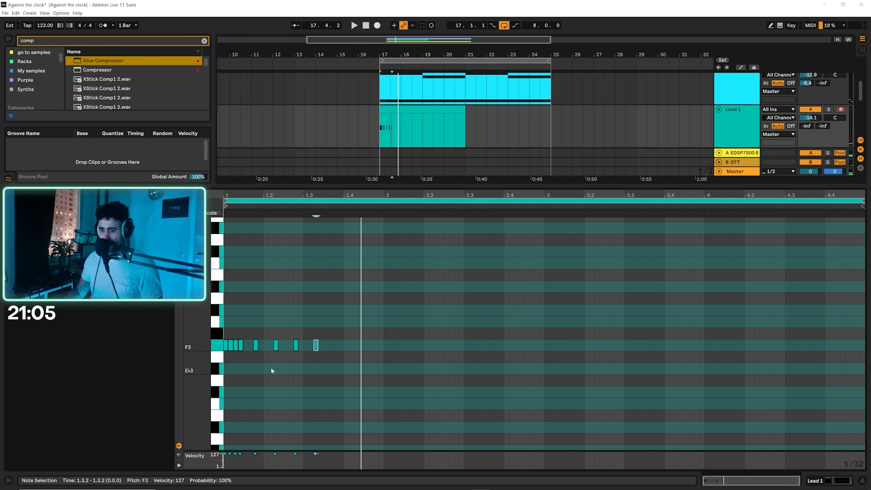
key("space")
left_click_drag(227, 360, 317, 321)
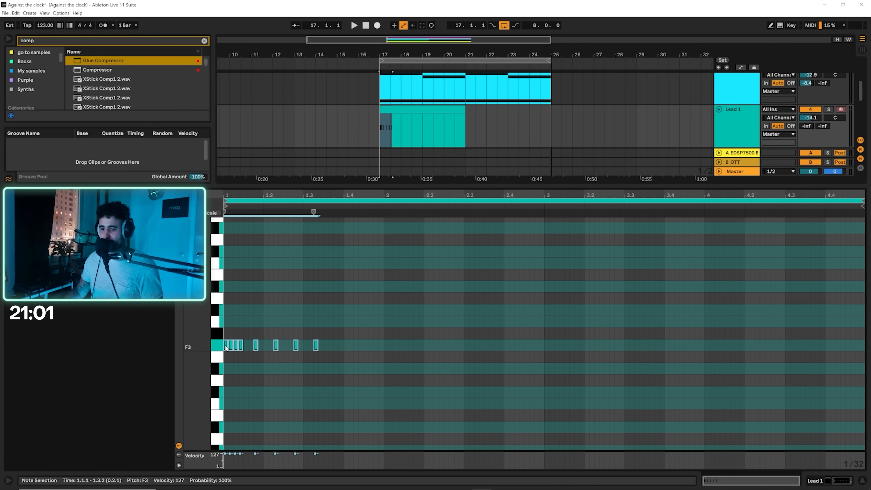
left_click_drag(226, 348, 551, 267)
key("space")
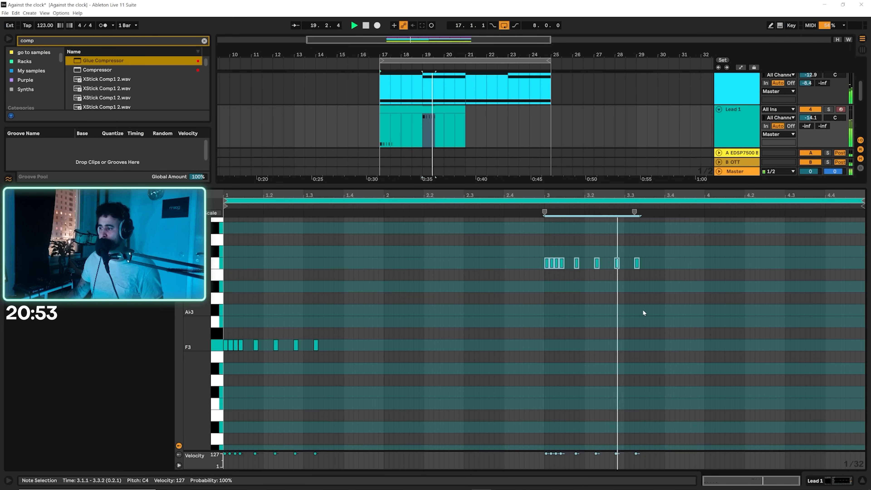
Step: Try the bar 3 phrase transposed to B♭3 during playback
key("Up")
key("Down")
key("Down")
key("Down")
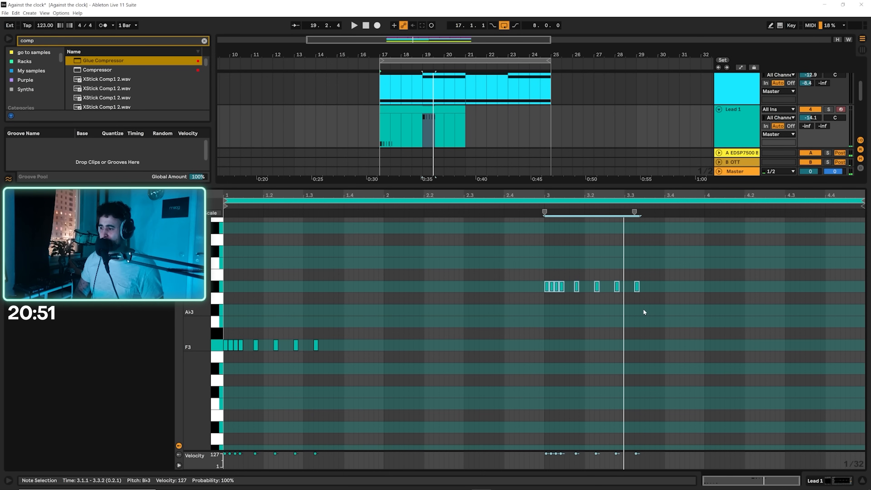
key("space")
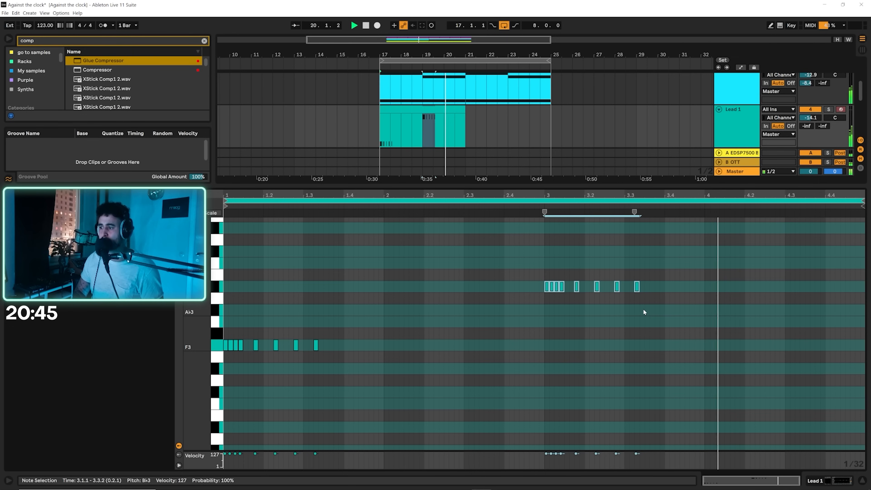
Step: Compare the bar 3 phrase at C4 and D♭4 during playback
key("Up")
key("Up")
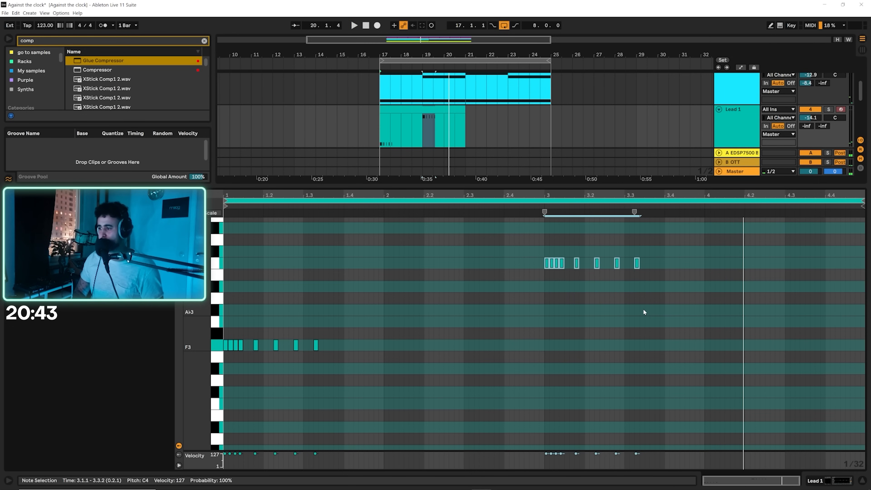
key("Down")
key("Down")
key("Up")
key("Up")
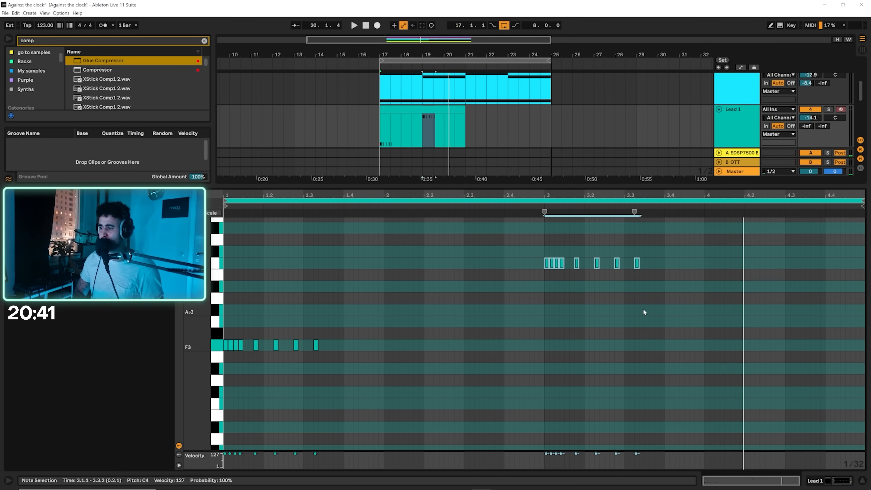
key("space")
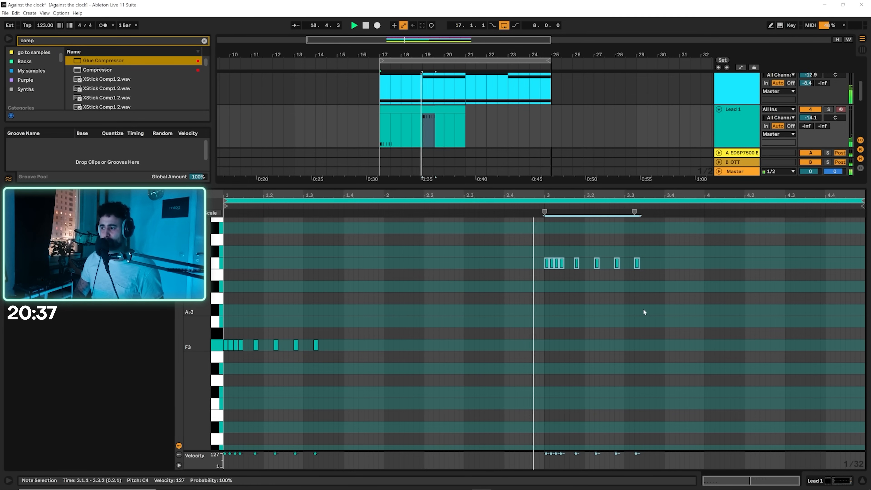
key("Up")
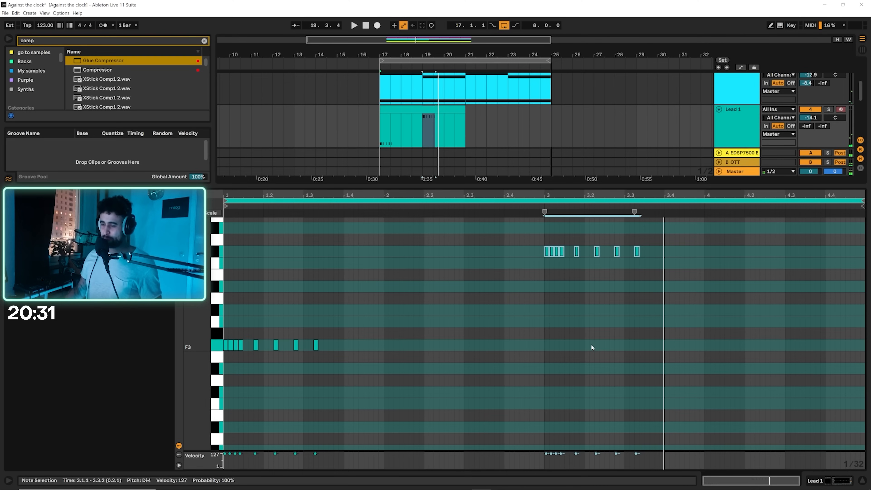
Step: Transpose the bar 3 phrase to A♭3 and play it back
key("Down")
key("Down")
key("Down")
key("Down")
key("Down")
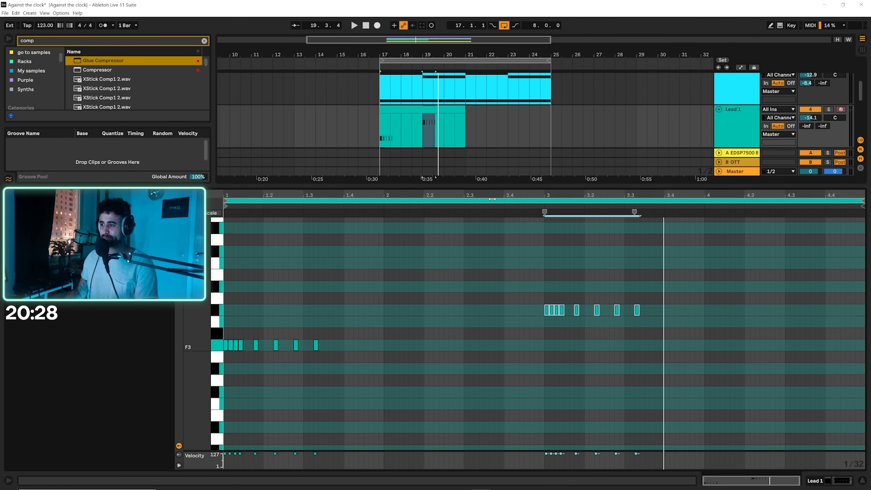
key("space")
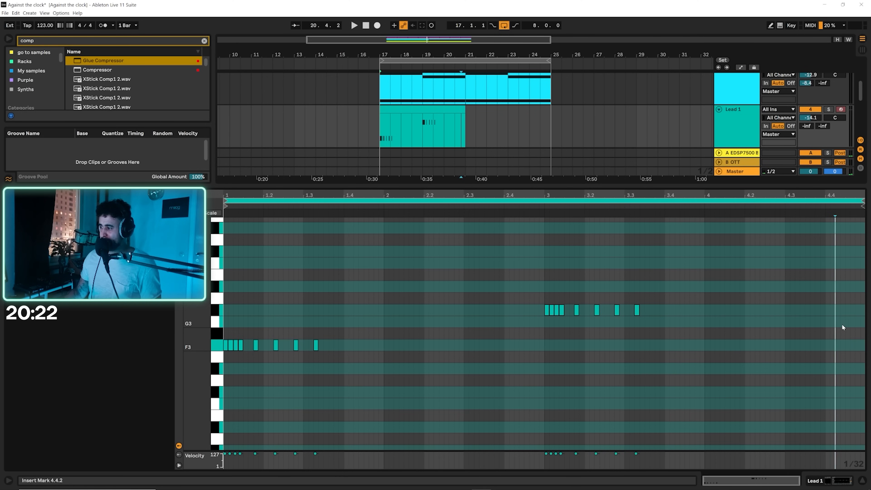
Step: Set the clip grid to 1/16 and add three consecutive G3 notes from 4.4.2 to the end of bar 4
right_click(848, 323)
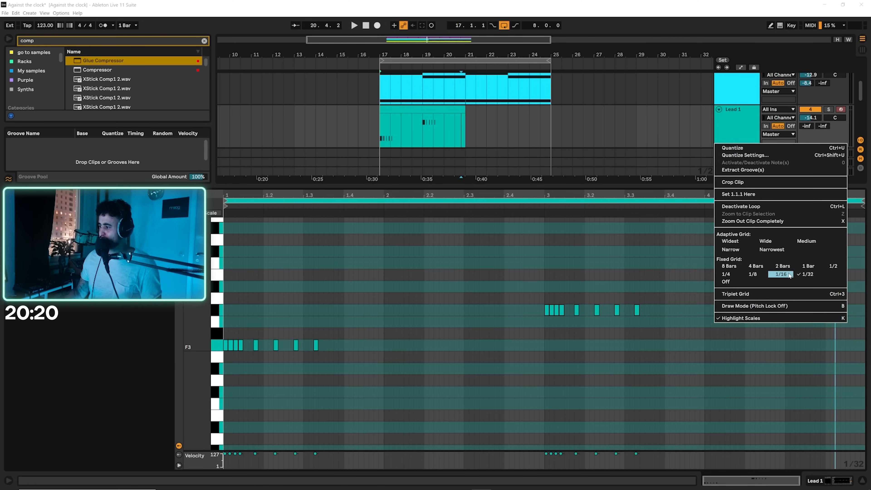
left_click(781, 274)
double_click(842, 323)
double_click(852, 324)
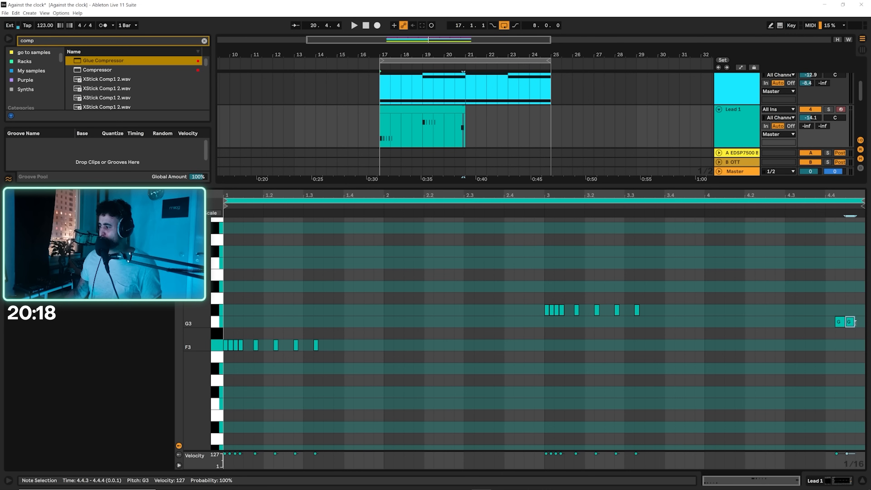
double_click(860, 324)
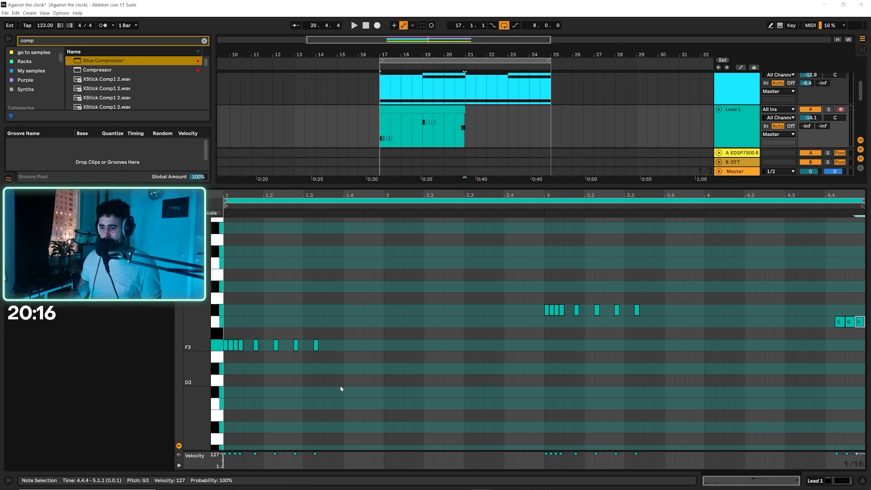
Step: Extend the looped Lead 1 clip in the arrangement to bar 25 and play it
left_click(530, 208)
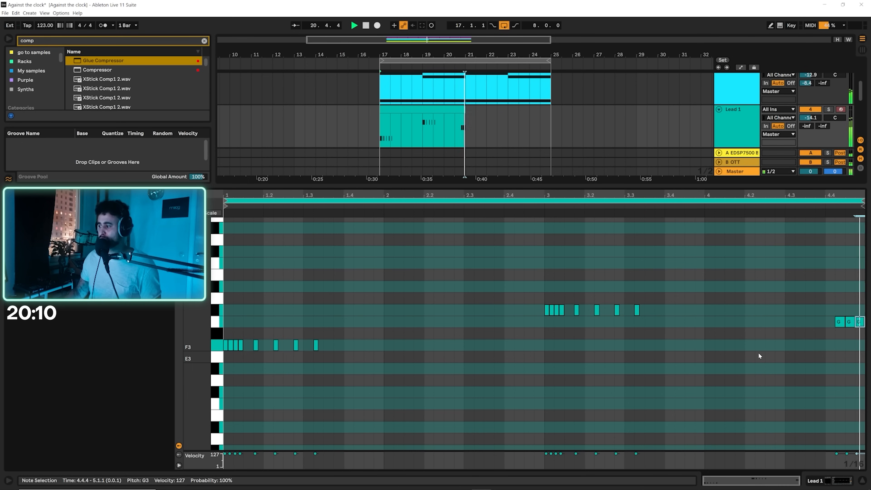
left_click_drag(465, 116, 552, 117)
key("space")
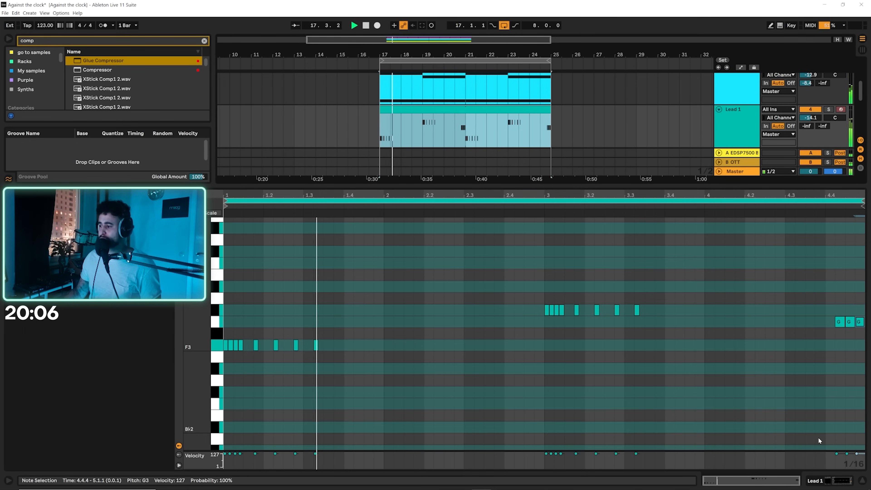
Step: Show Lead 1's devices and set the track's sends to -30.0 dB on A and -32.5 dB on B during playback
left_click(840, 481)
key("space")
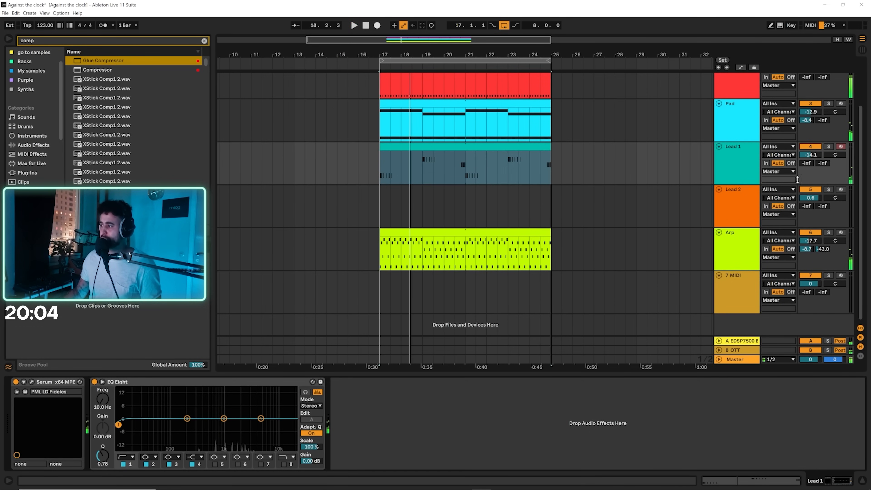
left_click_drag(824, 163, 823, 159)
key("space")
left_click_drag(823, 163, 811, 162)
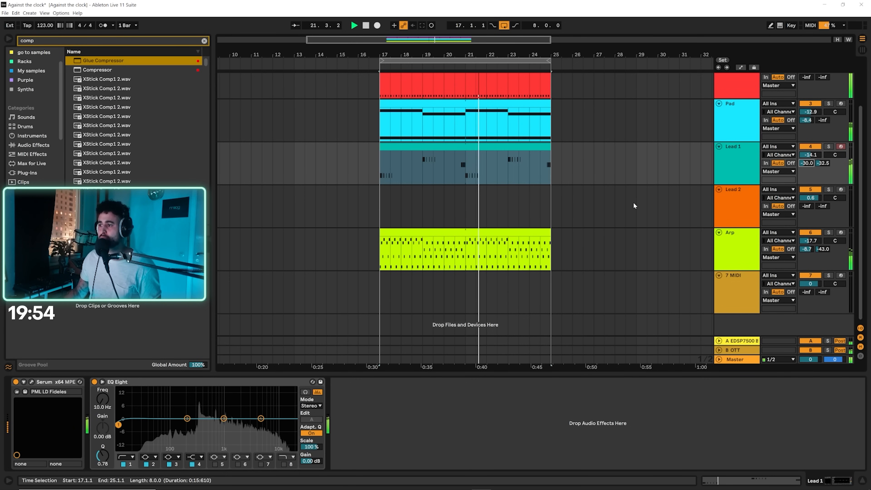
Step: Open the effects page of Lead 1's Serum and reduce the delay feedback while listening
left_click(732, 168)
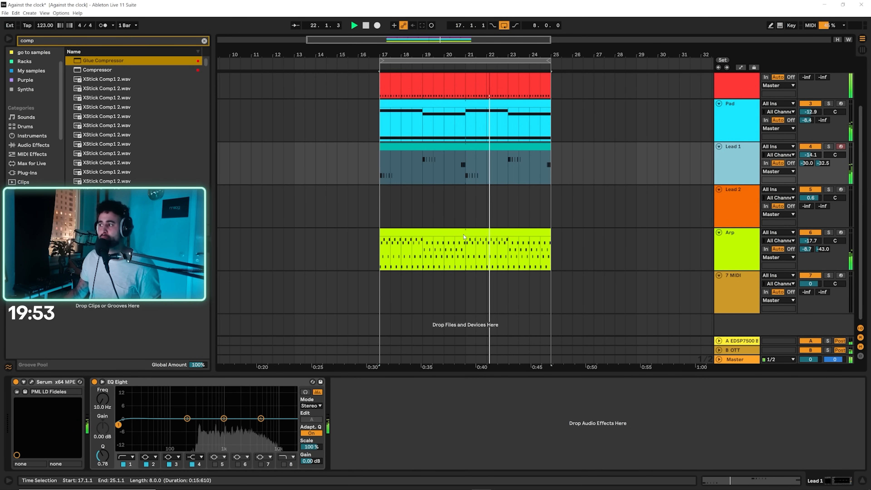
left_click(32, 382)
left_click(338, 101)
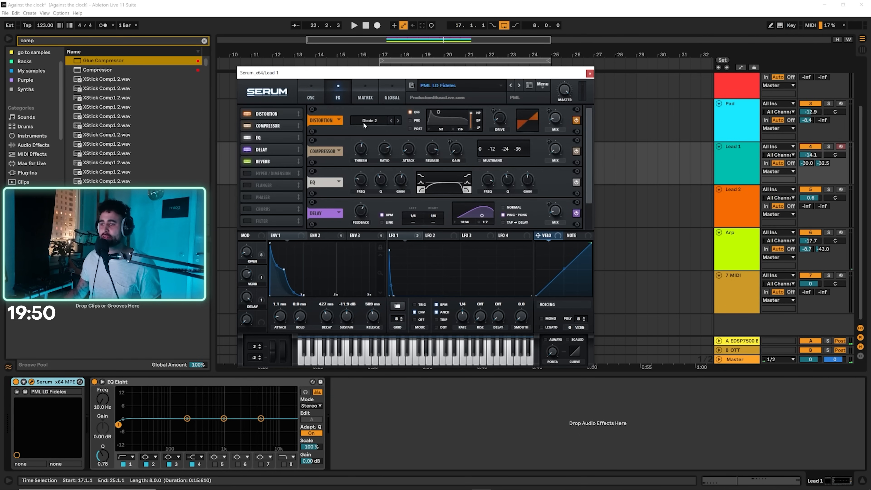
scroll(589, 186, "down", 1)
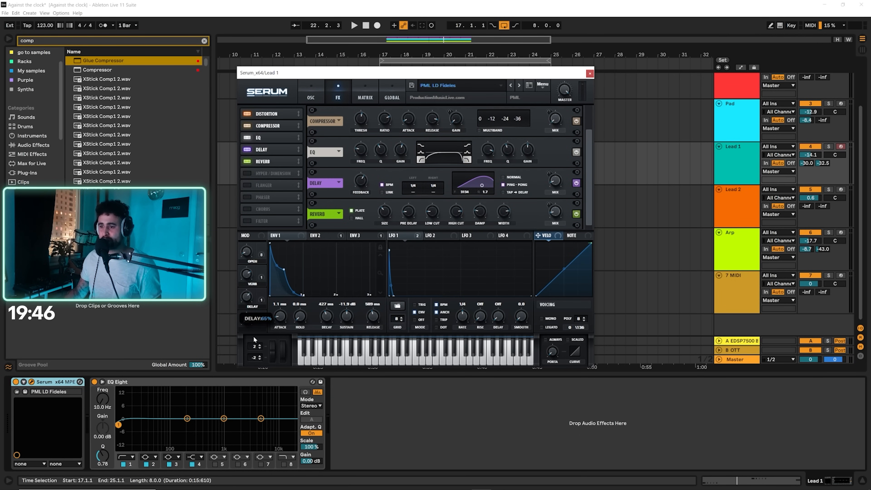
key("space")
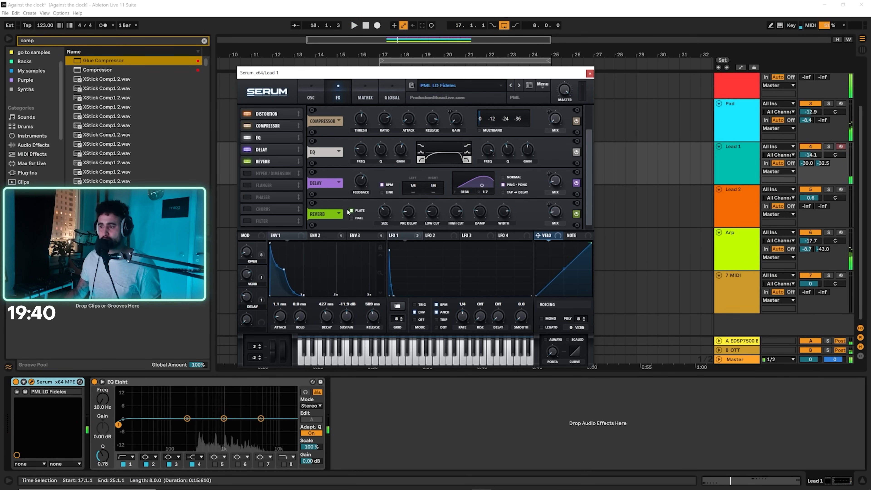
left_click_drag(360, 180, 354, 200)
key("space")
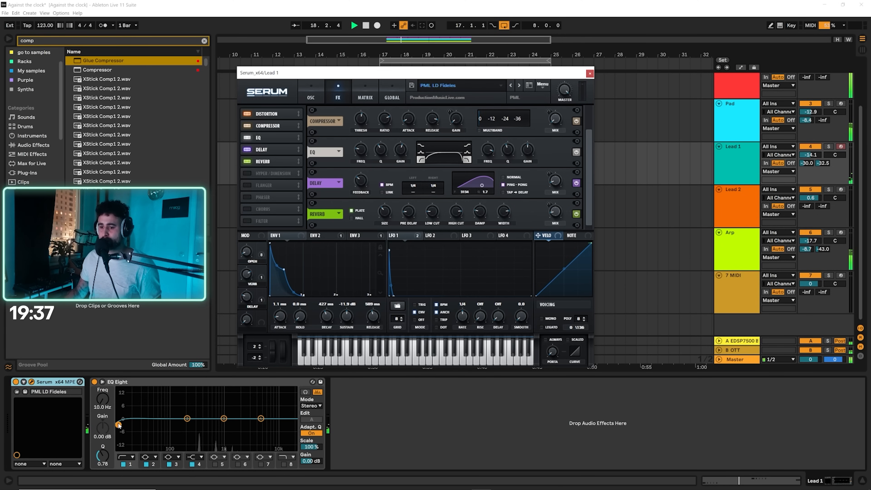
Step: Set the low cut in Lead 1's EQ Eight to 215 Hz with a Q of 0.63, and close Serum
left_click_drag(119, 425, 189, 427)
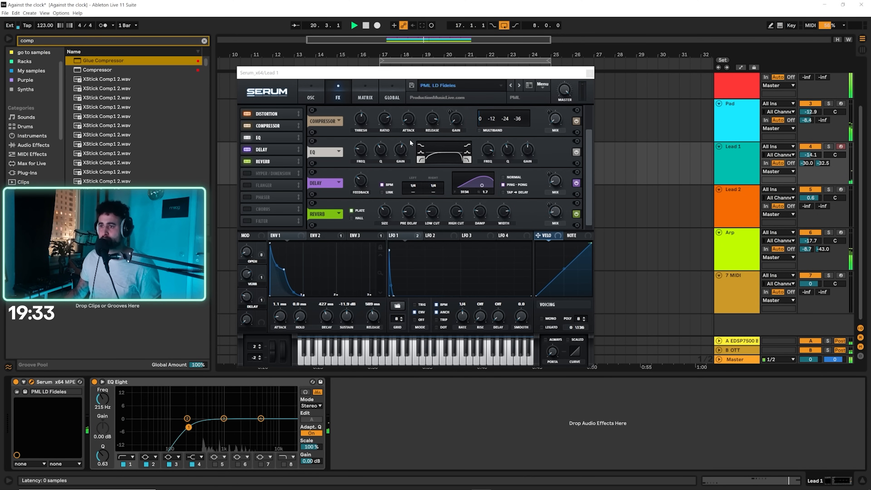
scroll(588, 152, "up", 2)
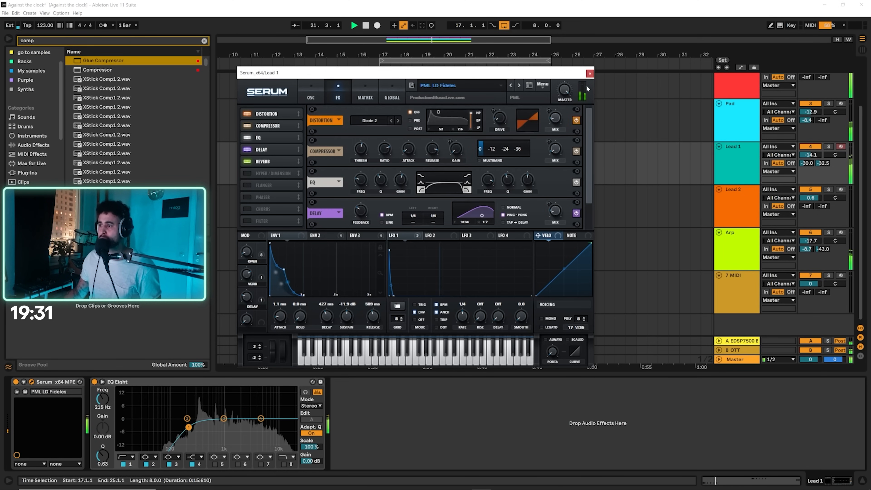
left_click(590, 73)
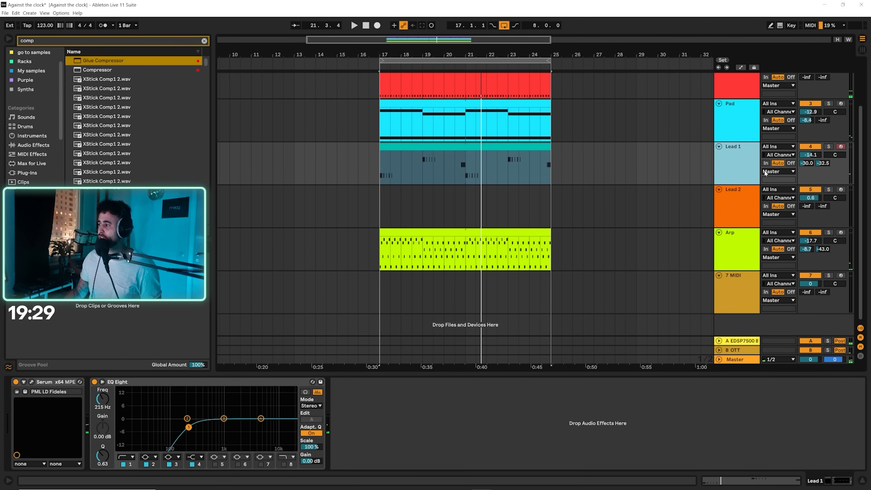
Step: Raise the Lead 1 track volume to -11.4 dB
left_click(804, 154)
left_click_drag(803, 154, 803, 153)
left_click(737, 164)
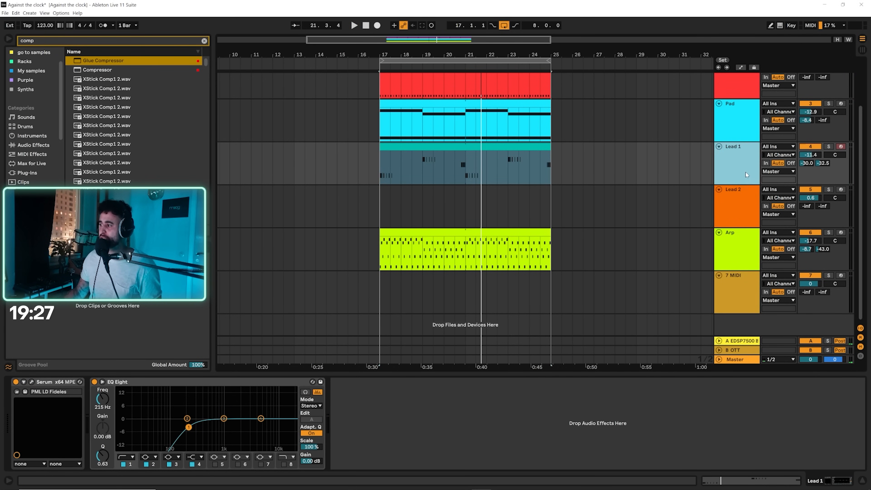
Step: Search the browser for "ped", add Pedal after Lead 1's EQ Eight and set its dry/wet to 43% during playback
left_click(204, 41)
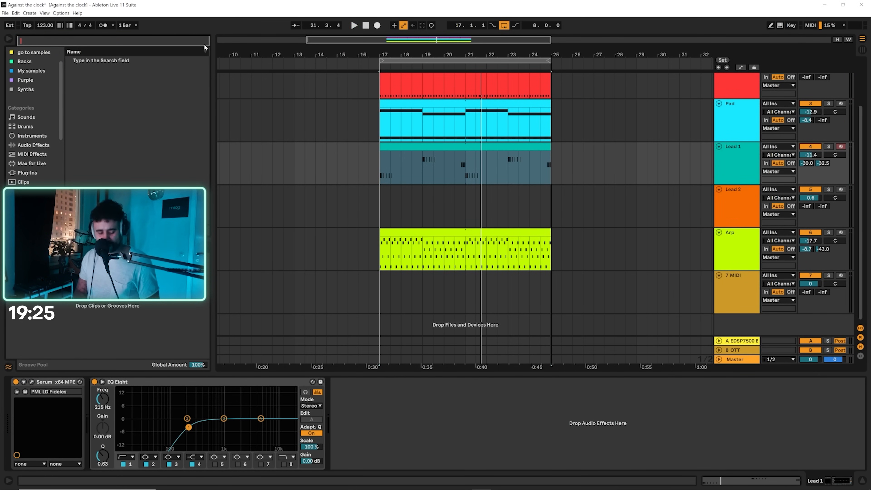
type("ped")
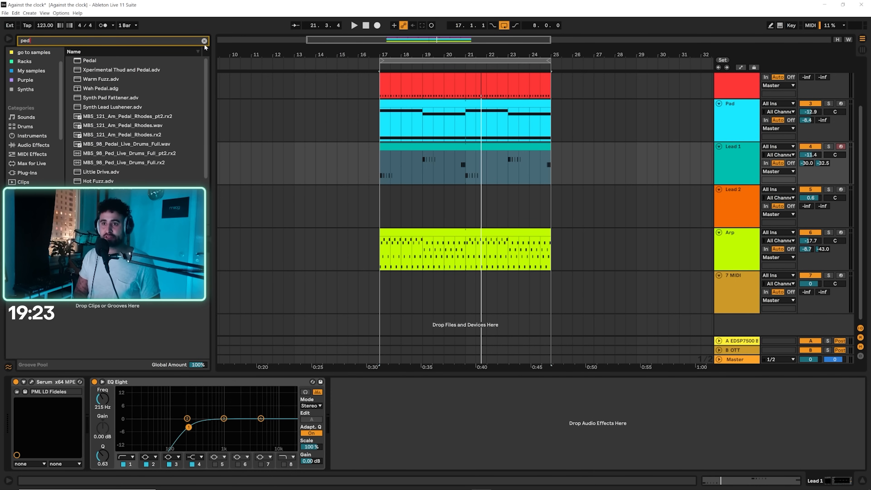
key("Down")
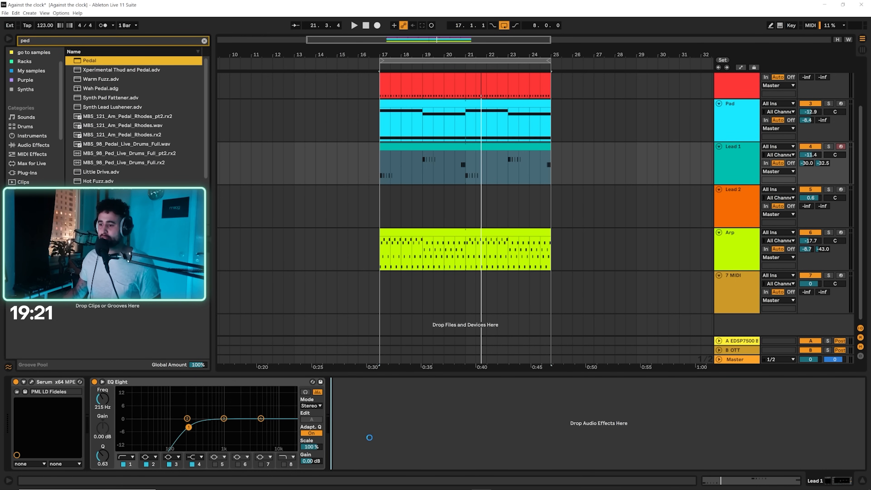
left_click_drag(372, 437, 372, 436)
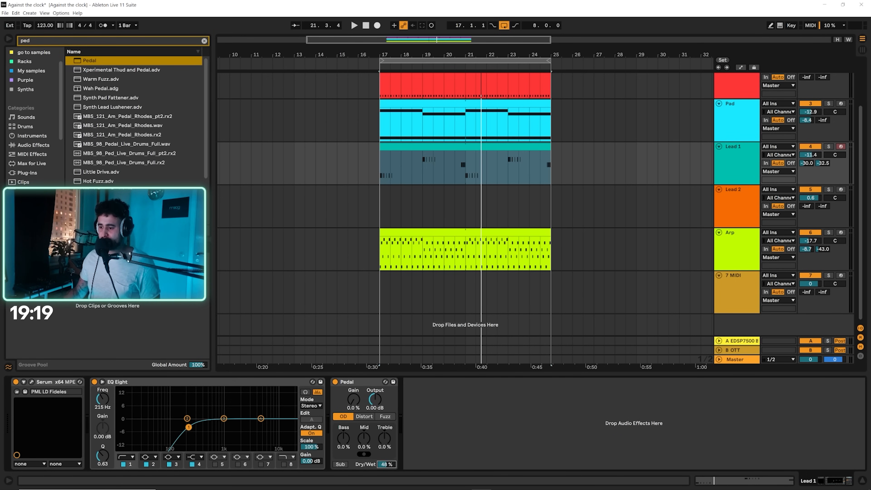
key("space")
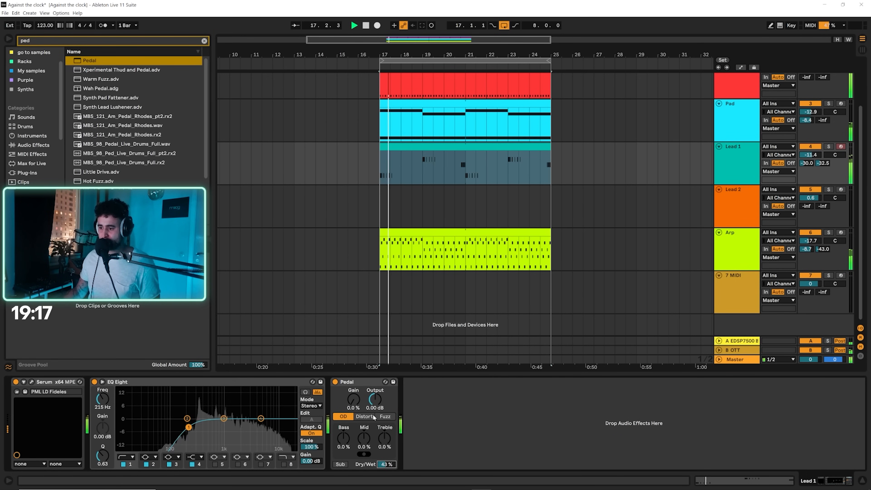
Step: Switch Lead 1's Pedal to Fuzz and lower its dry/wet to 32% while listening
left_click(385, 416)
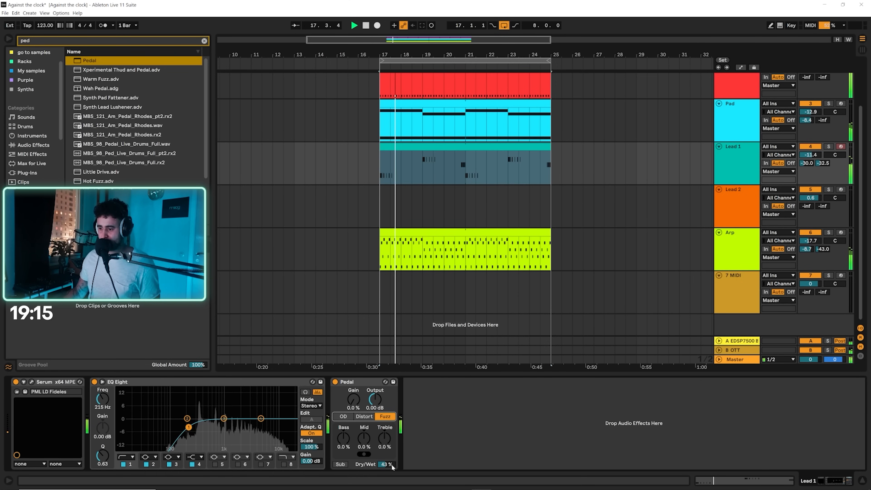
left_click_drag(392, 468, 392, 472)
key("space")
key("space")
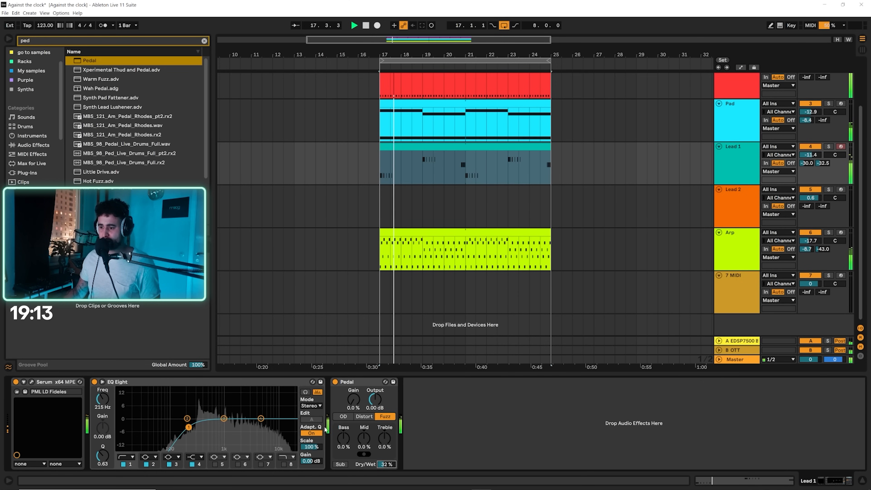
Step: Open and close Lead 1's Serum, and raise the Pedal gain to 18% during playback
left_click(32, 383)
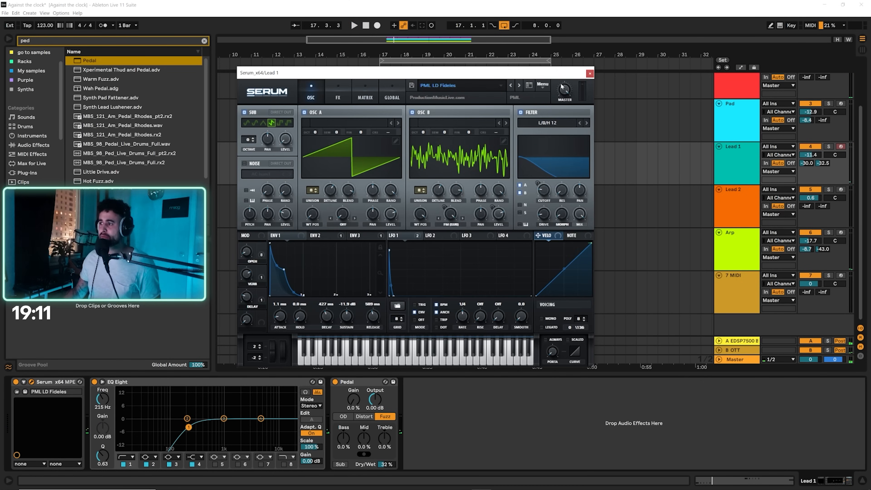
left_click(590, 74)
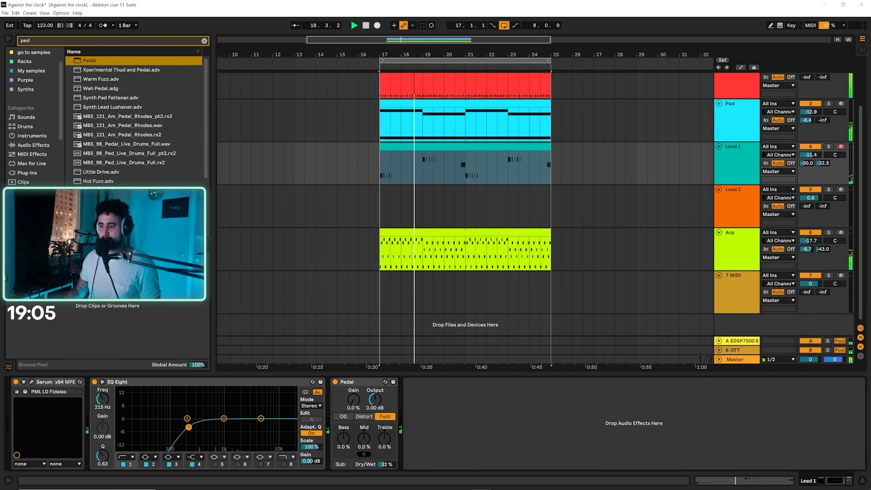
left_click_drag(354, 400, 353, 386)
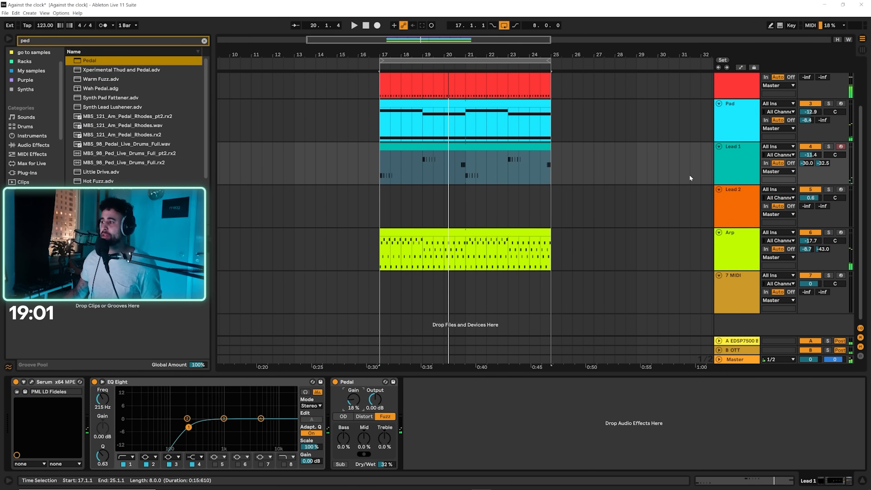
Step: Load the PML LD Jolk preset from PML Melodic Techno Dimentions into Lead 2's Serum, and close the plug-in
left_click(734, 177)
left_click(391, 205)
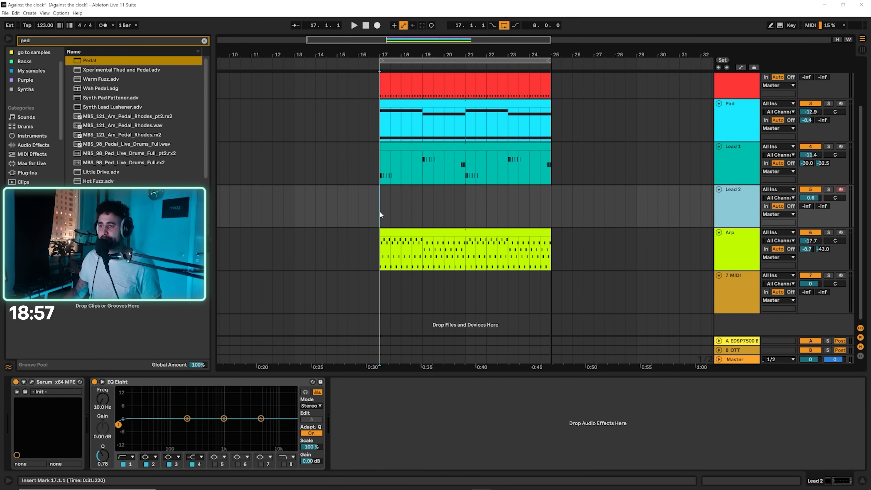
left_click_drag(380, 211, 448, 210)
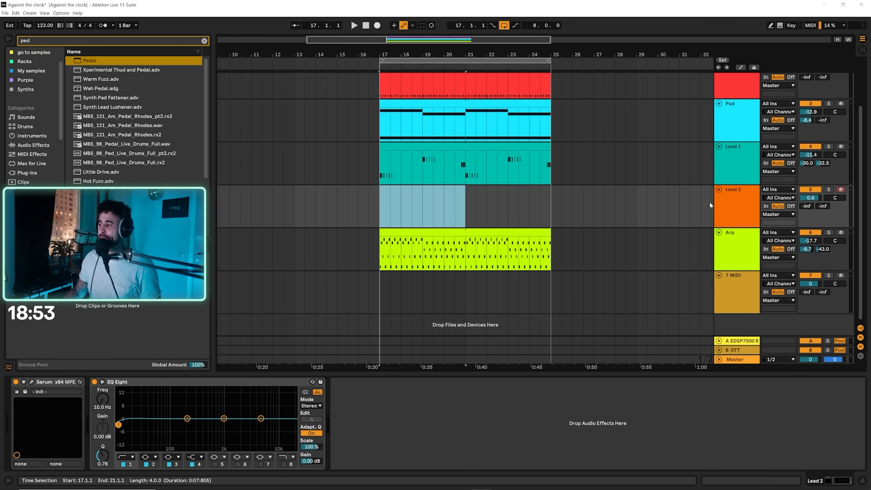
left_click(452, 222)
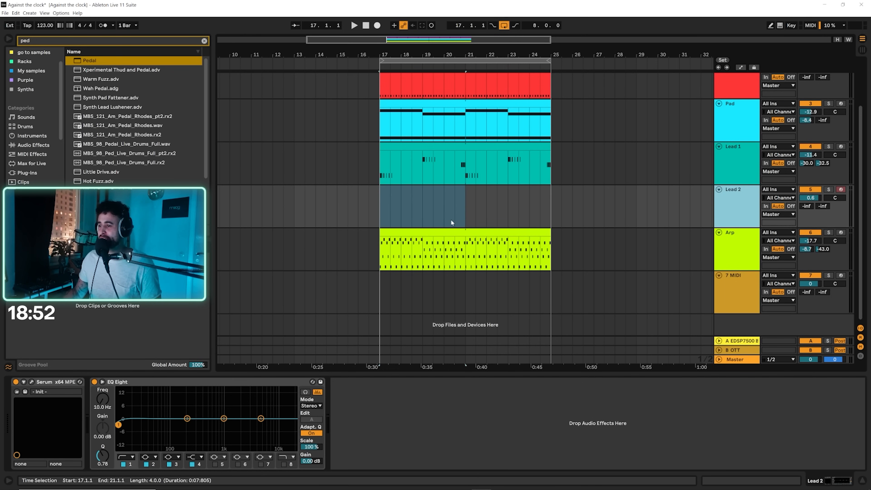
left_click(32, 383)
left_click(458, 86)
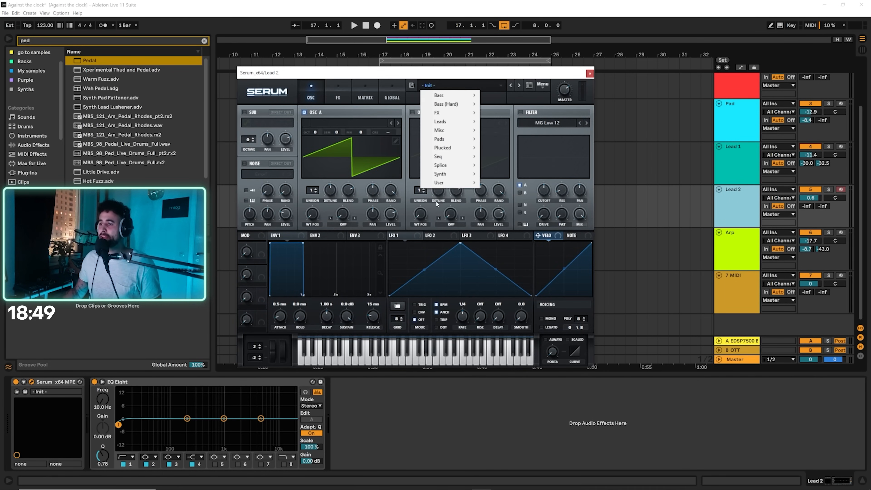
mouse_move(443, 184)
mouse_move(514, 258)
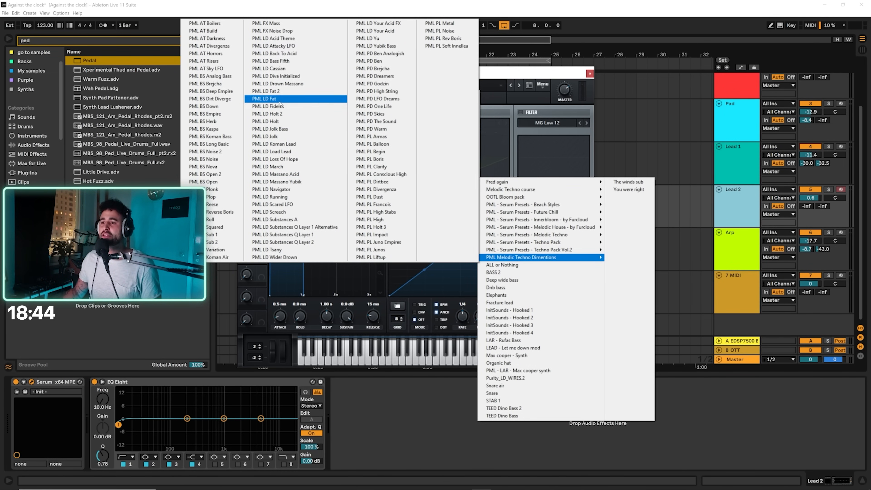
left_click(278, 136)
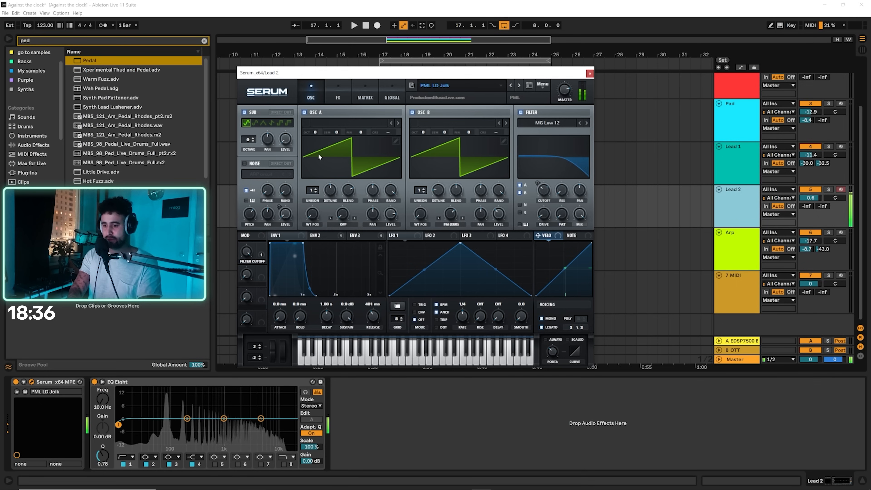
left_click(590, 74)
Step: Create a one-bar MIDI clip on Lead 2 at bar 17 with a one-beat F3 note and transpose it down to F2
left_click_drag(382, 211, 403, 213)
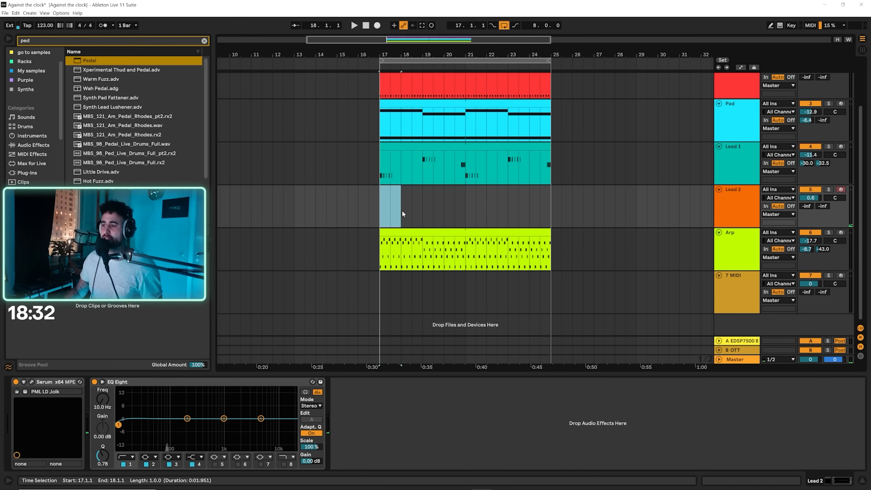
key("ctrl+shift+m")
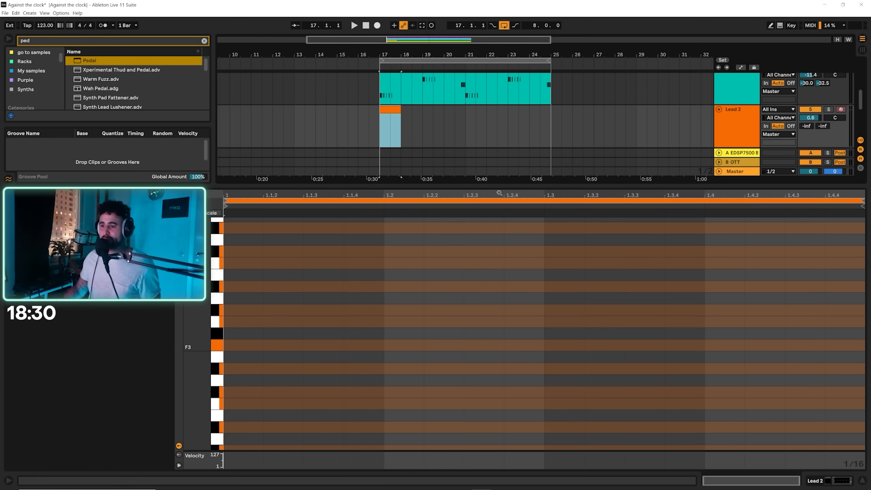
double_click(237, 347)
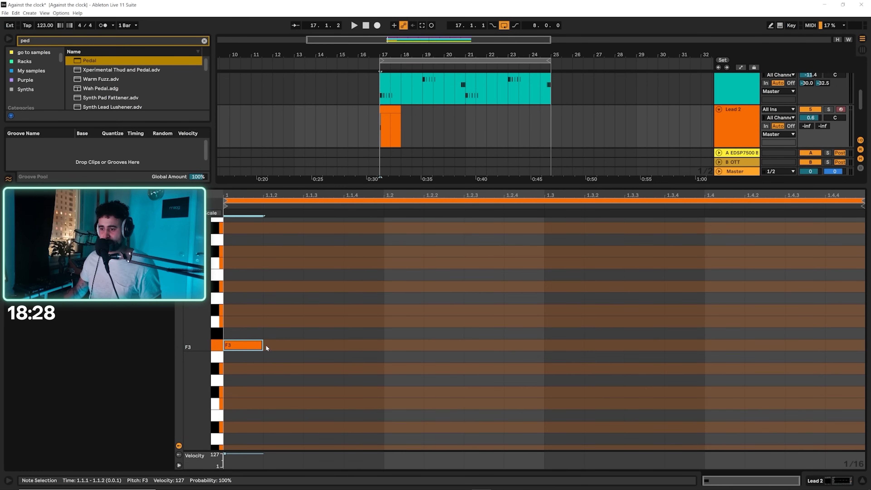
left_click_drag(265, 345, 384, 345)
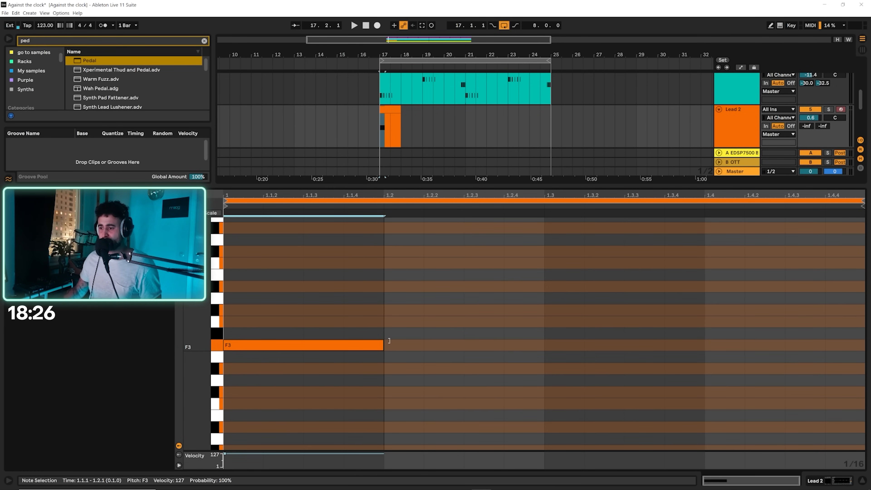
key("space")
key("shift+Down")
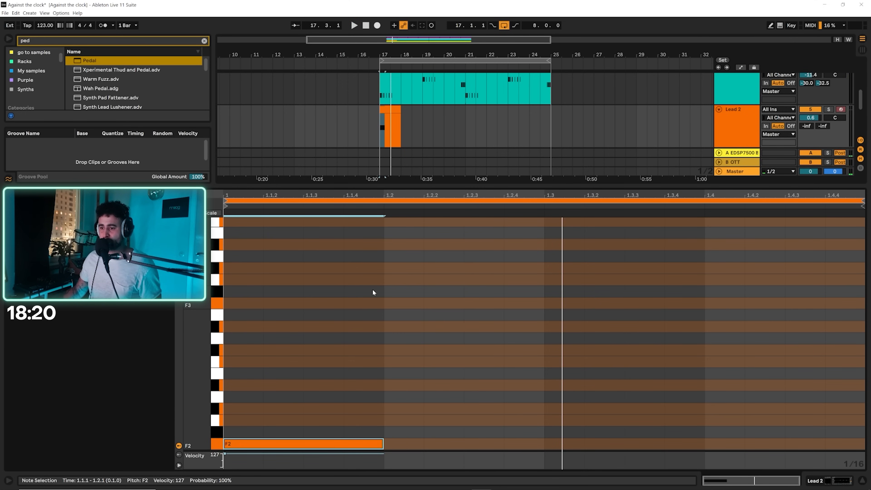
Step: Copy the F2 note to C3 at 1.1.4 and shorten the copy to end at 1.2.2
left_click_drag(331, 445, 426, 360)
key("space")
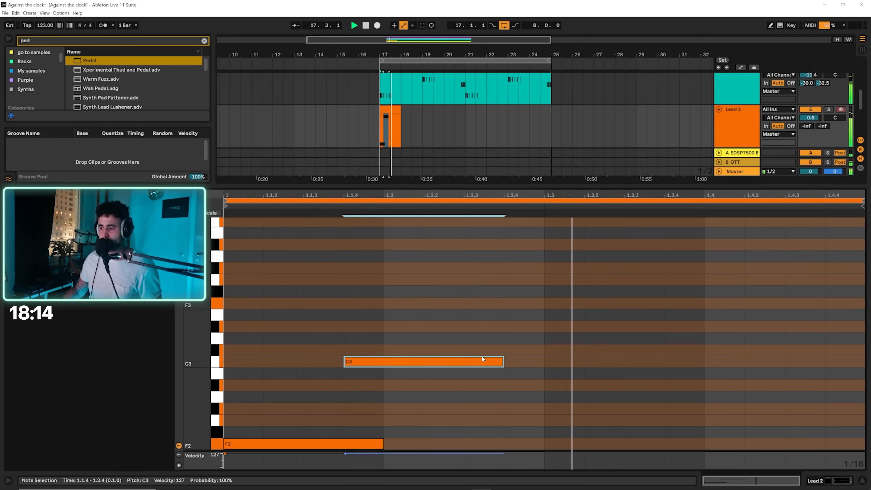
left_click_drag(472, 364, 426, 367)
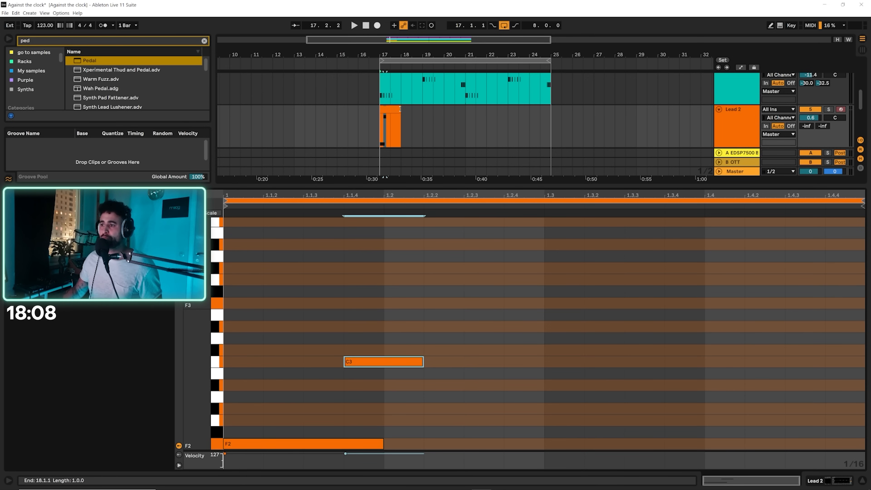
Step: Extend the looped Lead 2 clip to bar 25, and lengthen the C3 note to end at 1.2.4 during playback
left_click_drag(400, 108, 551, 109)
key("space")
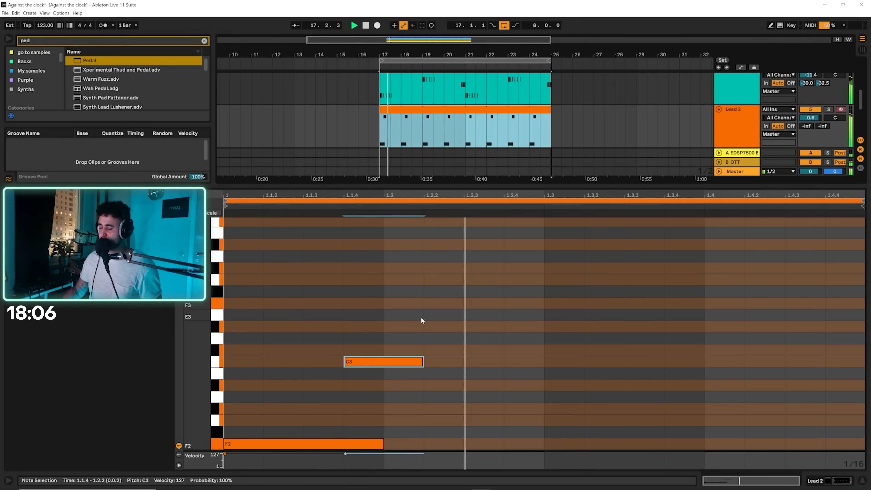
left_click_drag(423, 361, 516, 357)
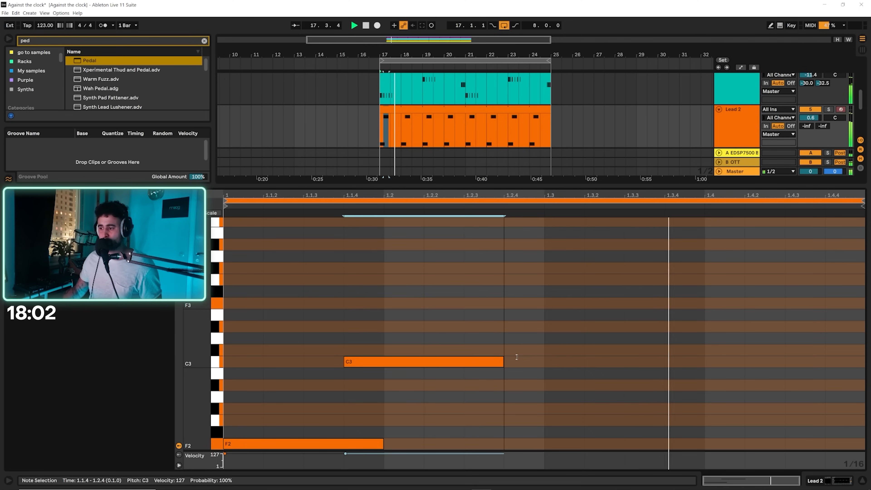
Step: Double the Lead 2 clip's loop twice to four bars and delete the F2 and C3 notes in bar 2
left_click(584, 317)
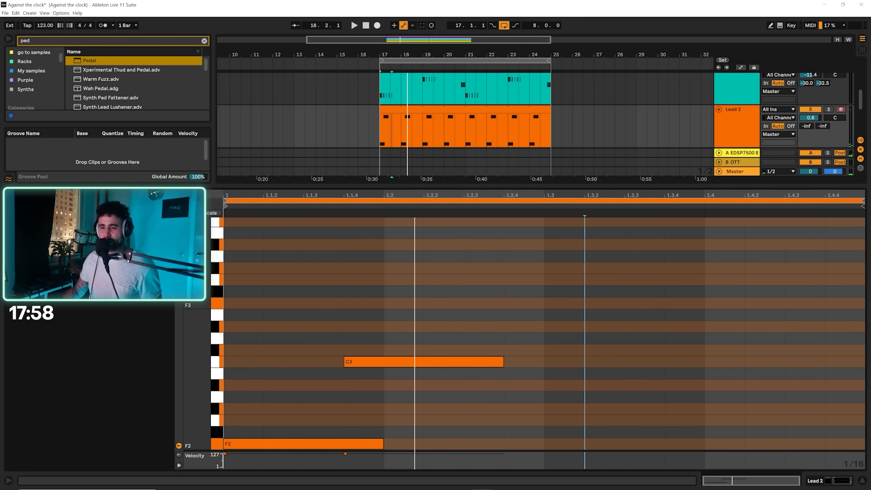
key("ctrl+shift+d")
key("ctrl+shift+d")
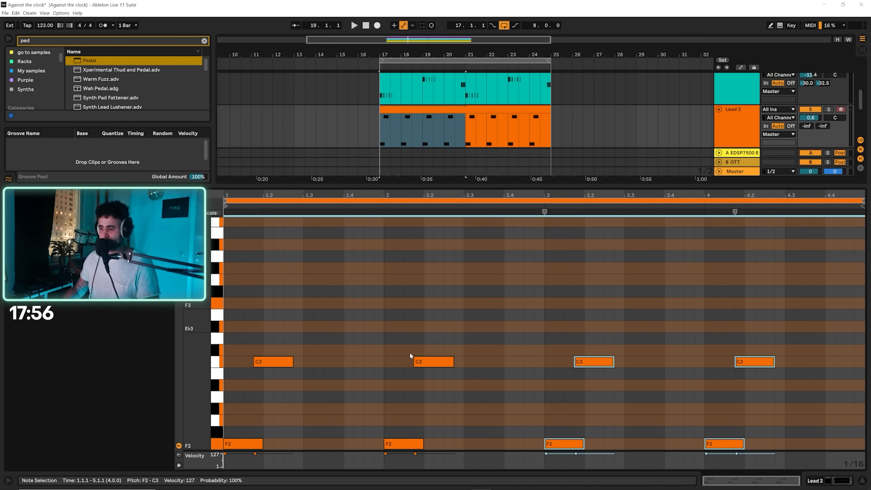
left_click_drag(358, 447, 482, 288)
key("Delete")
key("space")
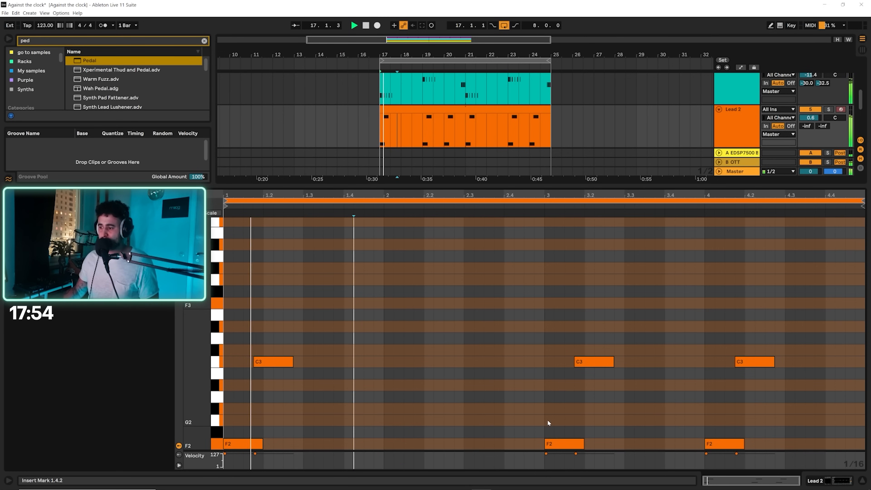
Step: Add an F2 note in bar 2 of the Lead 2 clip, from 2.1.4 to 2.3.1
left_click(514, 377)
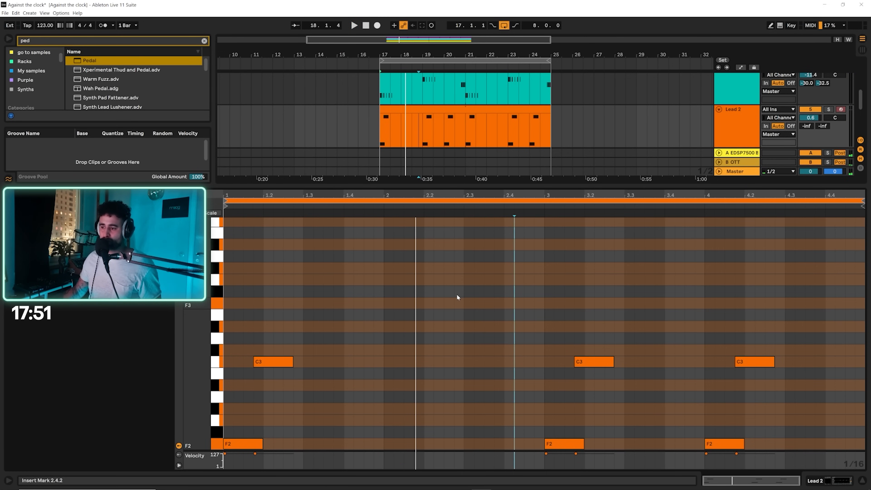
double_click(417, 445)
left_click_drag(456, 444, 464, 444)
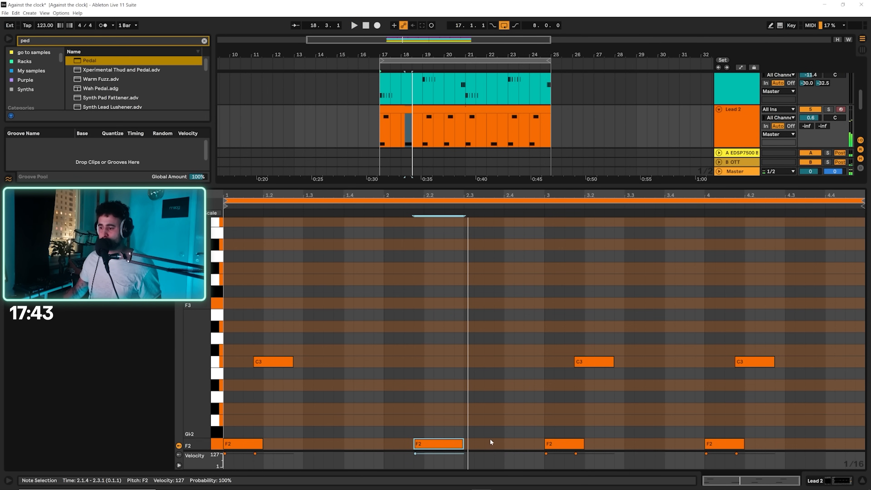
Step: Transpose the C3 note in bar 3 up three semitones to E♭3
left_click(596, 364)
key("Up")
key("Up")
key("Up")
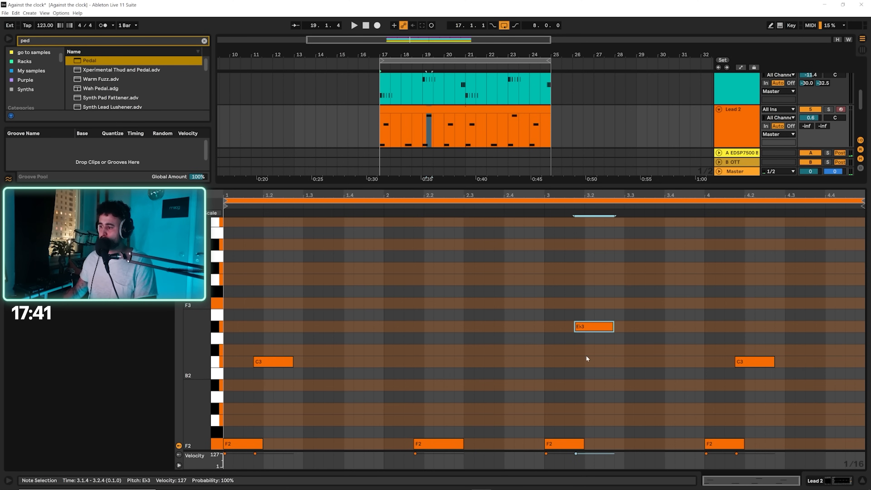
Step: Transpose the bar 2 note down an octave to F1 and adjust its length to end at 2.3.1 while listening
left_click_drag(463, 444, 474, 444)
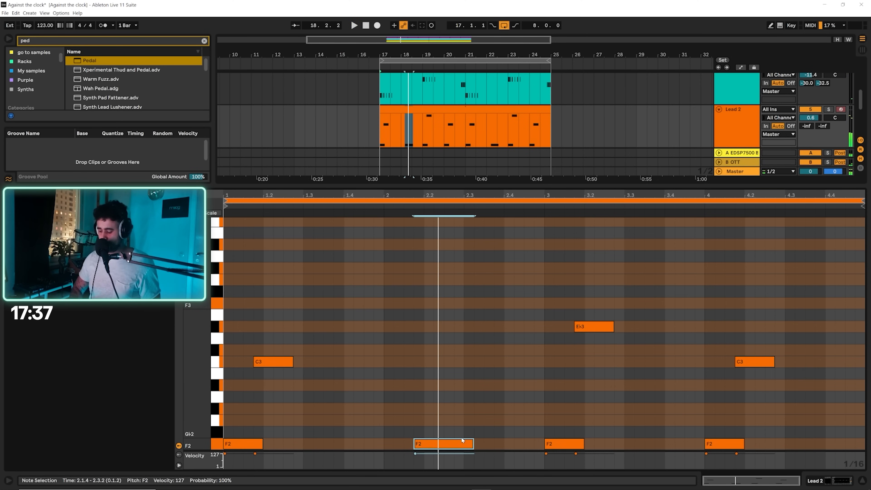
key("shift+Down")
key("space")
left_click_drag(474, 444, 464, 442)
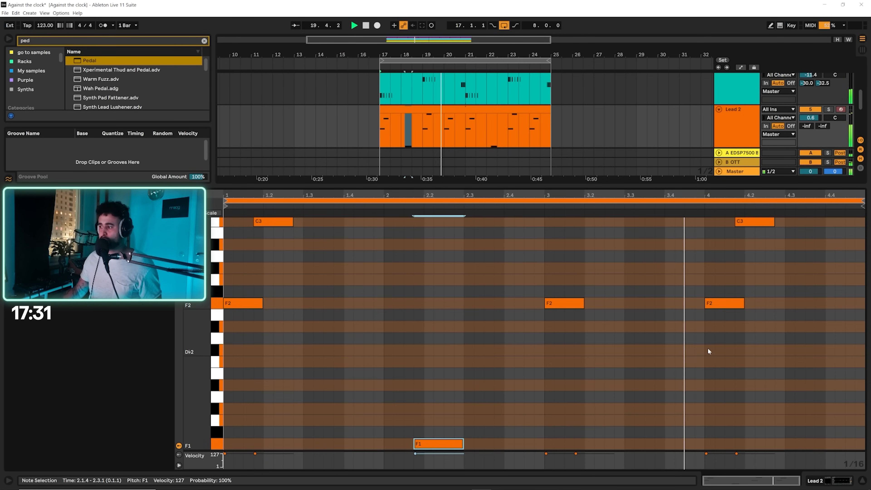
Step: Delete the F2 and C3 notes in bar 4 and copy the F1 note from bar 2 to G1 at 4.1.1
scroll(609, 342, "up", 3)
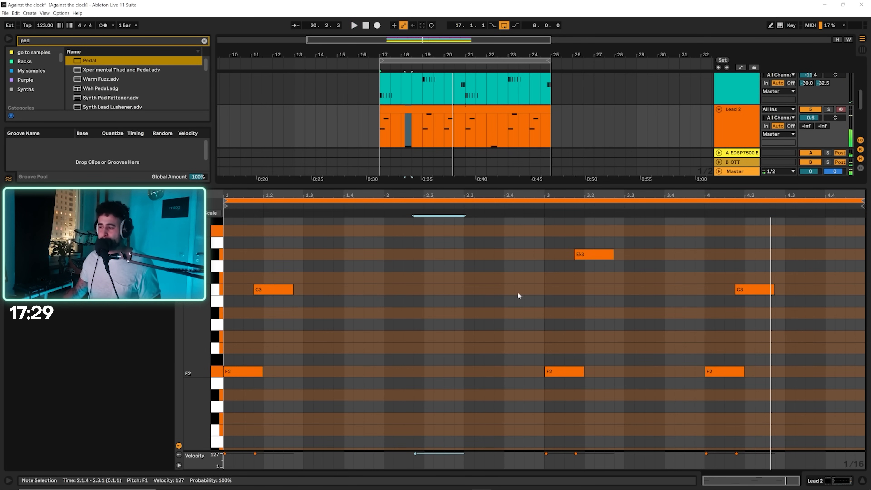
scroll(518, 295, "down", 3)
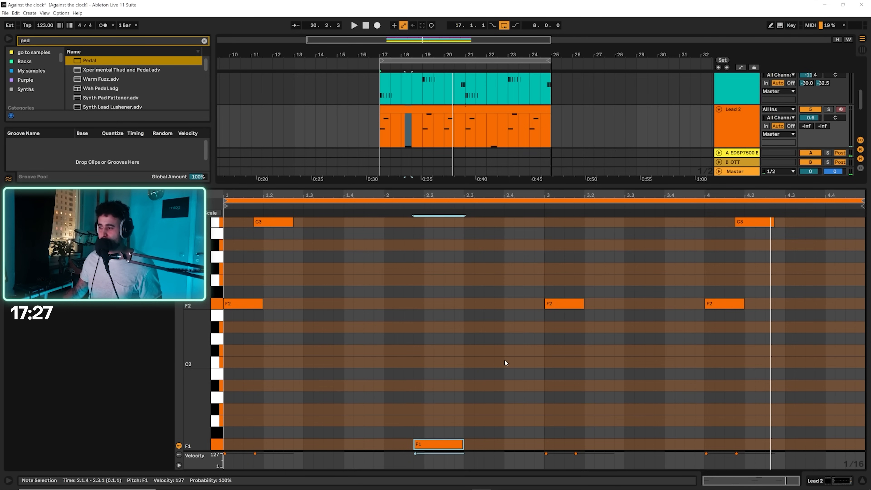
scroll(603, 319, "up", 3)
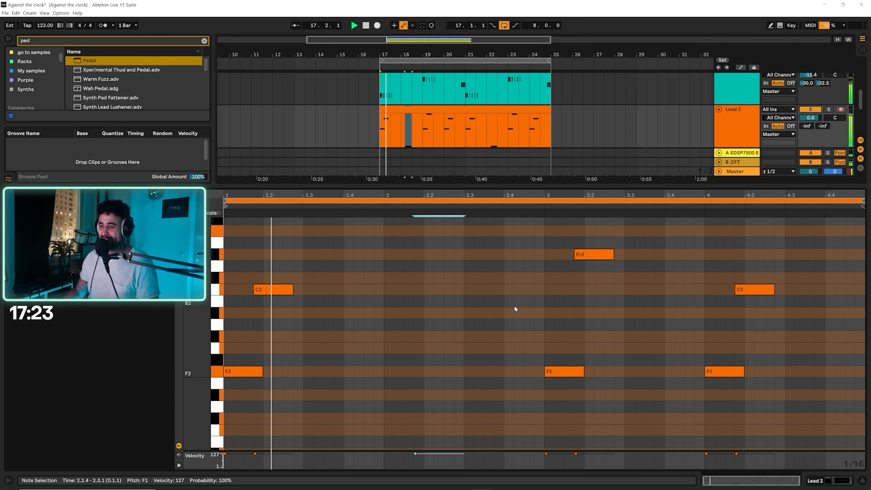
scroll(505, 294, "down", 2)
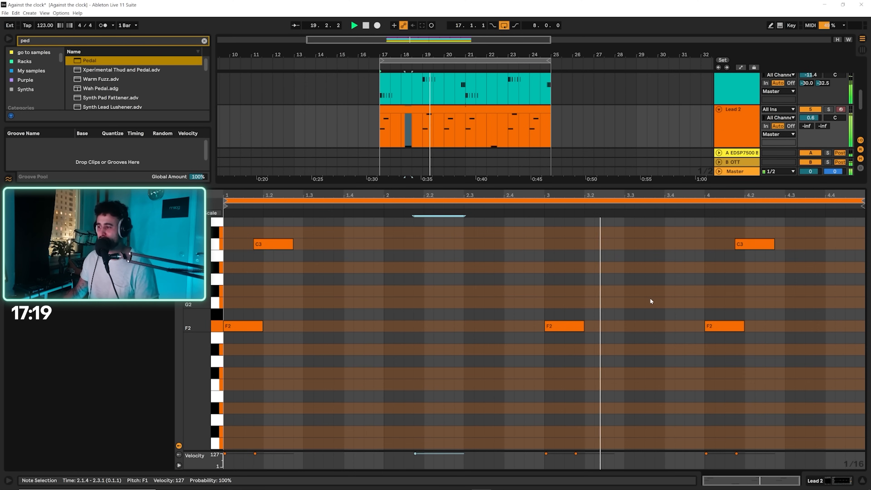
left_click_drag(721, 342, 782, 232)
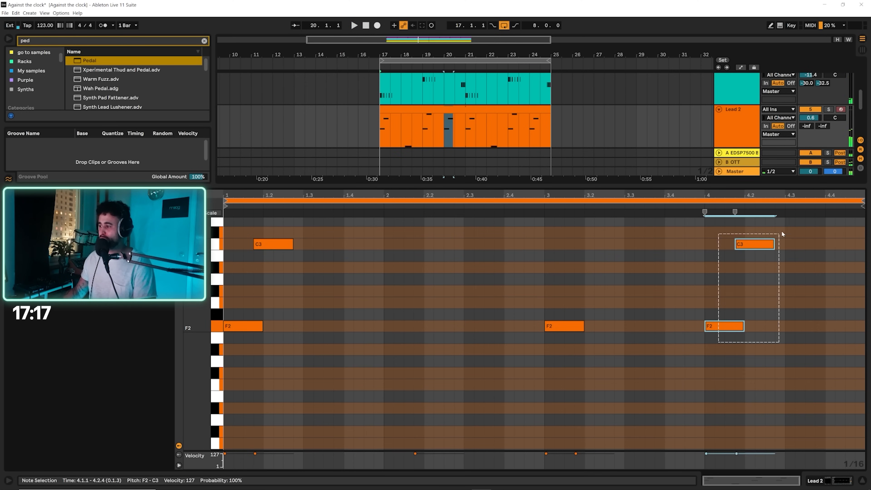
key("Delete")
scroll(712, 369, "down", 5)
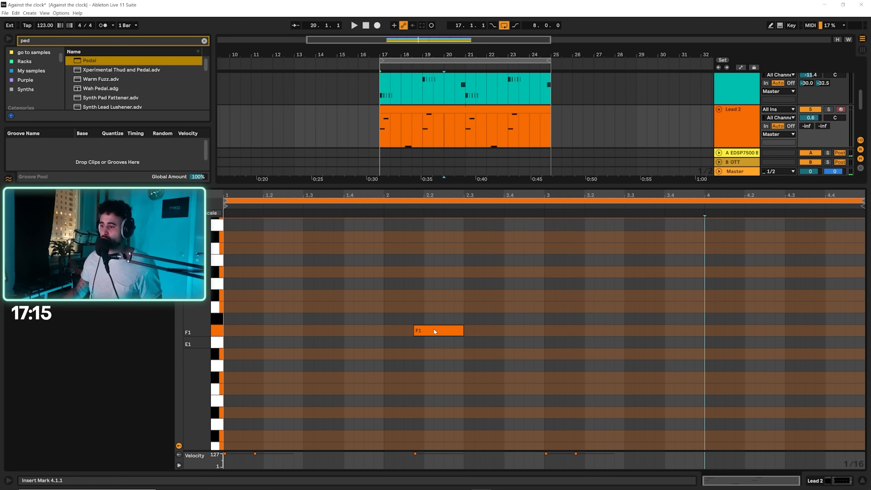
left_click_drag(435, 332, 723, 310, "ctrl")
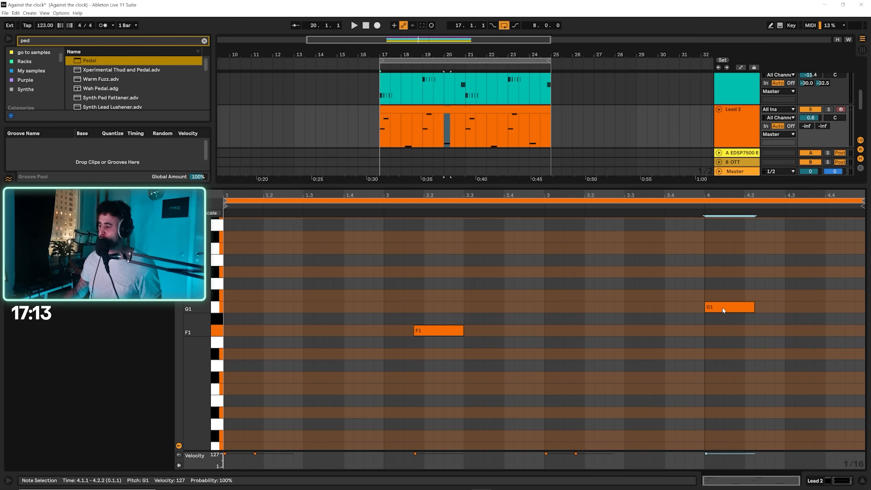
Step: Lengthen the F1 note in bar 2 to end at 2.3.4 and the G1 note in bar 4 to end at 4.3.1
key("space")
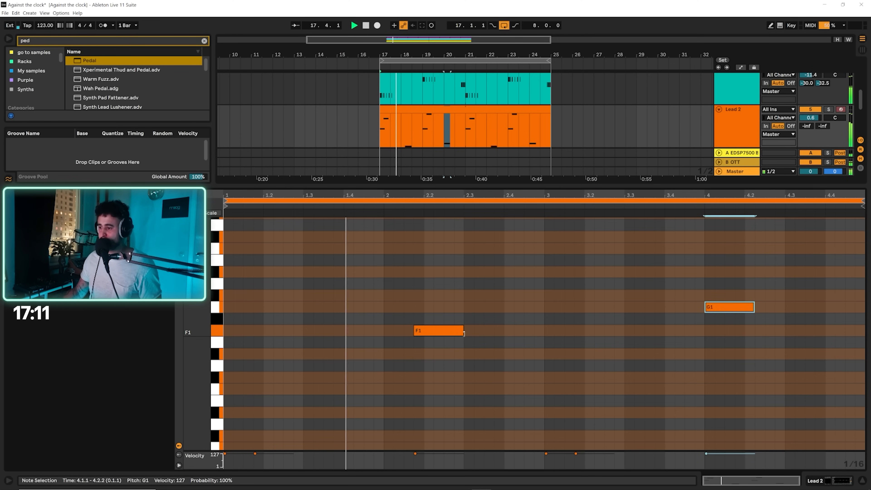
left_click_drag(463, 332, 498, 335)
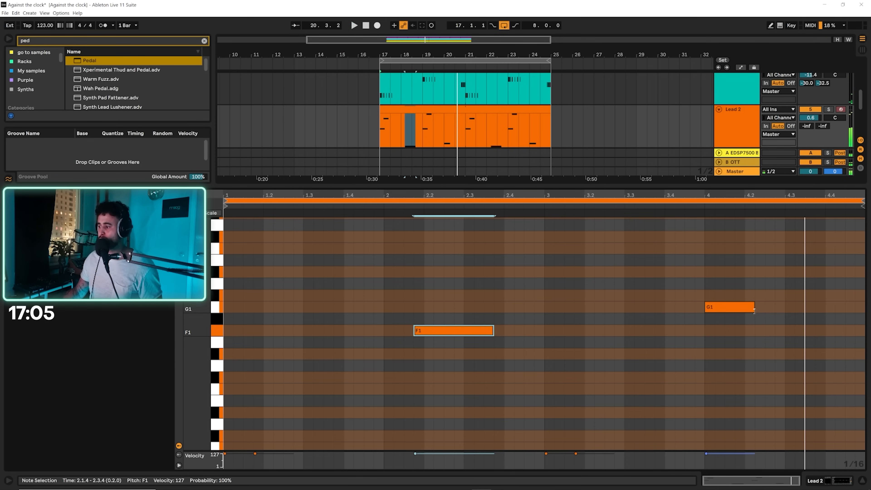
left_click_drag(754, 311, 785, 314)
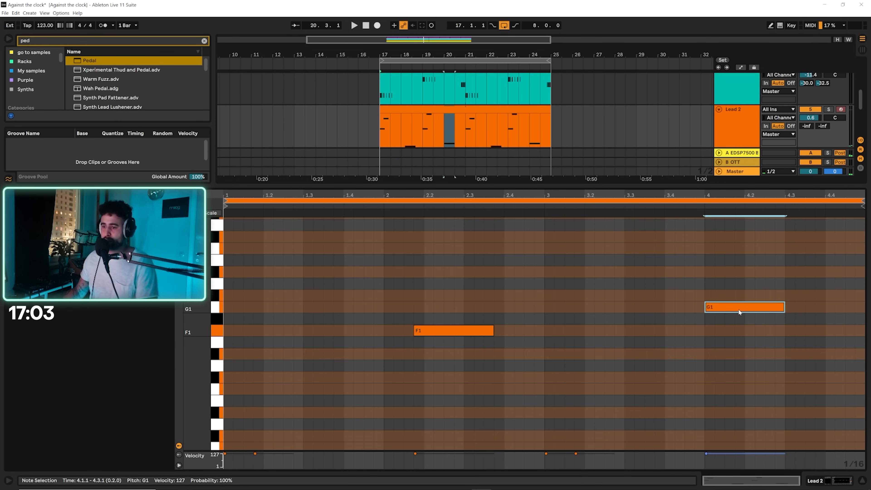
Step: Try the bar 4 note at C1 and listen to it in the loop
key("Up")
key("Down")
key("Up")
key("Up")
key("Up")
key("Up")
key("Up")
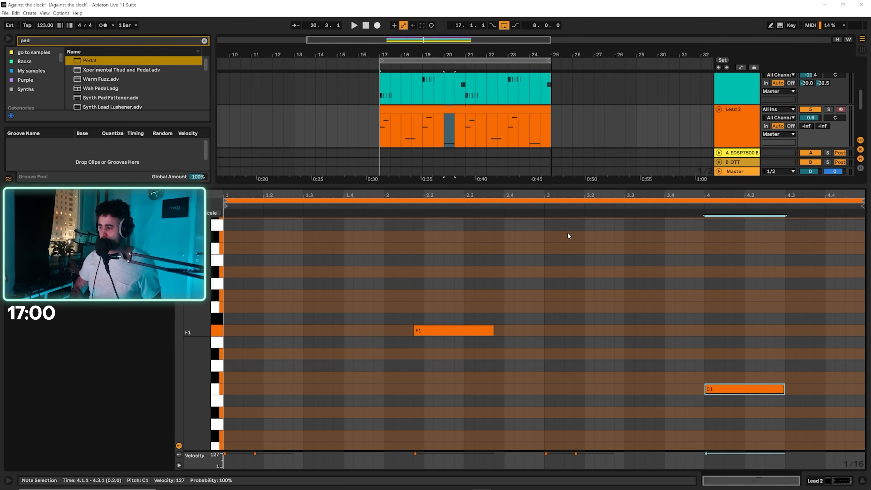
key("shift+Down")
left_click(504, 208)
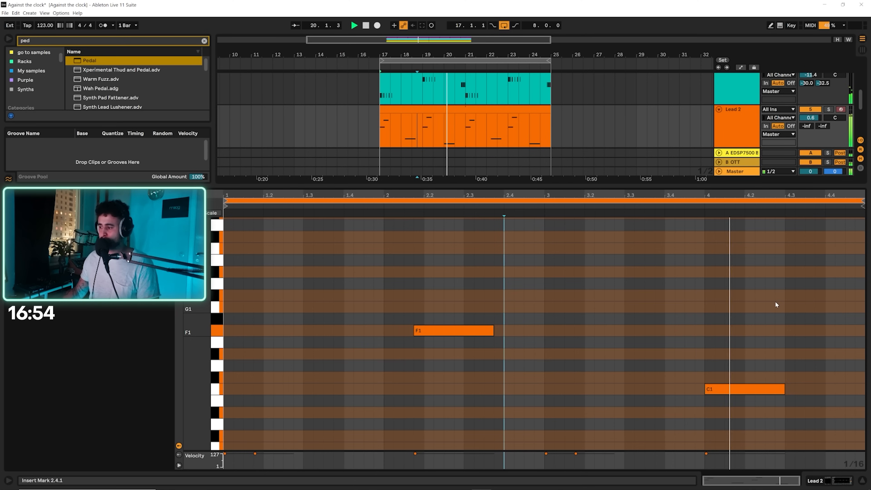
key("space")
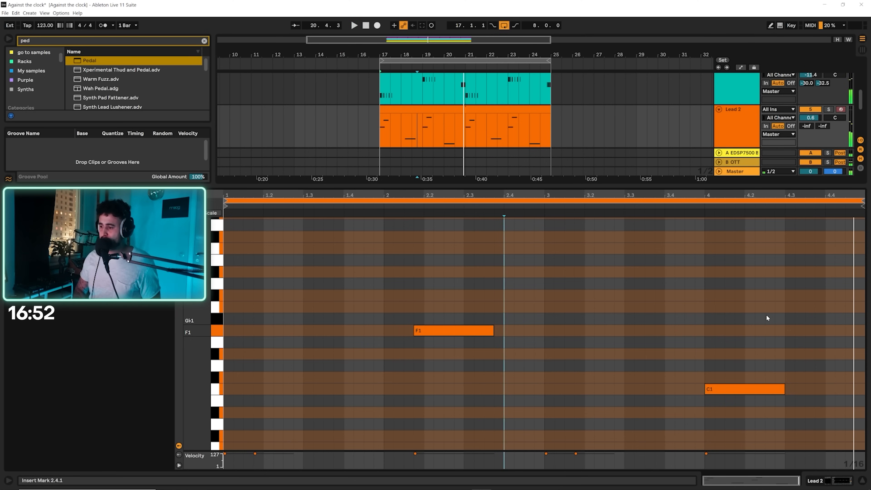
Step: Transpose the bar 4 note to E♭1 and play the loop
key("ctrl+Right")
key("ctrl+Right")
key("ctrl+Right")
left_click(758, 387)
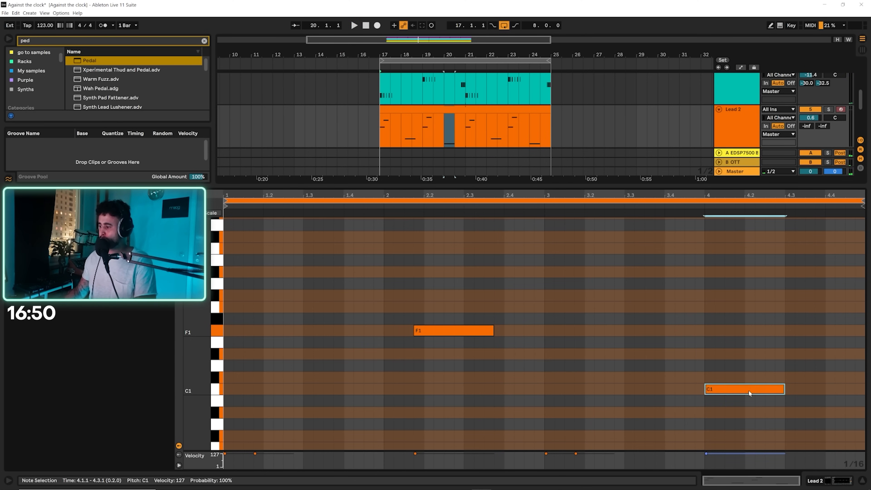
key("Up")
key("Up")
key("Up")
key("space")
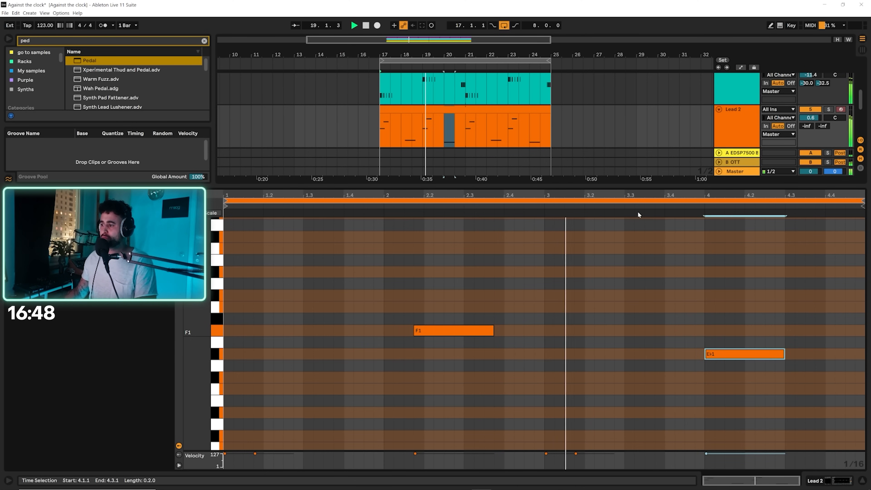
Step: Move the F1 note in bar 2 earlier so it spans 2.1.1 to 2.3.1
scroll(727, 306, "up", 3)
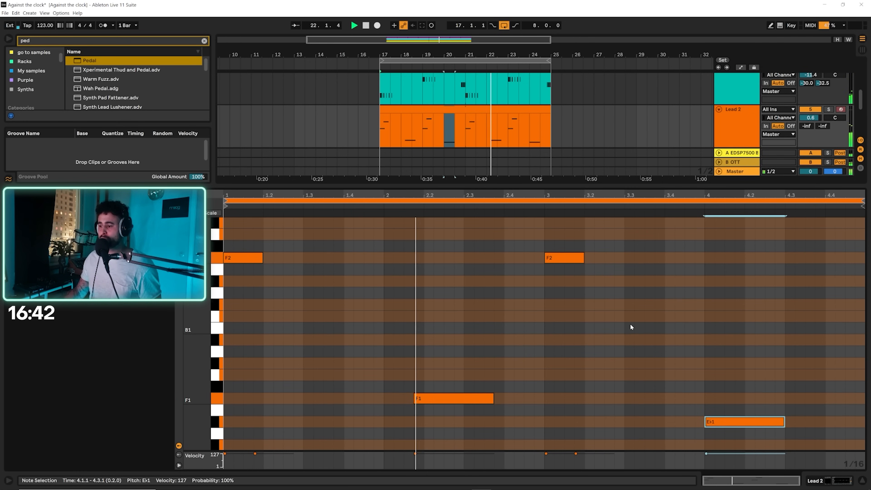
left_click(448, 396)
key("Left")
key("Left")
key("Left")
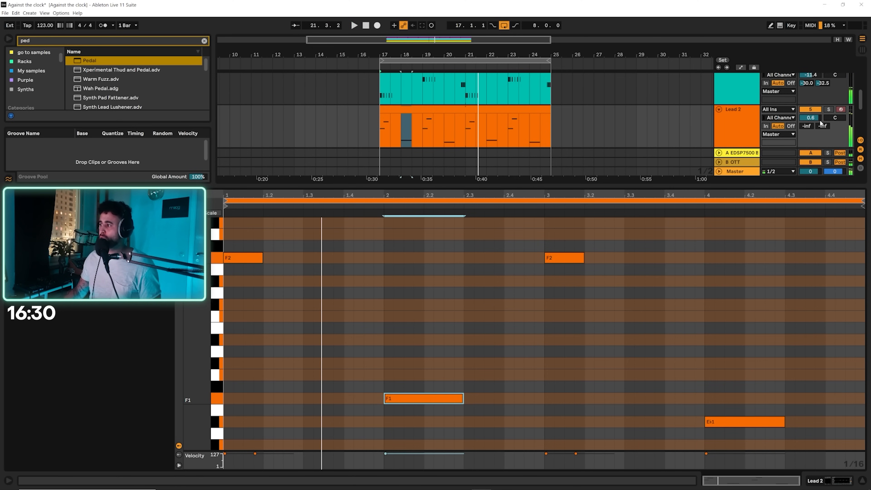
Step: Lower the Lead 2 track volume to -5.9 dB and set its OTT send to -48.0 dB while listening
left_click_drag(811, 117, 820, 136)
key("space")
key("space")
key("space")
key("space")
key("space")
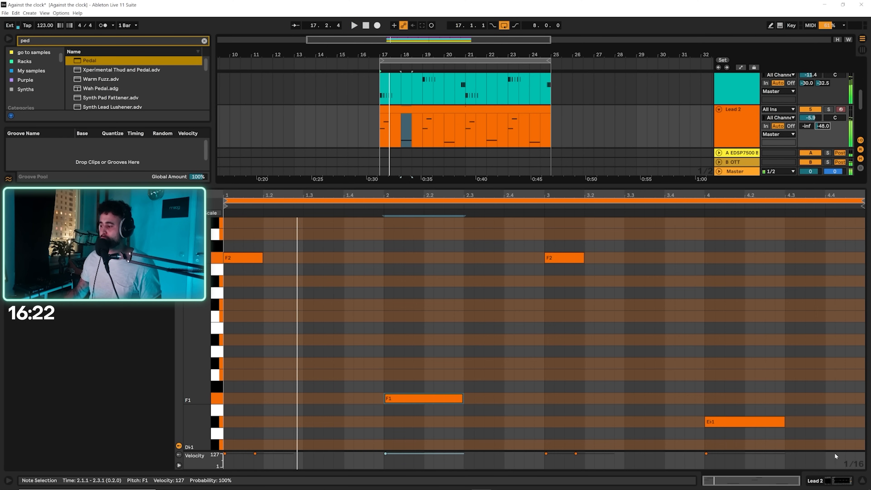
left_click(829, 482)
key("space")
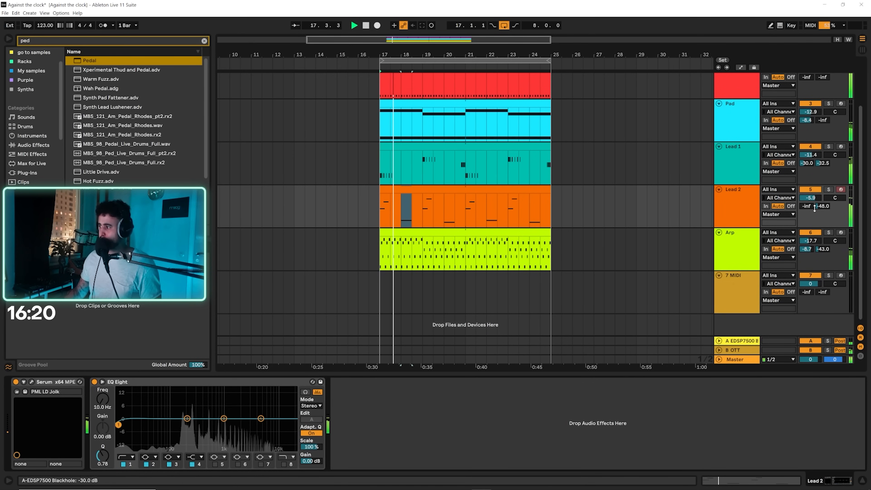
key("space")
key("space")
Step: Expand the OTT return track and lower the OTT device's overall output to -2.20 dB while listening
left_click_drag(757, 355, 692, 372)
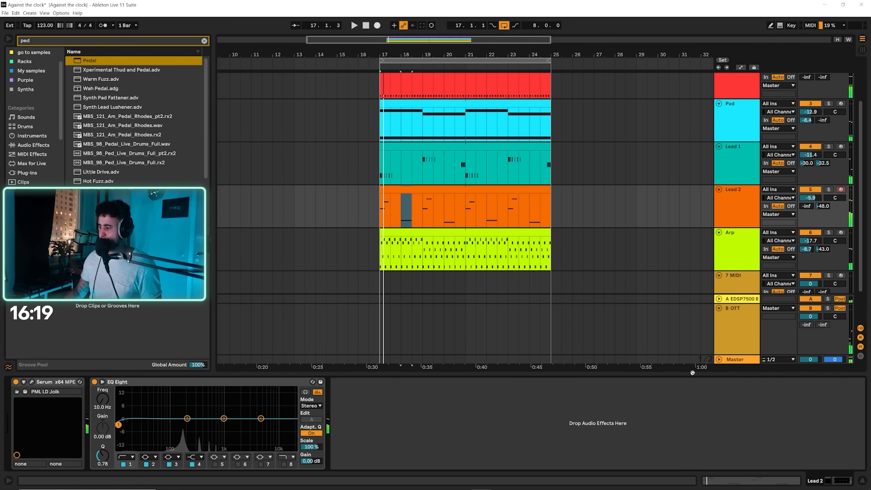
left_click(758, 336)
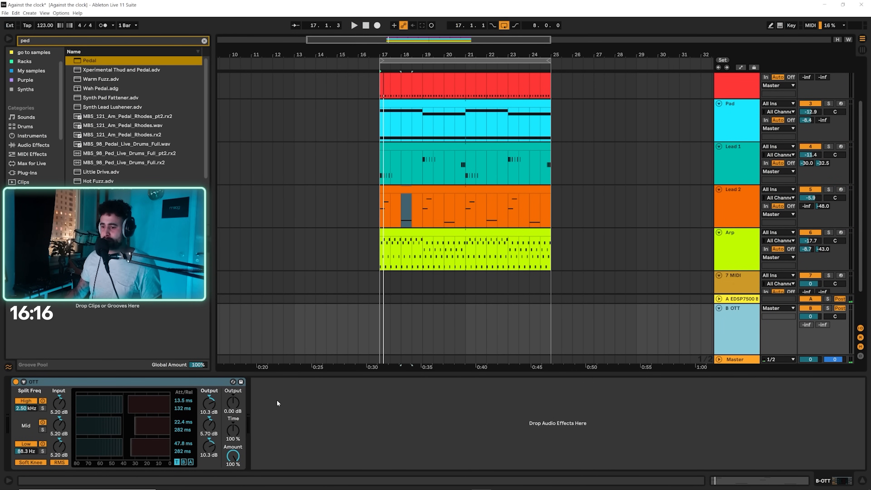
left_click_drag(237, 406, 237, 413)
key("space")
key("space")
key("space")
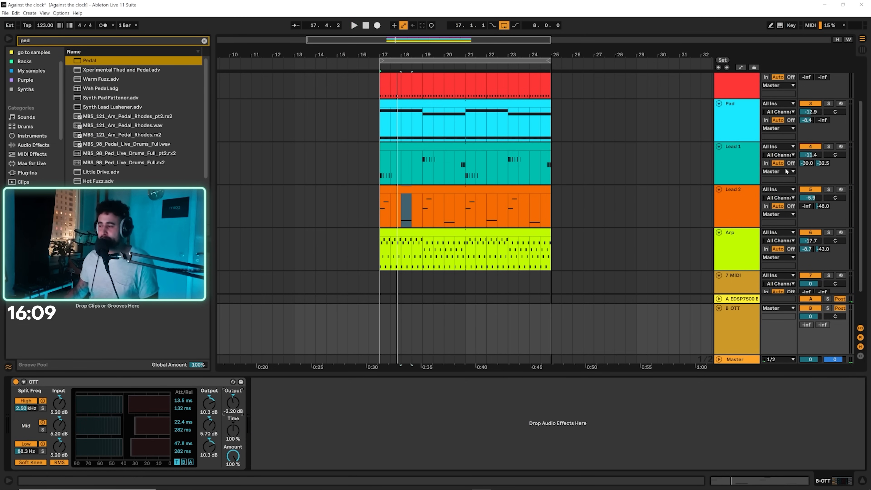
Step: Search the browser for "sat" and add a Saturator after the EQ Eight on the Lead 2 track
left_click(722, 262)
scroll(735, 190, "down", 2)
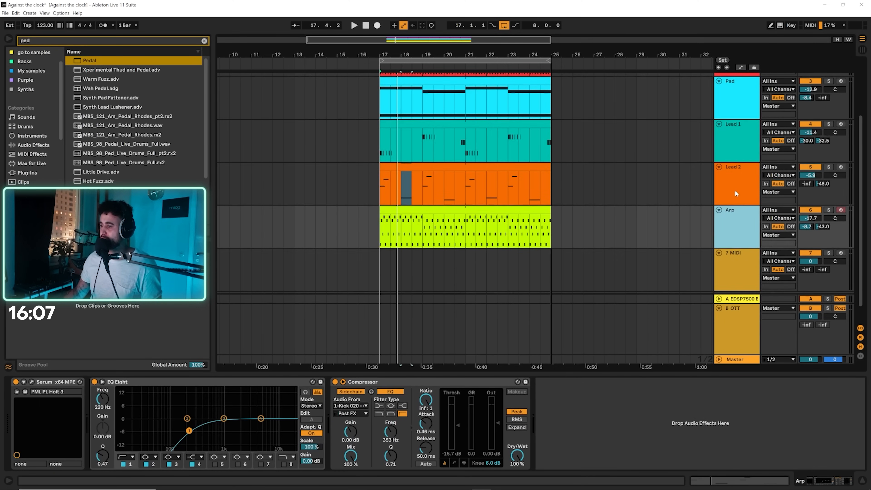
left_click(738, 166)
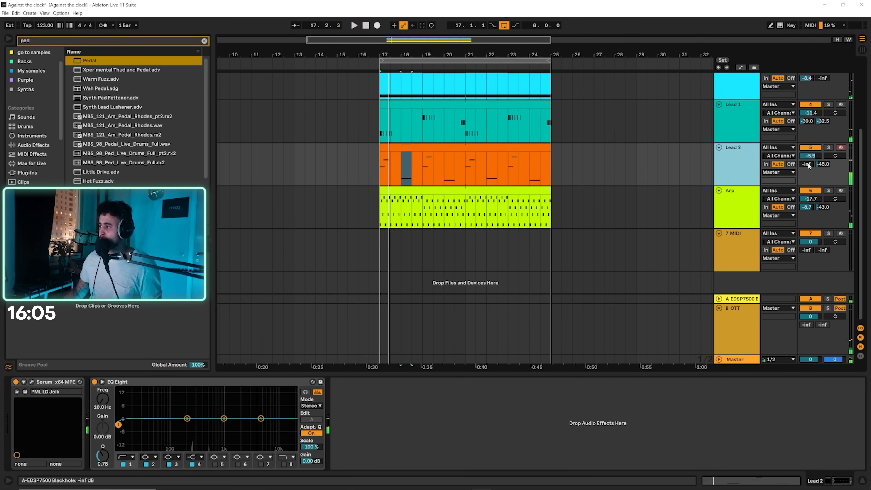
left_click(204, 40)
type("sat")
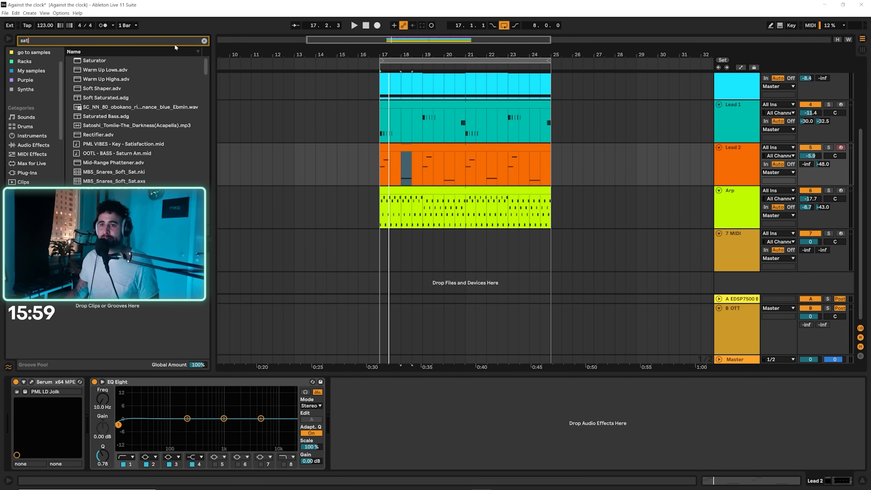
left_click_drag(359, 406, 352, 414)
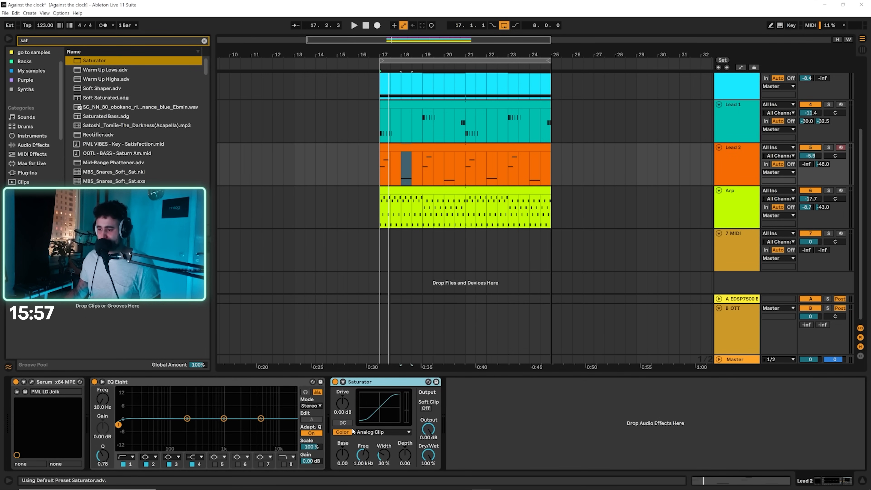
Step: Set the Saturator to Soft Sine with 4.57 dB drive and 45.2% dry/wet
key("space")
left_click(376, 433)
left_click(374, 441)
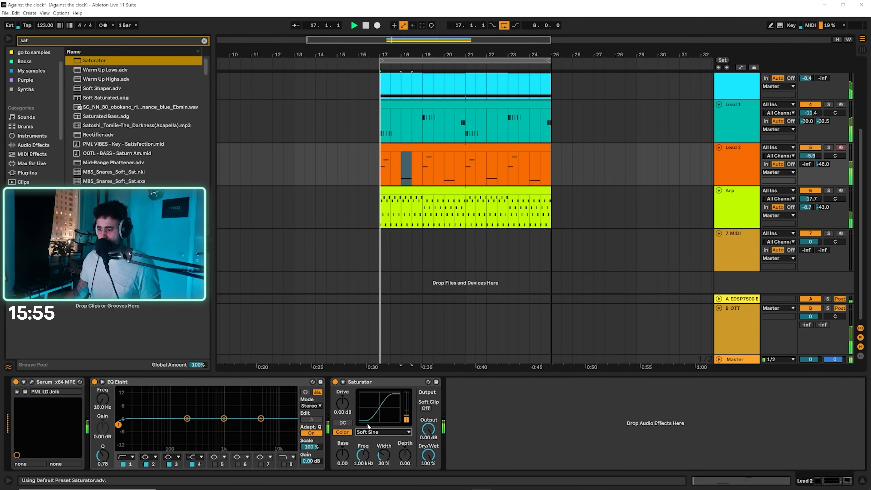
left_click_drag(343, 409, 343, 398)
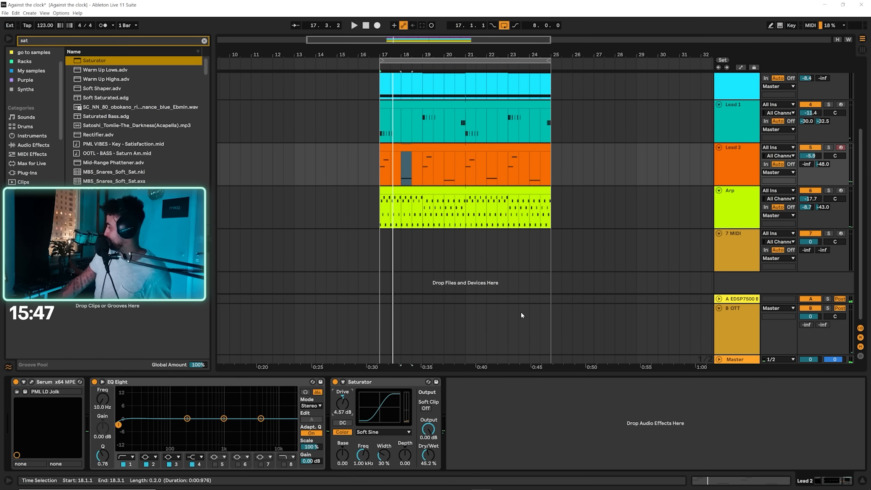
Step: Low-cut Lead 2 with EQ Eight band 1 at 104 Hz and Q 0.32, then audition the loop from 17.1.1
key("space")
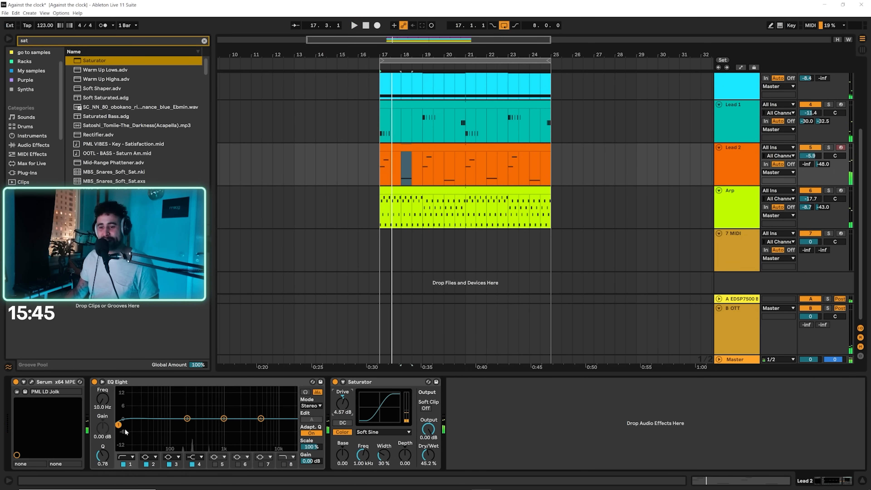
key("space")
left_click_drag(121, 425, 172, 435)
key("space")
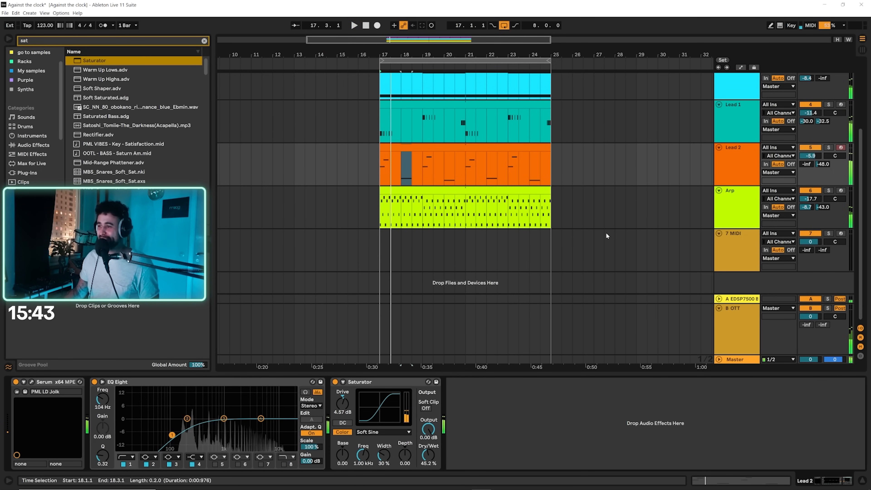
left_click(383, 170)
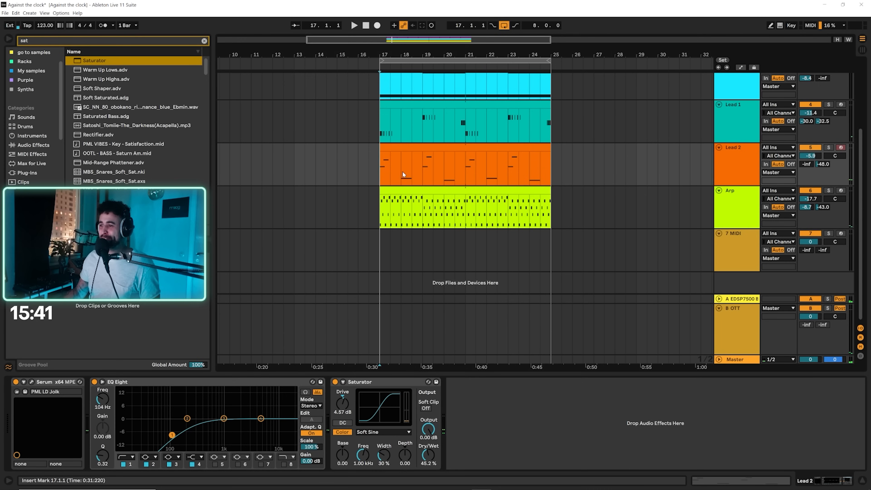
key("space")
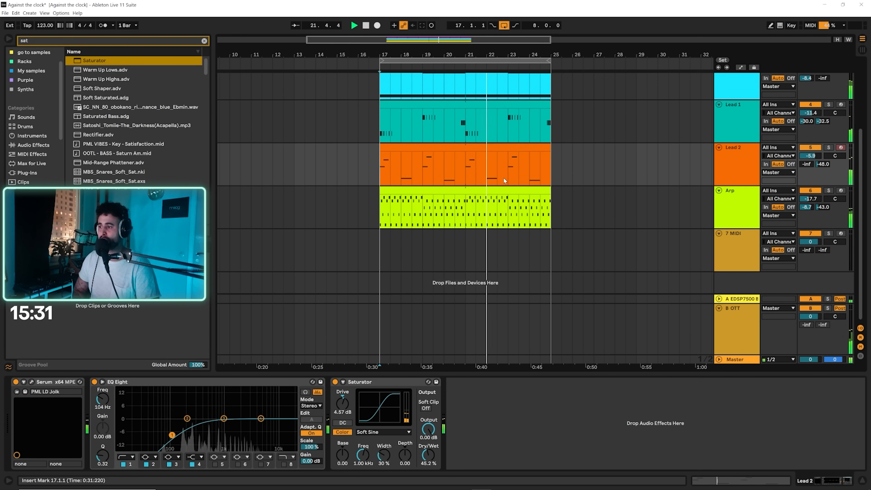
Step: Open the Lead 2 clip's notes and duplicate its four-bar loop to eight bars
double_click(477, 146)
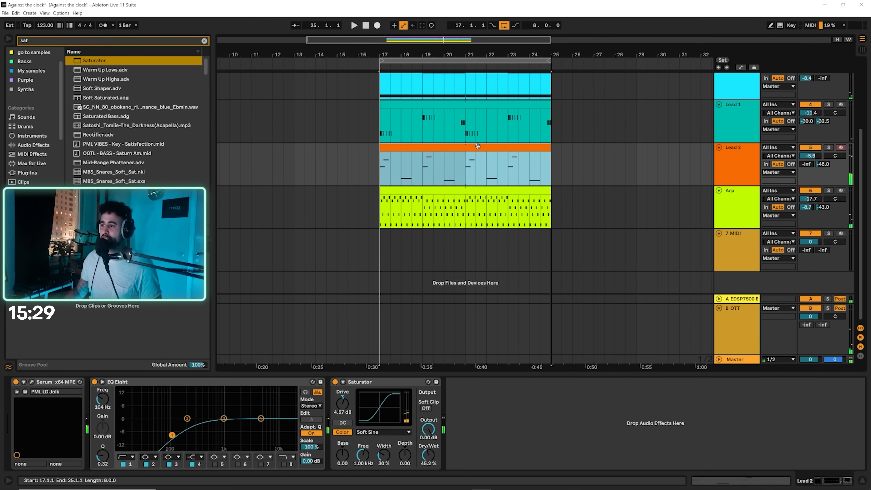
left_click(603, 352)
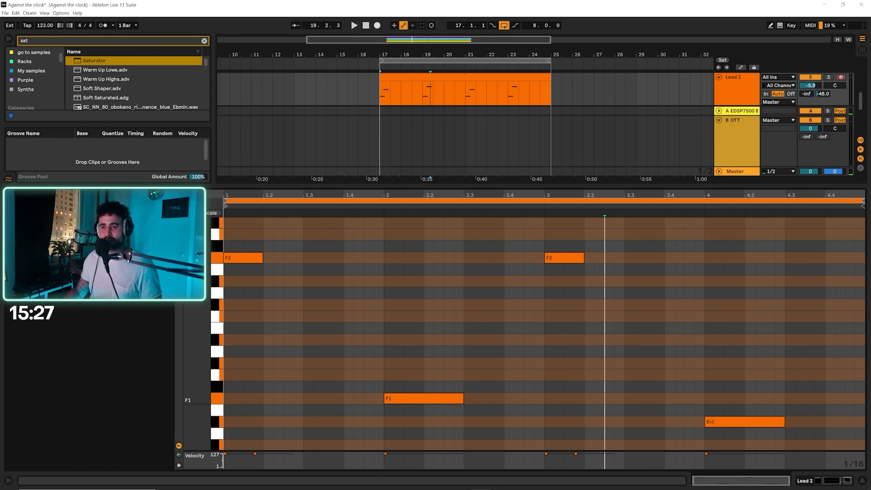
left_click(147, 241)
left_click(560, 409)
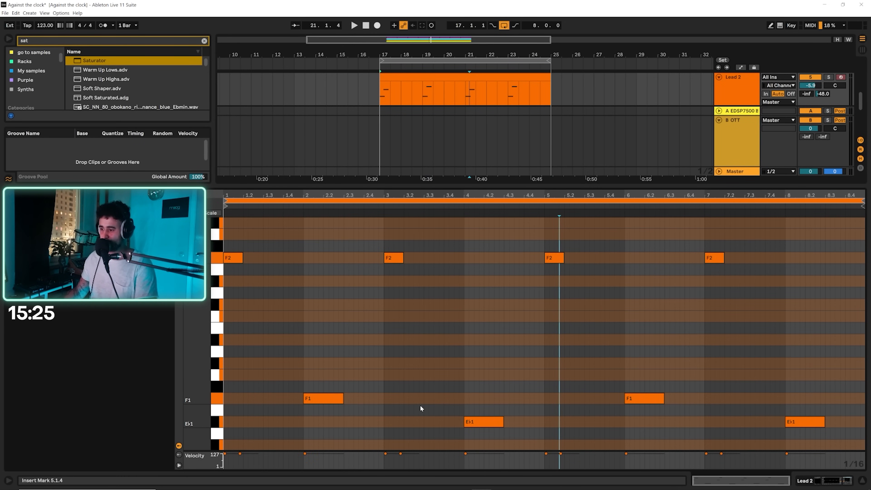
Step: Transpose the F1 note in bar 6 up three semitones to A♭1 and audition it
left_click(644, 398)
key("Up")
key("Up")
key("Up")
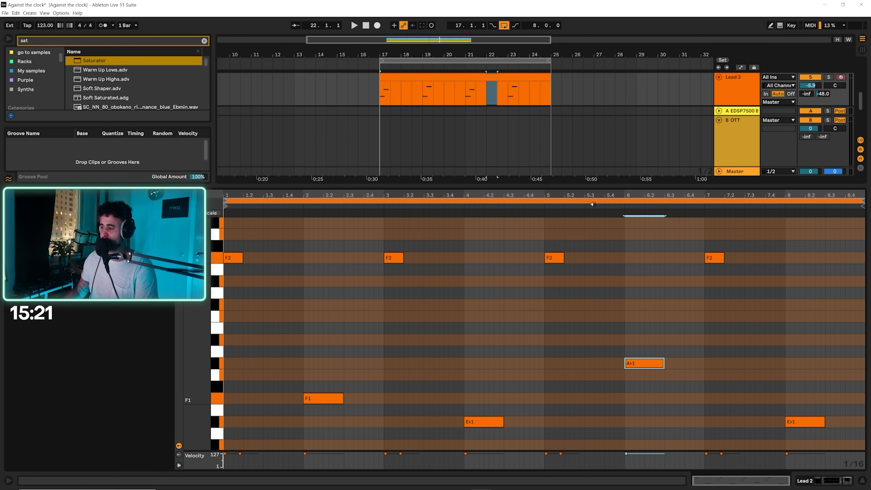
left_click(528, 206)
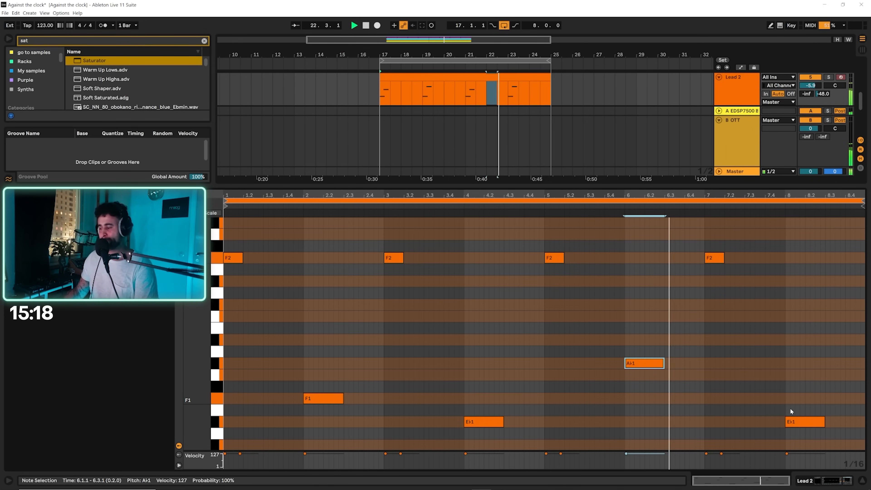
Step: Try the bar 8 note at F1 and at D♭1 while listening
left_click(797, 424)
key("Up")
key("Up")
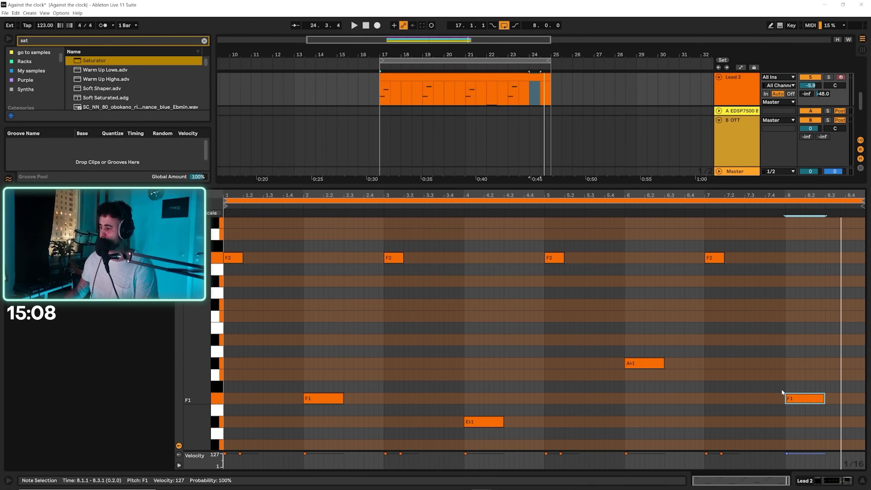
key("Down")
key("Down")
key("Down")
key("Down")
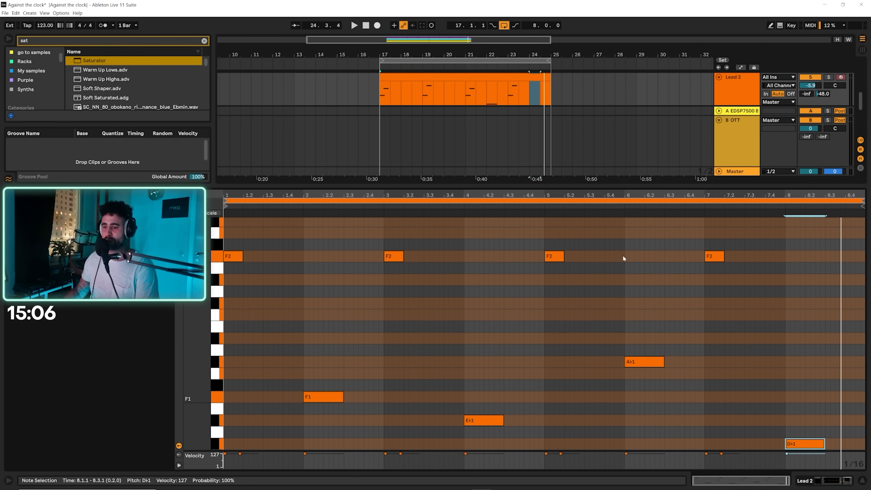
Step: Transpose the bar 8 note up to C2 and play the loop
scroll(623, 258, "down", 4)
scroll(240, 290, "up", 1)
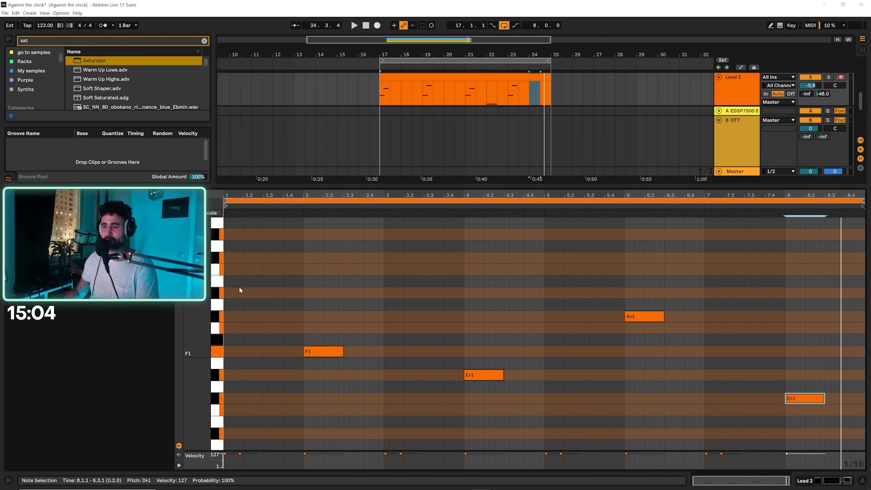
key("Up")
key("Up")
key("Up")
key("Up")
key("Up")
key("Up")
key("Up")
key("Up")
key("Up")
key("Up")
key("Up")
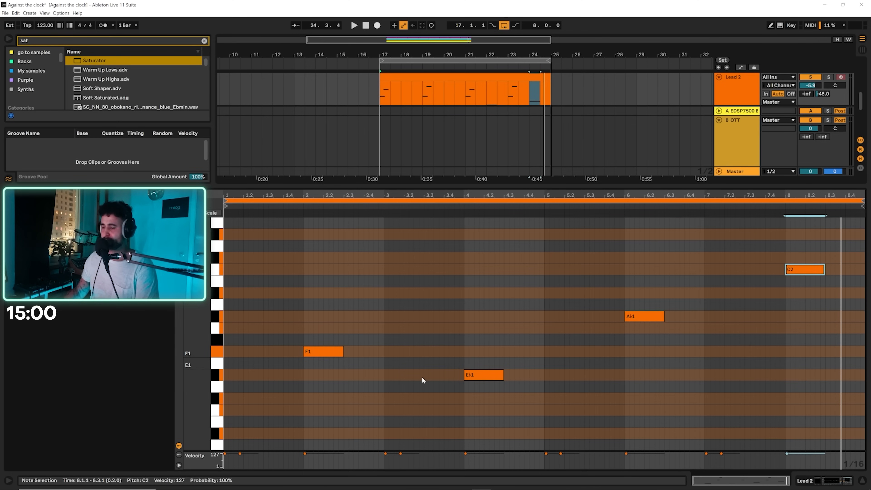
key("space")
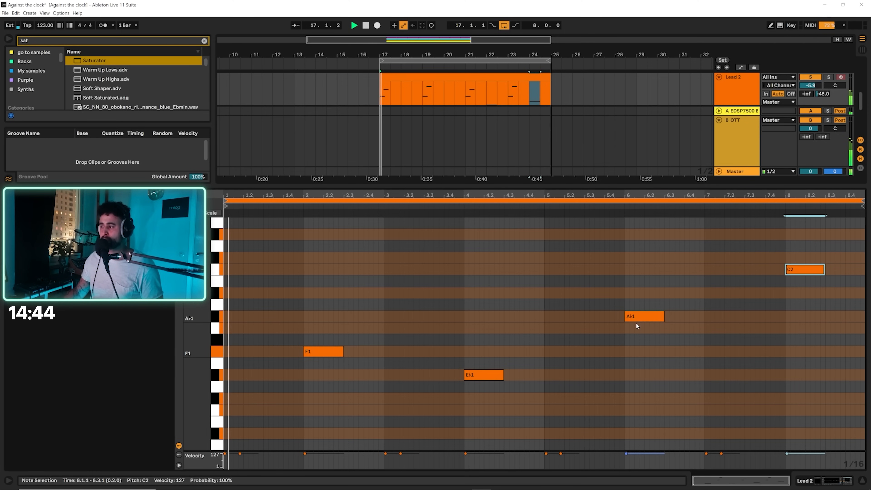
Step: Try the Lead 2 note in bar 6 at G1 and at F1
left_click(647, 318)
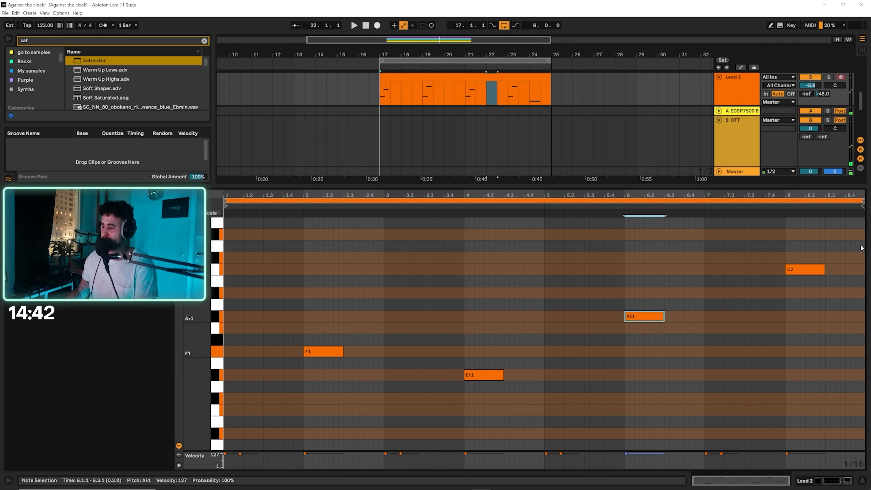
left_click(789, 271, "shift")
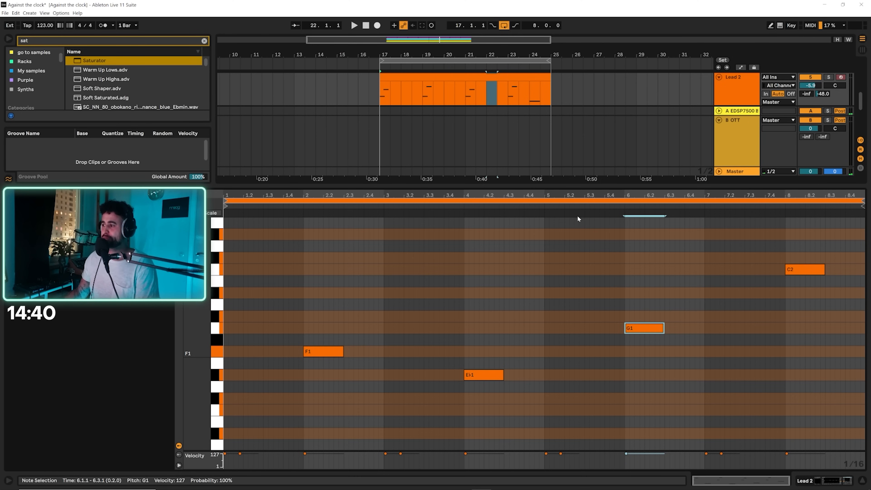
key("Up")
key("Up")
key("Up")
key("Down")
key("Down")
key("Down")
key("Down")
key("Down")
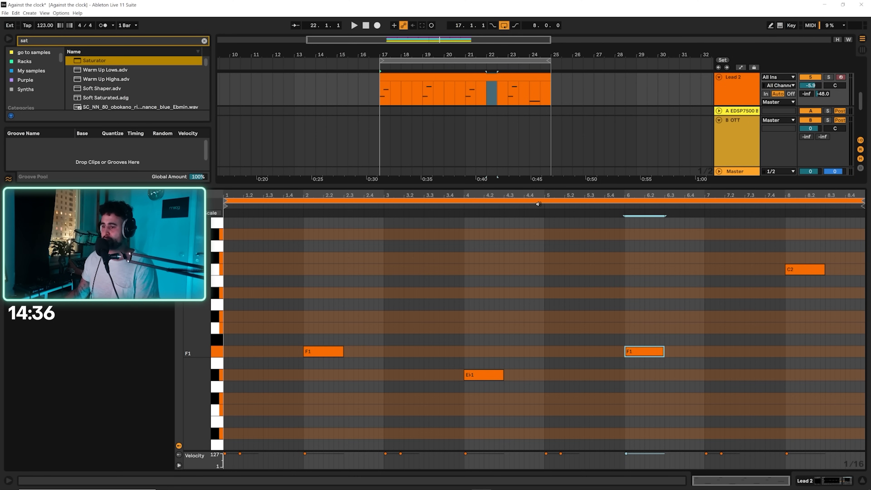
Step: Transpose the Lead 2 note in bar 6 up to B♭1 and audition the loop
key("Up")
key("Up")
key("Up")
key("Up")
key("Up")
left_click(556, 217)
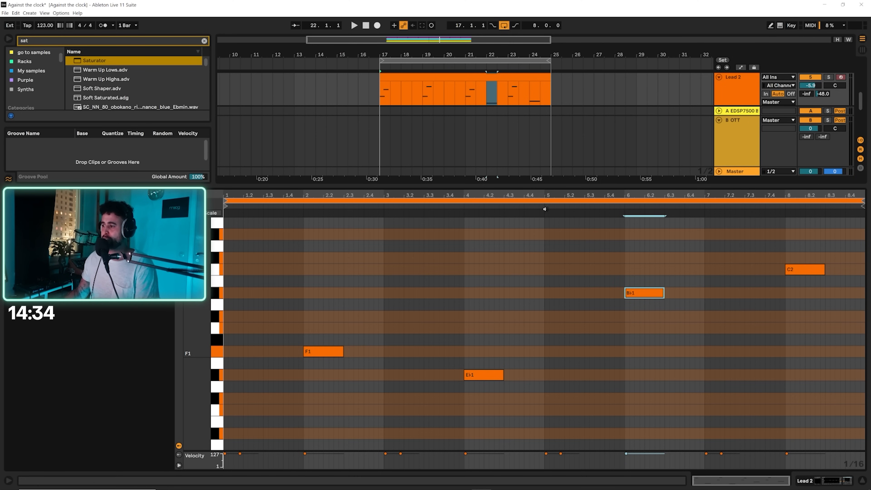
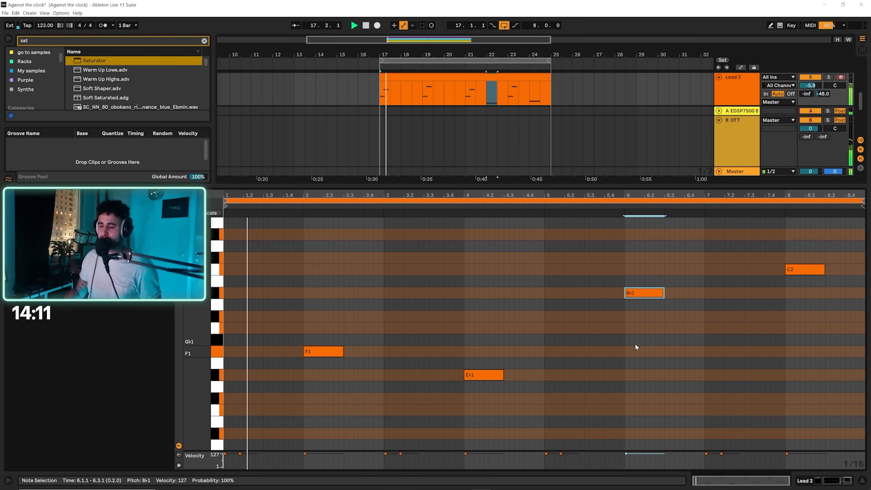
Step: Return to the device view and insert a new MIDI track directly below the kick track
left_click(820, 481)
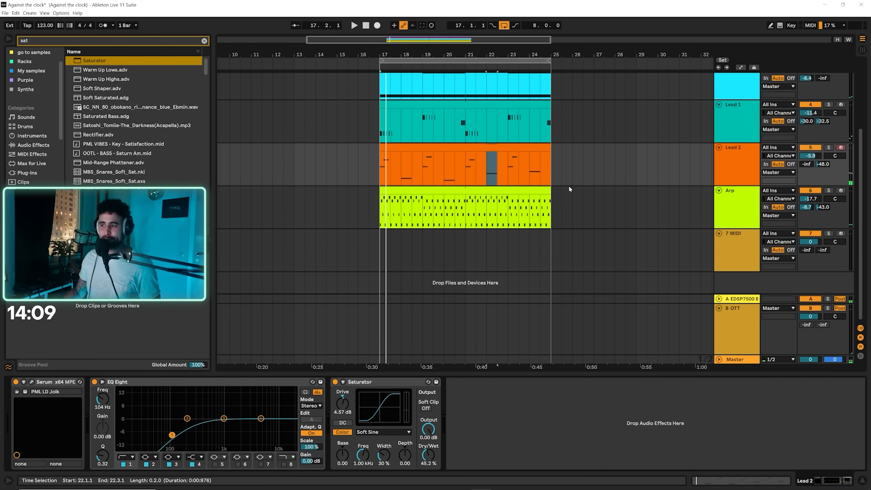
left_click(565, 173)
scroll(561, 182, "up", 3)
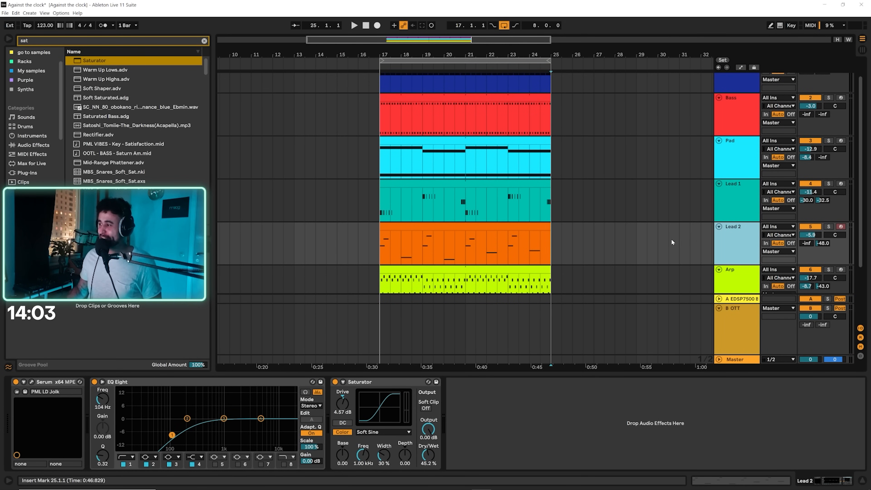
scroll(697, 233, "down", 1)
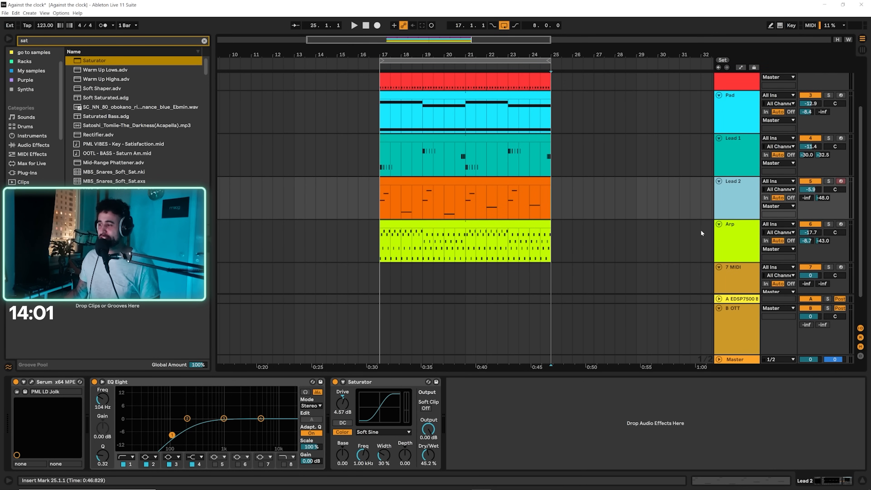
scroll(705, 229, "up", 1)
scroll(712, 229, "down", 1)
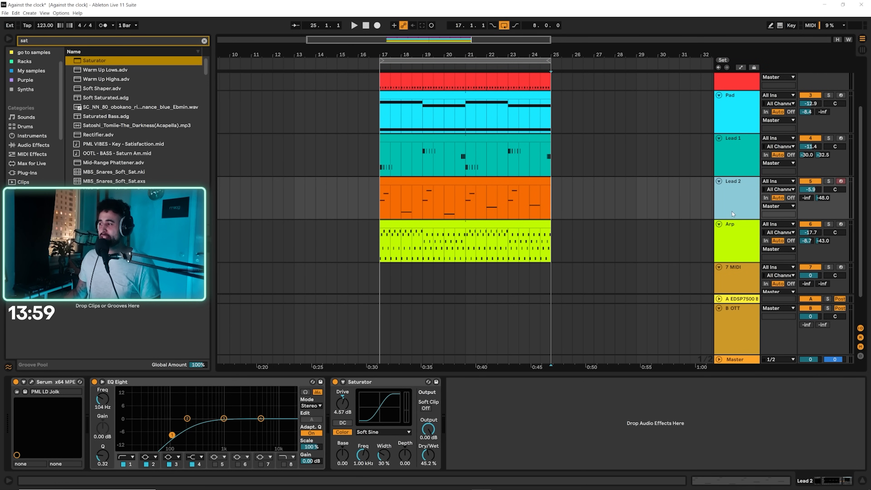
scroll(734, 207, "up", 2)
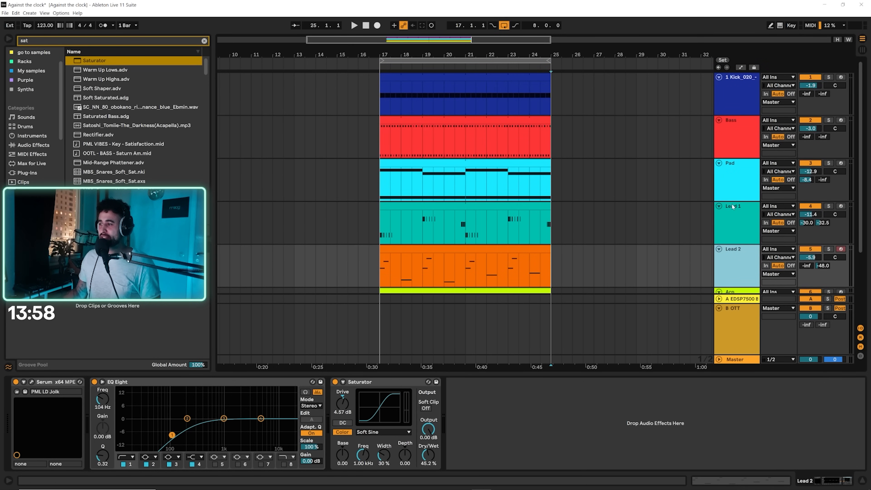
left_click(736, 108)
key("ctrl+shift+t")
left_click(733, 146)
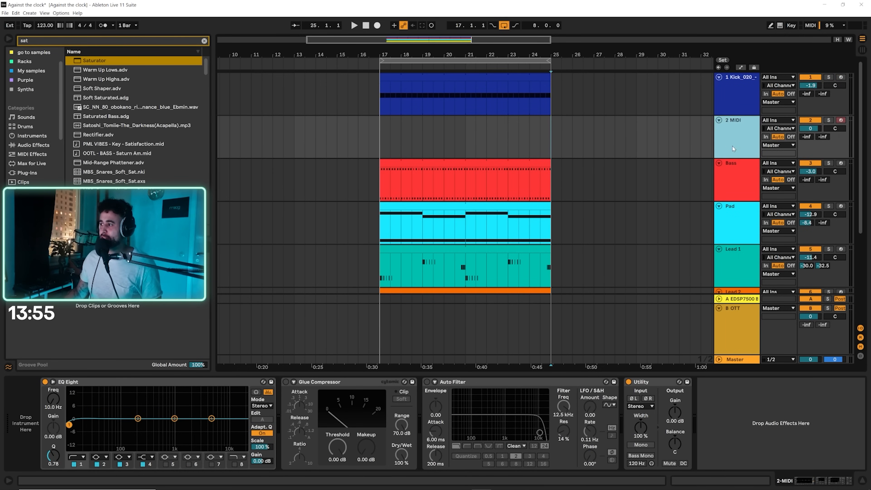
Step: Clear the browser search and open the Hats folder of the PML - Melodic Techno Drum Sample Pack
left_click(204, 42)
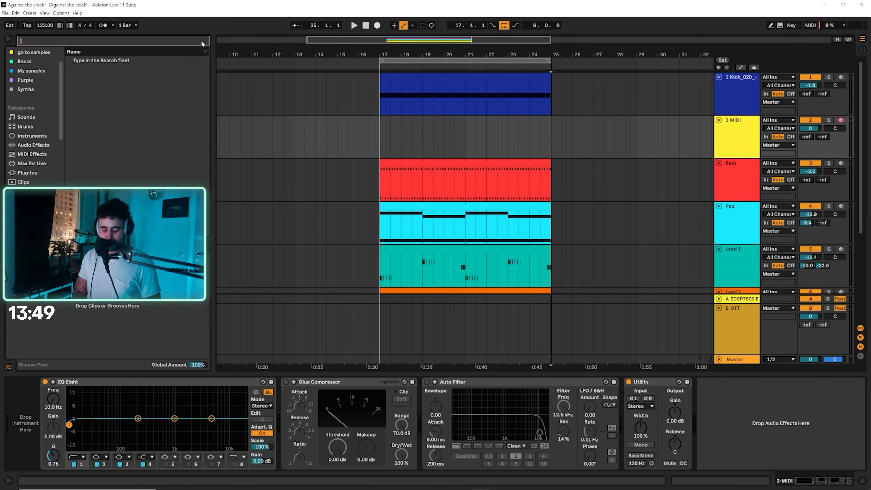
scroll(39, 186, "down", 8)
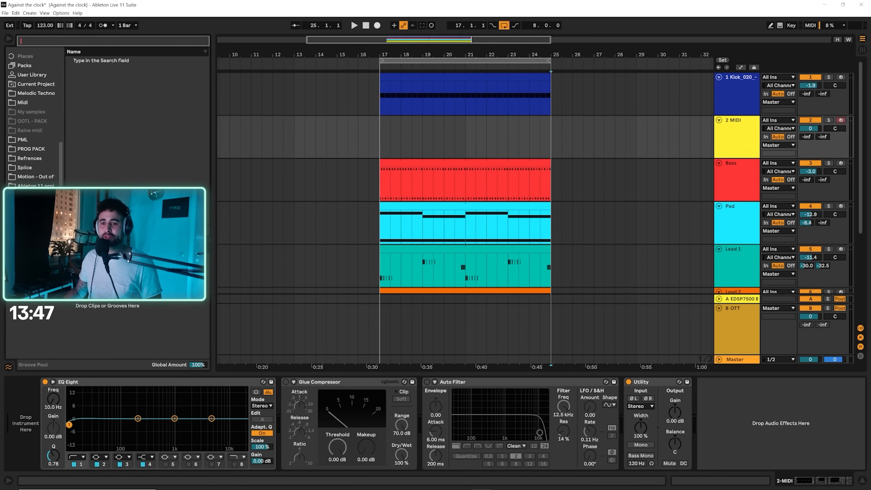
left_click(23, 140)
scroll(164, 143, "up", 8)
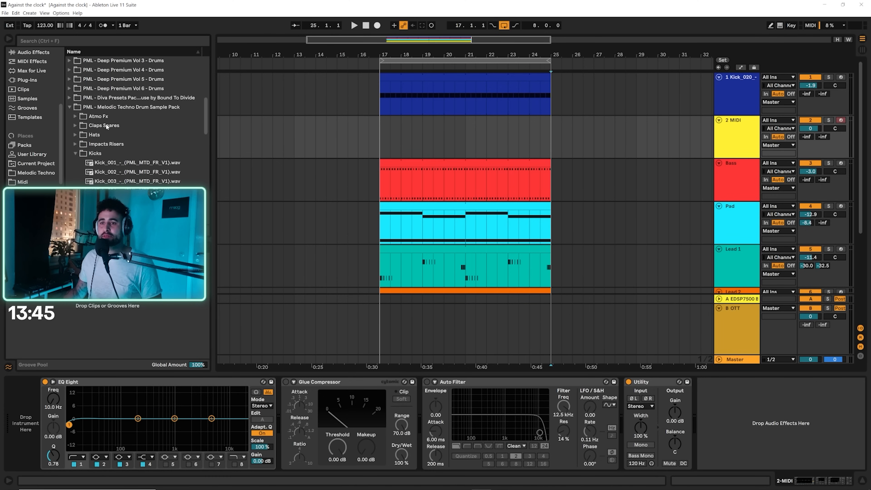
left_click(72, 176)
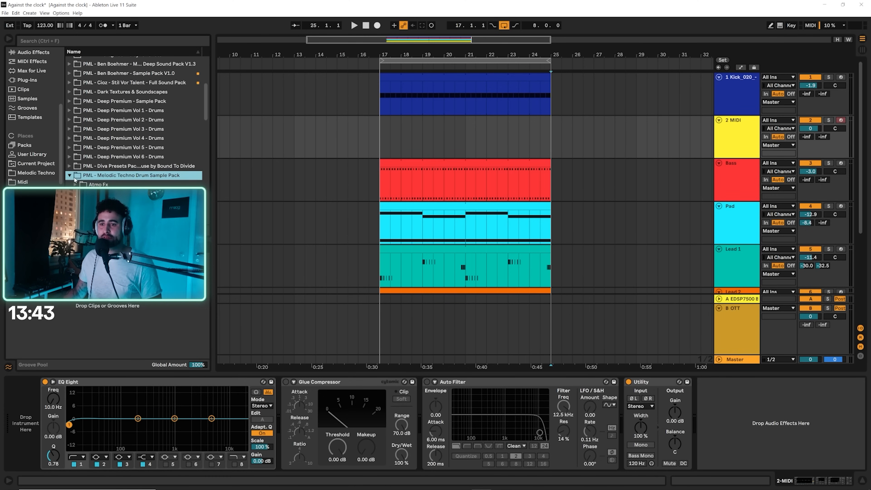
scroll(82, 177, "down", 4)
left_click(74, 130)
left_click(75, 113)
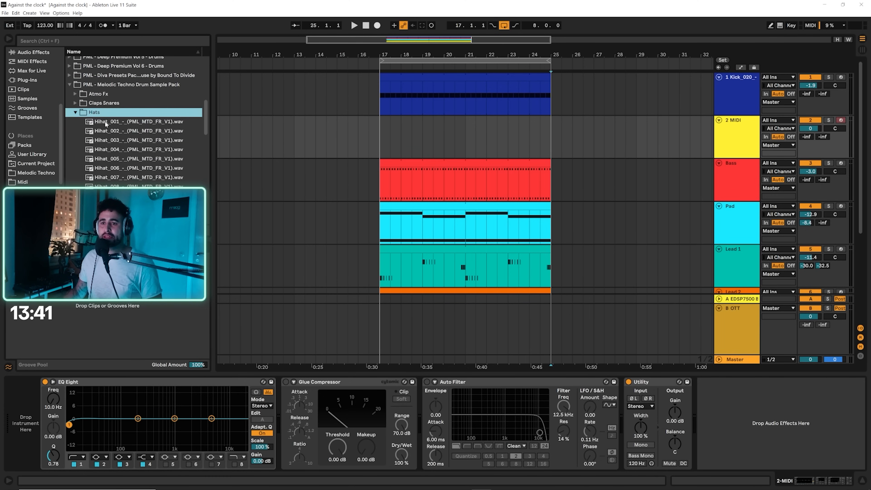
Step: Compare the Hihat_001 and Hihat_002 samples and load Hihat_002 onto the new MIDI track
left_click(130, 125)
left_click(134, 131)
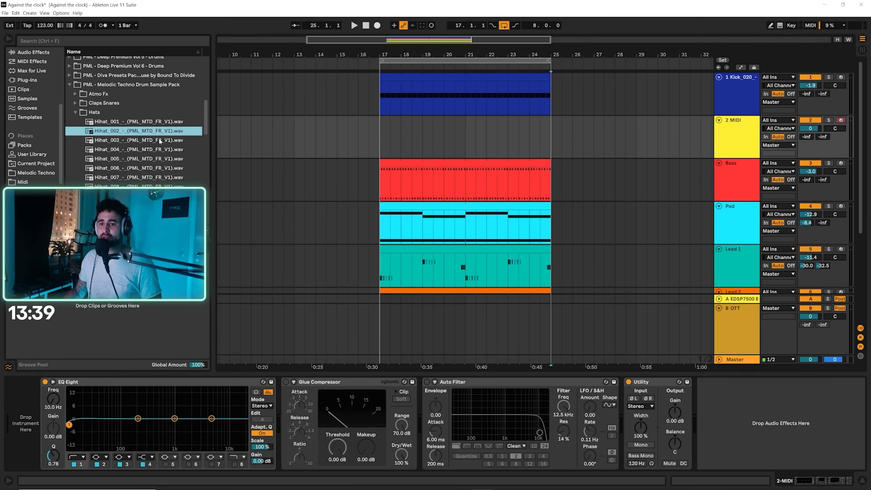
left_click(115, 124)
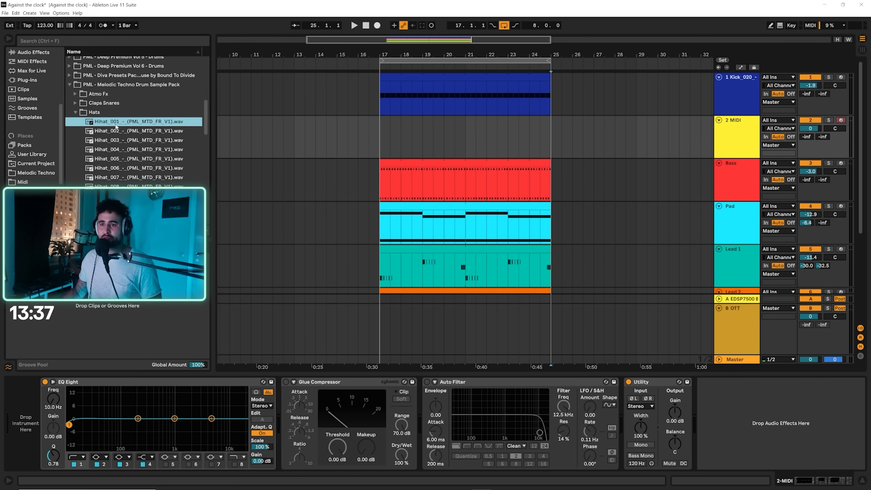
left_click(110, 134)
Step: Create a one-bar MIDI clip at bar 17 on the hi-hat track and turn off its scale highlighting
left_click_drag(494, 143, 386, 144)
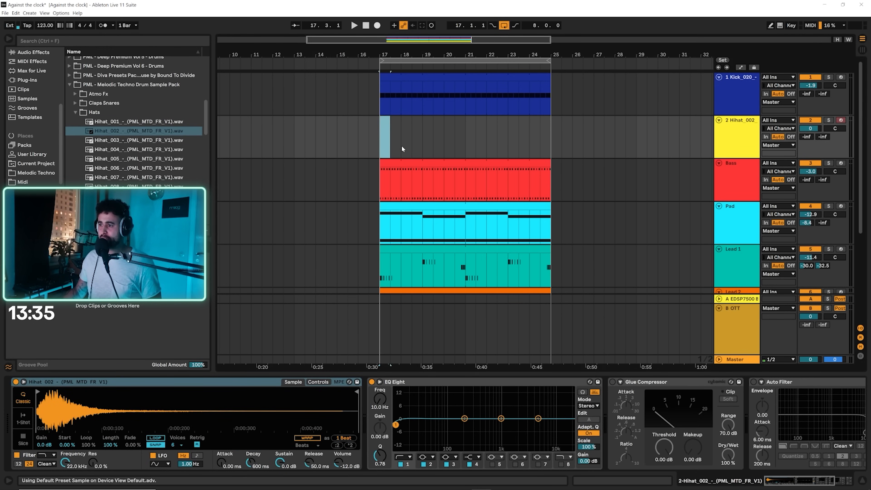
double_click(398, 141)
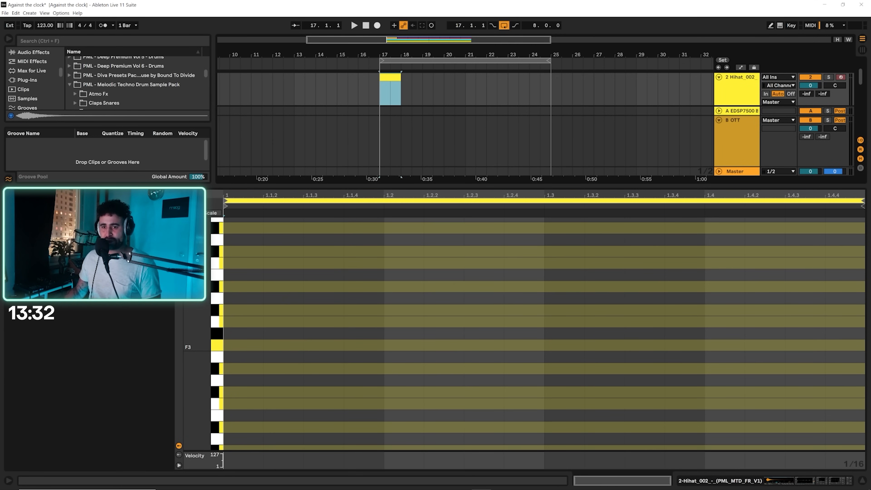
left_click(22, 273)
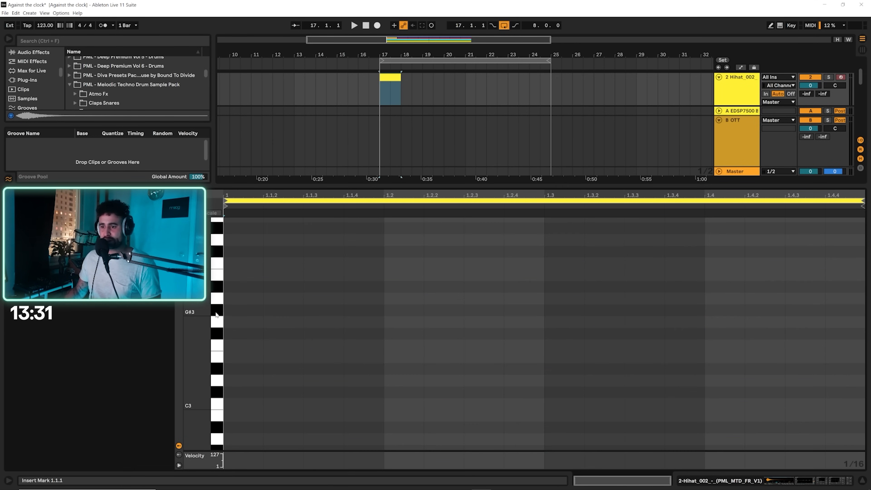
Step: Place a sixteenth-note C3 at 1.1.3, duplicate it to the offbeat of the other three beats, and audition the pattern
double_click(306, 404)
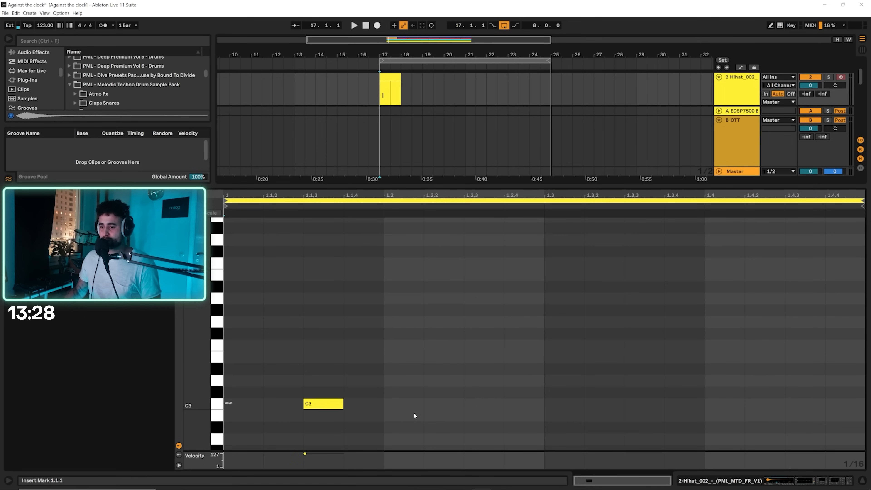
key("ctrl+d")
key("ctrl+d")
key("ctrl+d")
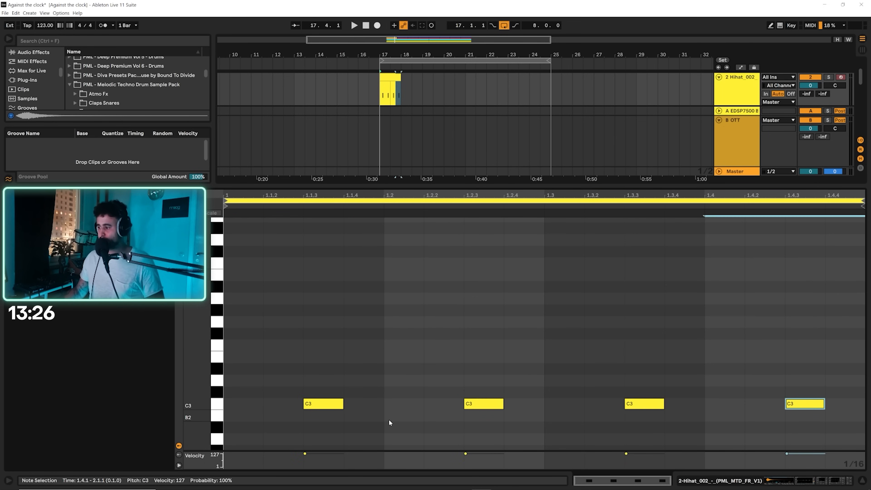
key("space")
key("space")
Step: Extend the hi-hat clip to bar 25 and set the hi-hat track's volume to -11.3 dB during playback
left_click_drag(401, 78, 550, 89)
left_click(802, 485)
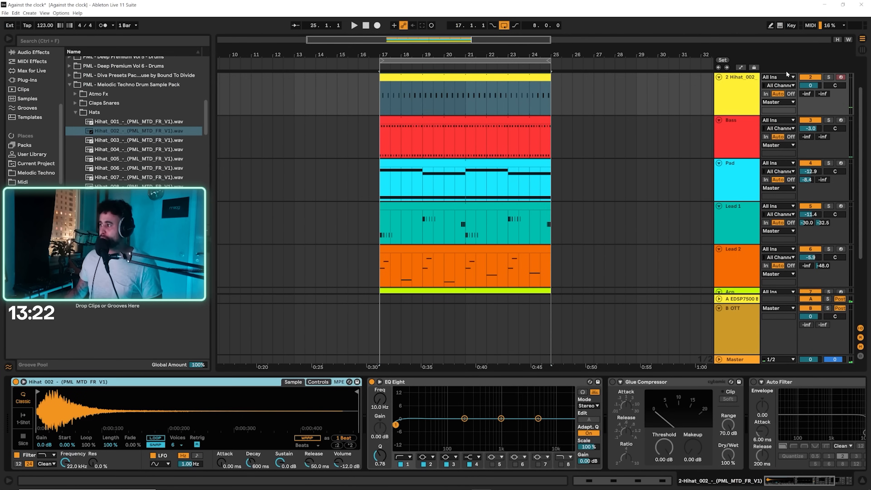
key("space")
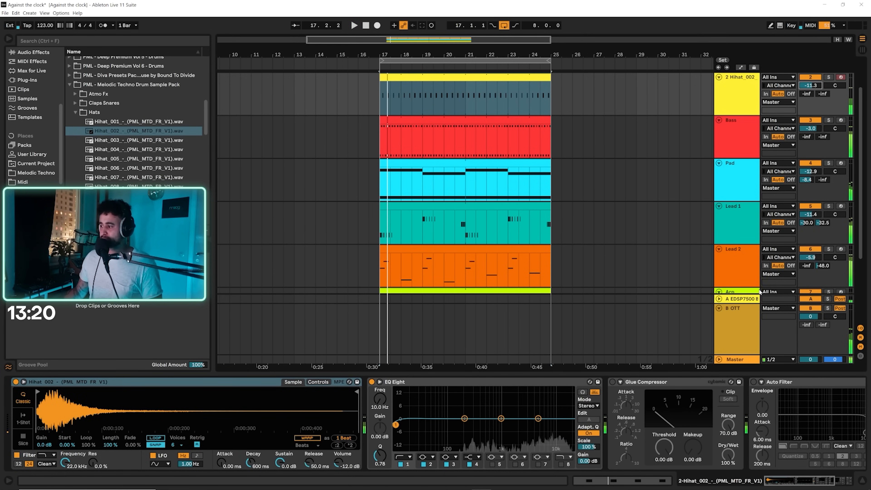
Step: Search the browser for "lim" and load a Limiter onto the Master track
left_click(741, 361)
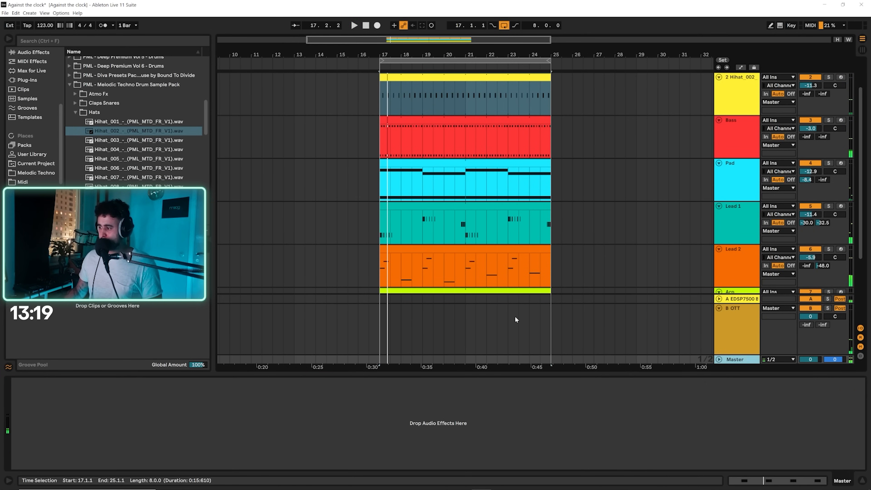
left_click(152, 40)
type("lim")
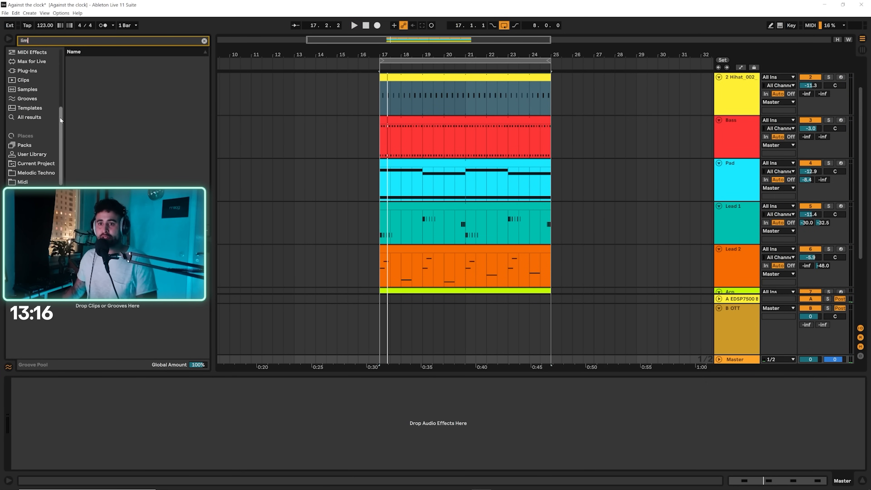
double_click(87, 61)
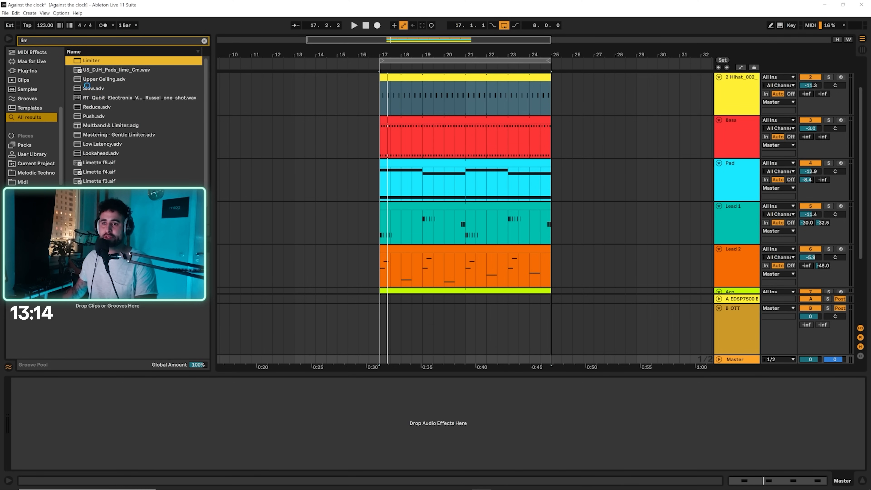
Step: Set the gain of the master track's Limiter to 4.60 dB and play the loop to check it
mouse_move(20, 400)
left_mouse_down()
mouse_move(21, 385)
mouse_move(27, 399)
left_mouse_up()
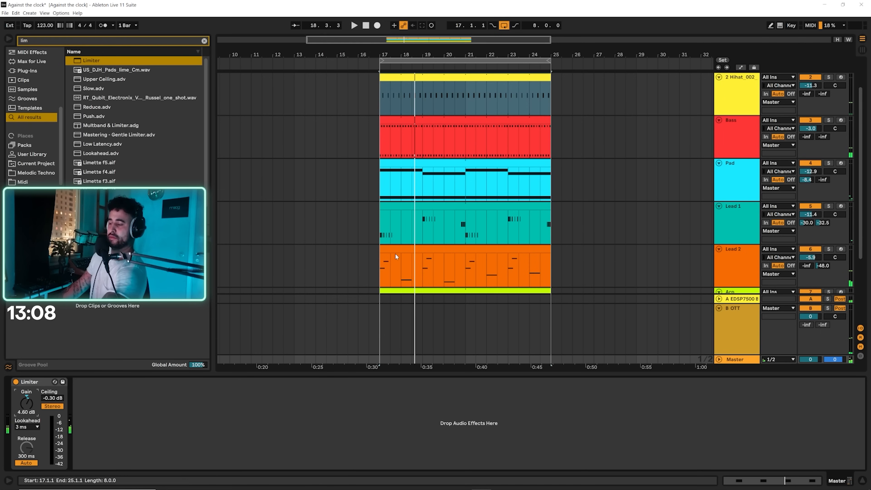
key("space")
key("space")
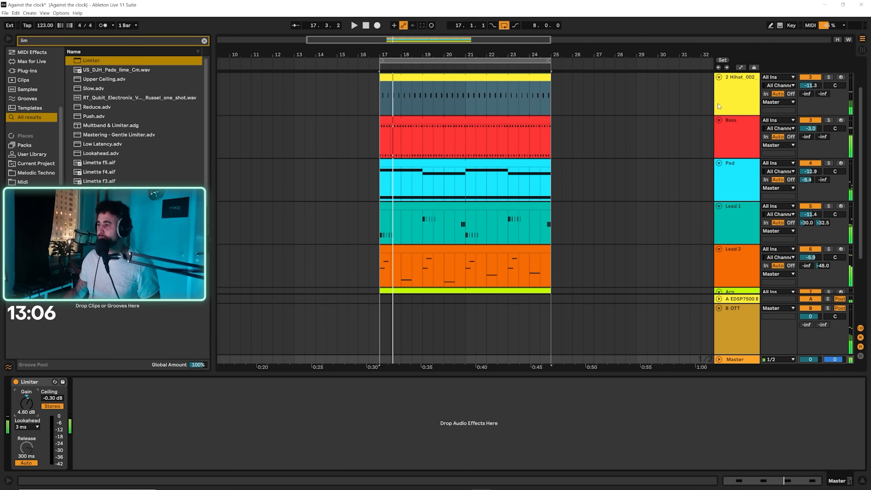
Step: Load Hihat_002 from the Hats folder of the PML Melodic Techno Drum Sample Pack onto the hi-hat track and play the loop
left_click(738, 99)
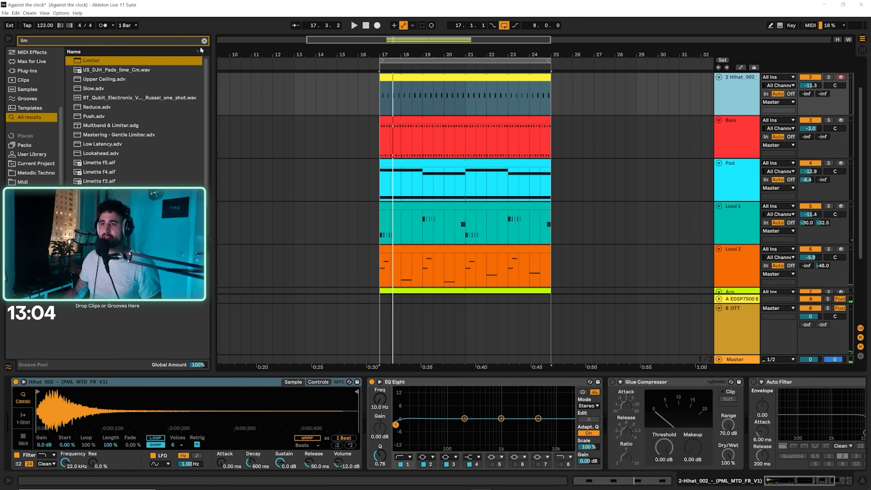
left_click(204, 40)
scroll(27, 144, "down", 2)
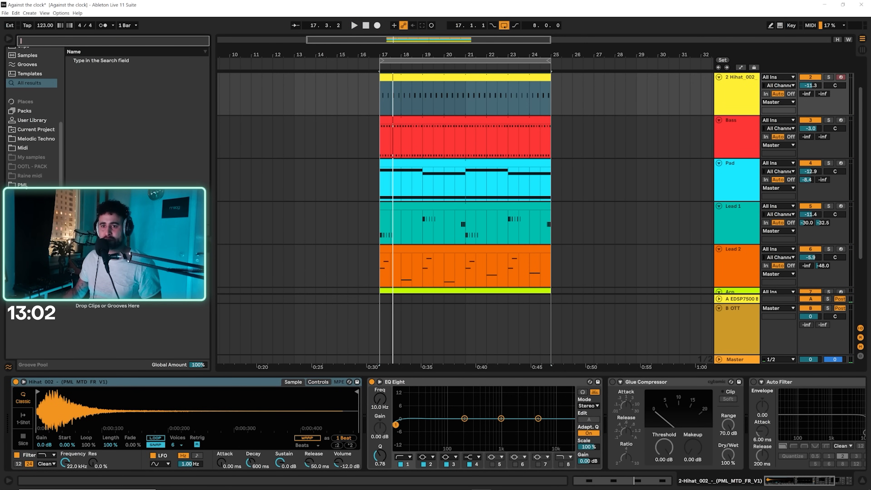
left_click(22, 185)
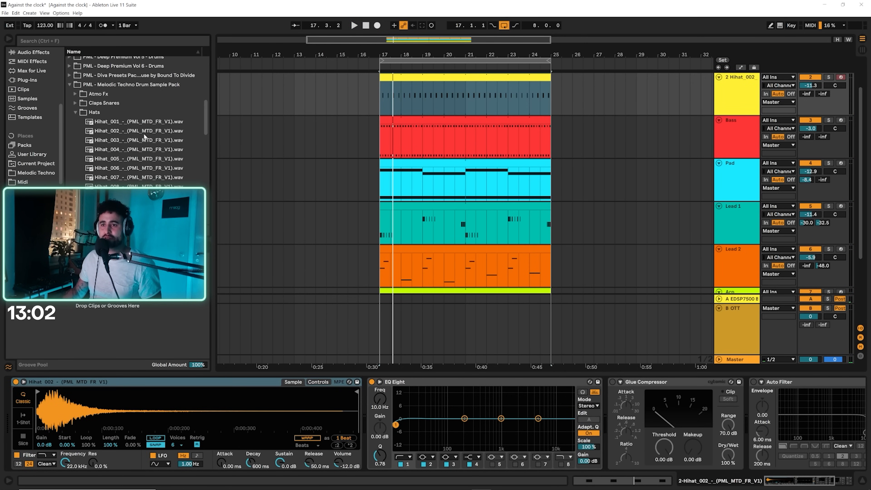
left_click(120, 140)
left_click(119, 132)
key("space")
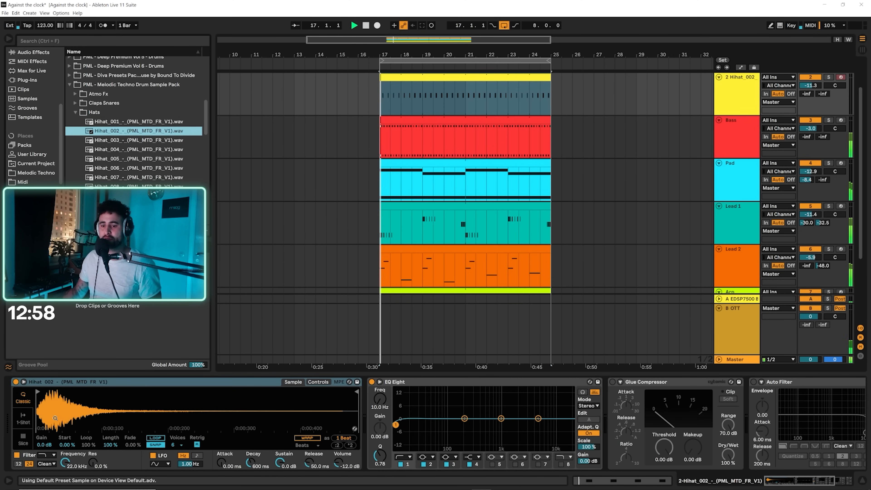
Step: Switch the hi-hat sampler to 1-Shot mode and raise the low cut in its EQ Eight to 86.1 Hz
left_click(30, 416)
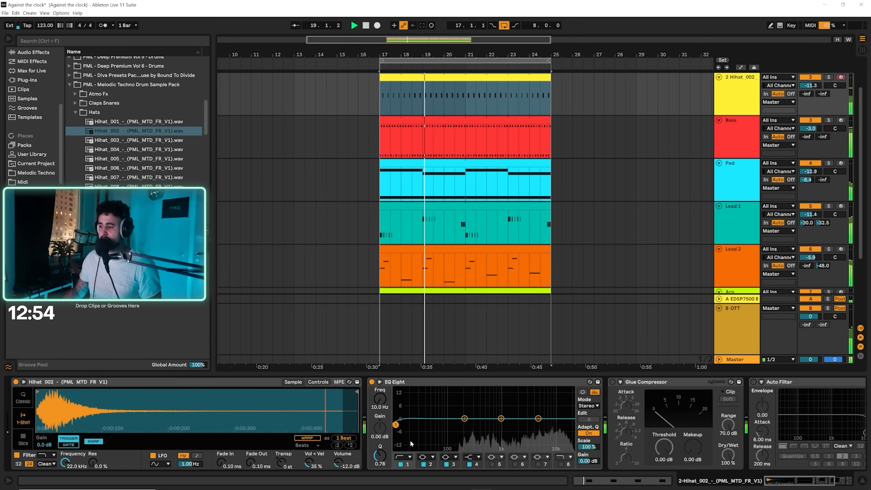
key("space")
left_click_drag(426, 432, 445, 433)
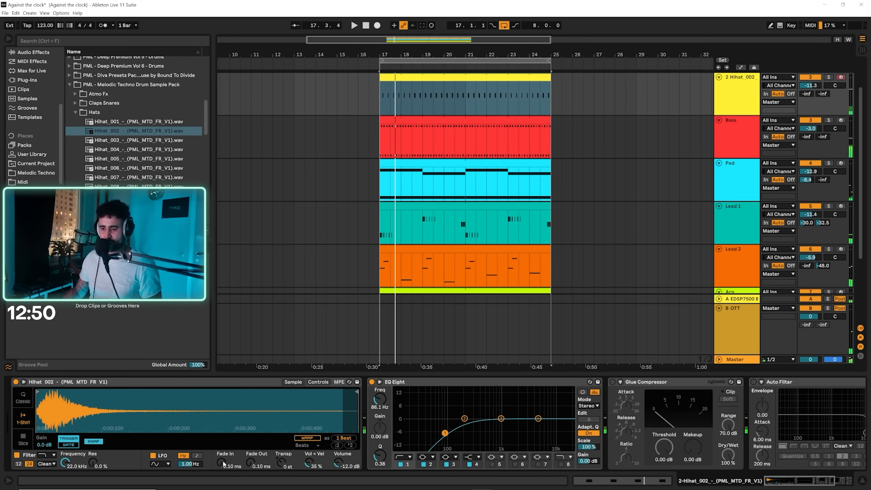
Step: Set the Hihat_002 sample's fade-out to 112 ms and trim its end to about half its length
mouse_move(254, 467)
left_mouse_down()
mouse_move(254, 450)
mouse_move(254, 462)
left_mouse_up()
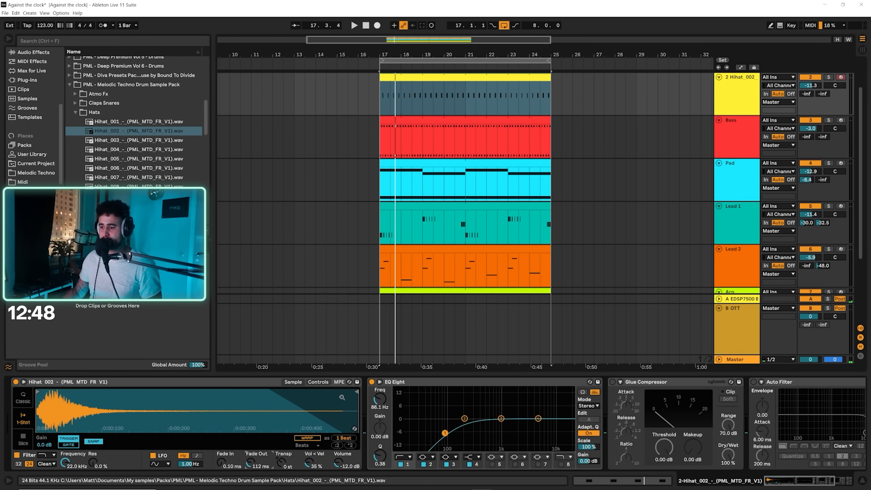
left_click_drag(354, 393, 193, 413)
key("space")
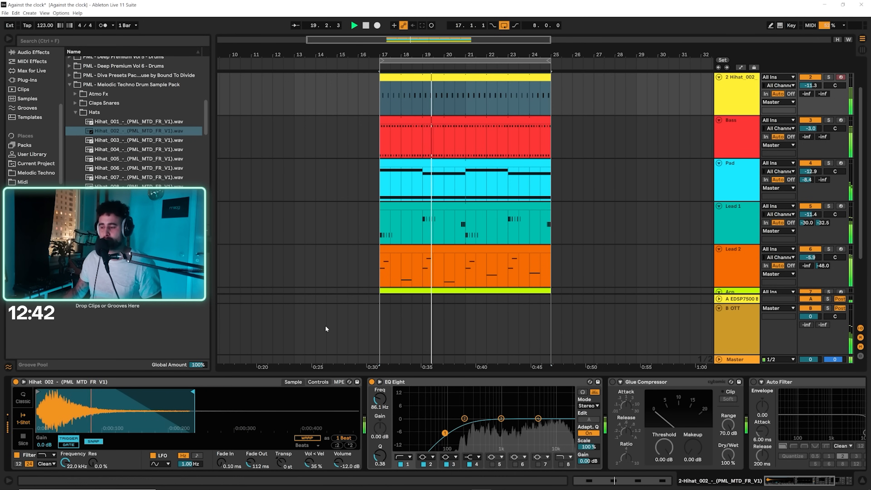
Step: Set the Hihat_002 track's send A to -20 dB and duplicate the track
left_click_drag(807, 94, 807, 59)
left_click_drag(807, 93, 807, 105)
left_click(743, 100)
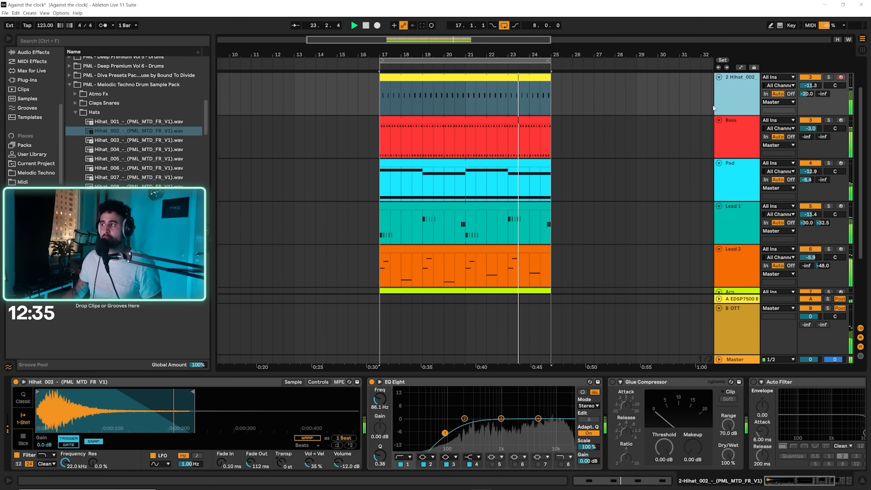
key("ctrl+d")
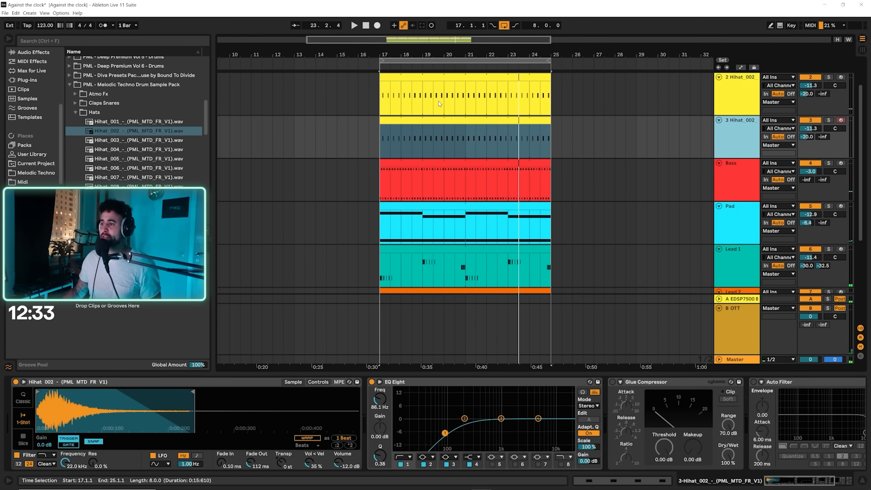
Step: Fill the copied clip's first beat with sixteenth C3 notes and lower the second and fourth notes' velocities to 73 and 67
double_click(419, 119)
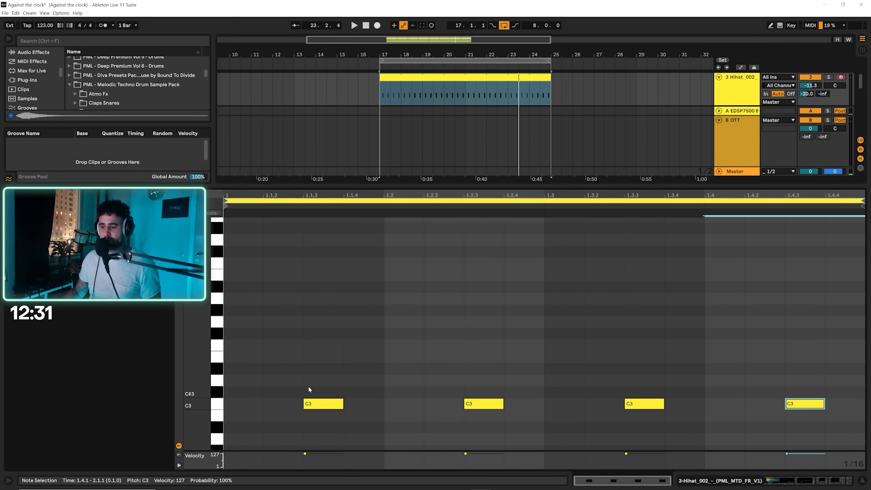
key("space")
double_click(238, 402)
double_click(281, 401)
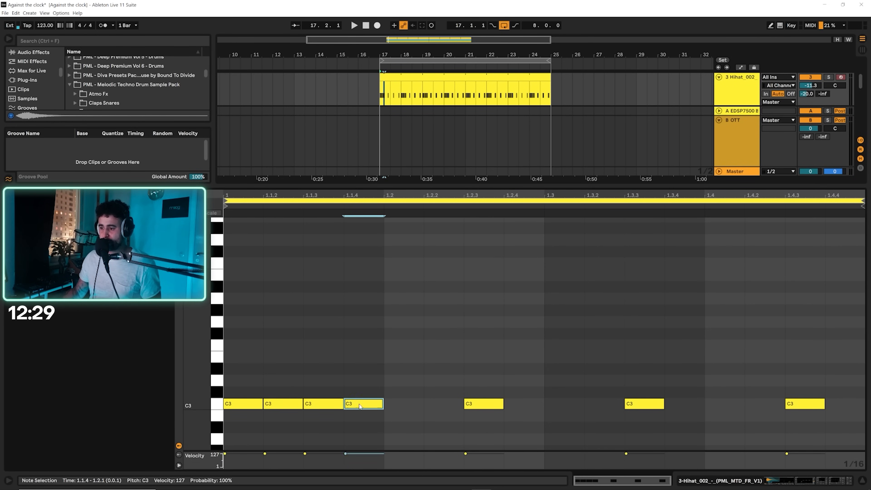
left_click(286, 400)
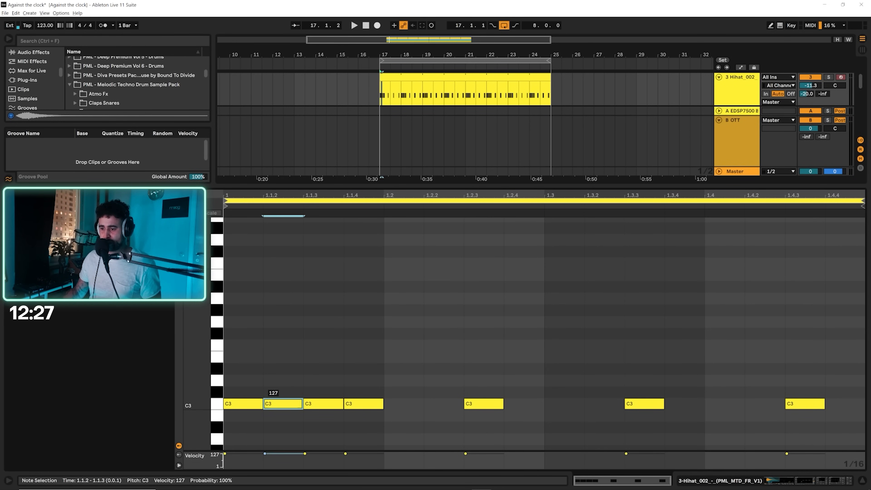
left_click_drag(354, 406, 354, 427)
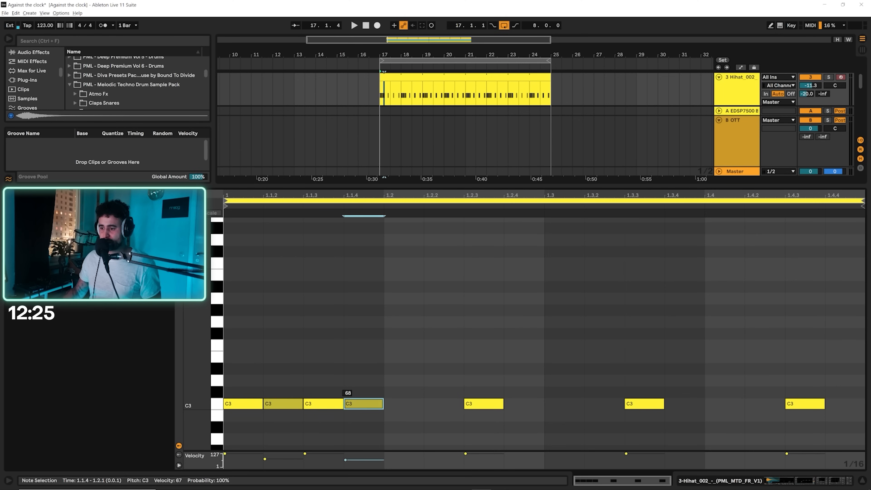
Step: Duplicate the first beat's four hi-hat notes across the remaining three beats of the bar
left_click_drag(225, 436, 346, 404)
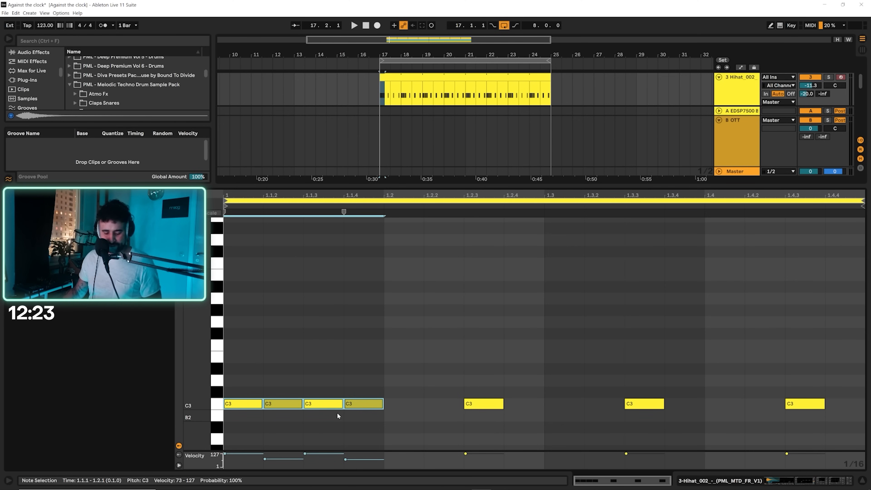
key("ctrl+d")
key("ctrl+d")
key("ctrl+d")
key("shift+Tab")
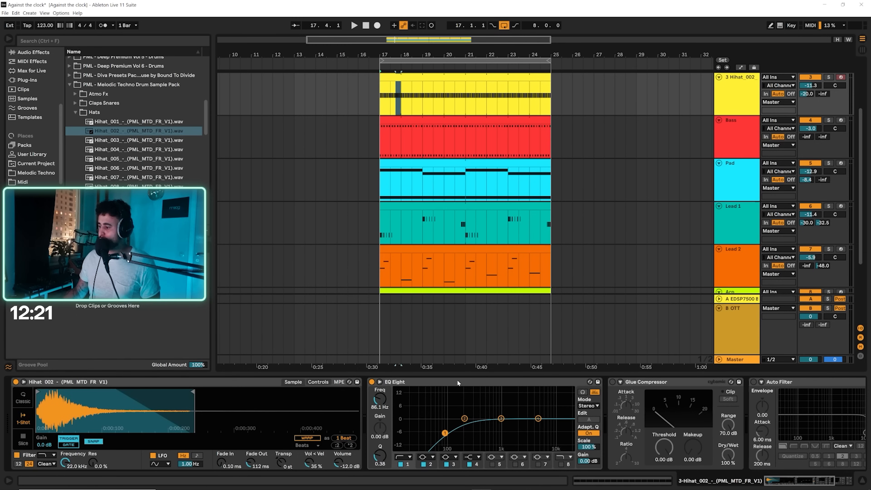
Step: Replace the duplicated hi-hat track's sample with Hihat_003 and switch its sampler to 1-Shot mode
left_click(736, 99)
left_click(112, 141)
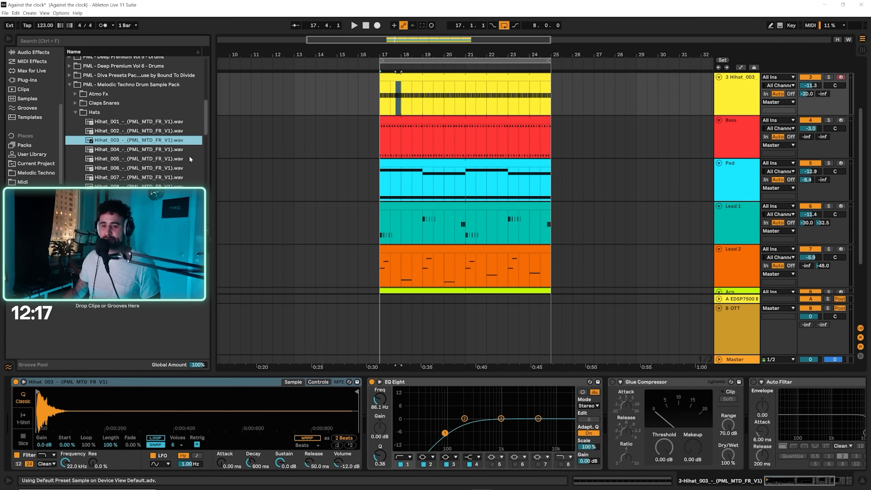
key("space")
left_click(22, 425)
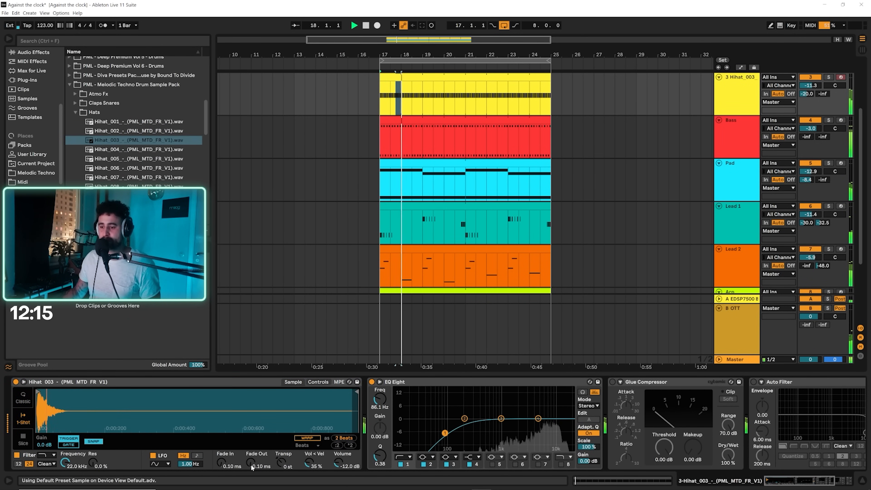
Step: Trim the end of the Hihat_003 sample to about a quarter of its length and set its fade-out to 551 ms
left_click_drag(251, 462, 251, 427)
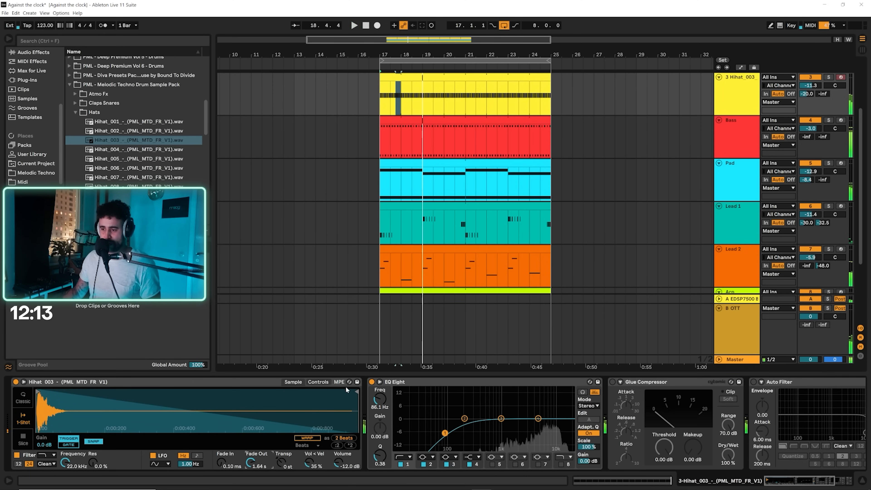
left_click_drag(356, 392, 103, 415)
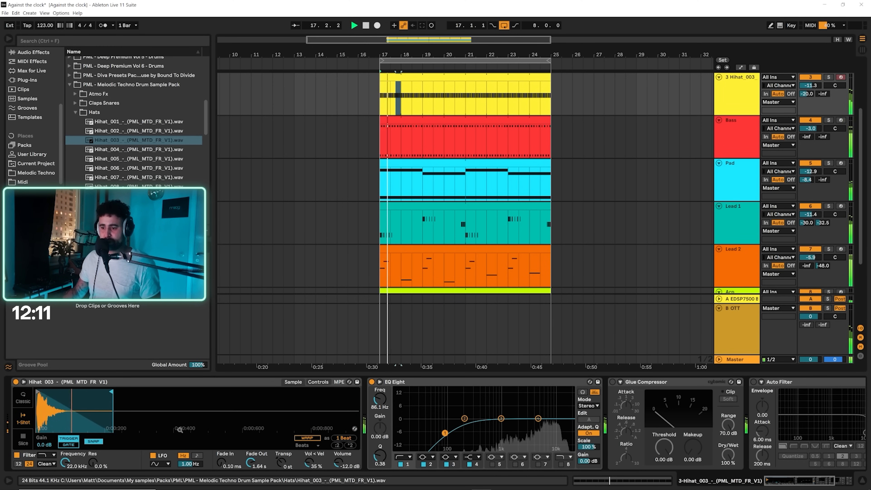
left_click_drag(250, 462, 251, 478)
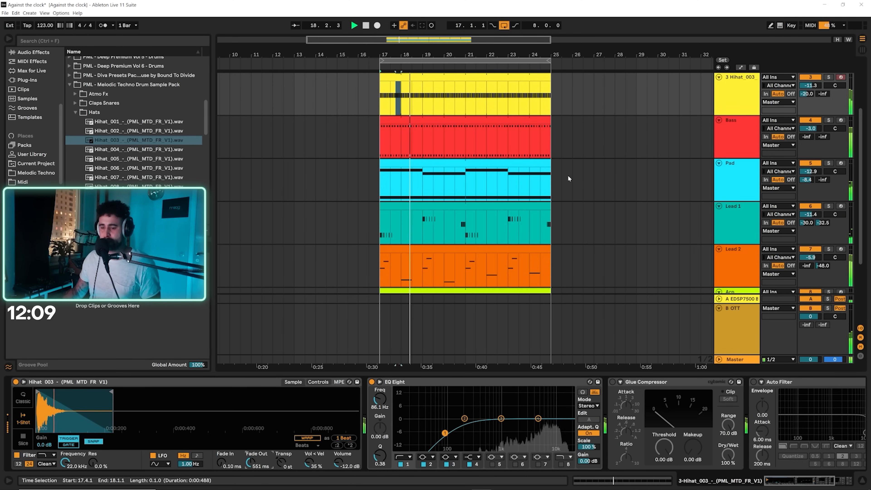
Step: Lower the Hihat_003 track's volume to -17.5 dB and play the loop
scroll(567, 175, "up", 5)
left_click(748, 205)
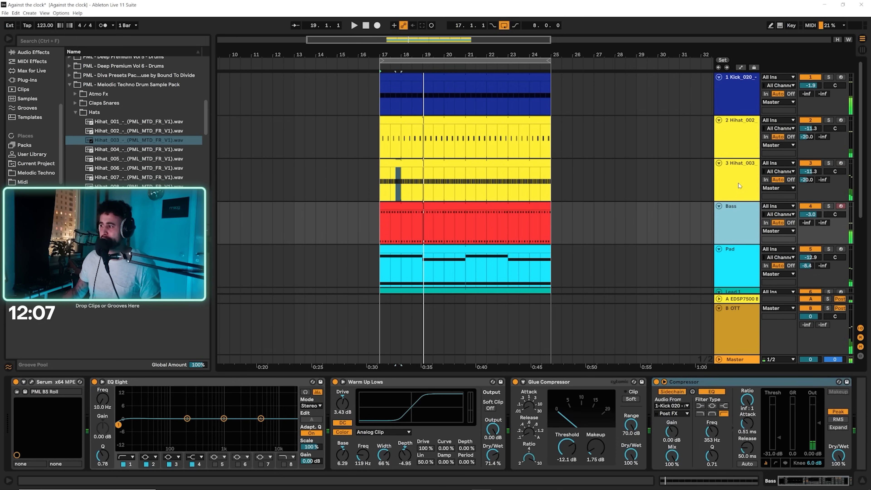
left_click(741, 185)
left_click_drag(811, 172, 809, 175)
key("space")
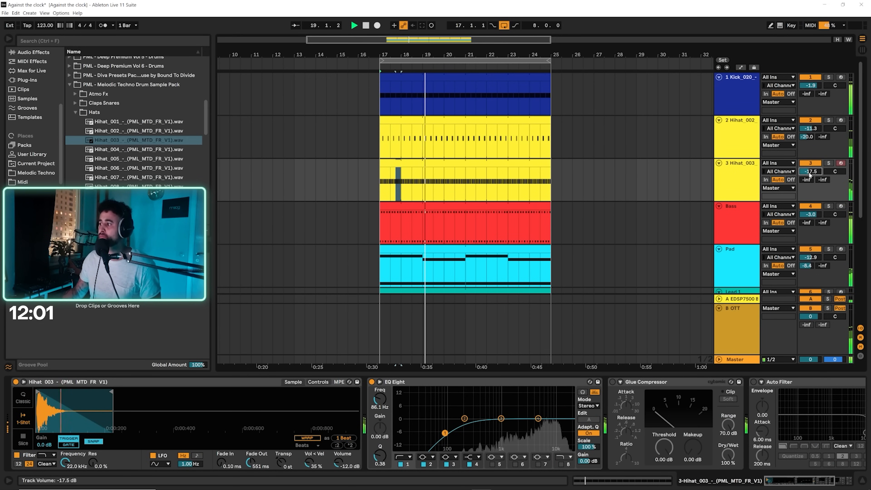
Step: Group the Hihat_002 and Hihat_003 tracks together
left_click(753, 150)
left_click(740, 185, "shift")
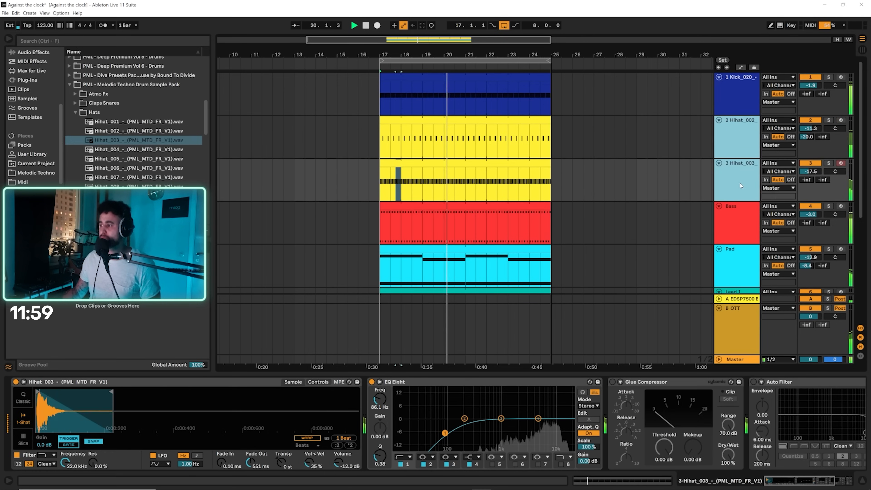
key("ctrl+g")
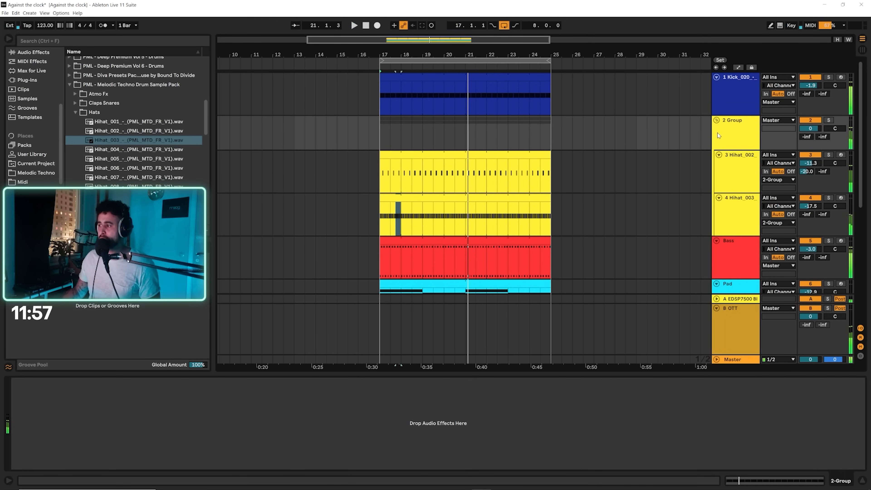
Step: Search all browser results for "sat" and add the Warm Up Highs saturator preset to the hi-hat group
left_click(173, 43)
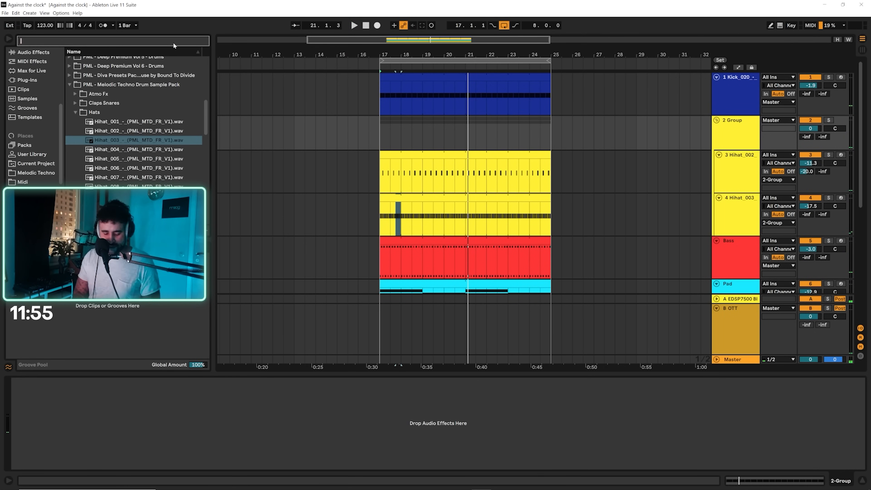
type("sat")
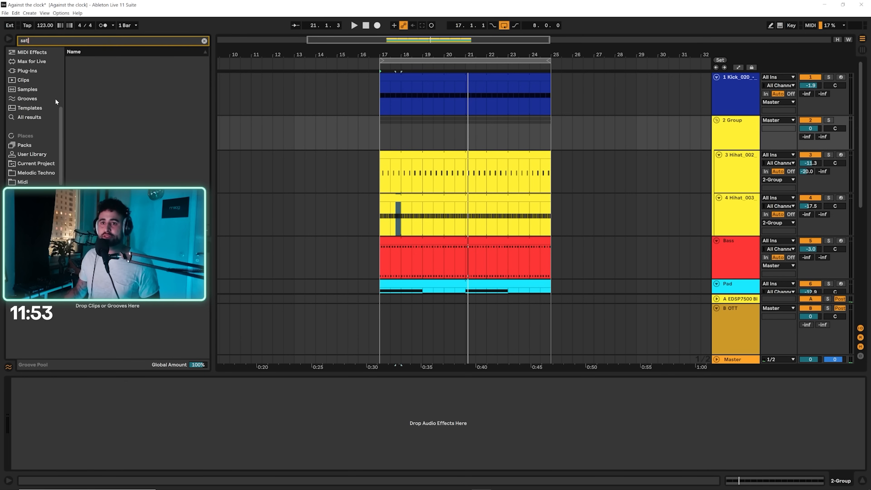
left_click(23, 118)
double_click(103, 79)
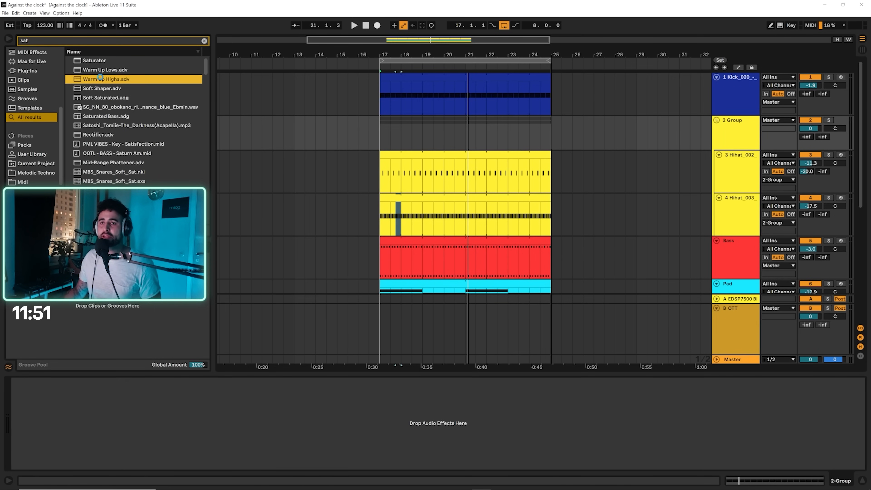
Step: Set the Warm Up Highs saturator to 100% dry/wet and 6.29 dB drive while playing the loop
key("space")
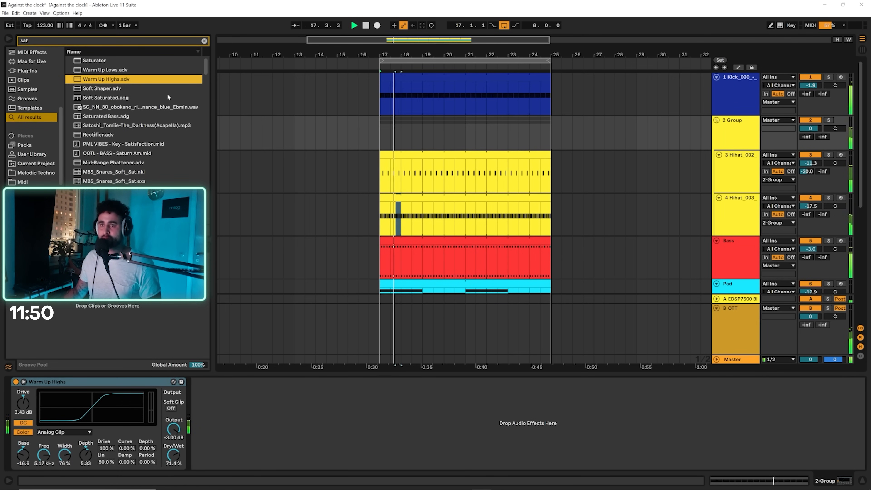
left_click_drag(174, 455, 174, 429)
left_click_drag(23, 404, 23, 398)
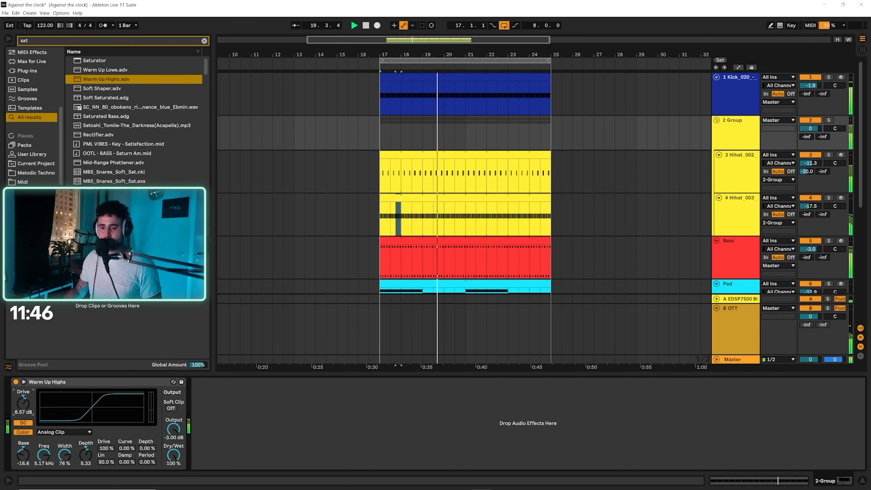
Step: Add a Glue Compressor after the hi-hat group's saturator, with threshold at -24.4 dB and makeup gain at 2.70 dB
left_click(205, 41)
type("glue")
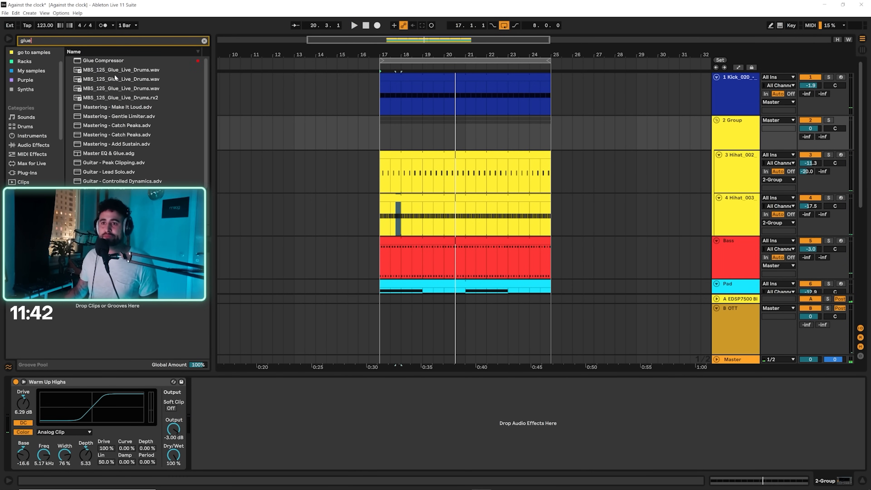
mouse_move(263, 462)
left_mouse_down()
mouse_move(250, 421)
mouse_move(248, 482)
mouse_move(255, 444)
mouse_move(274, 451)
left_mouse_up()
key("space")
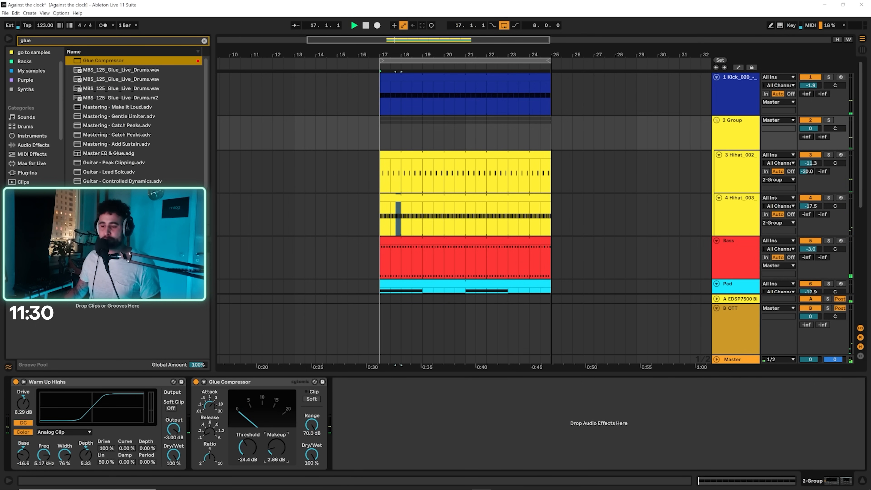
left_click_drag(277, 450, 276, 450)
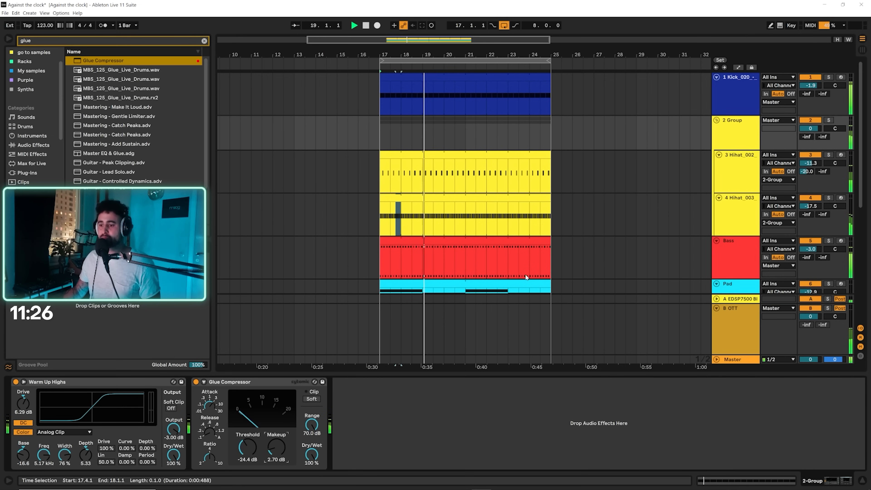
left_click(719, 133)
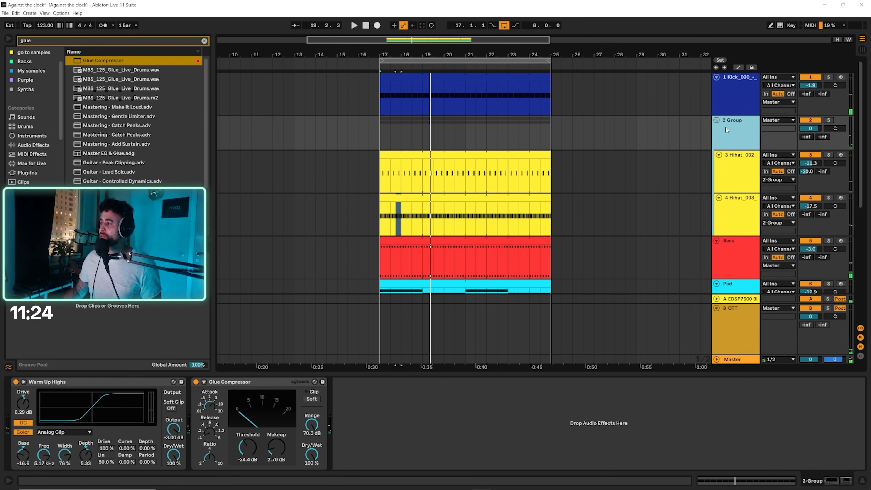
left_click(717, 121)
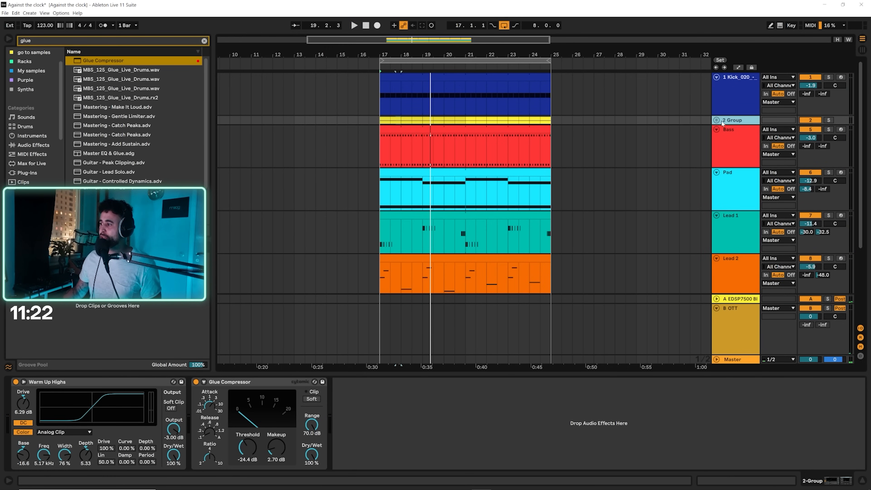
left_click(717, 121)
left_click(744, 214)
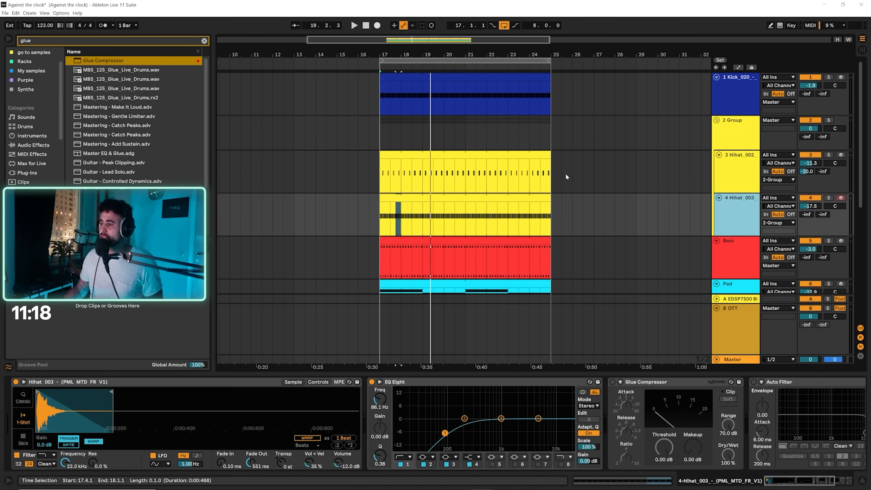
Step: Open the Hihat_002 MIDI clip and add a sixteenth C3 note at 1.4.4, directly after the bar's last hit
double_click(416, 152)
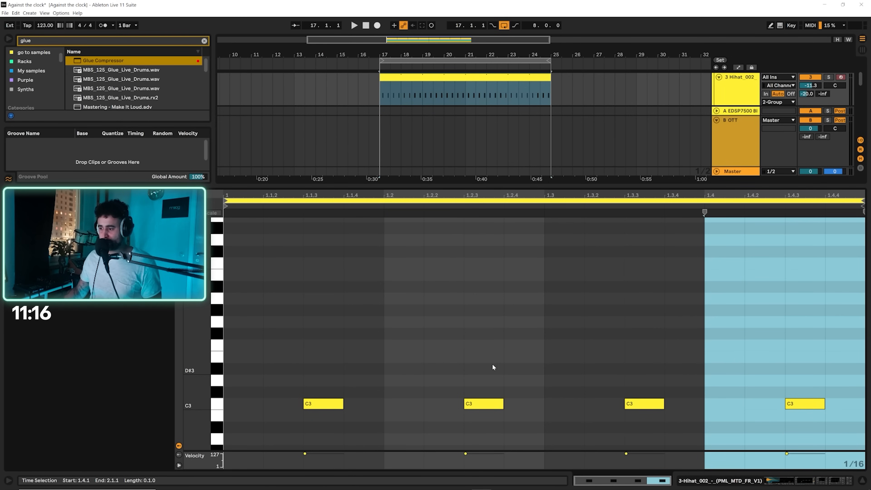
left_click(493, 368)
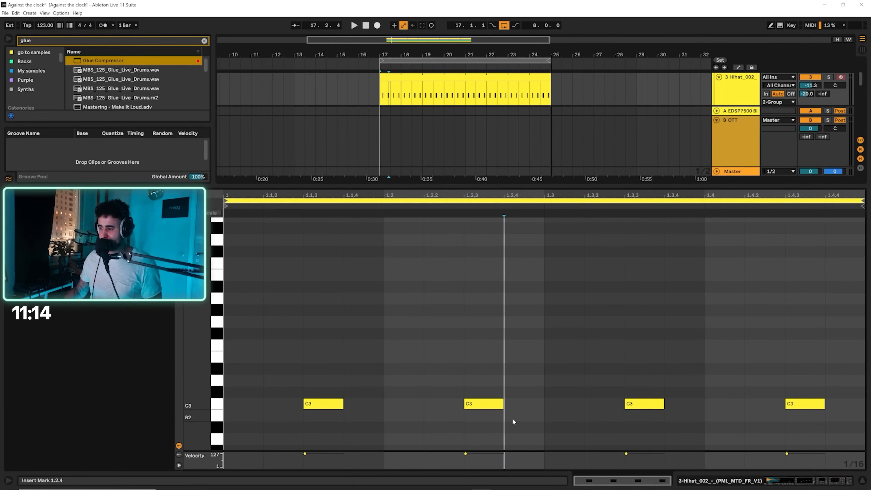
key("space")
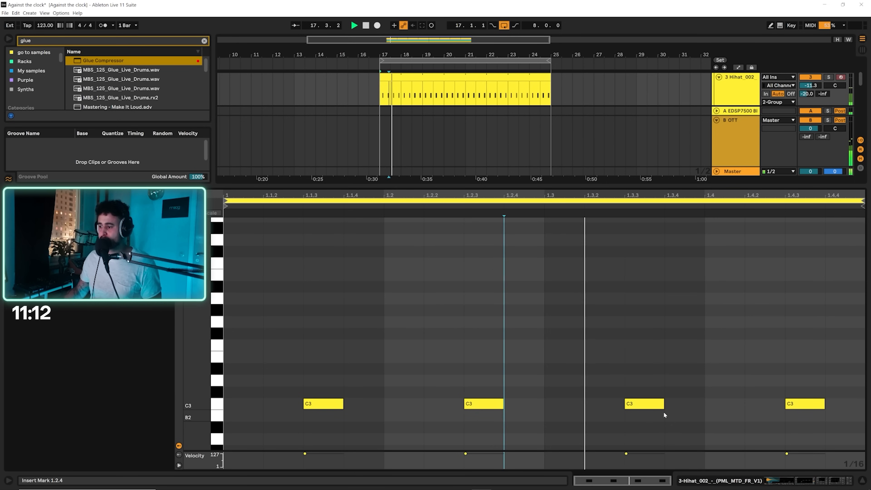
double_click(841, 405)
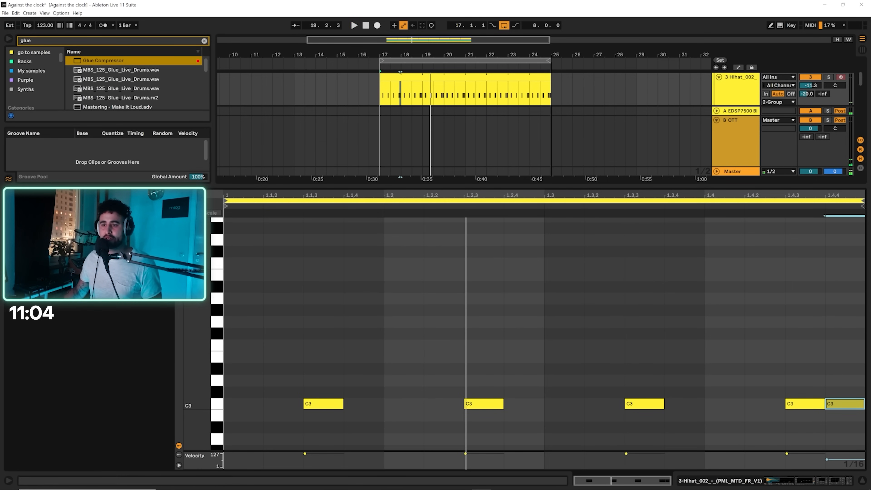
Step: Duplicate the Hihat_002 clip's pattern to two bars, add a velocity-73 C3 note at 2.4.2, and return to the track devices
key("ctrl+shift+d")
left_click(748, 379)
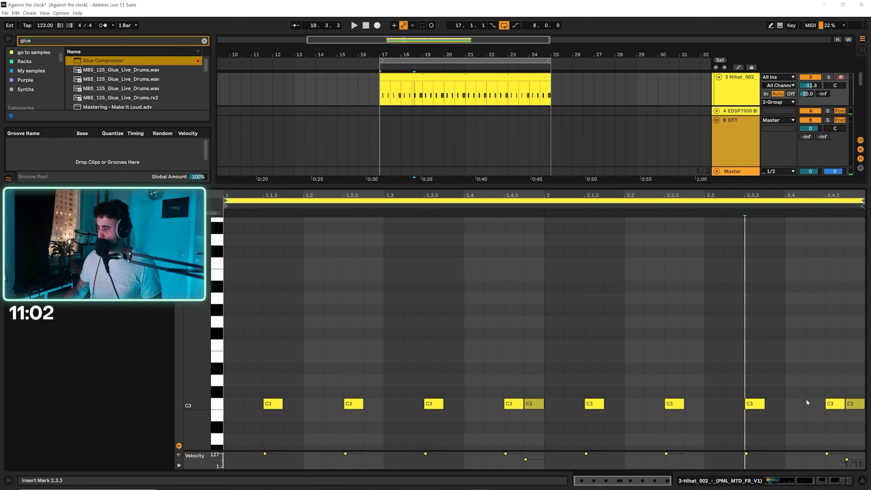
double_click(809, 405)
key("space")
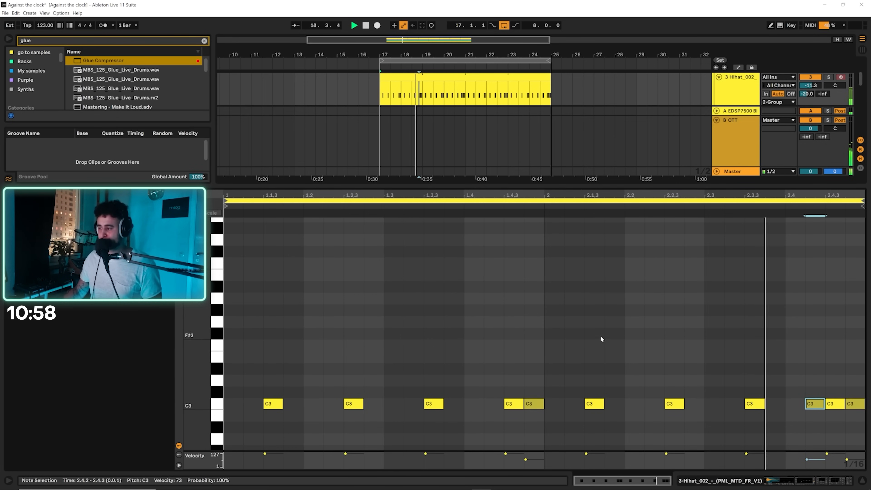
key("space")
key("shift+Tab")
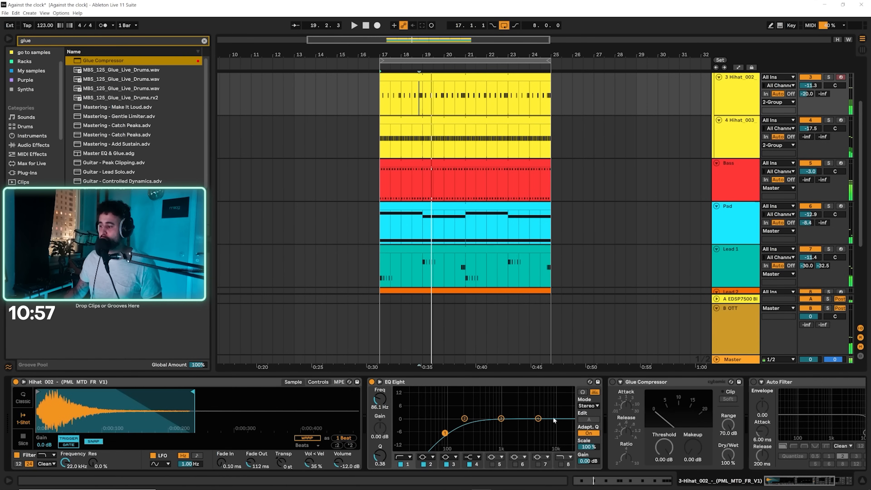
Step: Insert a new MIDI track and a new audio track between the Hihat_003 and Bass tracks
scroll(733, 160, "up", 3)
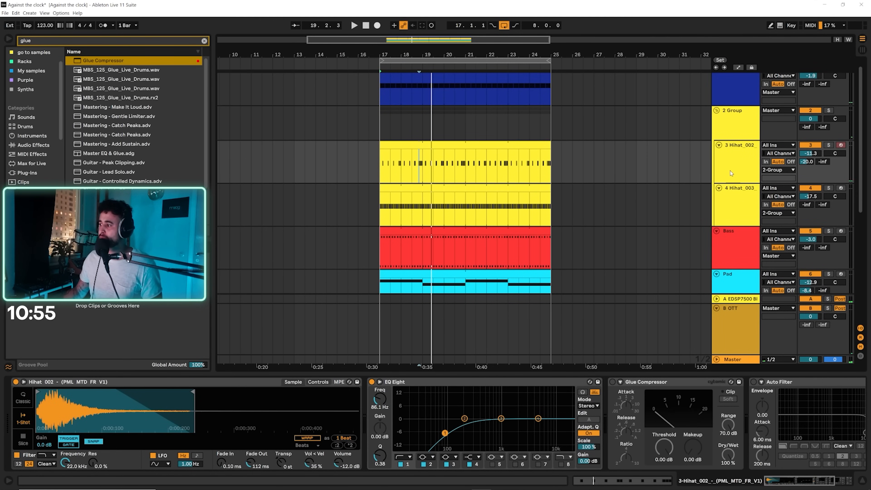
left_click(733, 127)
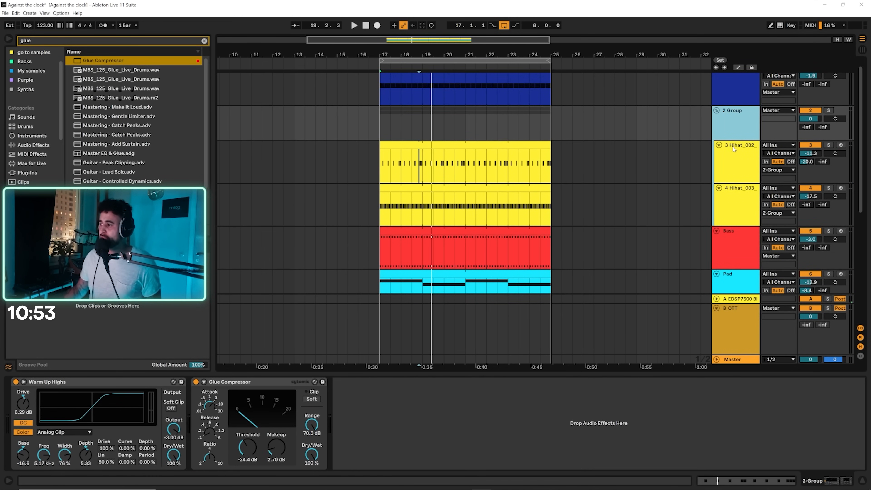
left_click(734, 246)
key("ctrl+shift+t")
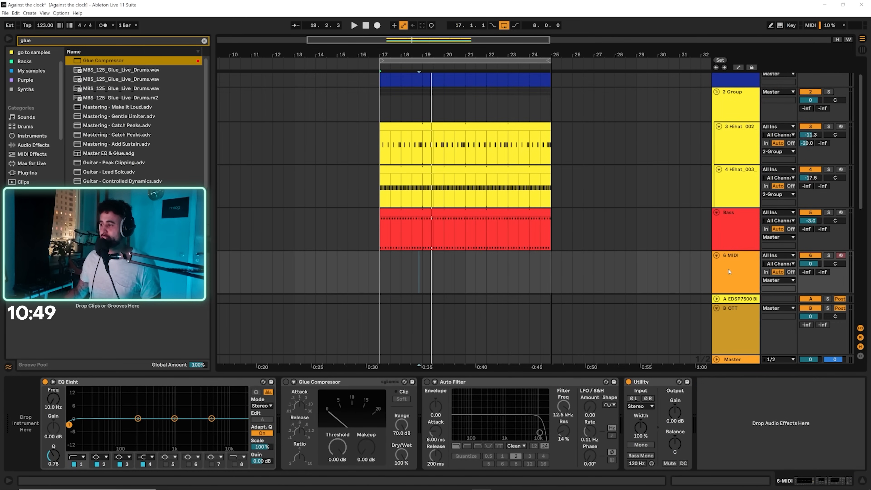
left_click_drag(739, 230, 740, 234)
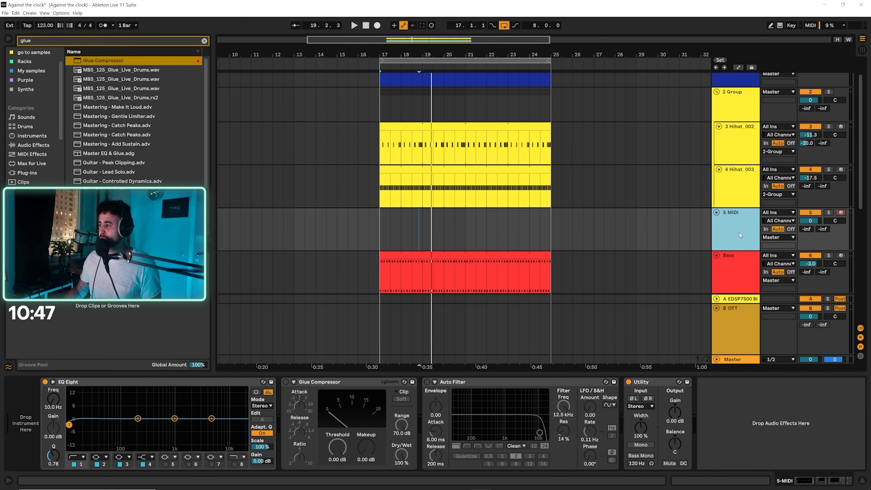
key("ctrl+t")
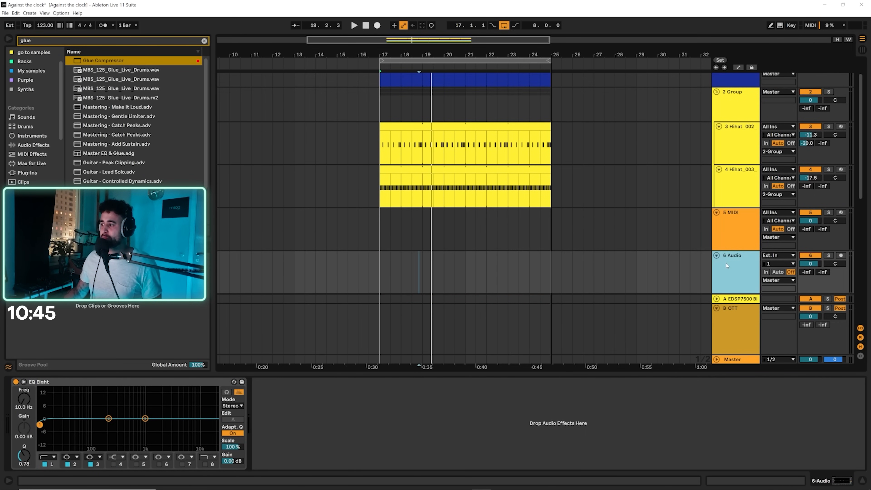
Step: Clear the browser search and open the Loops folder of the PML - Melodic Techno Drum Sample Pack
left_click(204, 41)
scroll(30, 154, "down", 5)
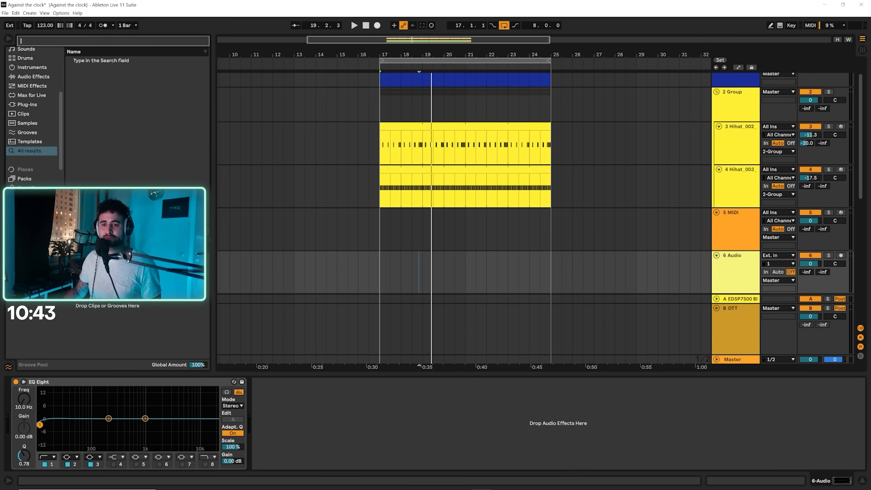
left_click(22, 161)
scroll(30, 155, "up", 2)
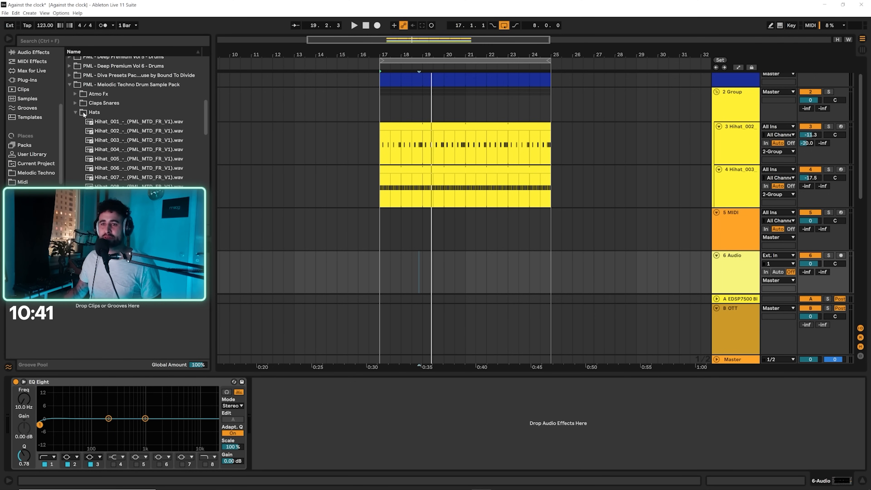
left_click(76, 112)
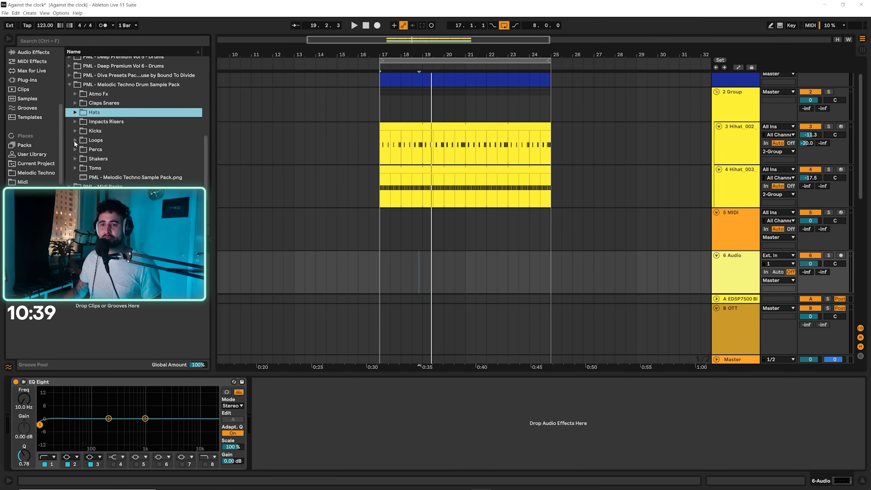
left_click(75, 140)
Step: Preview the first five drum loops in the Loops folder and return to Loop_003
left_click(133, 150)
left_click(133, 160)
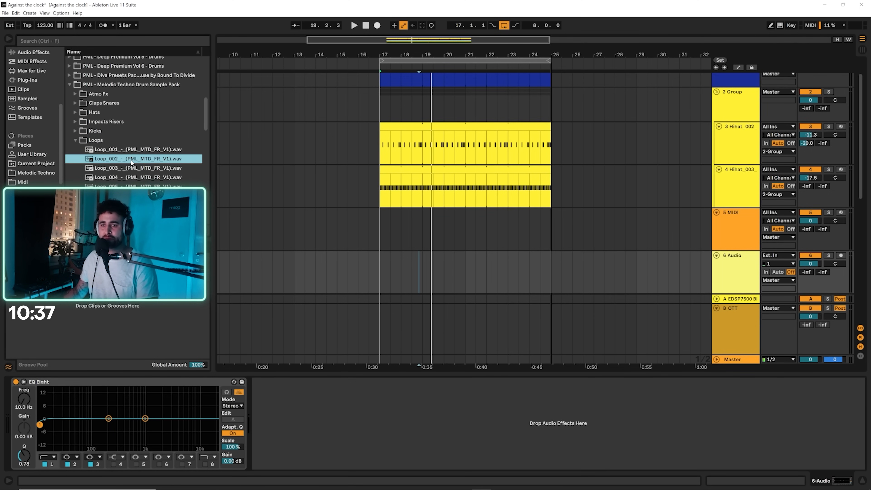
left_click(130, 170)
left_click(130, 179)
left_click(129, 188)
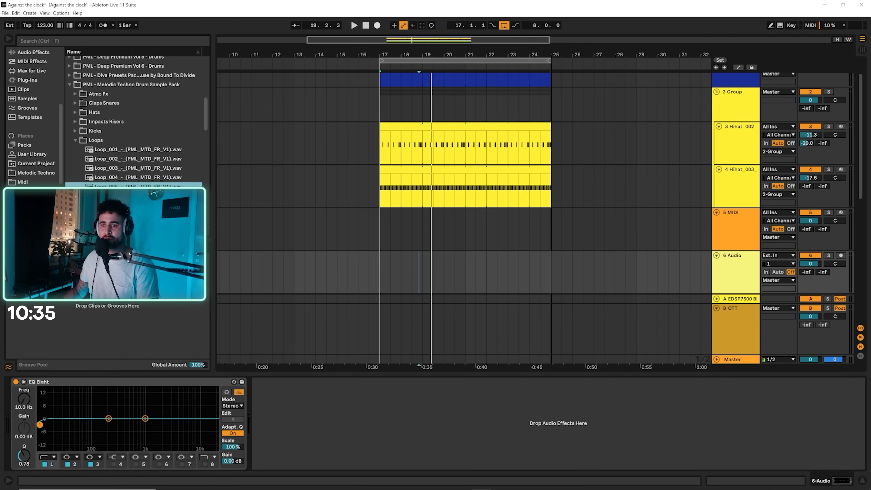
scroll(132, 144, "down", 2)
left_click(130, 137)
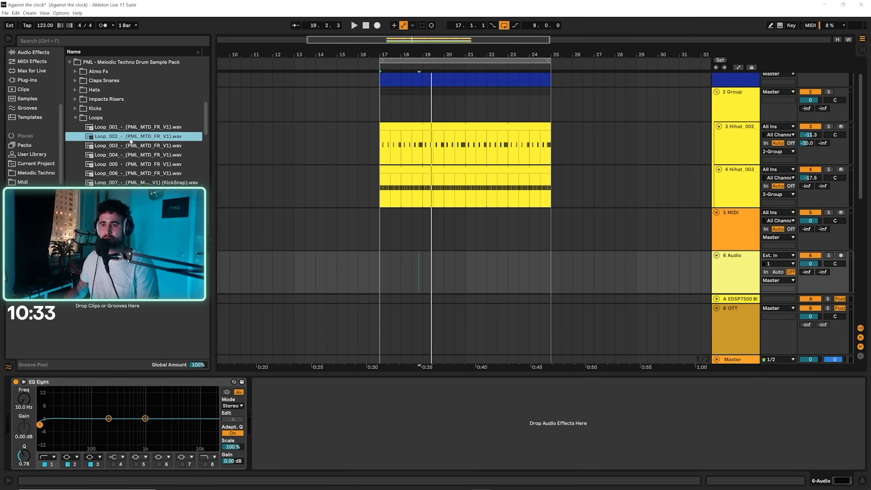
left_click(129, 153)
left_click(127, 165)
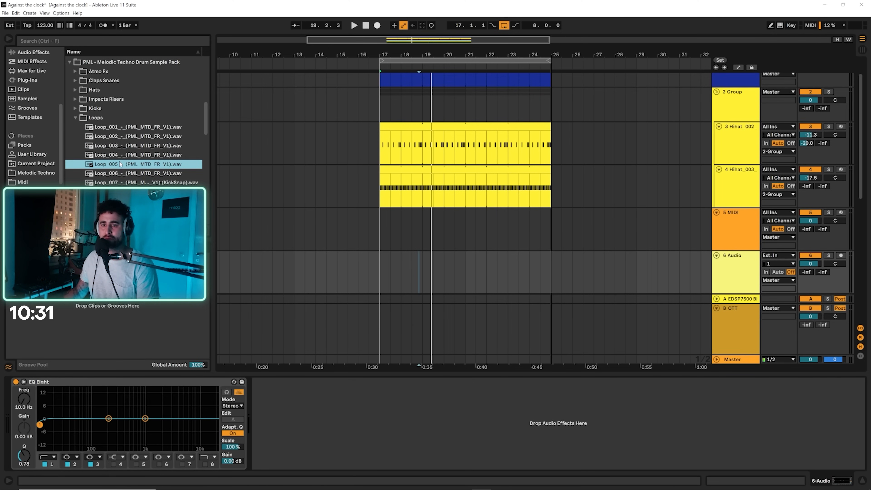
left_click(122, 147)
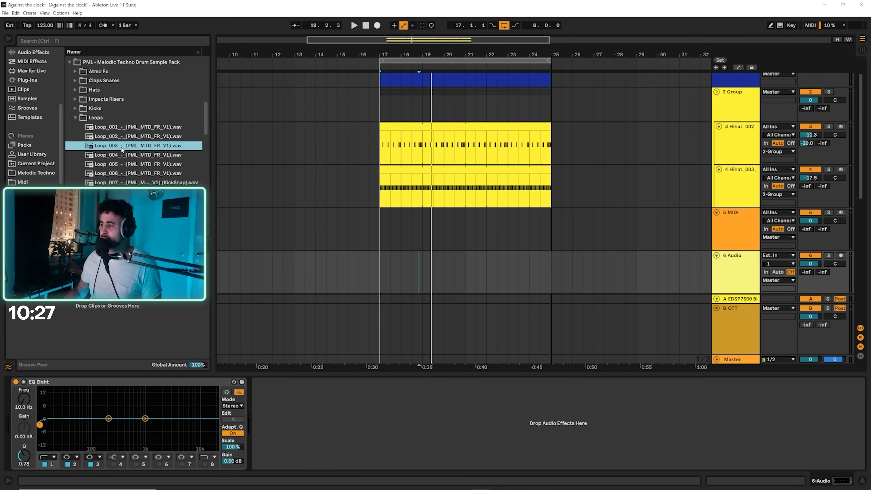
Step: Insert an audio track below Hihat_003 inside the hi-hat group and place Loop_003 on it at bar 17
left_click(742, 202)
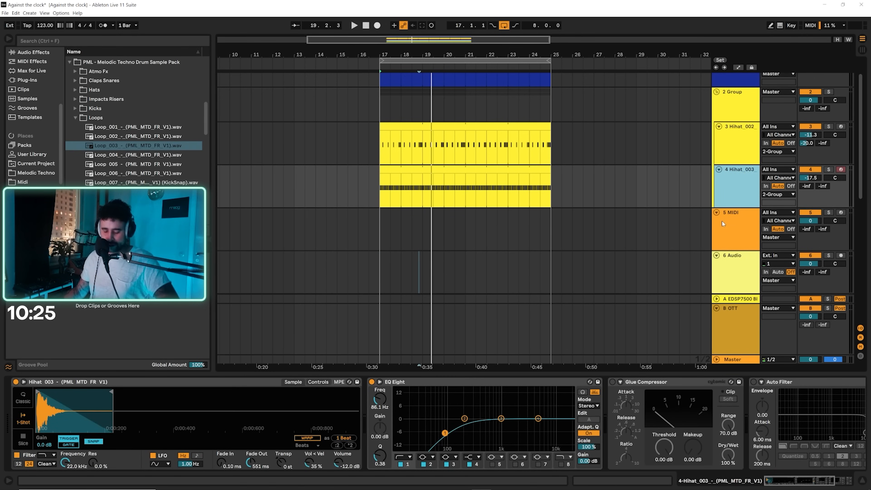
key("ctrl+t")
left_click_drag(140, 146, 384, 234)
Step: Set the Loop_003 track volume to -28.8 dB and extend its clip to bar 25 during playback
left_click_drag(810, 221, 810, 250)
key("space")
left_click_drag(422, 227, 551, 226)
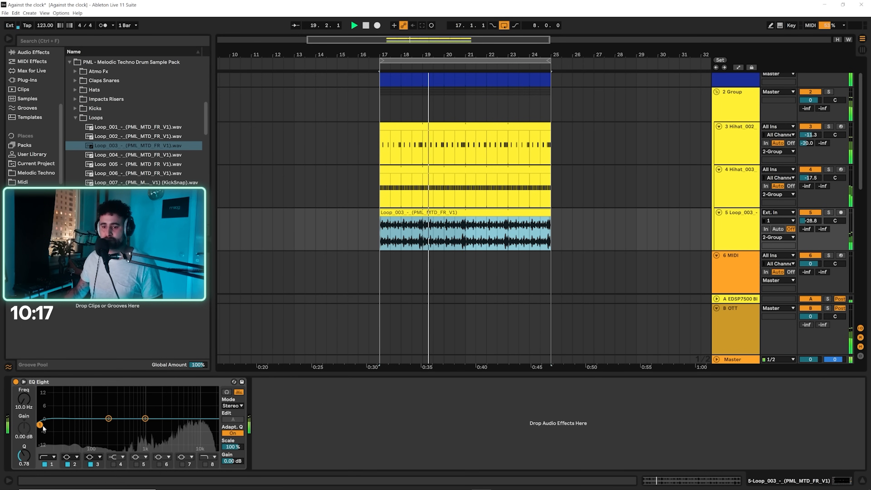
Step: Low-cut Loop_003 at 774 Hz with Q 0.63 in EQ Eight, end its solo, and set its track volume to -22.1 dB
left_click_drag(40, 425, 139, 427)
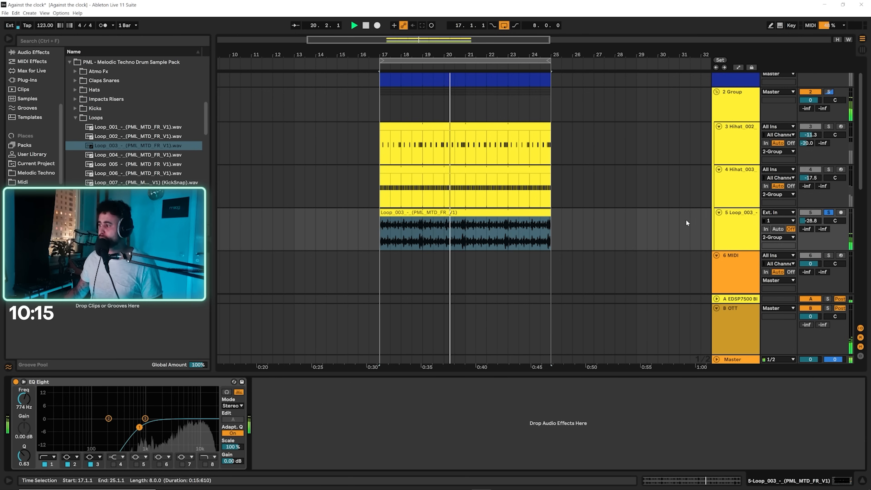
left_click(829, 212)
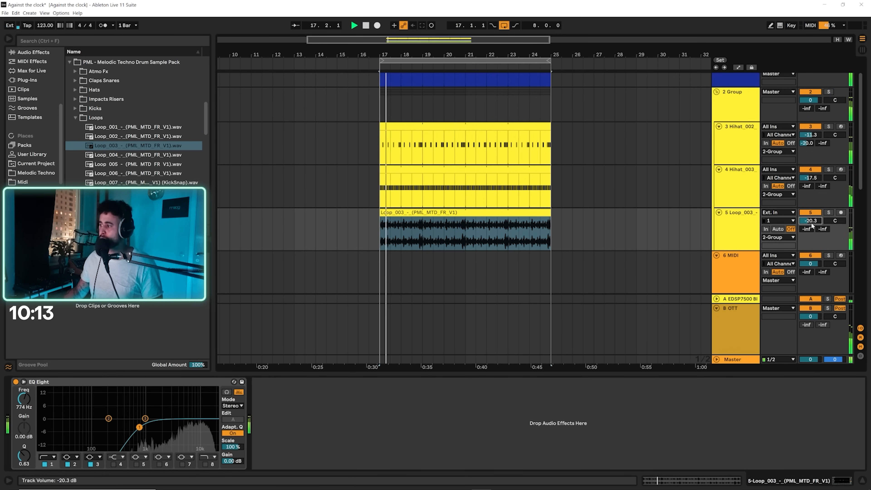
left_click_drag(810, 223, 809, 227)
key("space")
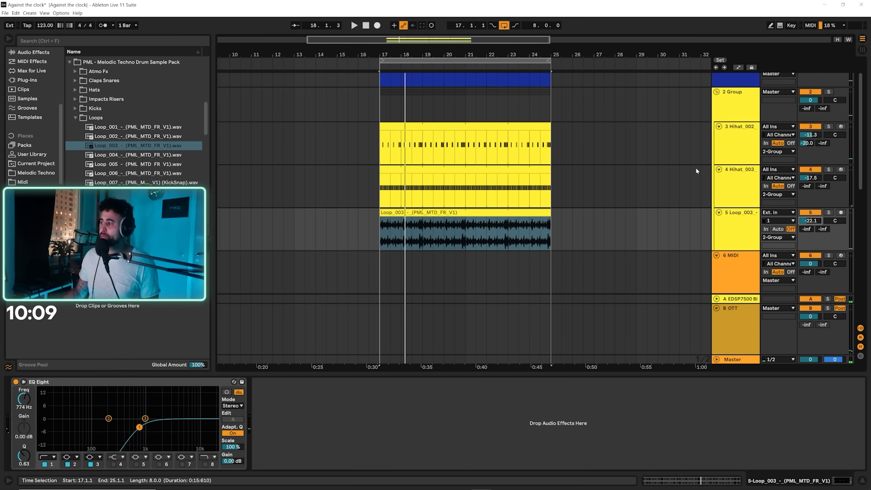
Step: Insert another audio track below Loop_003 and move it out of the hi-hat group so it outputs to Master
left_click(751, 240)
scroll(717, 258, "down", 2)
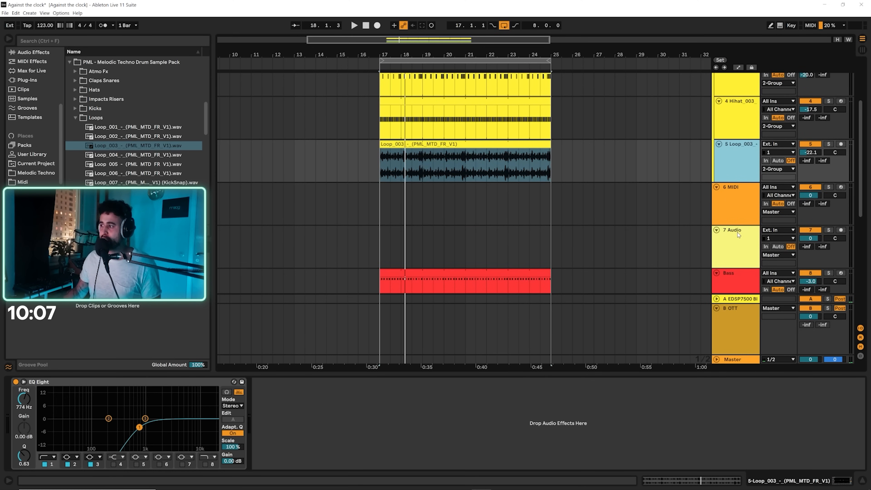
key("Down")
key("Up")
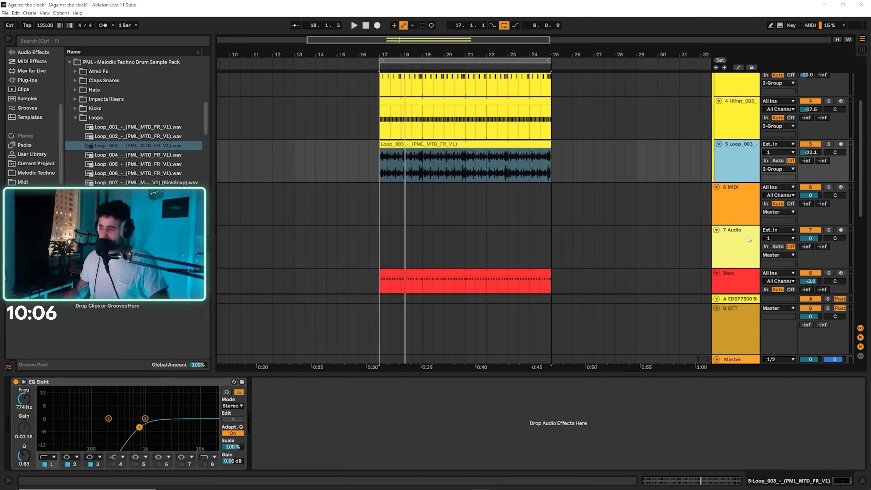
key("ctrl+t")
scroll(124, 176, "down", 2)
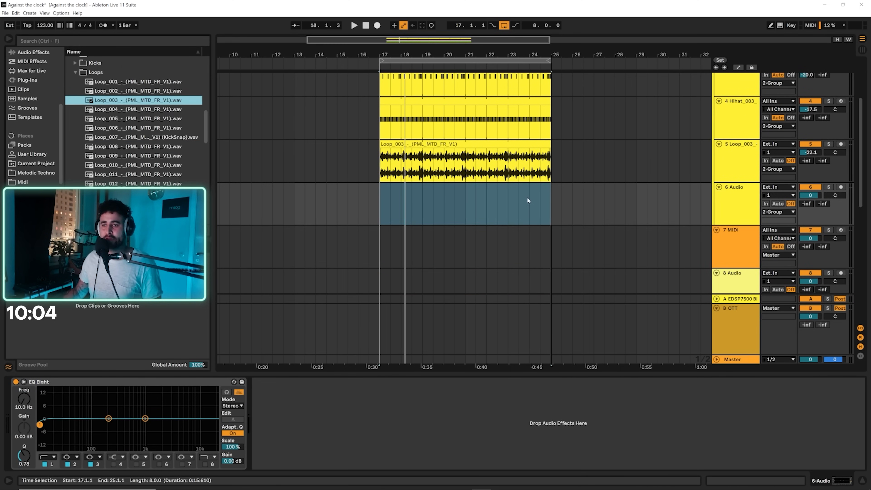
left_click_drag(730, 217, 730, 227)
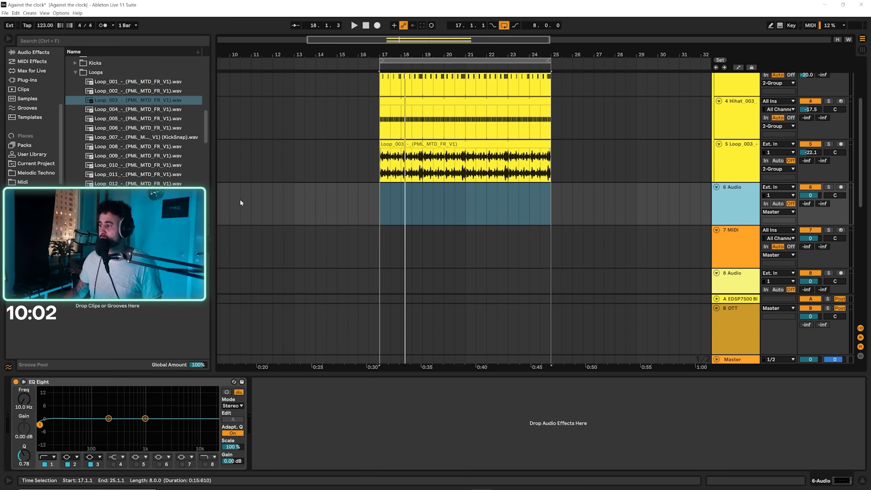
Step: Browse the drum loops and place Loop_024 at bar 17 on the empty audio track below Loop_003
left_click(136, 165)
left_click(131, 184)
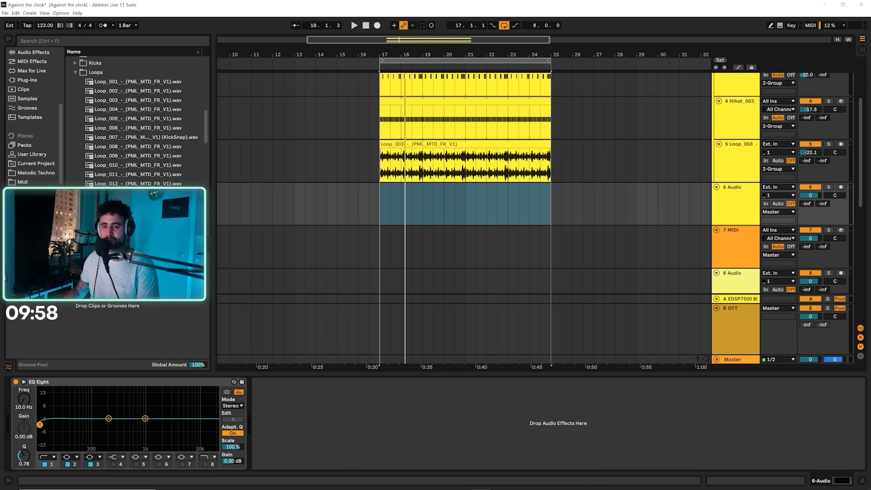
scroll(137, 124, "down", 1)
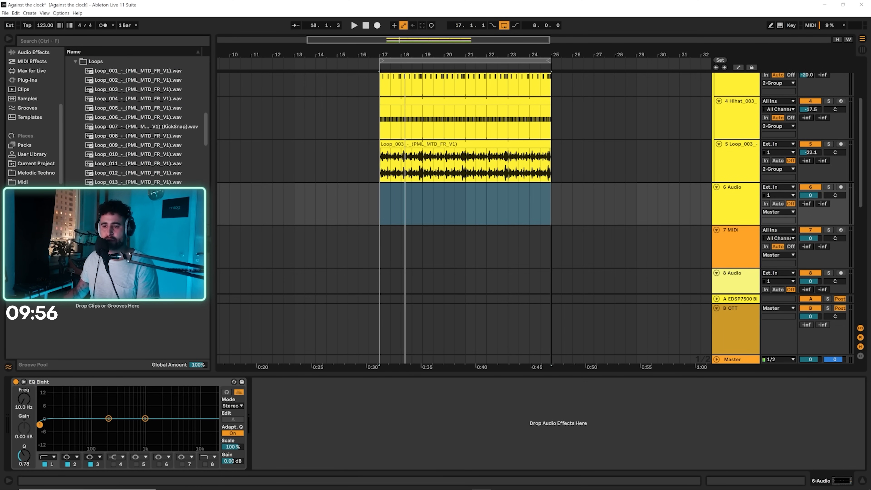
scroll(137, 124, "down", 1)
scroll(138, 123, "down", 1)
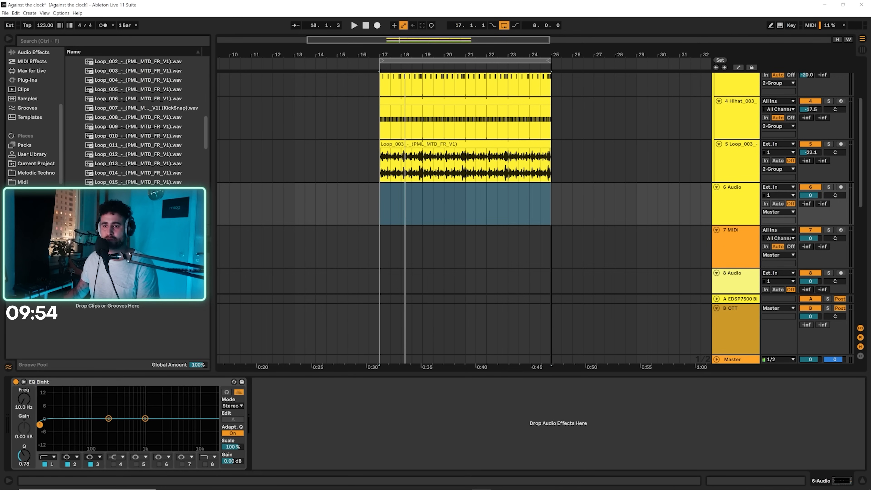
scroll(137, 124, "down", 1)
scroll(138, 124, "down", 1)
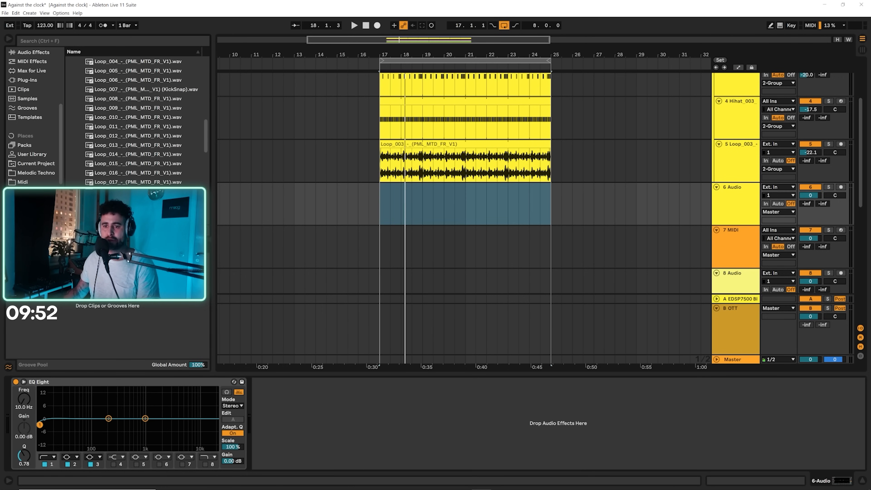
scroll(137, 124, "down", 1)
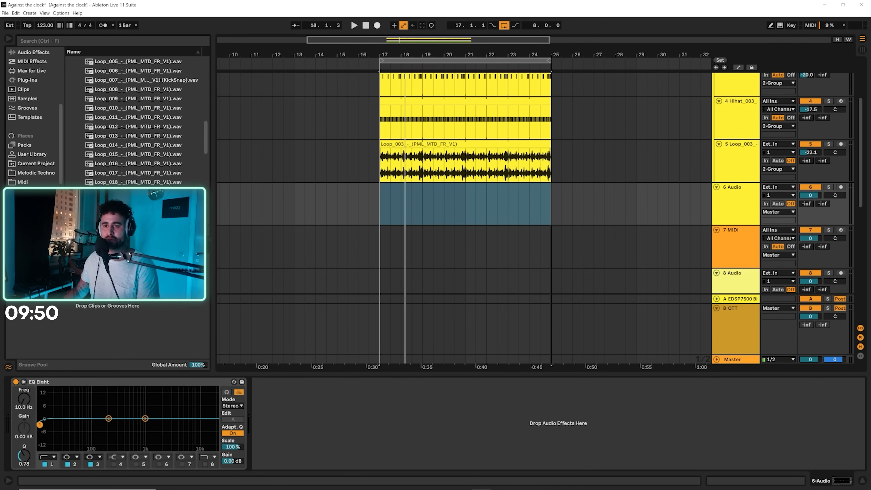
scroll(138, 124, "down", 1)
scroll(159, 182, "down", 1)
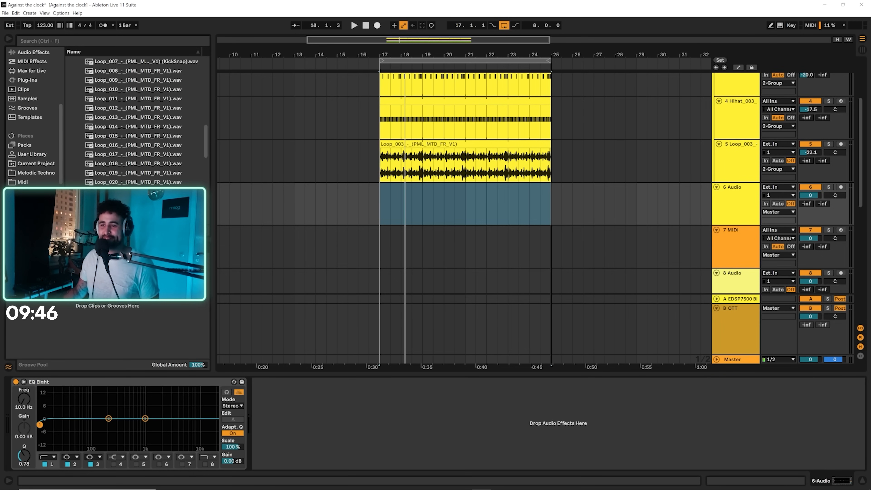
left_click_drag(137, 219, 383, 206)
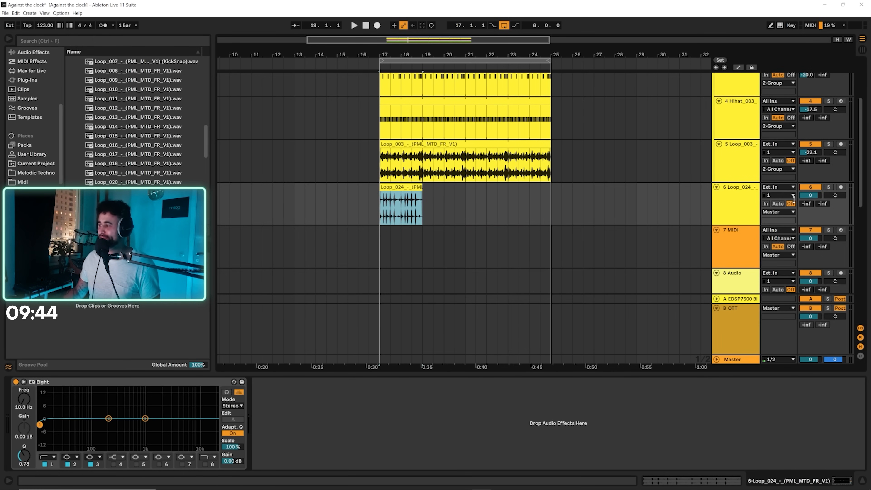
Step: Extend the Loop_024 clip to bar 25 and set its track volume to -19.4 dB during playback
key("space")
mouse_move(811, 195)
left_mouse_down()
mouse_move(811, 213)
mouse_move(811, 197)
left_mouse_up()
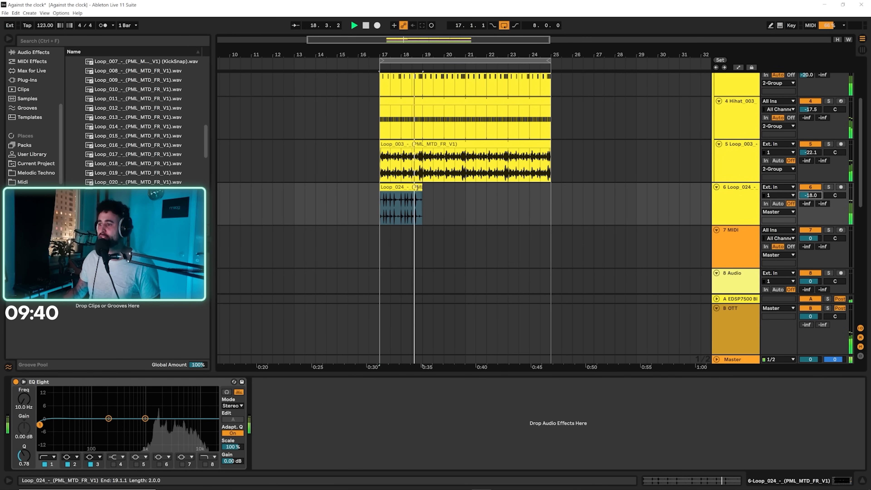
left_click_drag(416, 187, 552, 192)
left_click_drag(811, 196, 811, 197)
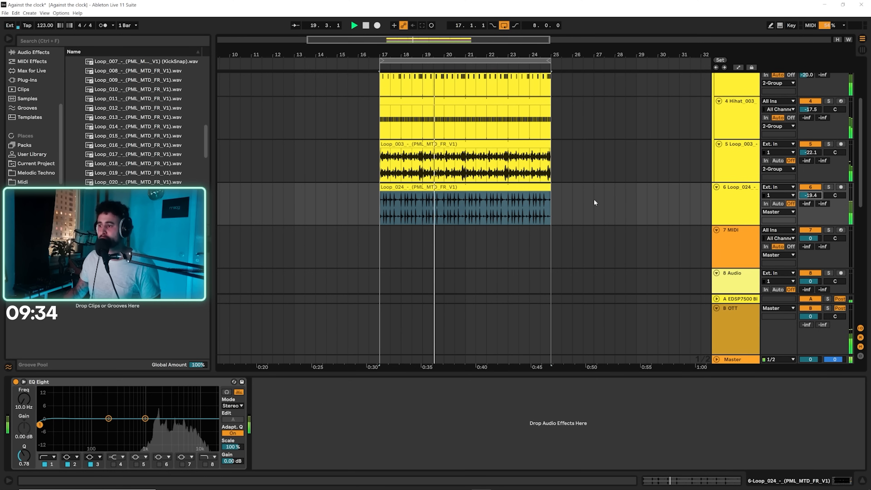
left_click(495, 206)
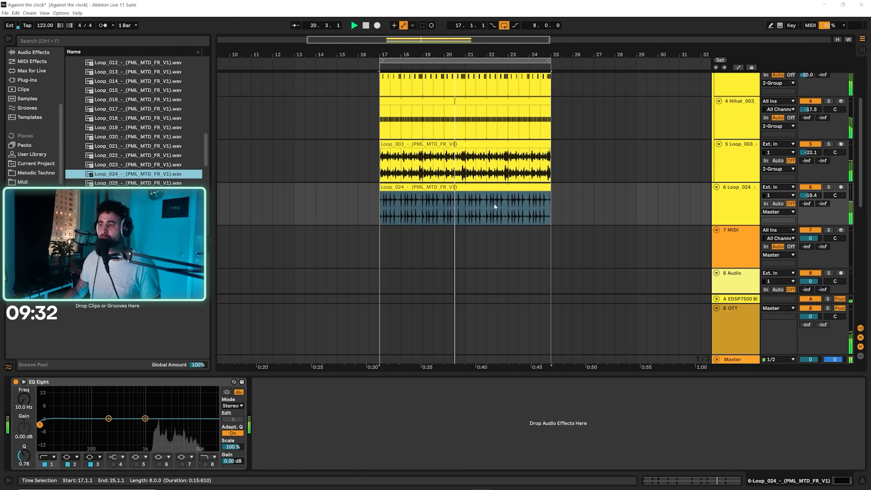
left_click(739, 208)
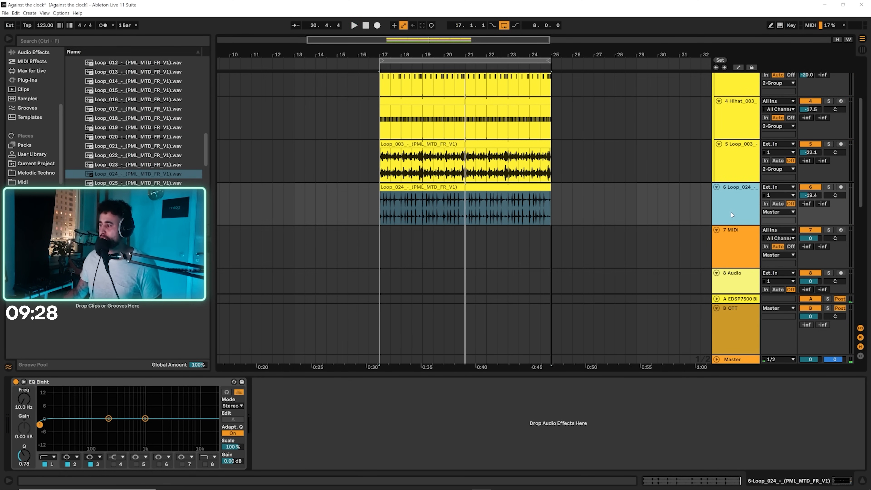
Step: Load the ClapSnare_002 sample from the Claps Snares folder onto the empty MIDI track below Loop_024
left_click(728, 251)
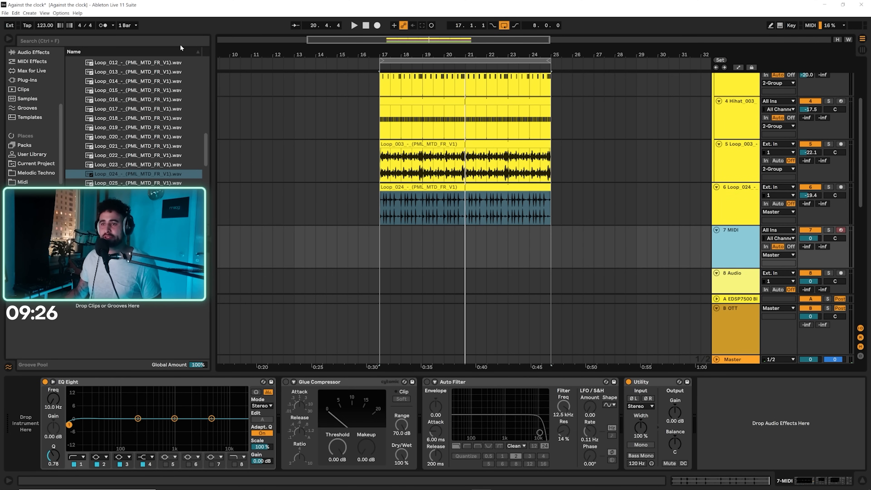
scroll(79, 154, "up", 6)
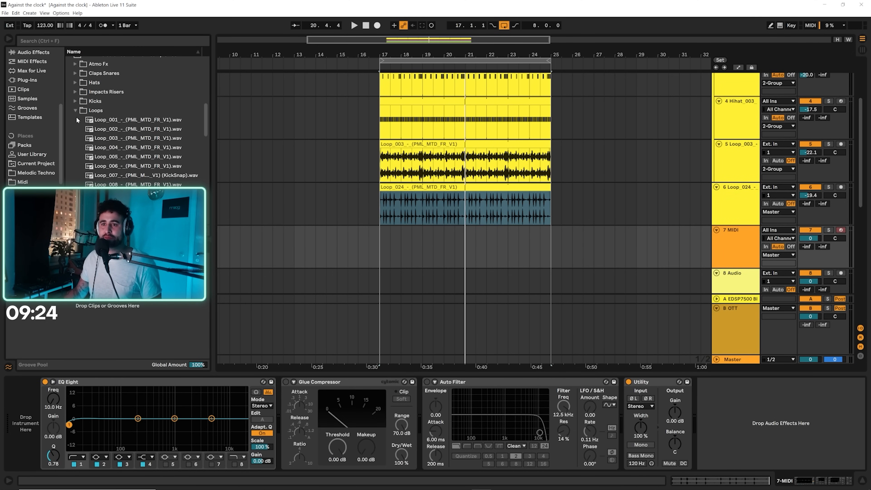
left_click(75, 111)
left_click(75, 73)
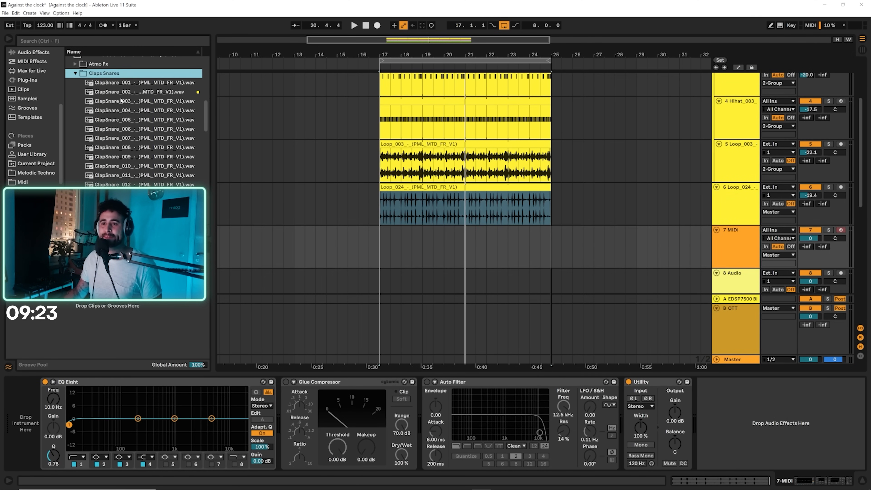
left_click(132, 91)
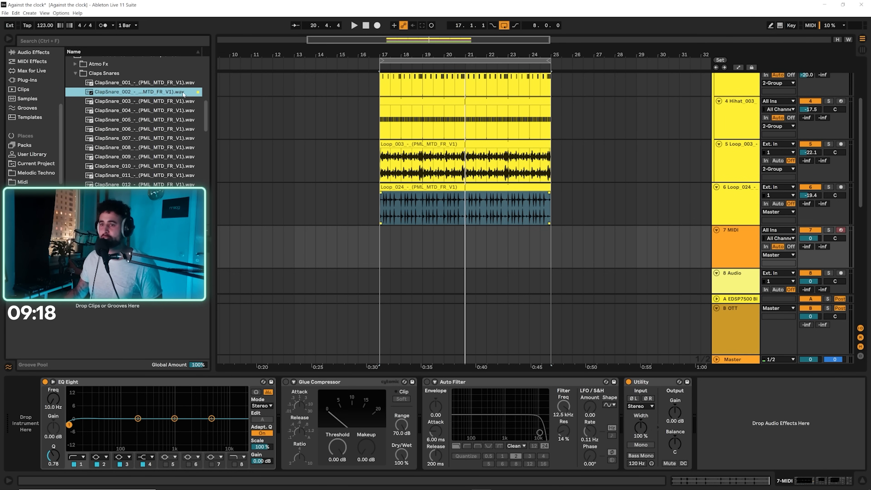
double_click(112, 90)
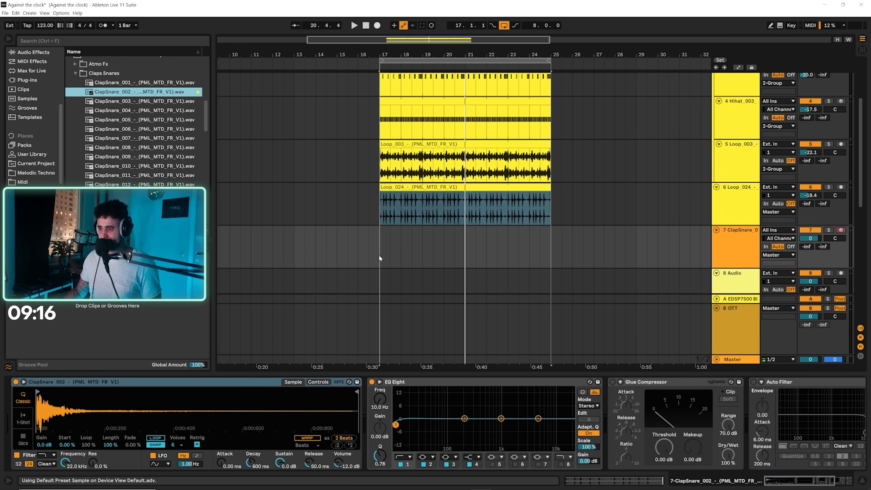
Step: Create a one-bar MIDI clip at bar 17 on the ClapSnare_002 track with C3 sixteenth notes on beats 2 and 4
left_click_drag(378, 254, 404, 254)
key("ctrl+shift+m")
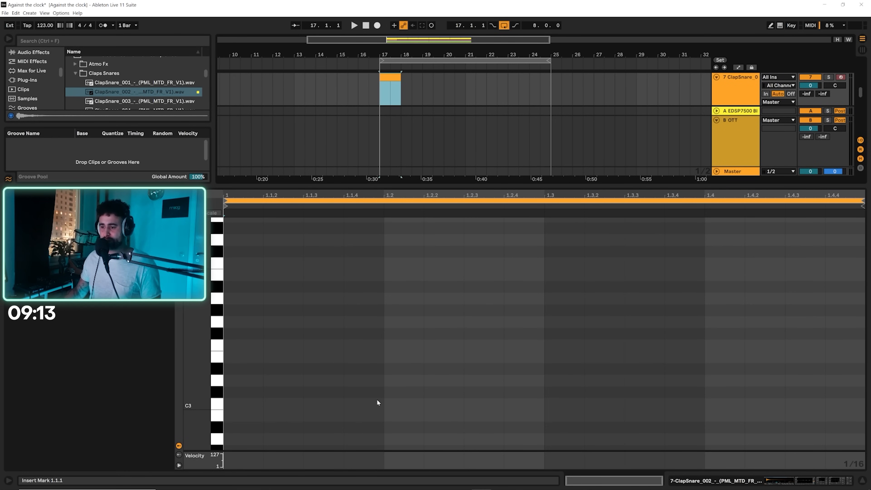
double_click(405, 403)
key("space")
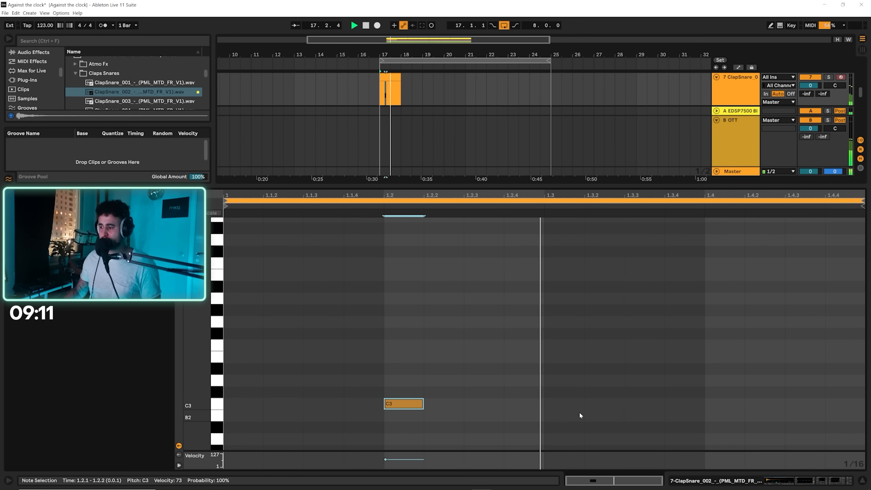
double_click(713, 404)
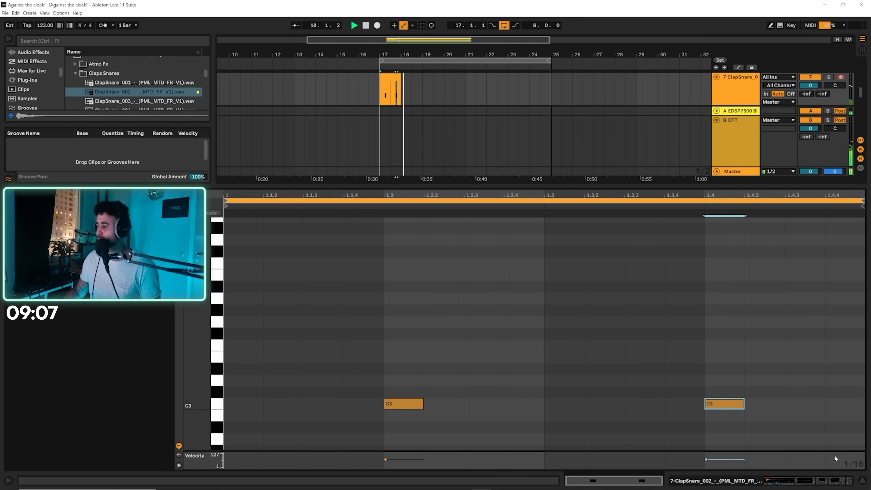
Step: Extend the ClapSnare_002 MIDI clip to bar 25 and duplicate its track
left_click(863, 481)
left_click_drag(399, 80, 551, 80)
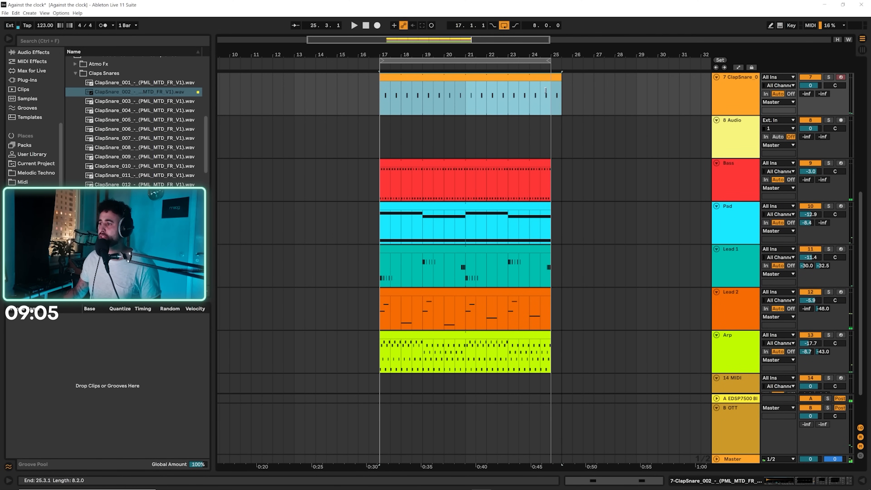
left_click(734, 95)
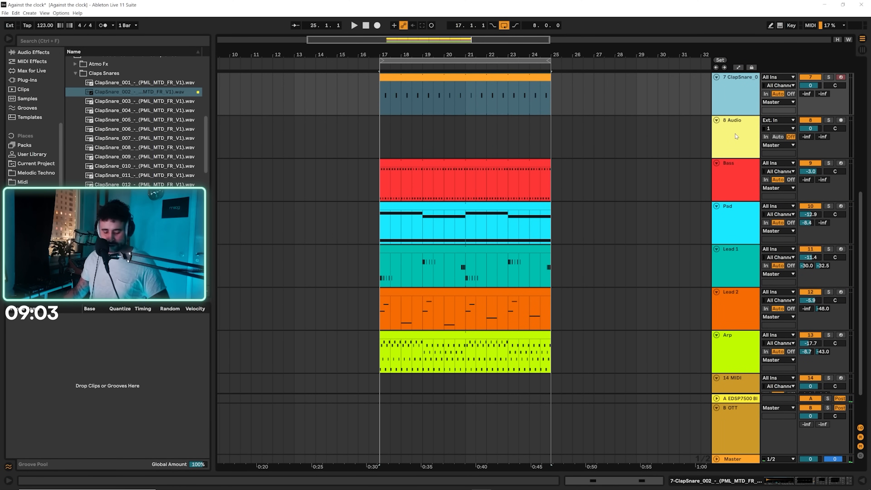
key("ctrl+d")
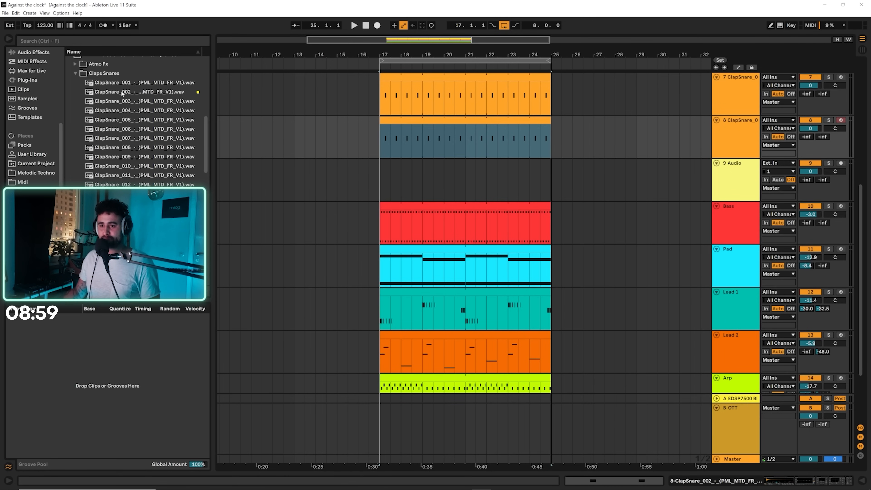
Step: Audition other claps, replace the duplicate track's sample with ClapSnare_006, and set its Simpler to 1-Shot mode
left_click(135, 120)
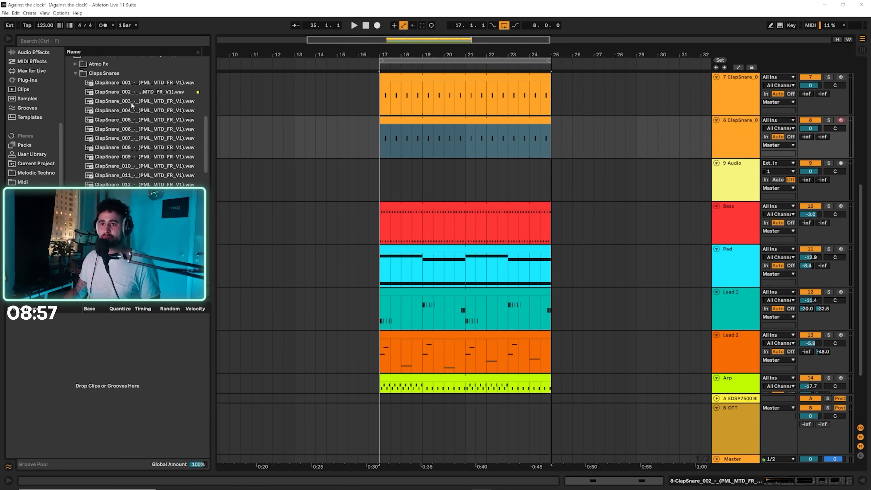
left_click(131, 102)
left_click(129, 112)
left_click(128, 120)
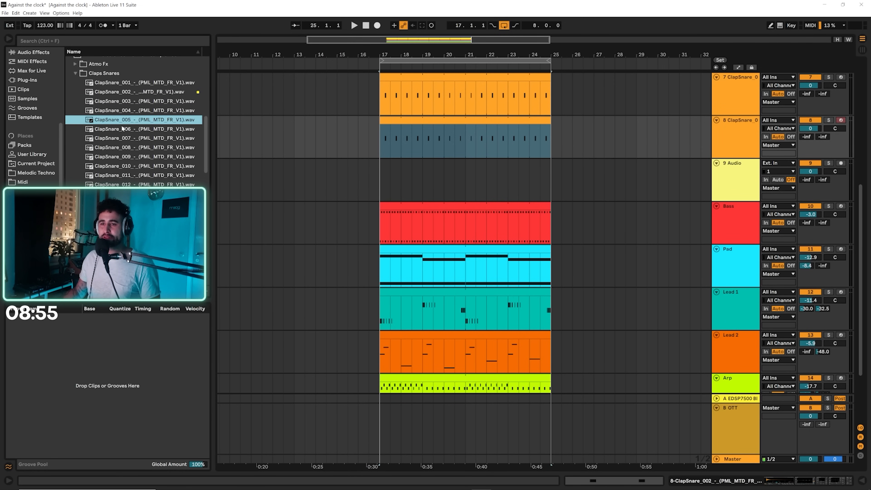
left_click(122, 128)
left_click(119, 139)
left_click(122, 129)
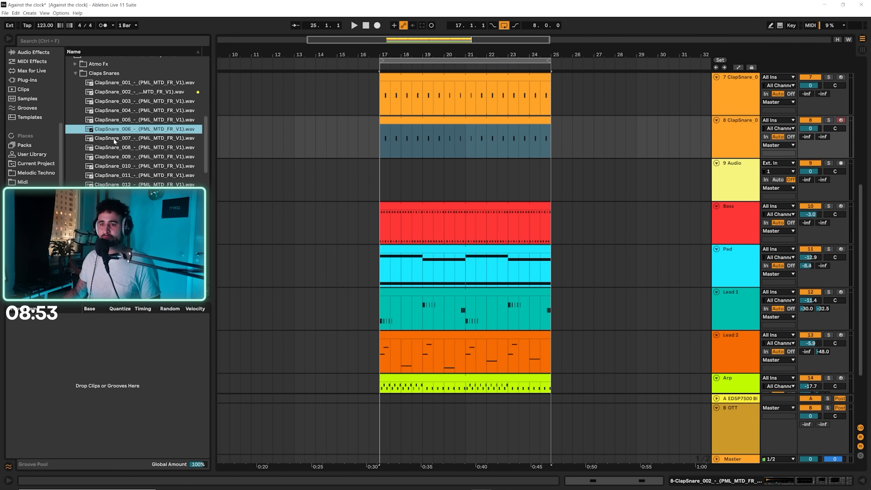
key("space")
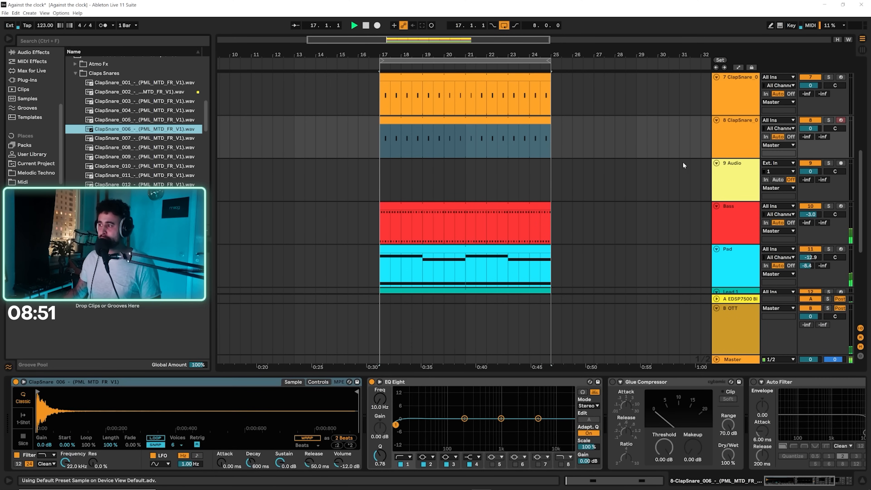
left_click(18, 422)
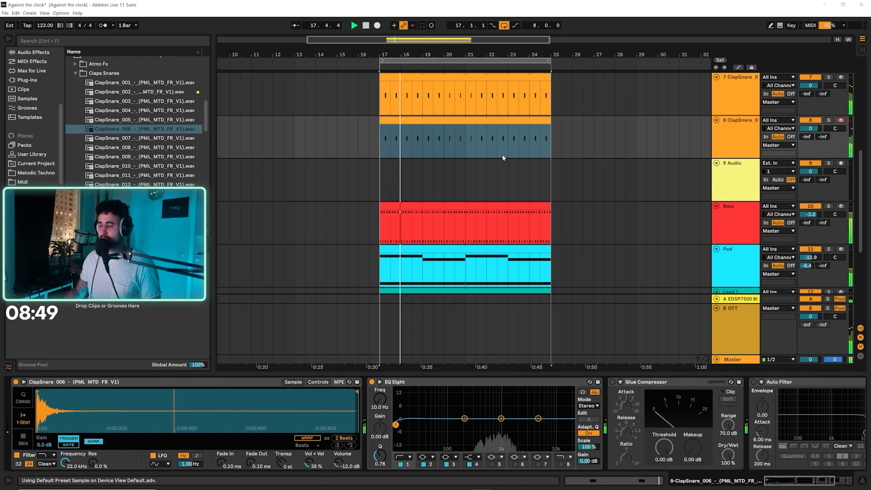
Step: Group the two ClapSnare tracks under the name Snare and fold the group
scroll(689, 166, "up", 3)
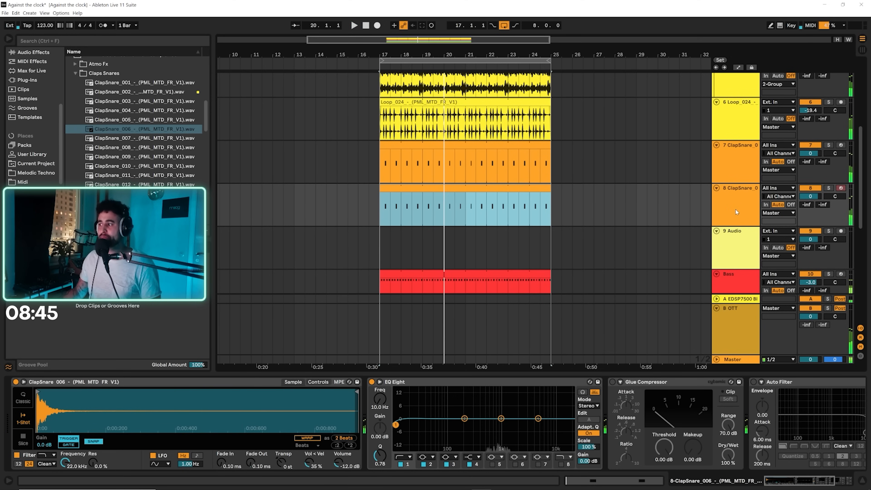
left_click(723, 196)
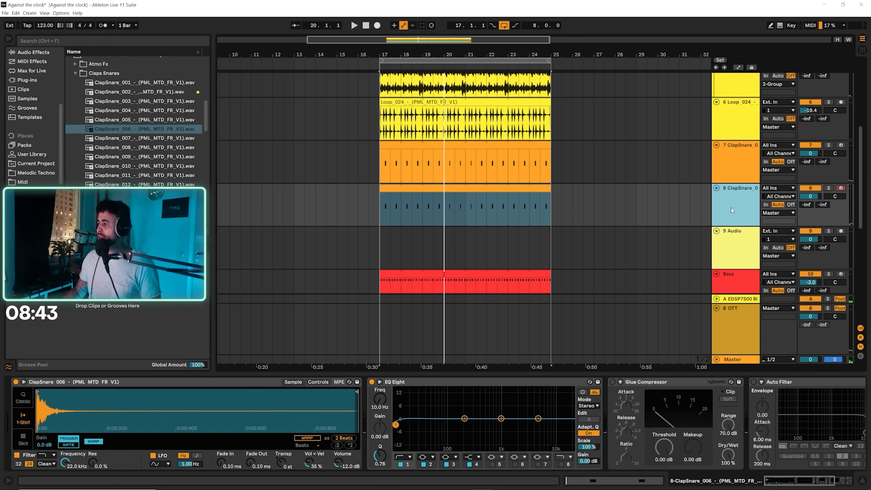
scroll(716, 183, "down", 2)
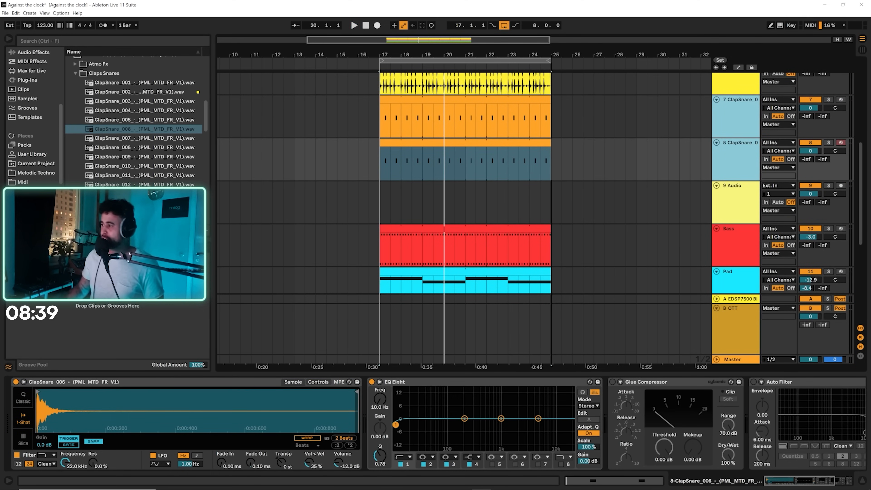
key("ctrl+g")
key("ctrl+r")
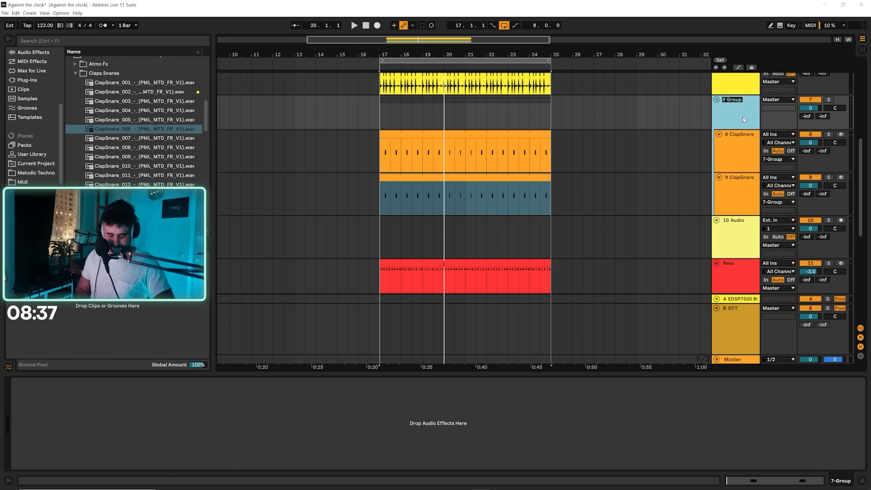
key("BackSpace")
type("Snar")
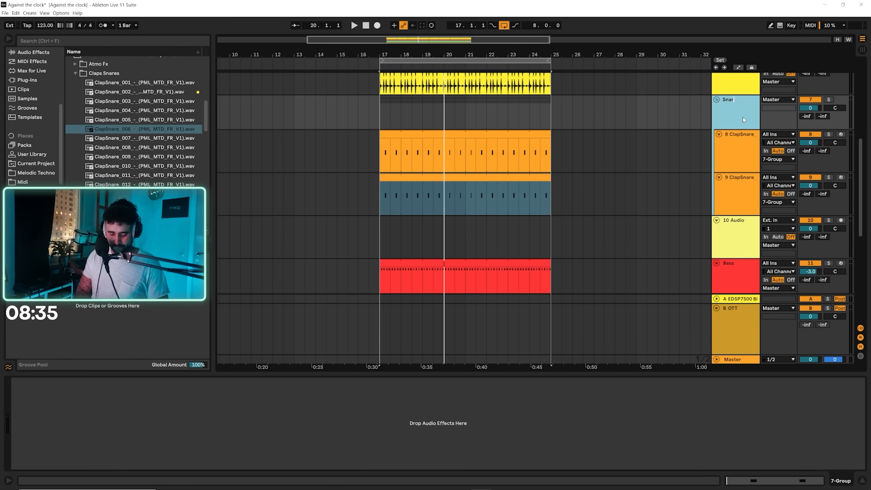
type("e")
key("Return")
left_click(716, 100)
Step: Play back the loop from bar 17 and insert a new audio track directly below the Arp track
key("space")
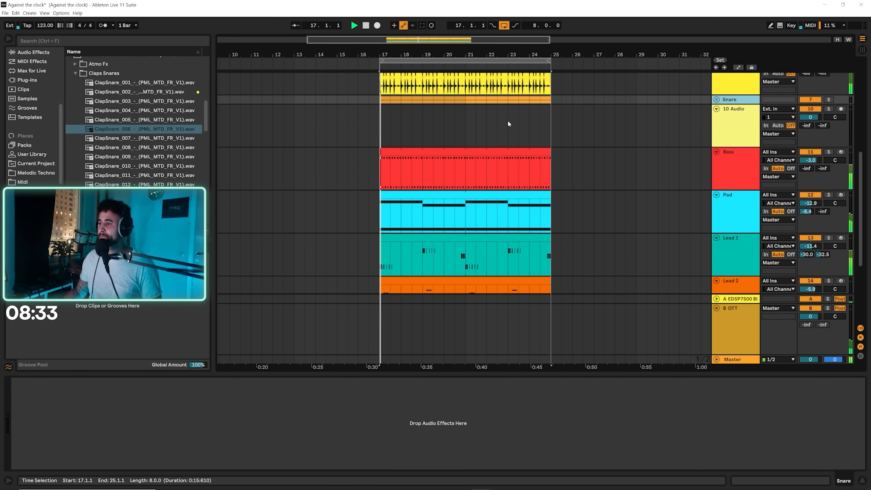
scroll(600, 169, "down", 5)
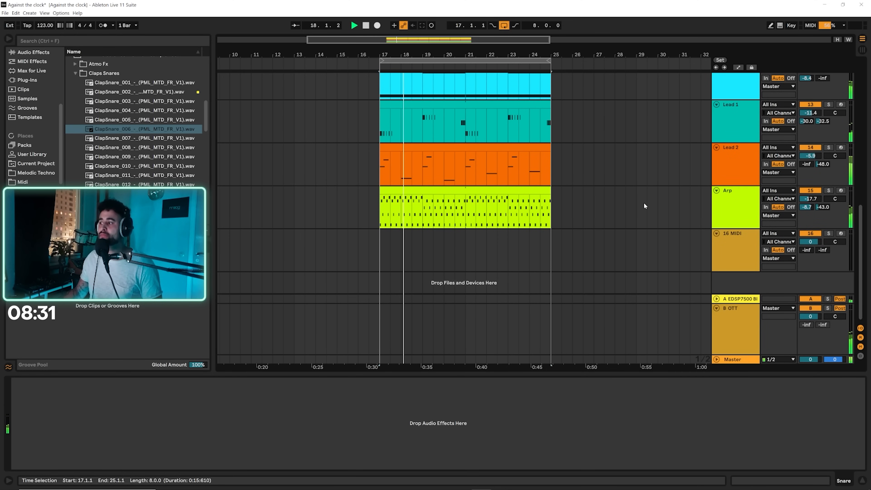
left_click(733, 223)
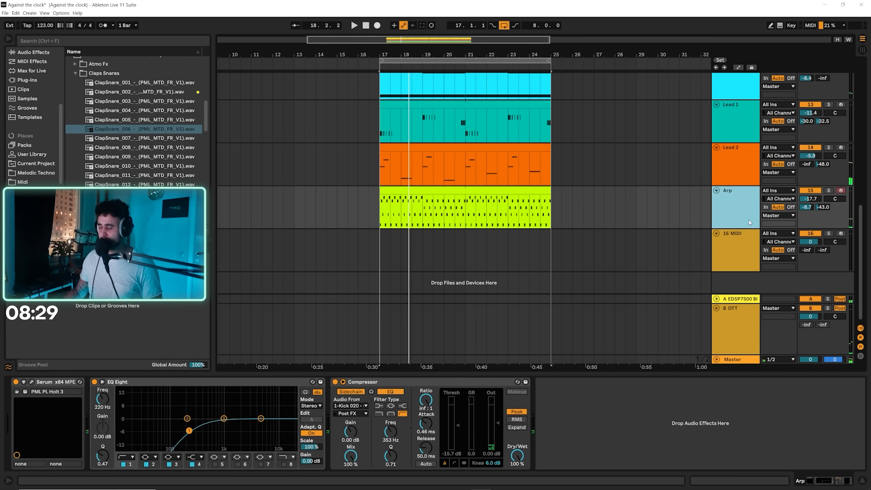
key("ctrl+t")
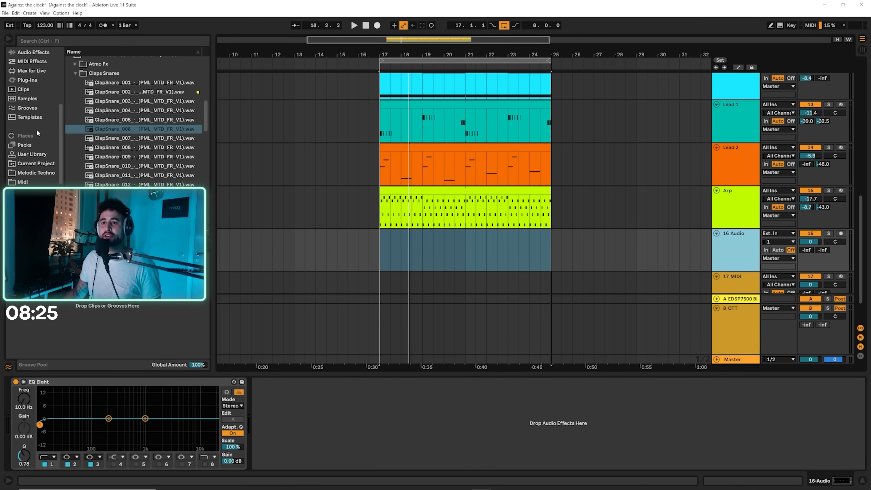
Step: Fold the PML - Melodic Techno Drum Sample Pack folder and look through the other packs in the PML library
scroll(32, 151, "down", 3)
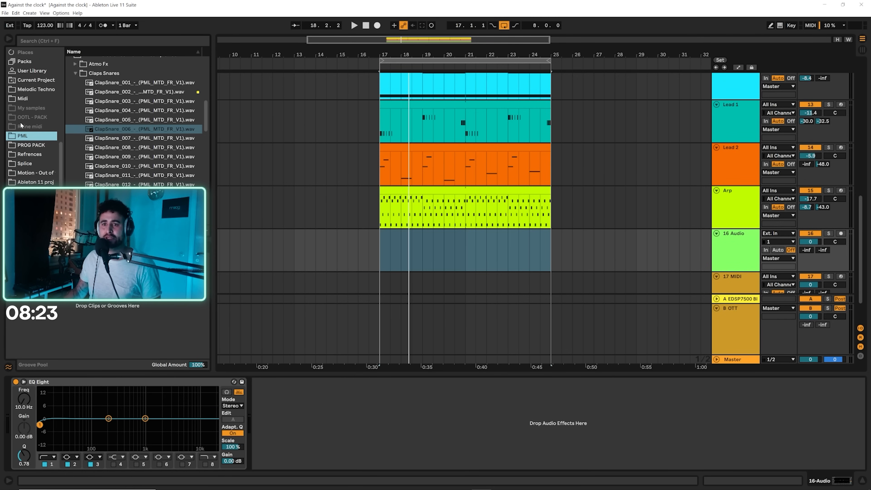
scroll(89, 96, "up", 3)
scroll(88, 96, "up", 1)
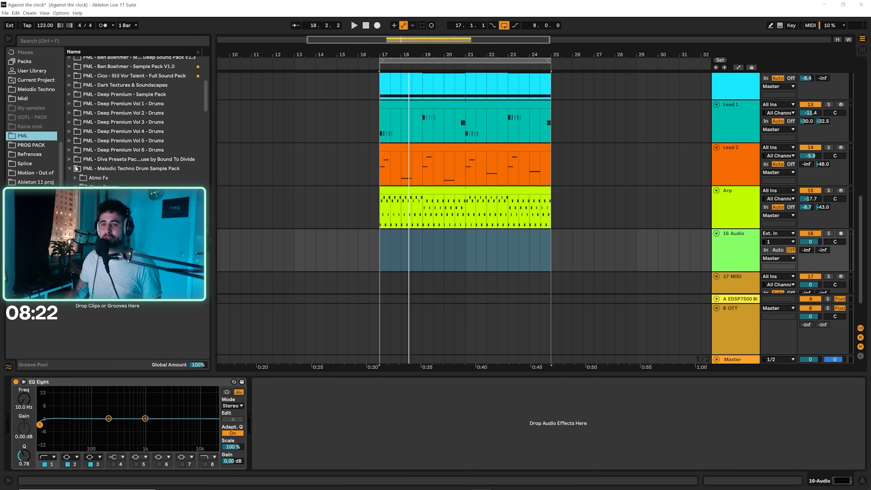
left_click(70, 168)
scroll(96, 113, "down", 2)
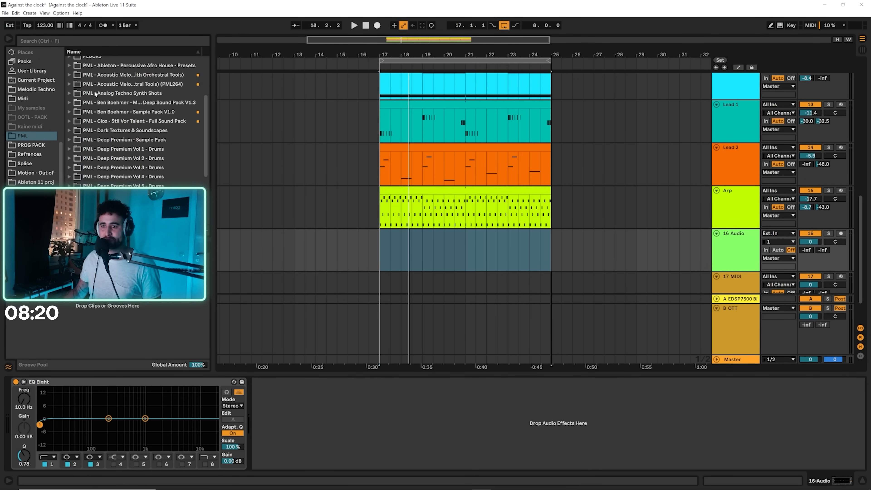
scroll(80, 170, "up", 5)
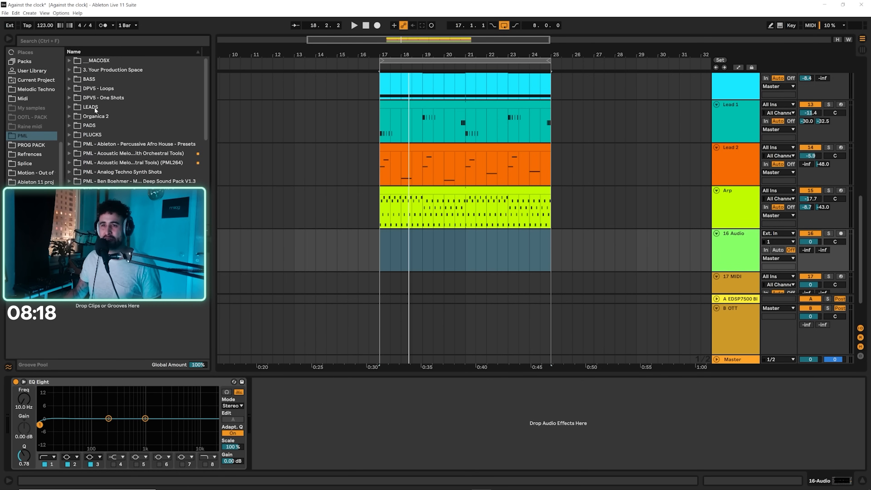
Step: Expand the PML264 acoustic melodic pack down to the Instruments folder inside its Samples folder
left_click(69, 163)
left_click_drag(213, 167, 248, 168)
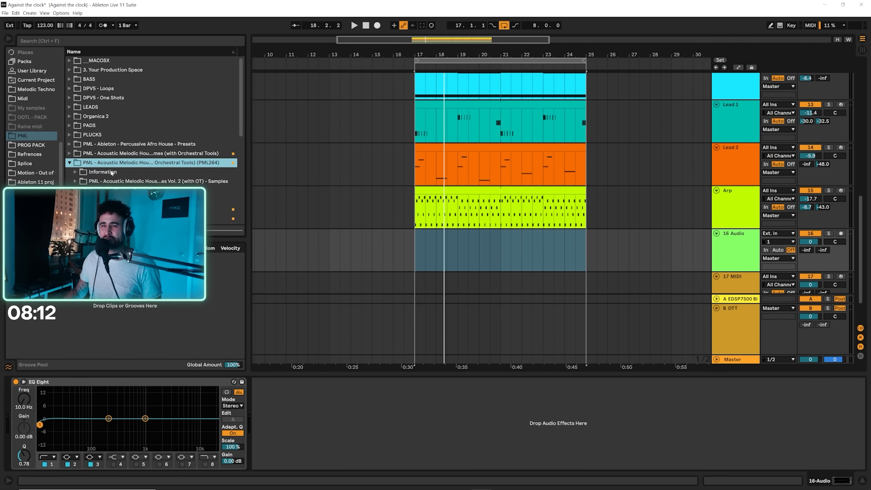
left_click_drag(249, 158, 206, 160)
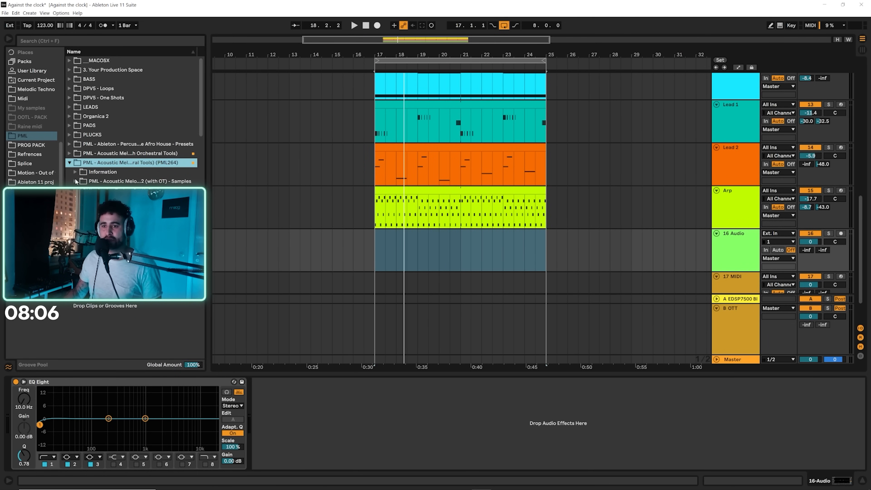
left_click(82, 181)
left_click(75, 181)
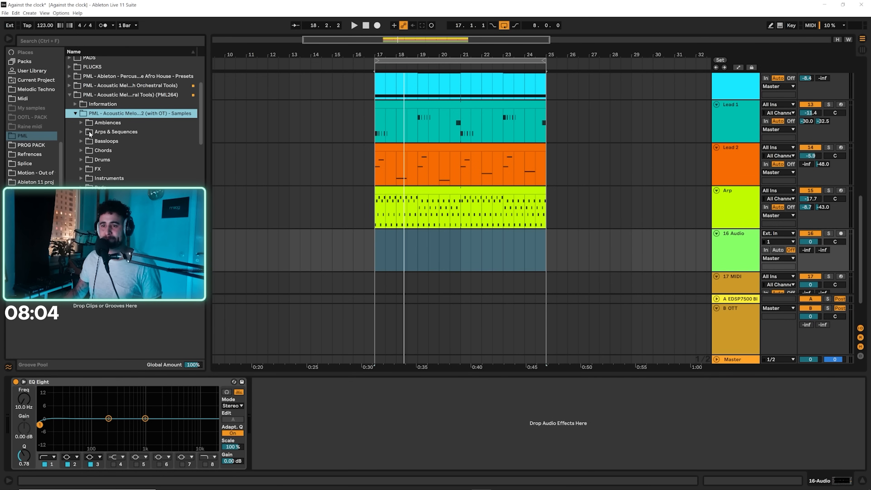
left_click(82, 178)
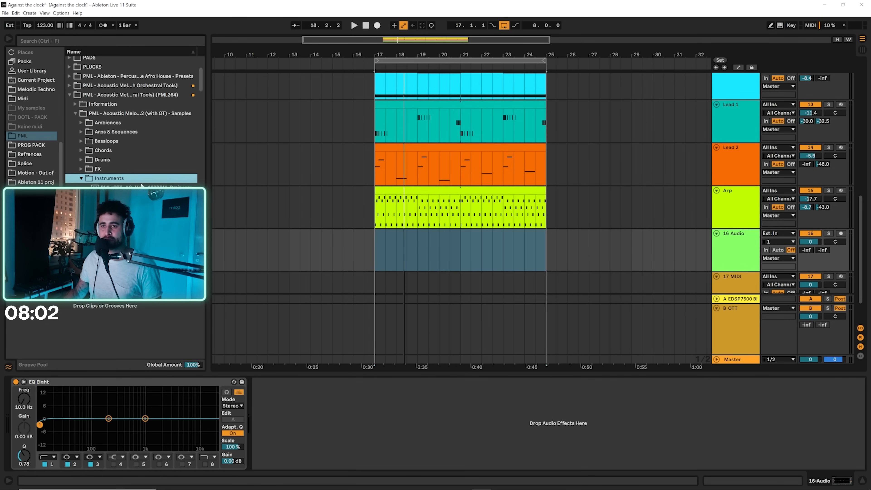
scroll(110, 181, "down", 3)
Step: Search the PML library for "fmin" and audition the first two samples in the Ambiences folder
left_click(81, 39)
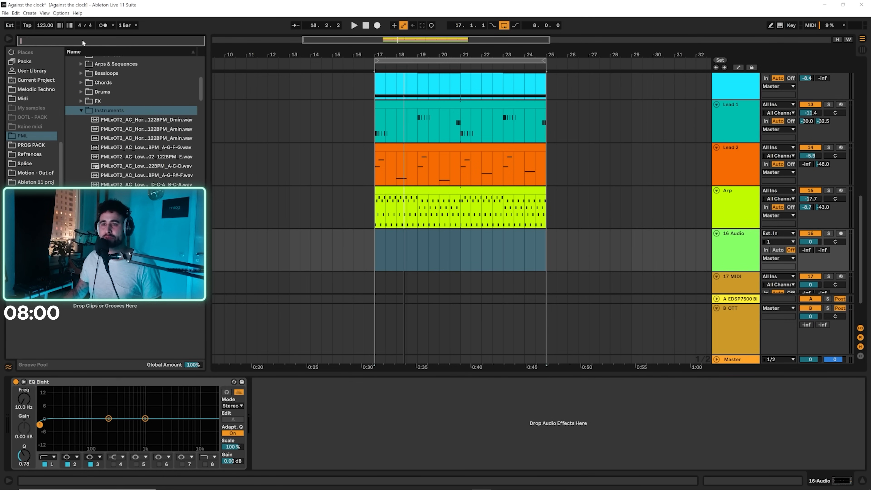
type("fmin")
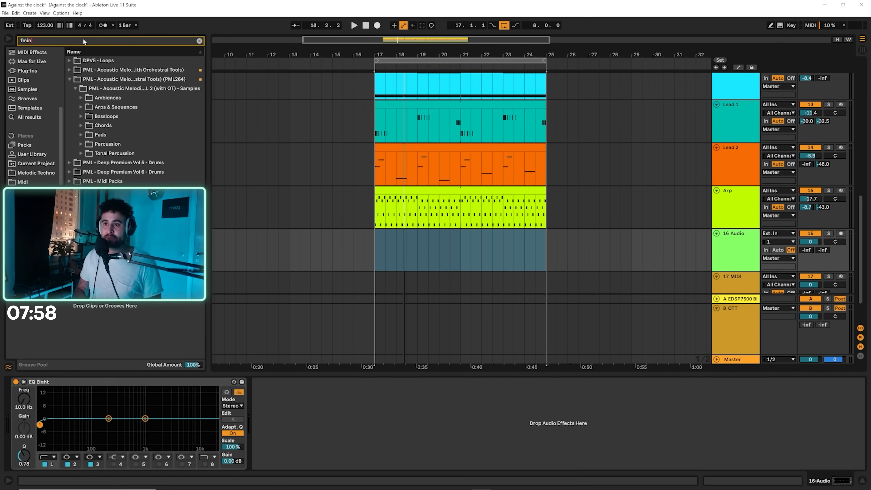
left_click(83, 98)
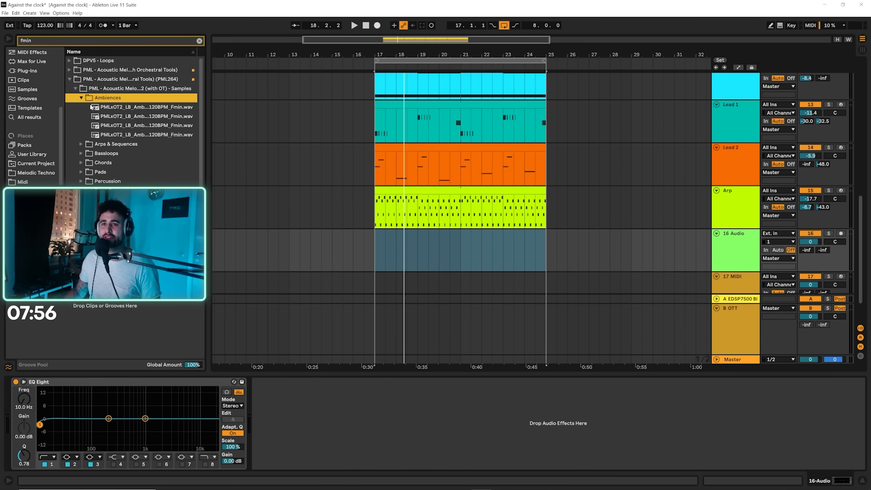
left_click(111, 107)
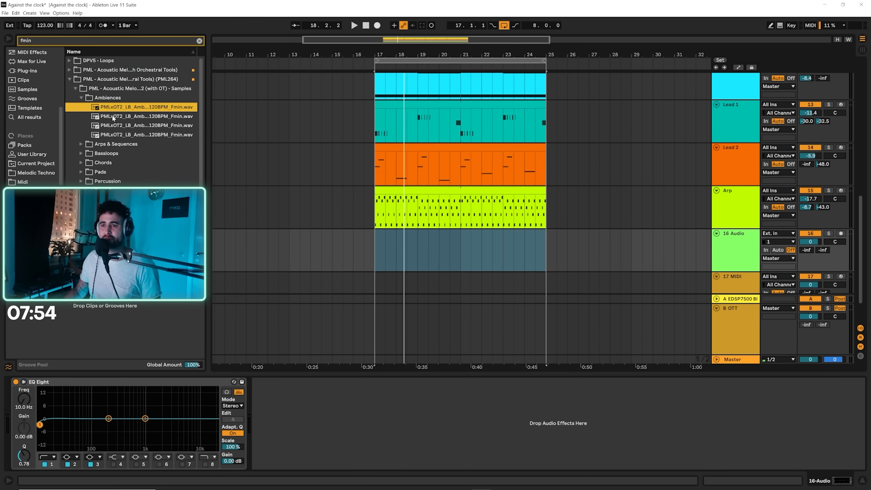
left_click(113, 117)
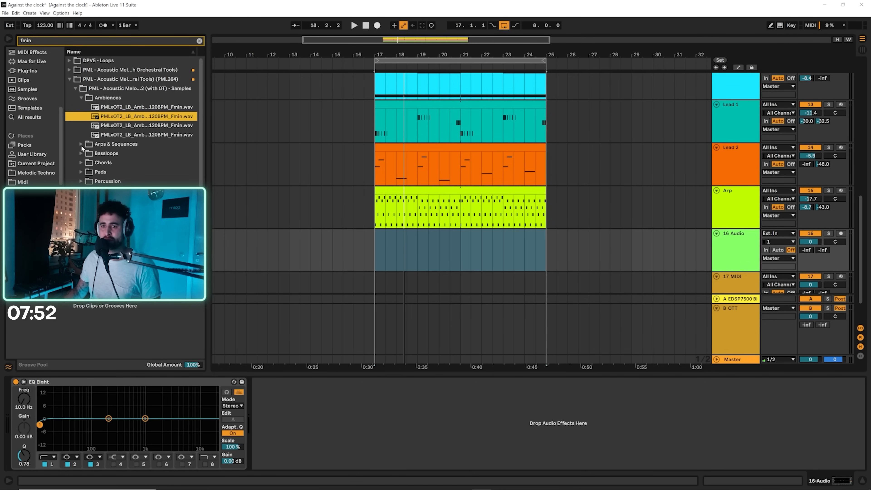
Step: Audition the F minor arpeggio loop and the Chords loops in the PML264 pack, then fold the Chords folder
left_click(108, 144)
key("Down")
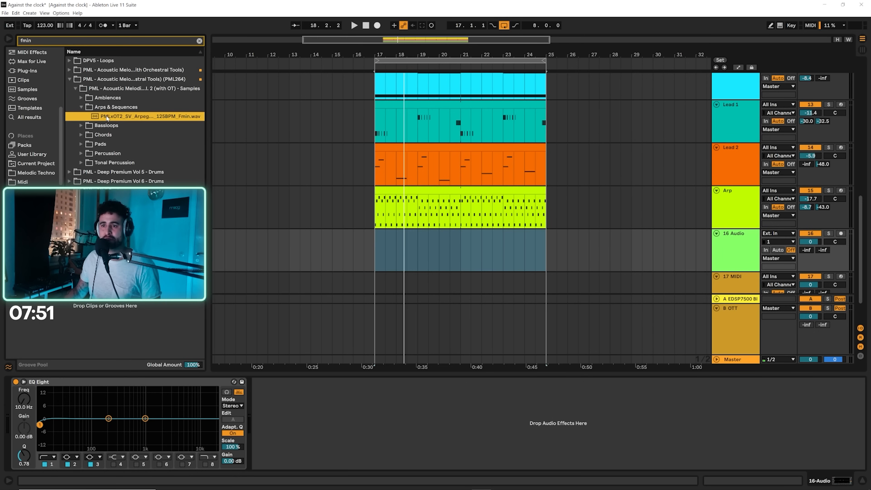
left_click(82, 136)
key("Down")
key("Down")
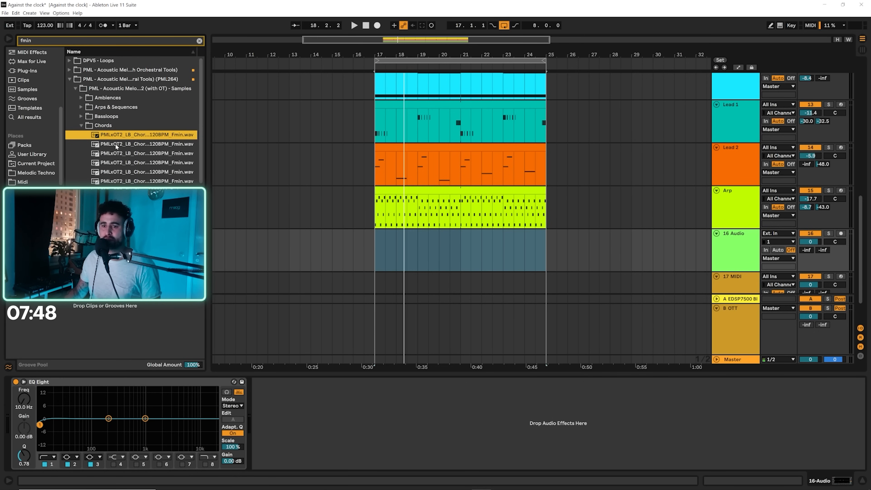
key("Down")
key("Down")
key("Down")
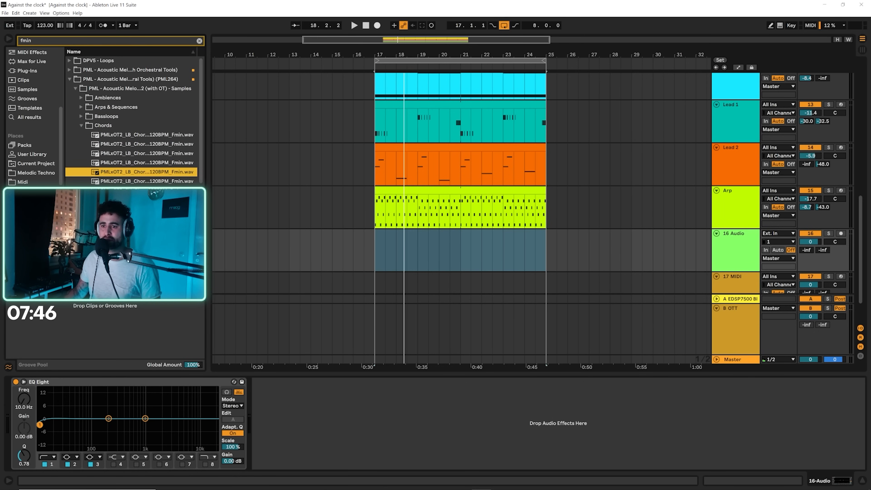
key("Down")
key("Down")
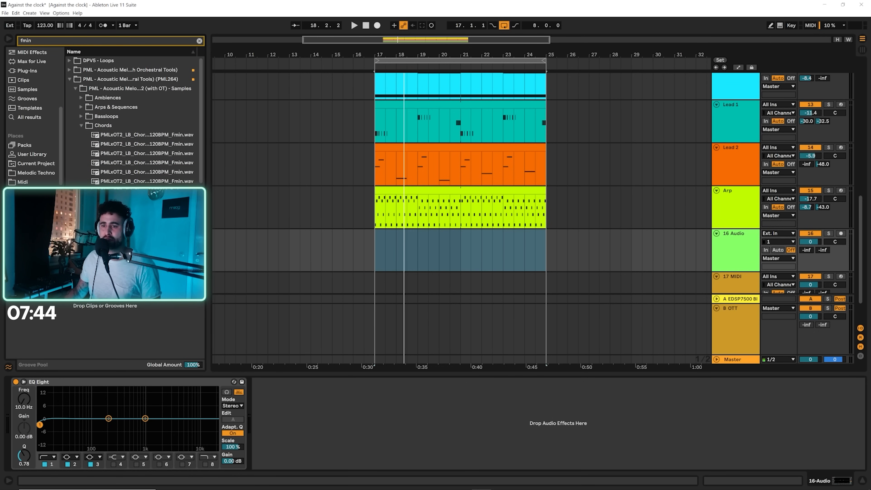
key("Left")
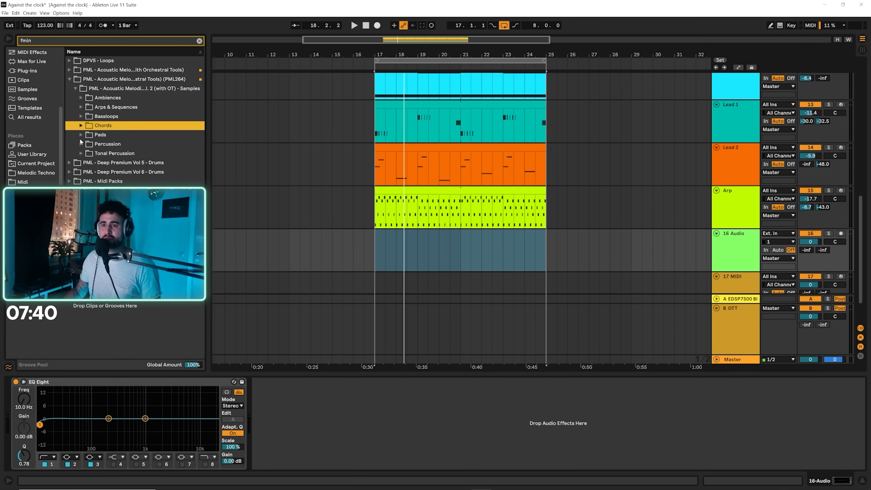
Step: Audition the Padloop_005 sample in the Pads folder and the F minor loop in the Tonal Percussion folder
left_click(81, 135)
left_click(120, 146)
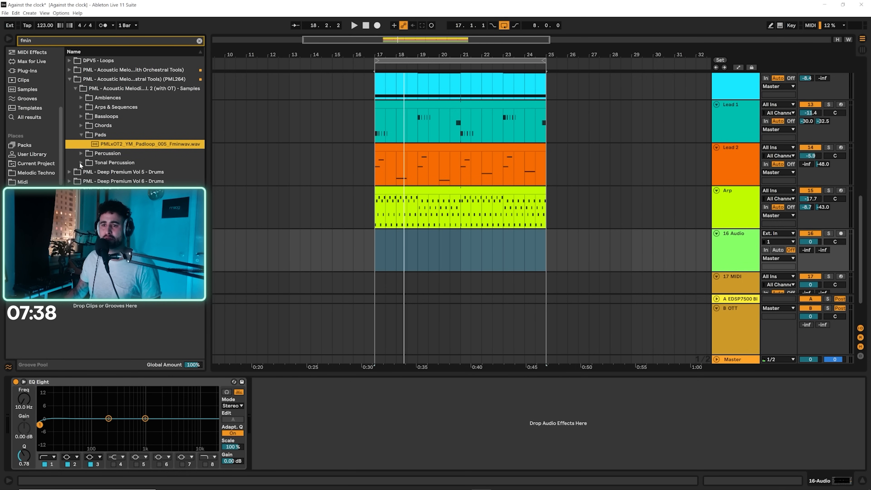
left_click(81, 162)
left_click(116, 163)
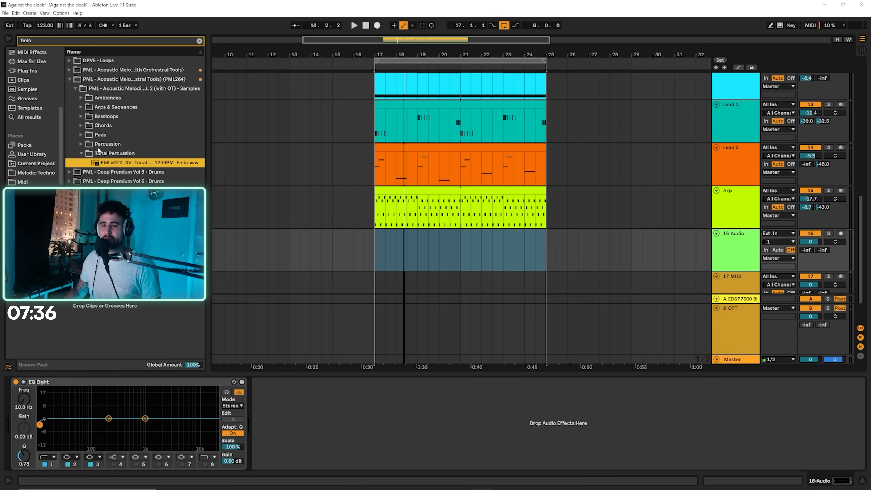
Step: Audition the Arps & Sequences loop again along with the first, second and fourth Ambiences samples
left_click(81, 107)
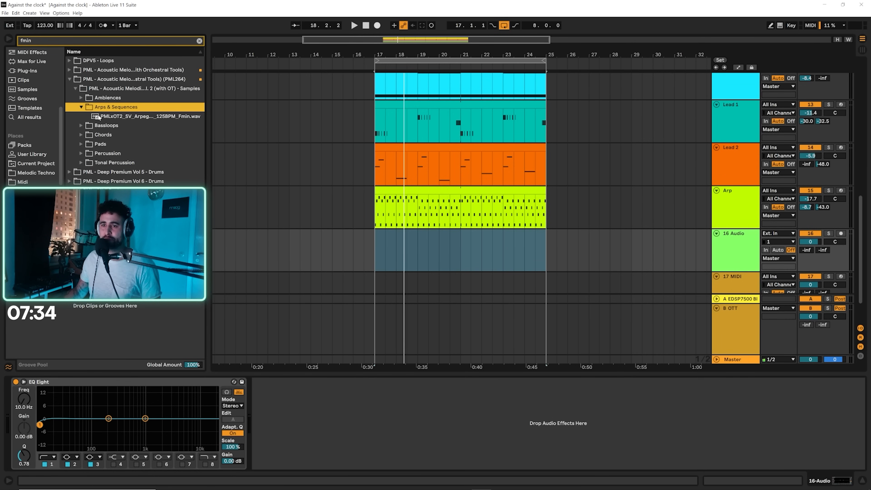
left_click(106, 117)
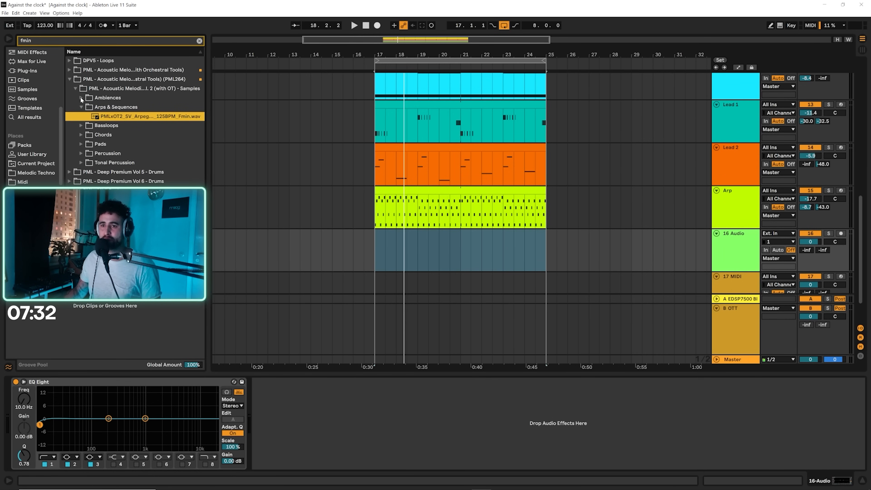
left_click(81, 98)
left_click(106, 110)
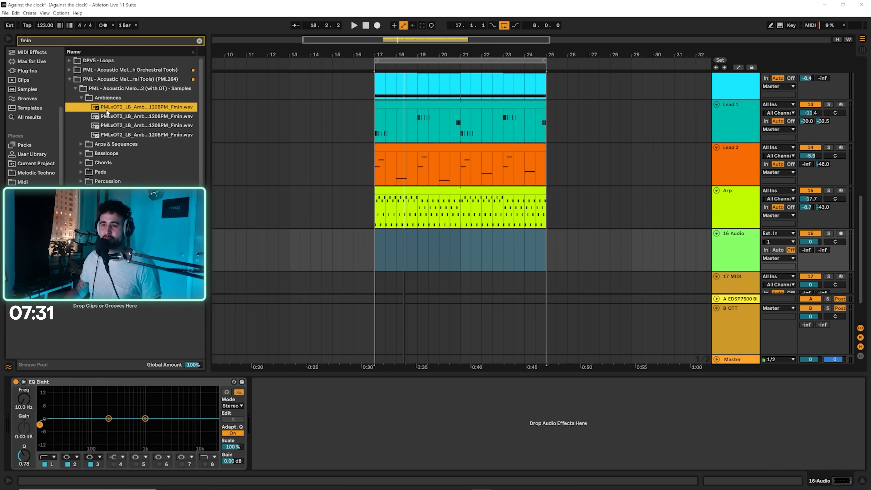
left_click(117, 117)
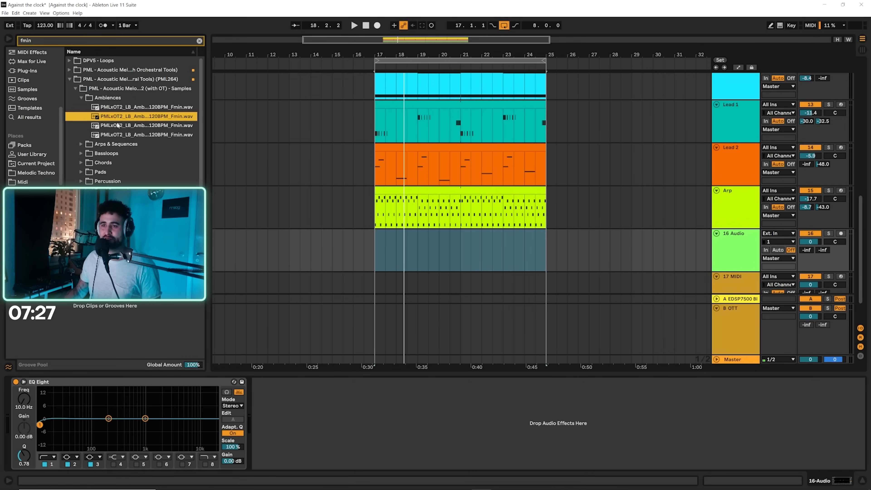
left_click(116, 134)
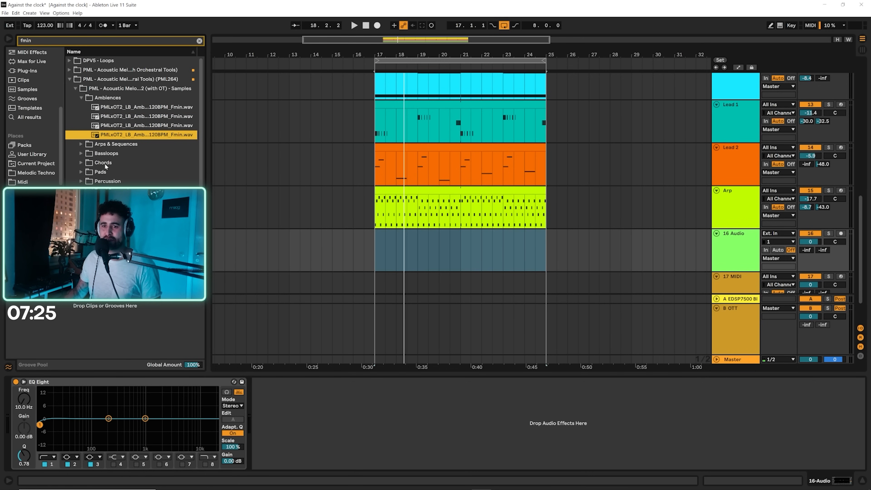
Step: Look through the F minor samples in the Tonal Percussion, Pads and Chords folders
left_click(81, 191)
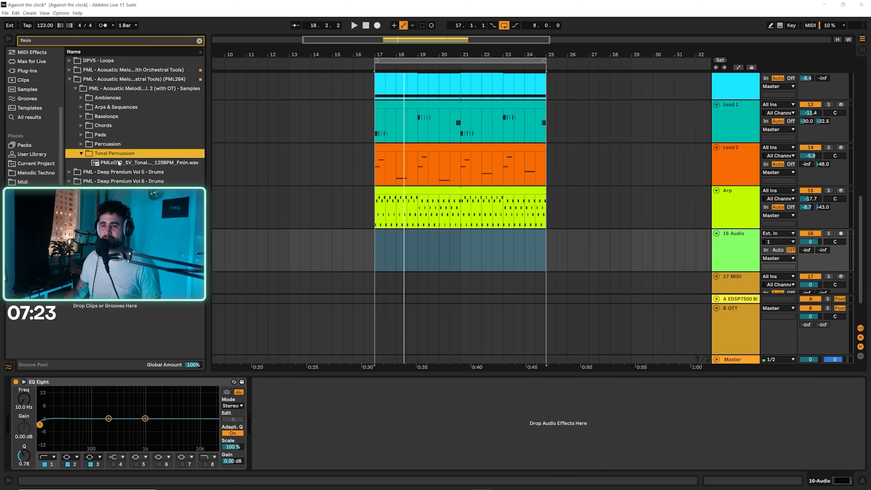
left_click(80, 145)
left_click(81, 135)
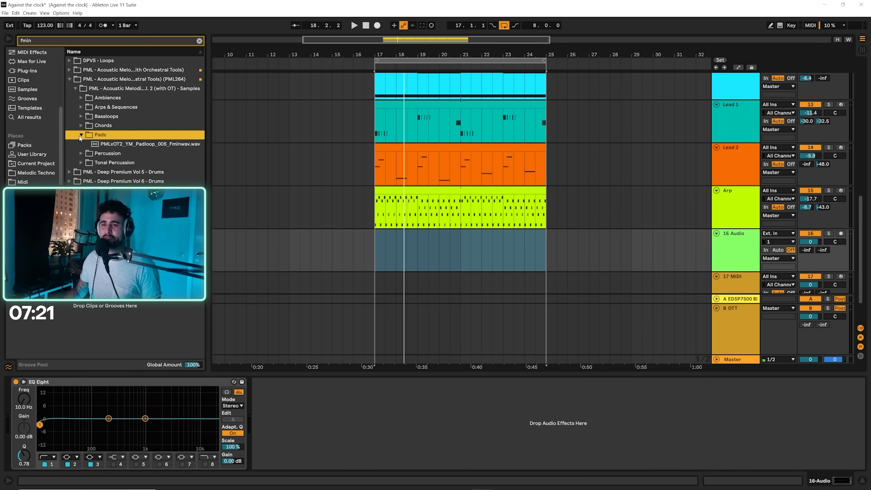
left_click(81, 126)
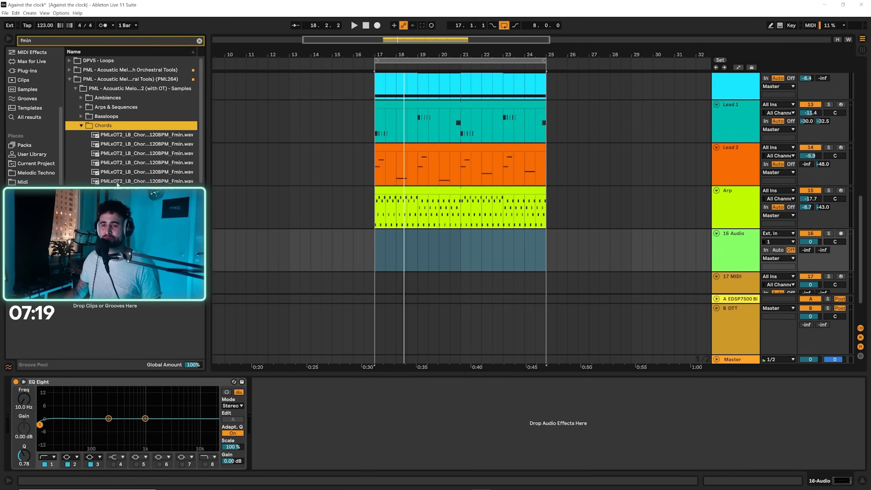
scroll(113, 177, "down", 3)
scroll(110, 177, "up", 3)
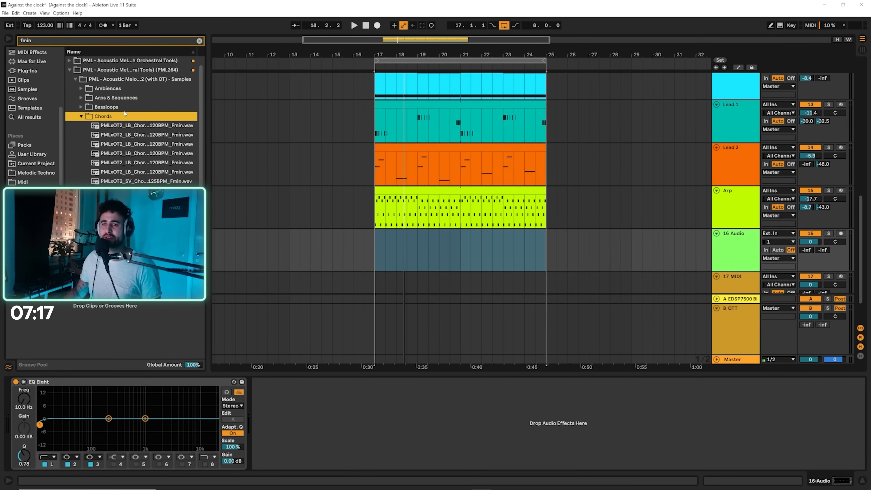
scroll(96, 167, "down", 3)
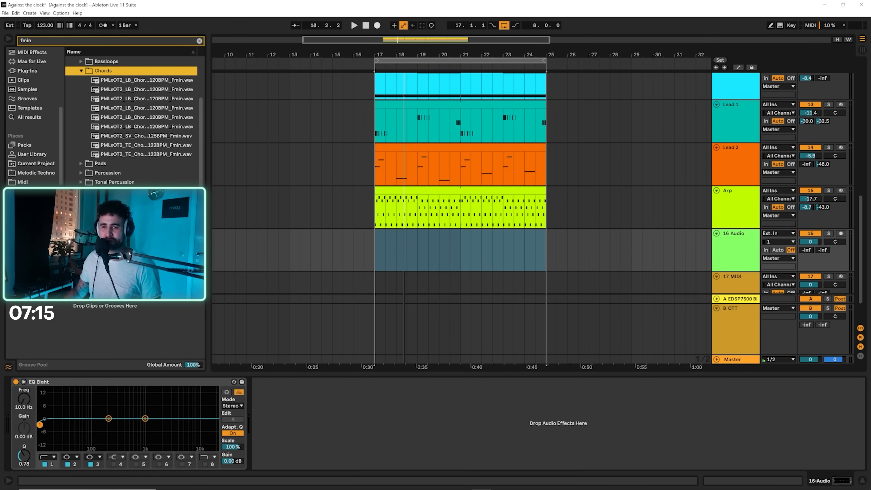
Step: Fold the PML264 pack and expand the Tonal Loop Themes folder in the PML x OT Themes sample pack
key("Left")
key("Left")
key("Left")
key("Left")
left_click(77, 135)
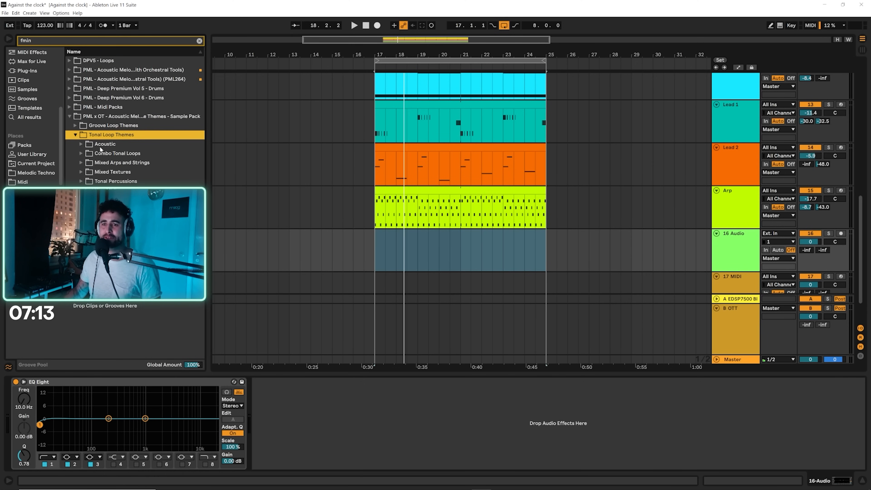
Step: Audition the F minor samples in the Mixed Arps and Strings folder under Tonal Loop Themes
left_click(81, 162)
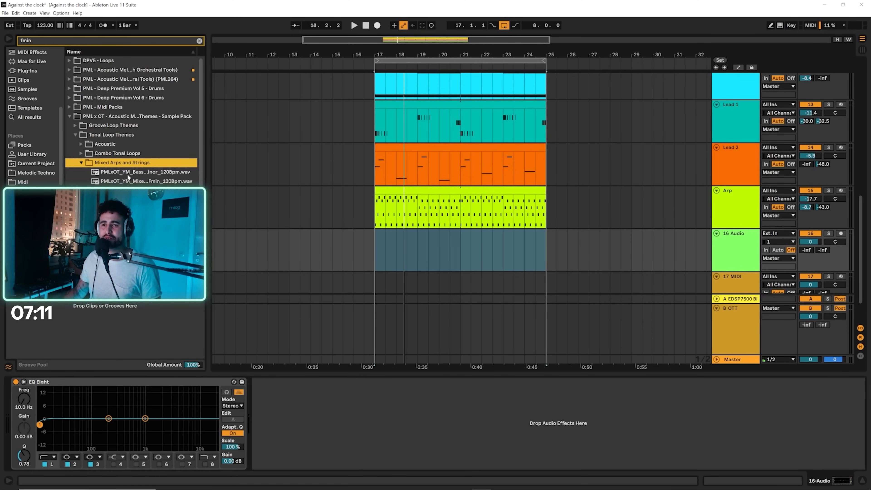
left_click(129, 172)
left_click(128, 183)
scroll(129, 185, "down", 2)
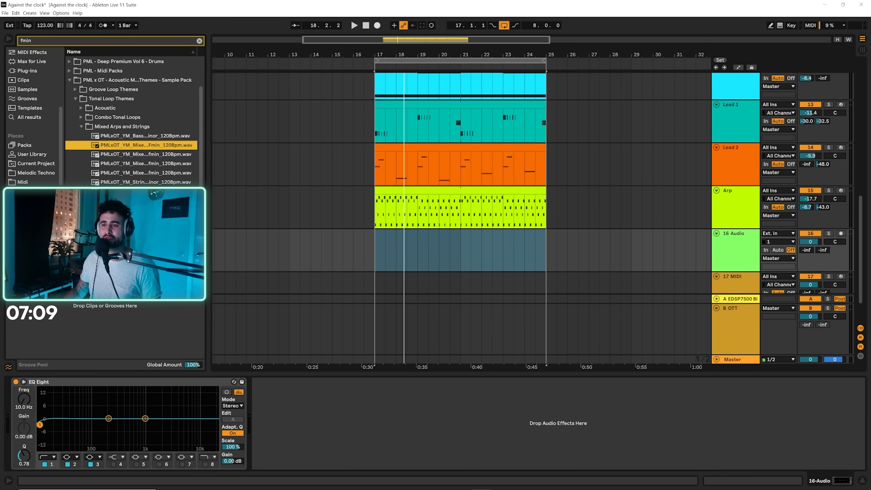
left_click(127, 191)
left_click(126, 183)
left_click(129, 173)
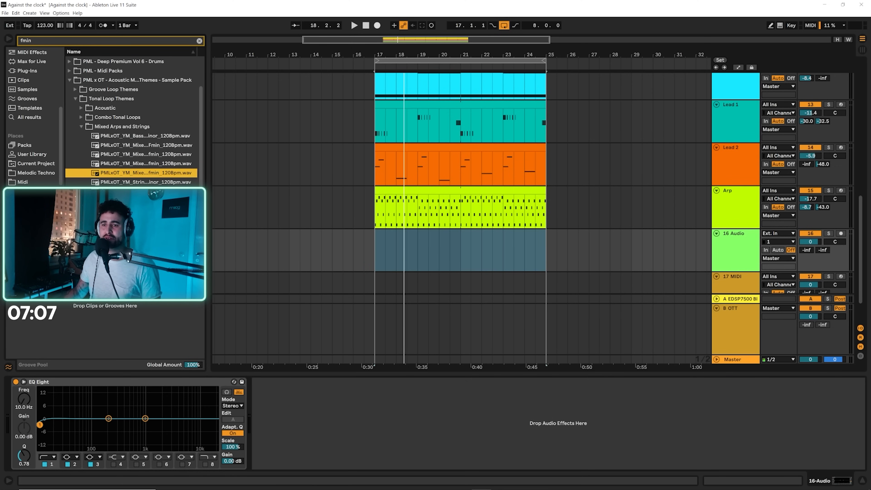
Step: Expand the Mixed Textures folder and audition its F minor loops
left_click(82, 200)
left_click(126, 191)
left_click(127, 182)
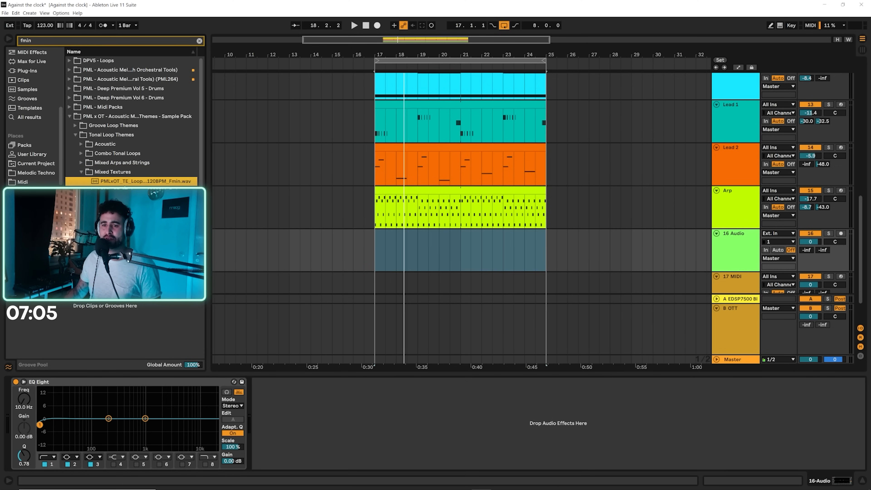
scroll(127, 183, "down", 1)
left_click(127, 192)
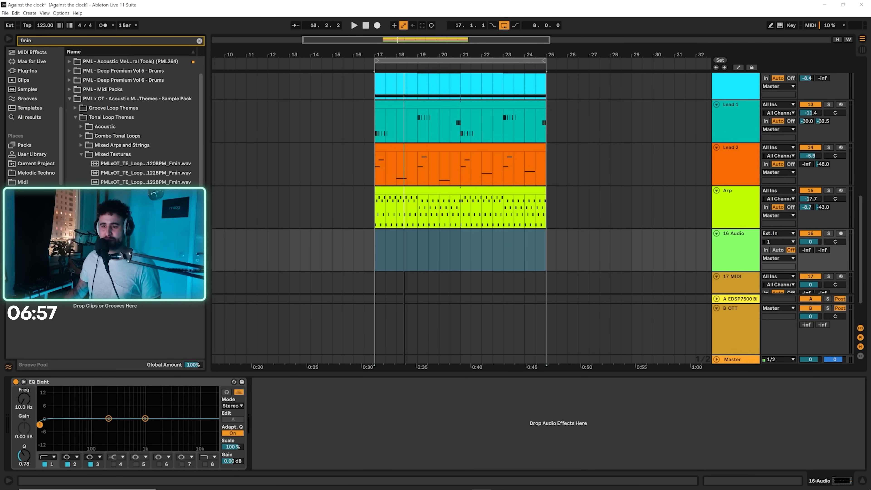
Step: Place PMLxOT_TE_Loop_064_121BPM_Fmin on audio track 16 at bar 17 and trim it to end at bar 25
left_click_drag(383, 249, 377, 249)
left_click_drag(399, 49, 399, 22)
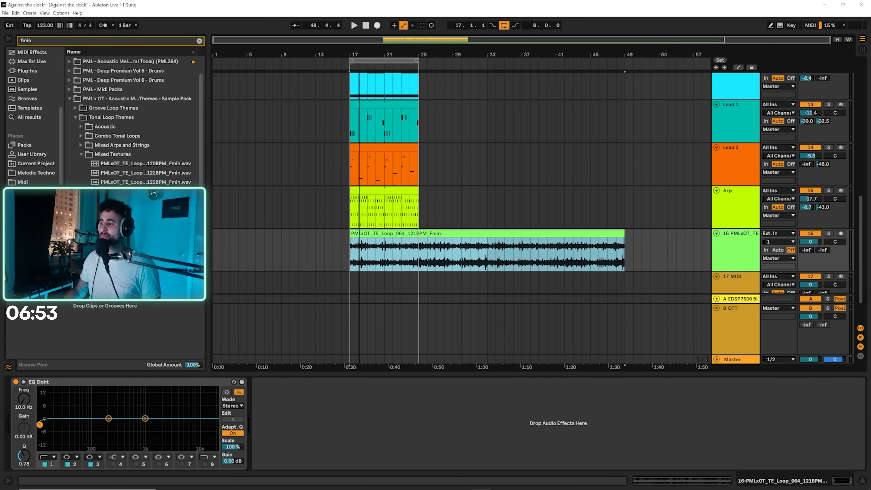
left_click_drag(624, 235, 427, 256)
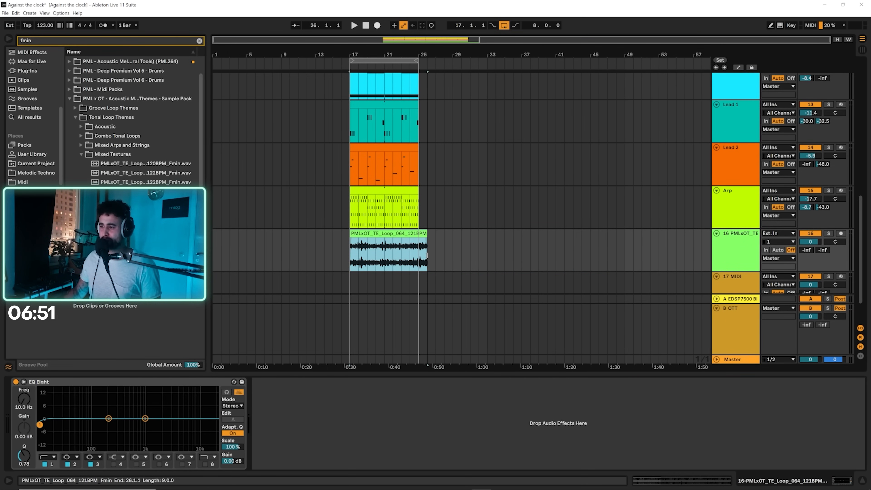
Step: Set the volume of track 16 to -13.0 dB during playback and audition the loop soloed and in the mix
key("space")
left_click_drag(811, 242, 811, 271)
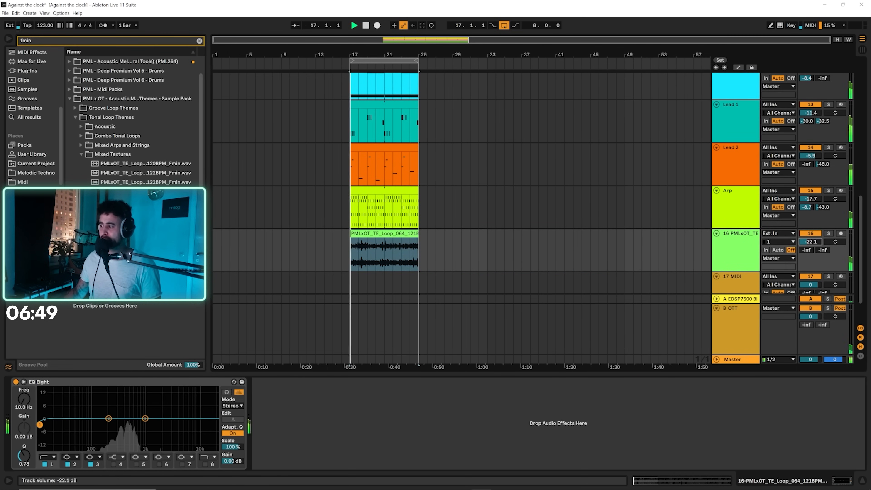
left_click_drag(810, 241, 810, 238)
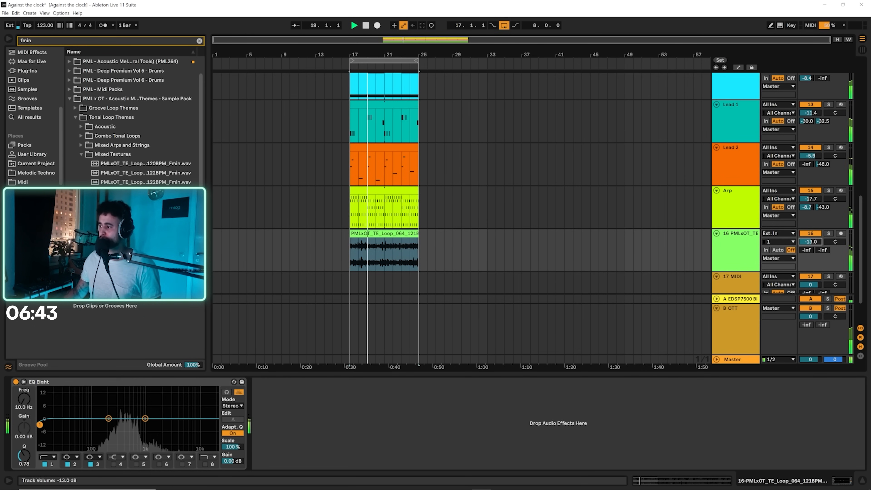
key("s")
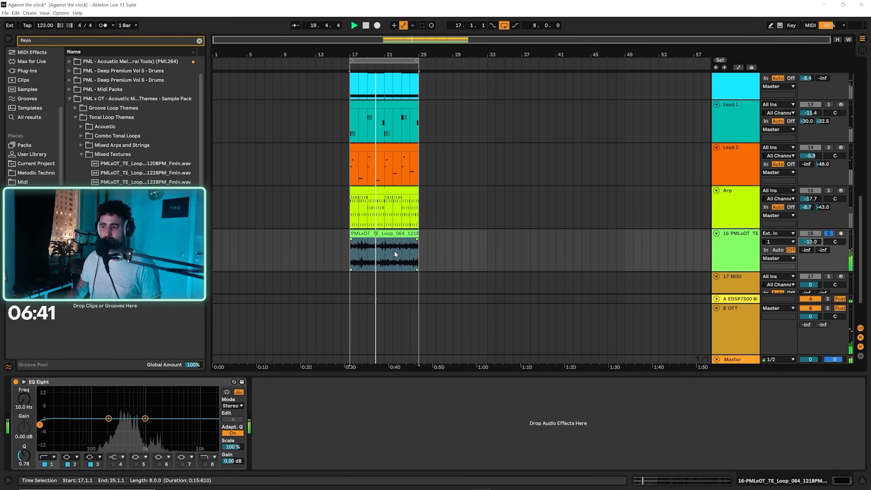
key("s")
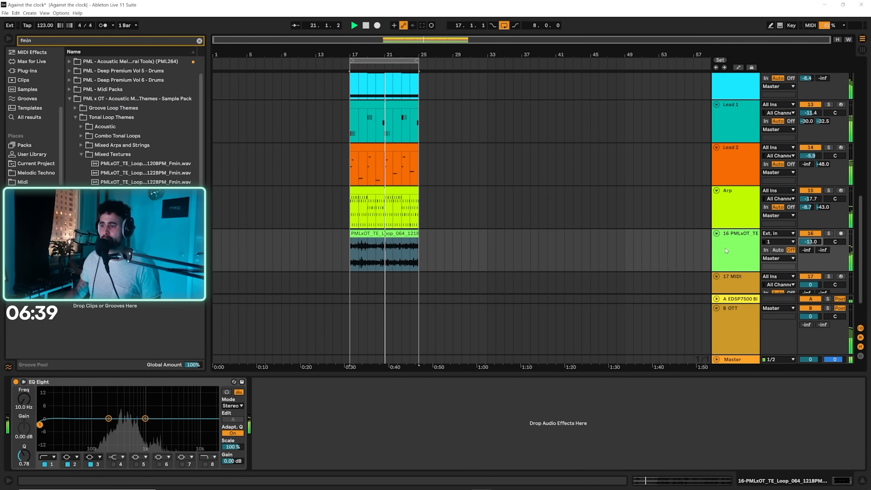
Step: Shape track 16's EQ Eight with a low cut and a 3.84 dB boost at 2.61 kHz, then stop playback
left_click_drag(39, 425, 167, 411)
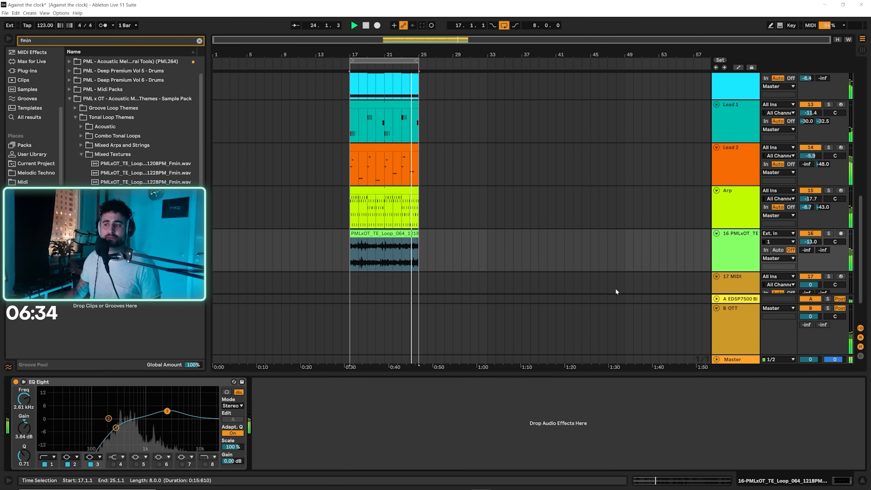
key("space")
left_click(736, 249)
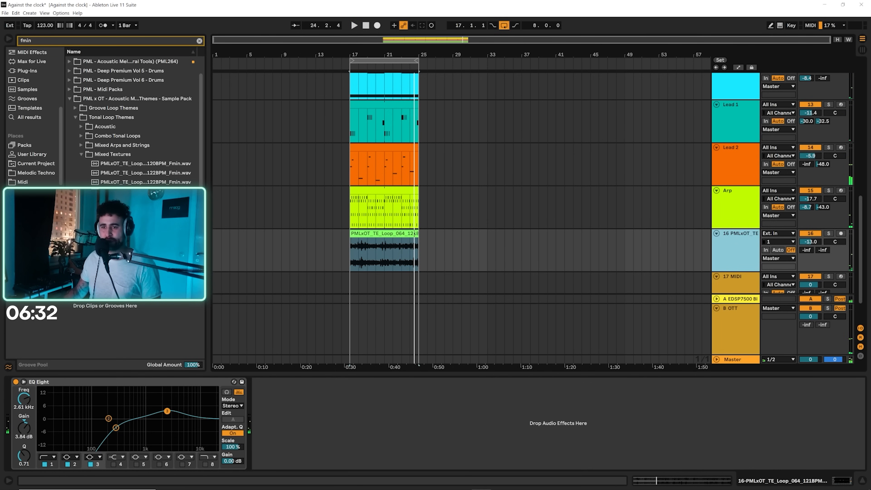
Step: Fold Mixed Textures, expand the Acoustic folder and audition samples 014, 053, 073 and 079
left_click(66, 158)
scroll(66, 158, "up", 1)
left_click(79, 144)
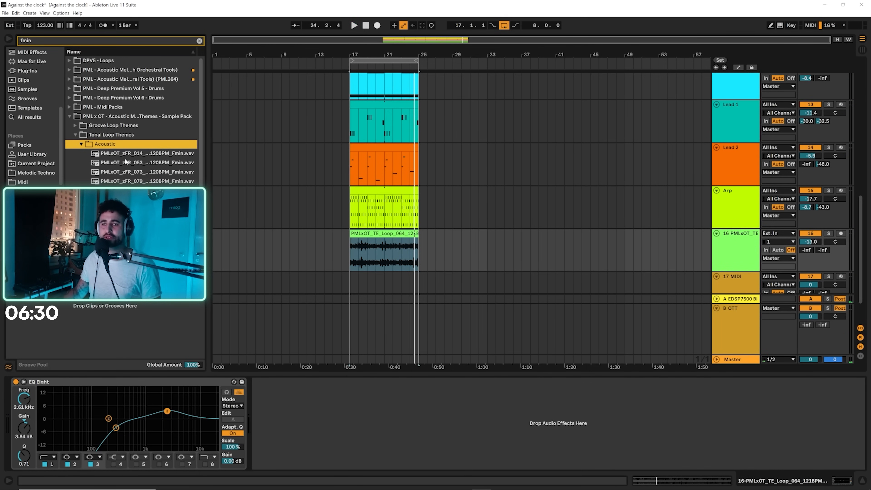
left_click(125, 155)
left_click(134, 164)
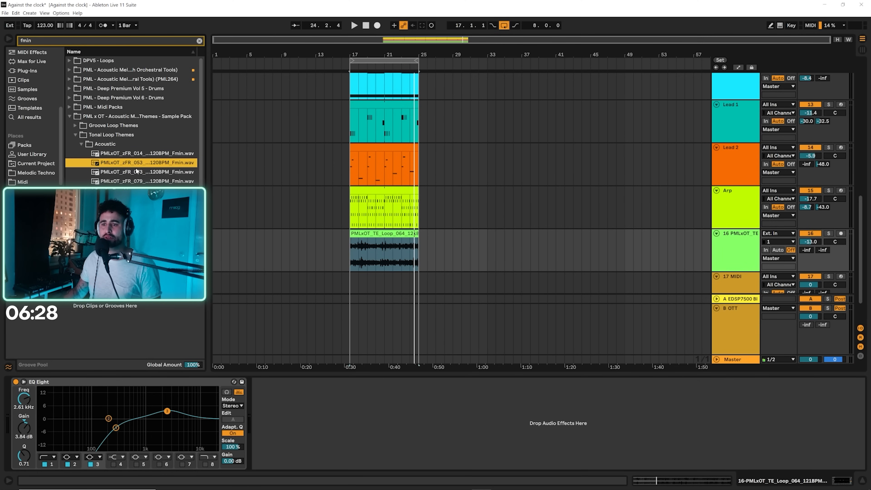
left_click(136, 172)
left_click(136, 183)
Step: Replace the loop on track 16 with the PMLxOT_zFR_073 Cello sample over bars 17 to 25 and play it
left_click(133, 176)
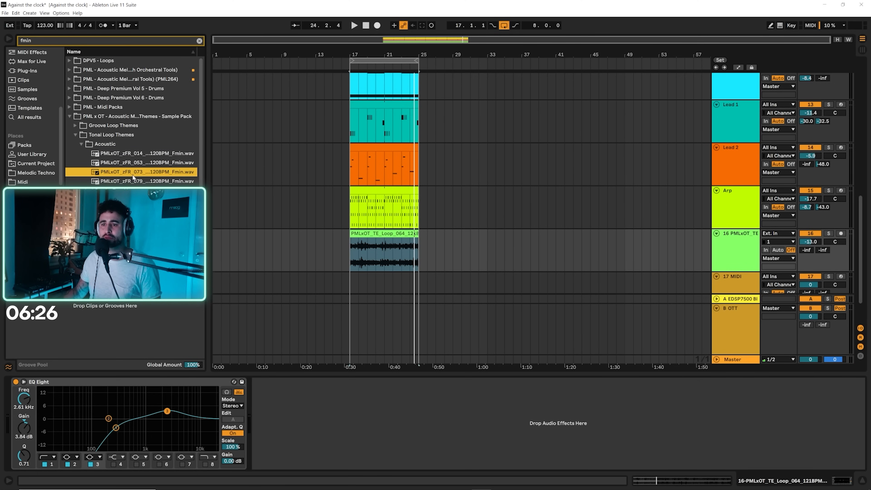
left_click_drag(124, 176, 411, 248)
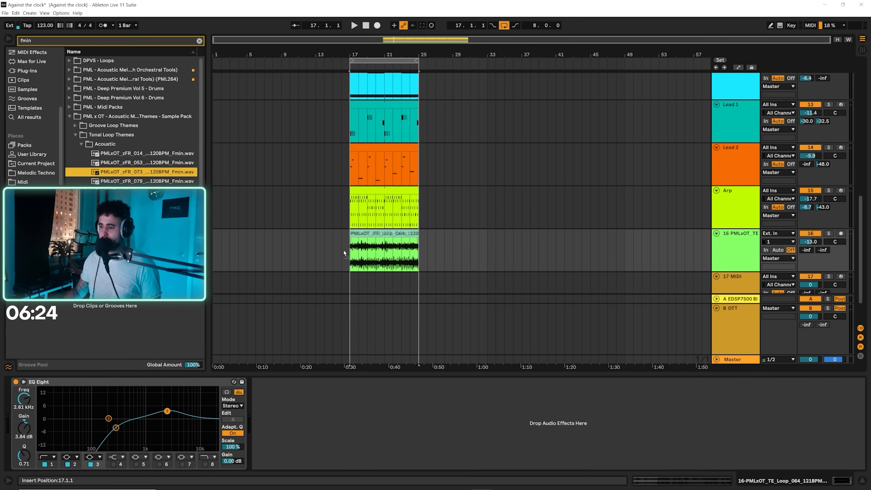
key("space")
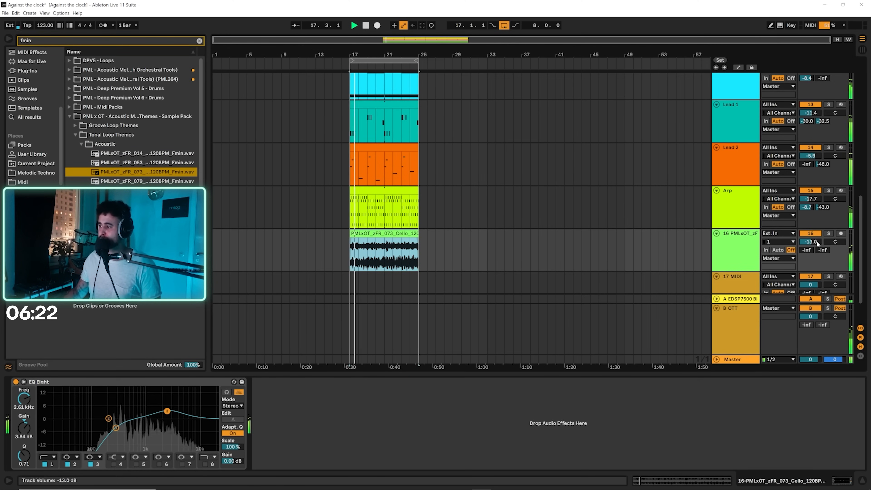
Step: Set track 16's volume to -16.9 dB and its EQ to a 202 Hz low cut with a -1.12 dB dip at 2.72 kHz
left_click_drag(811, 242, 810, 244)
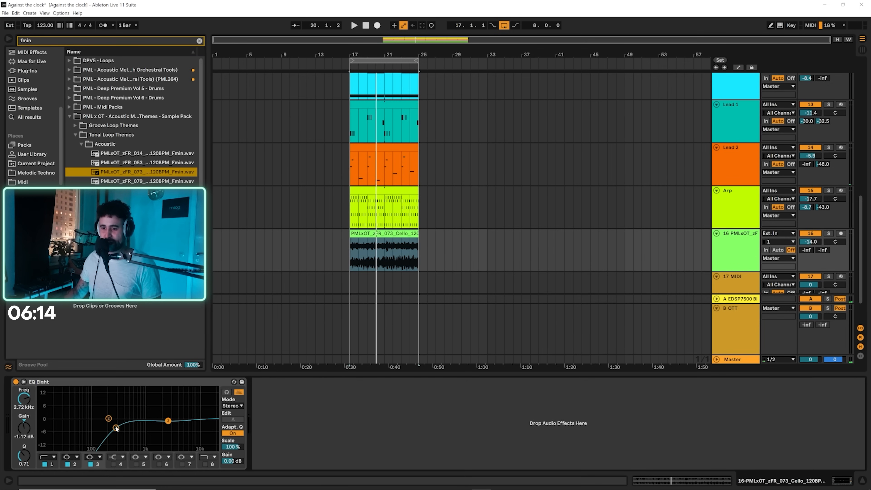
left_click_drag(116, 429, 108, 429)
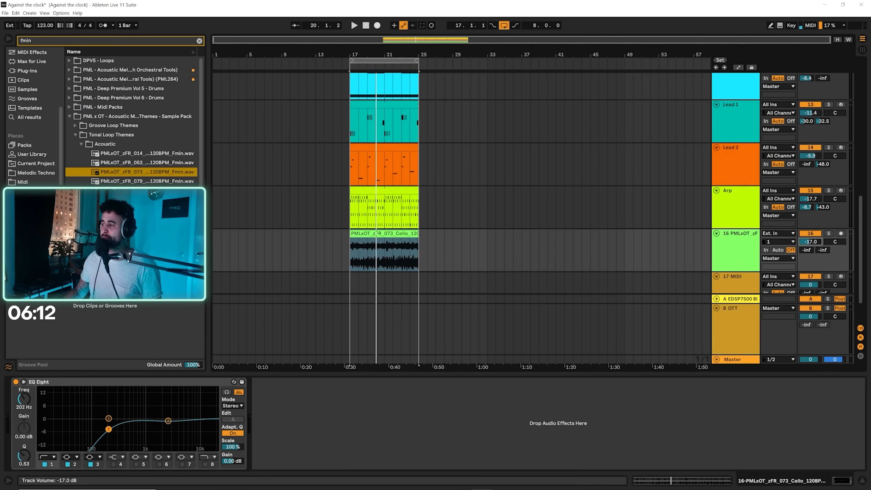
key("space")
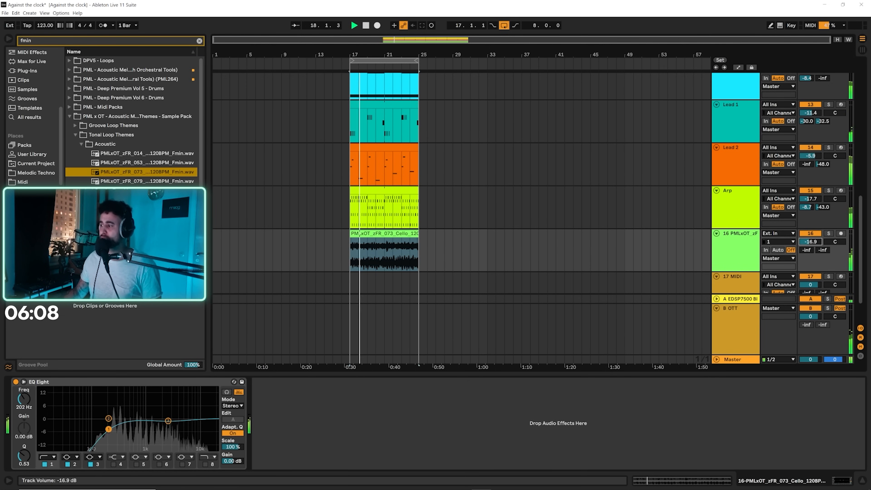
Step: Stop playback, fold all tracks and duplicate the eight-bar section at bar 17 three times, up to bar 49
left_click(394, 251)
scroll(394, 252, "up", 10)
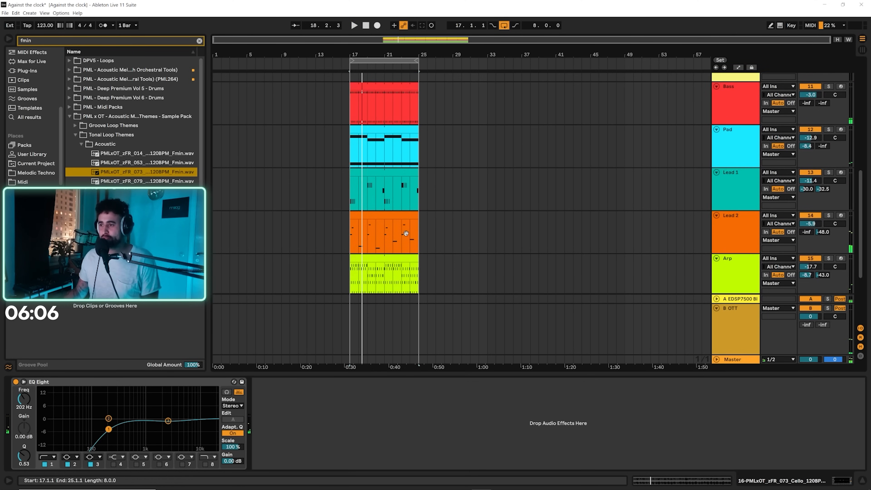
left_click(717, 246, "alt")
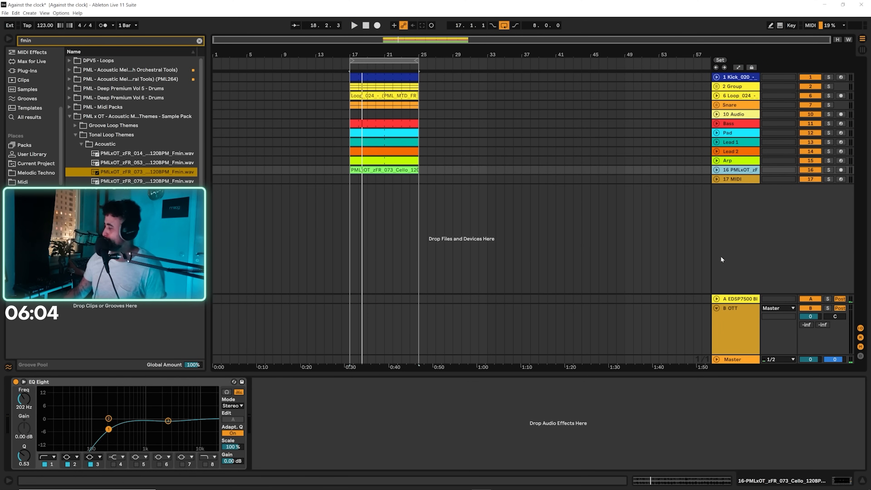
left_click(371, 61)
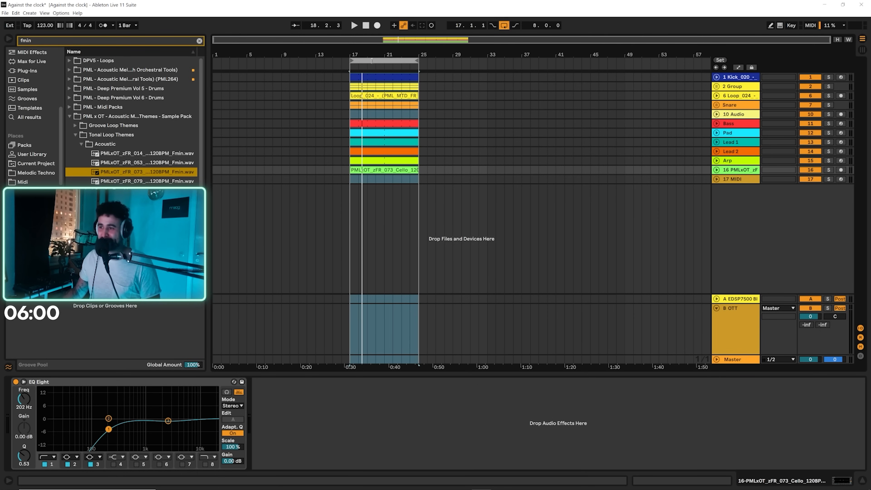
key("ctrl+d")
key("ctrl+d")
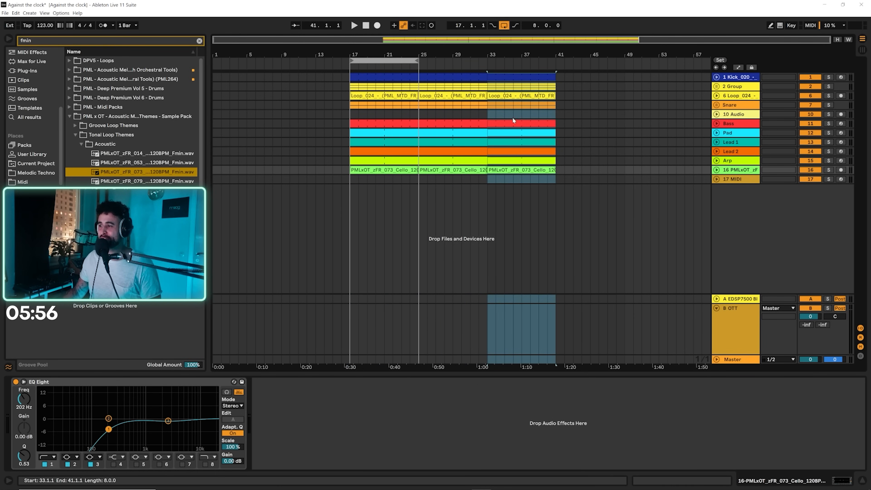
key("ctrl+d")
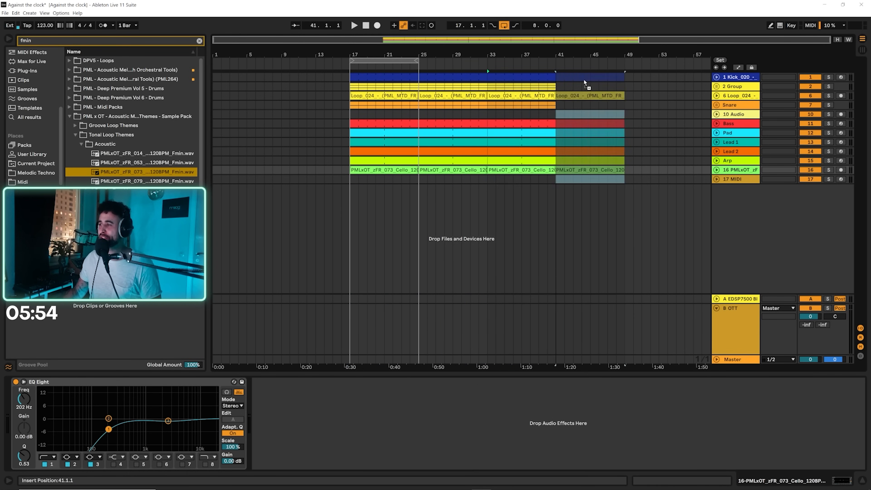
Step: Clear all clips between bars 33 and 41, including the kick, to leave a gap for the break
left_click_drag(493, 178, 560, 85)
key("Delete")
left_click(521, 78)
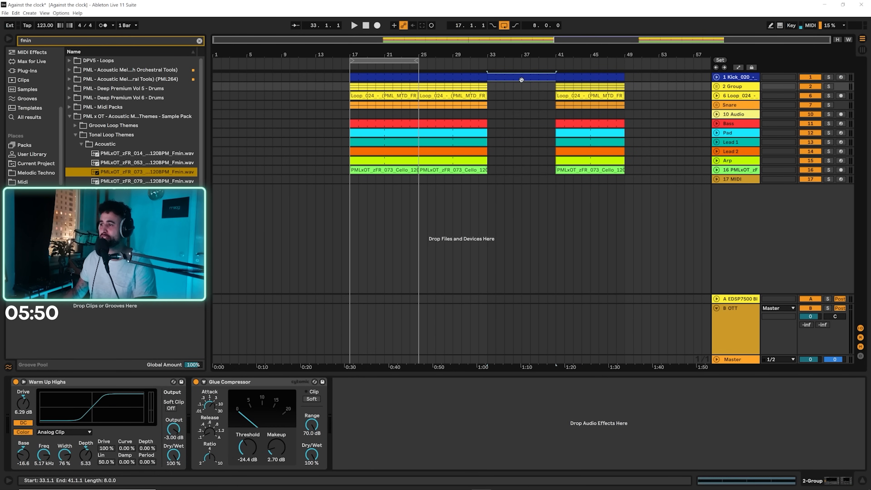
key("Delete")
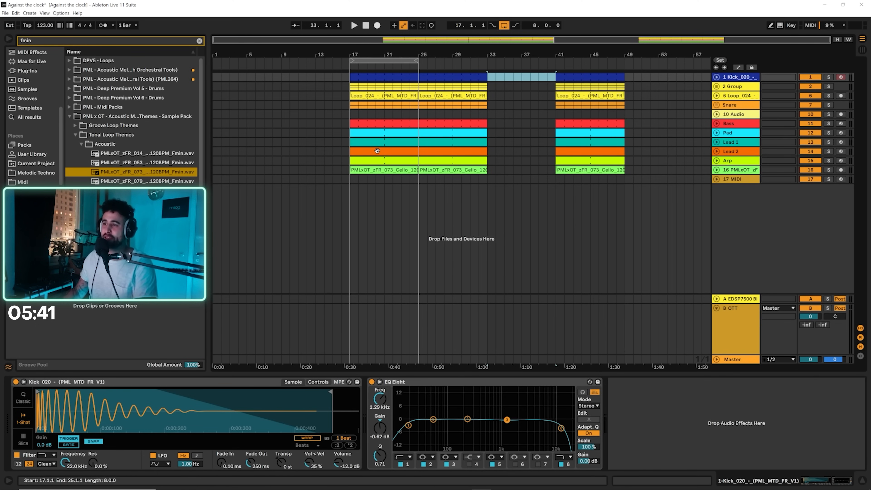
Step: Delete the Lead 1, Lead 2 and Arp clips from bars 17 to 25
left_click_drag(377, 151, 371, 146)
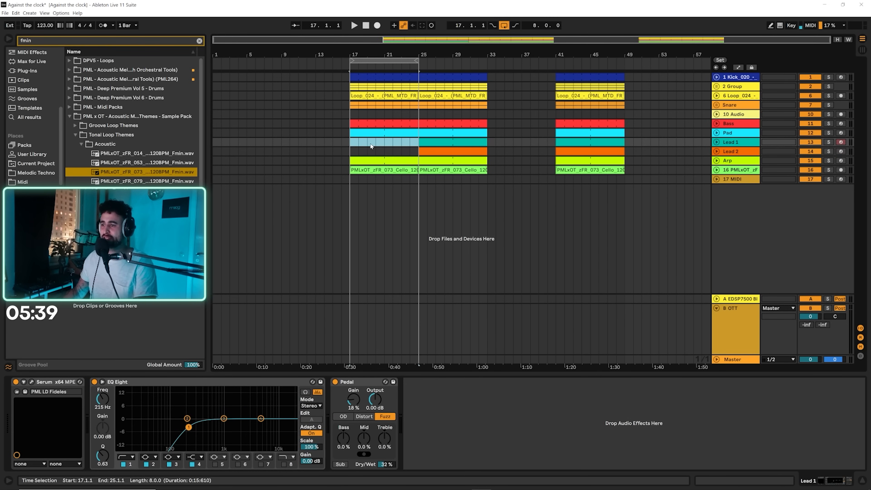
left_click(373, 161)
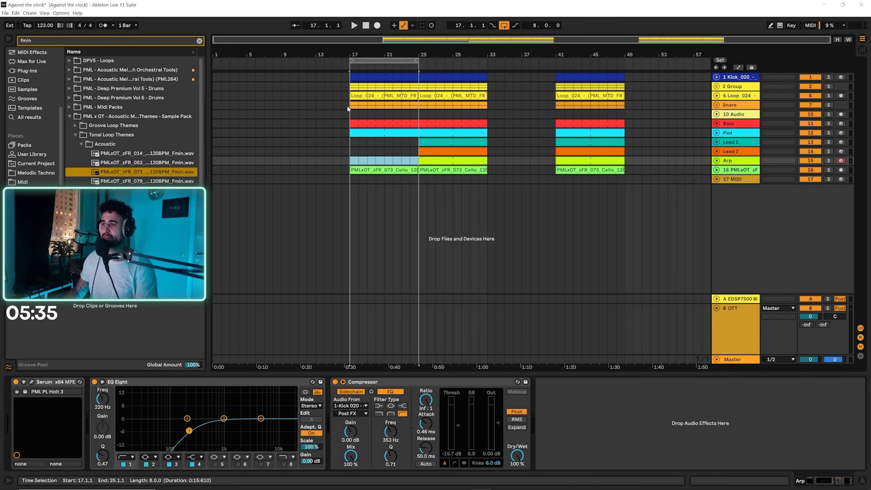
key("Delete")
Step: Delete the Snare group's clips from bars 17 to 33
left_click_drag(380, 109, 429, 108)
left_click_drag(487, 106, 488, 107)
key("Delete")
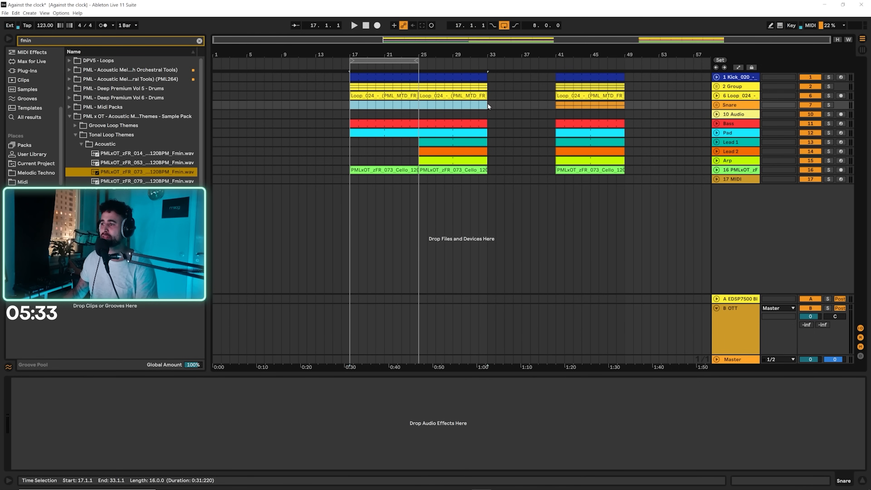
Step: Unfold track 6 and the hi-hat group, and delete the Loop_024 and Loop_003 clips from bars 17 to 25
left_click(716, 95)
left_click(360, 98)
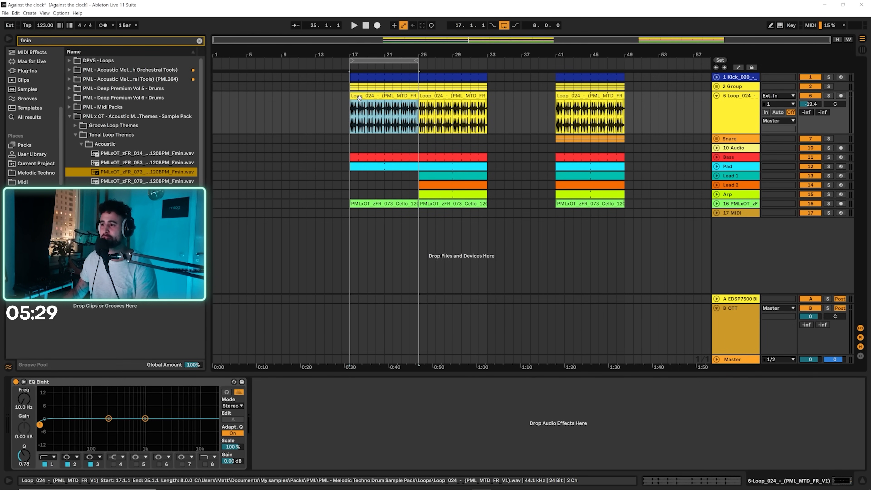
key("Delete")
left_click(716, 87)
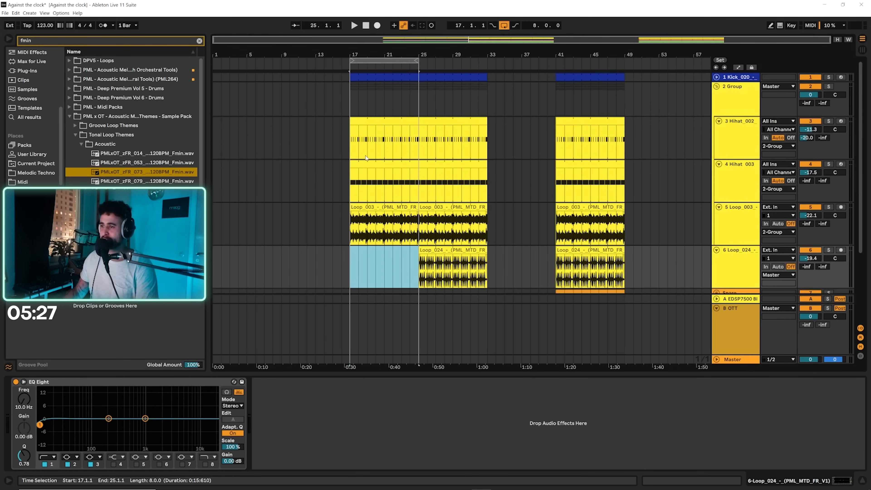
left_click(380, 215)
key("Delete")
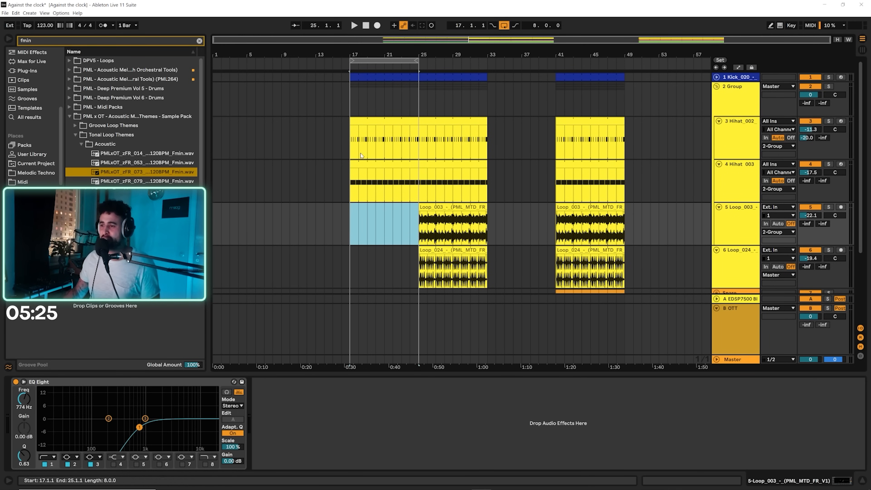
Step: Play the stripped-back section from bar 17
scroll(410, 152, "down", 1)
scroll(410, 153, "down", 3)
key("space")
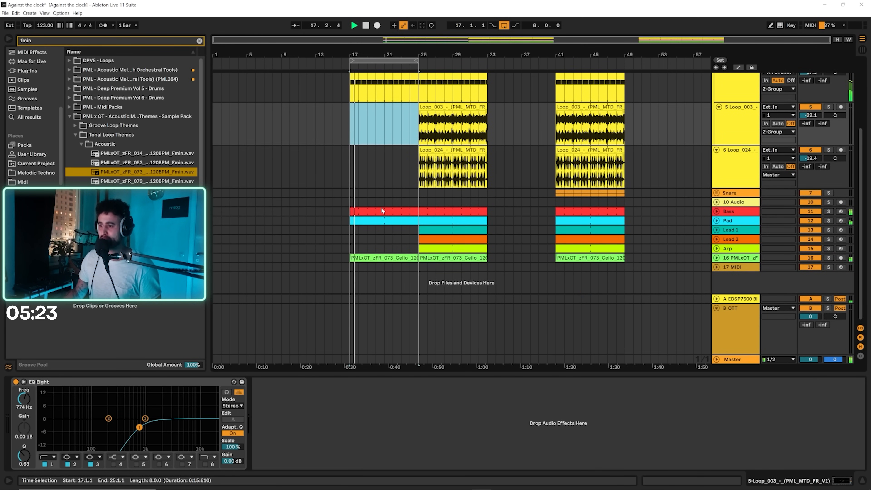
Step: Delete the cello clip from bars 17 to 25 and extend the loop range to cover bars 17 to 33
left_click(374, 261)
key("Delete")
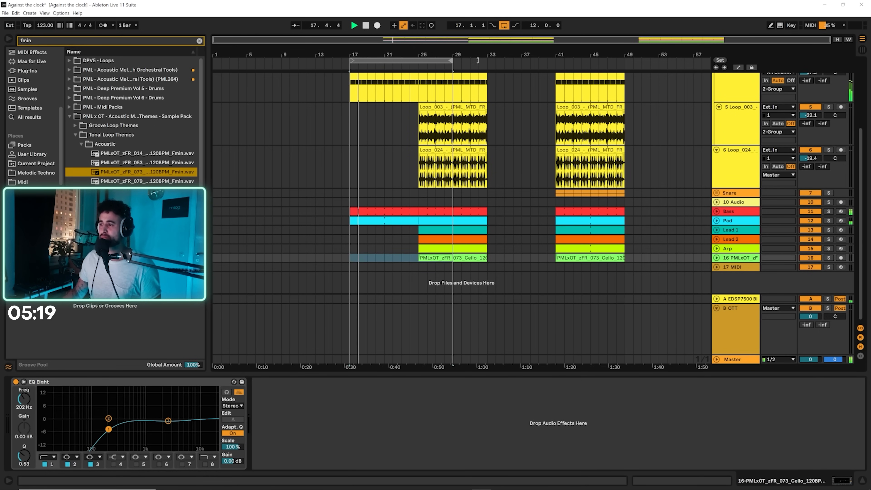
left_click_drag(416, 61, 487, 61)
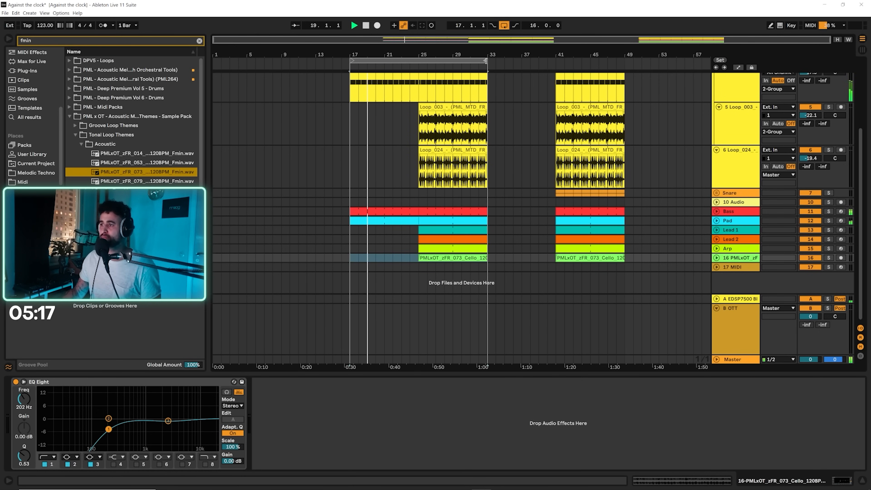
scroll(391, 156, "up", 3)
scroll(653, 190, "down", 3)
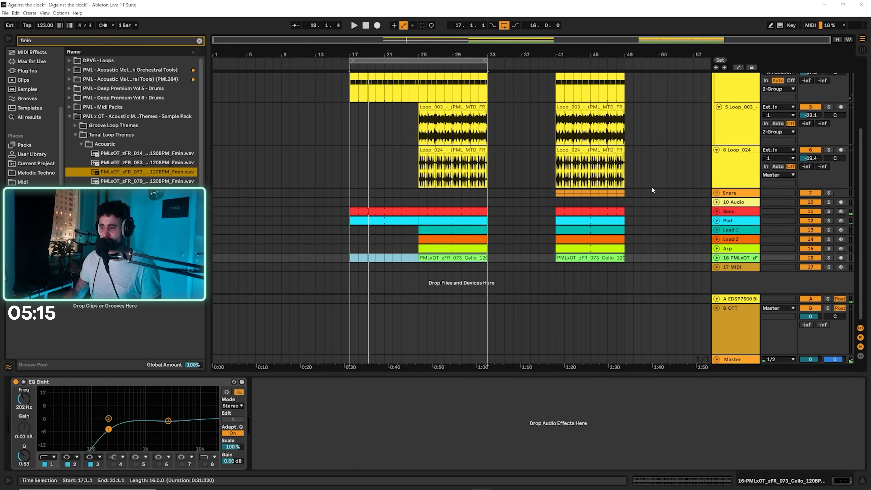
Step: Unfold the Bass track, search all browser results for "aut", and add an Auto Filter to the end of the Bass device chain
left_click(717, 212)
left_click(733, 220)
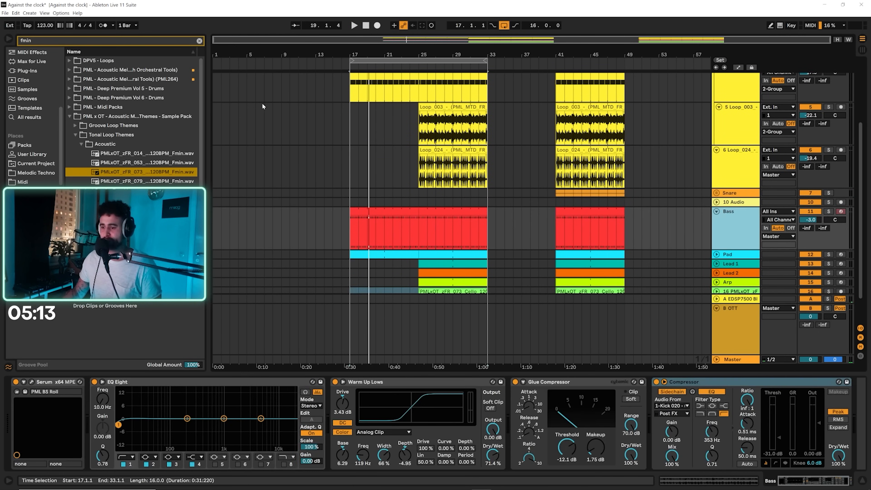
left_click(199, 42)
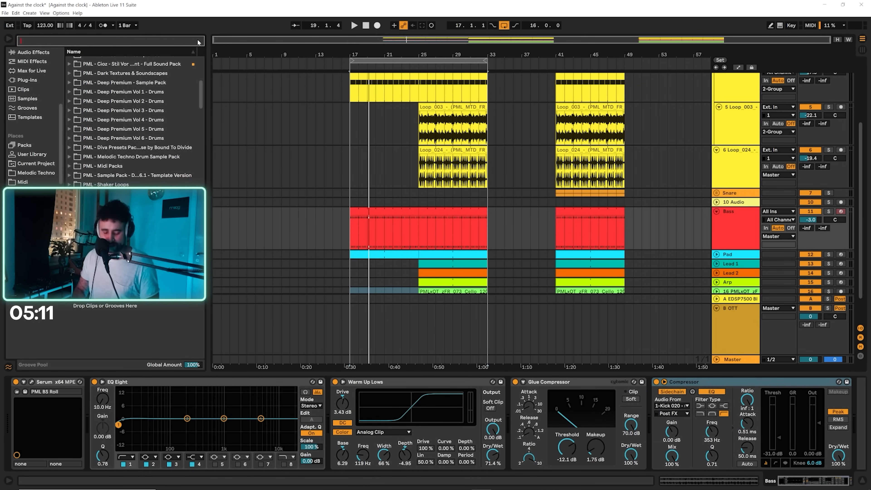
type("aut")
left_click(31, 118)
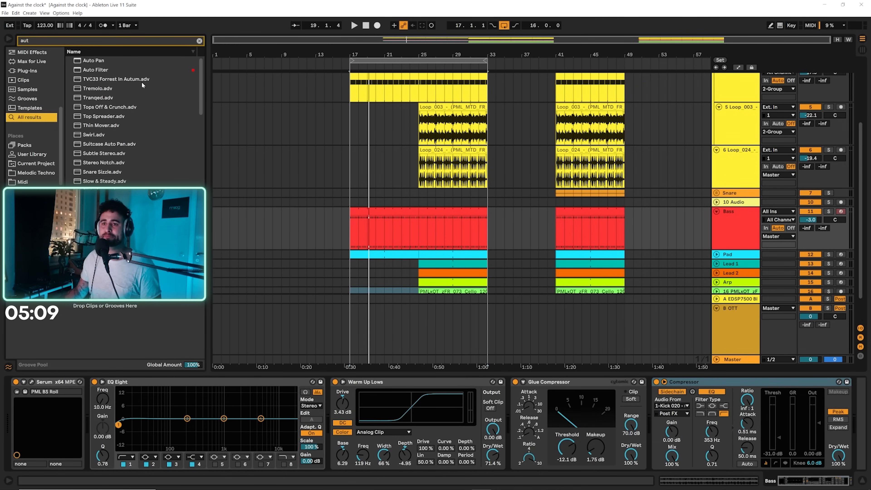
double_click(112, 69)
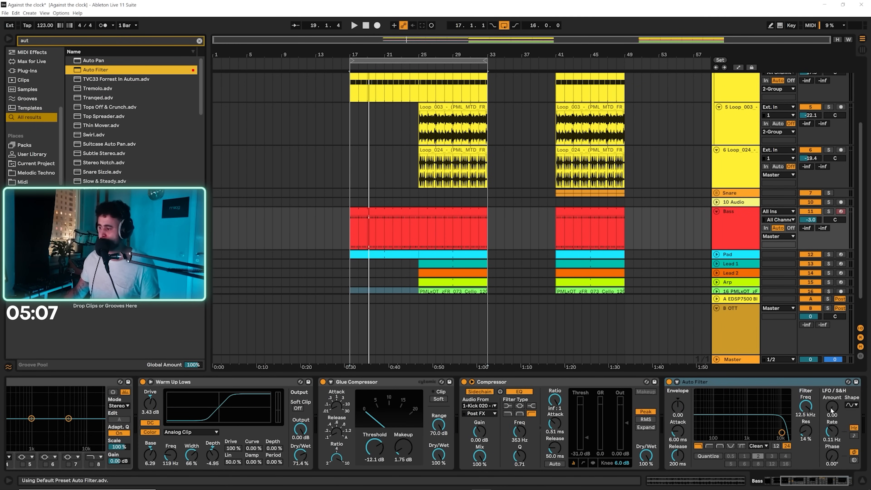
Step: Lower the Bass Auto Filter's frequency to 214 Hz and automate it to rise steadily from bar 17 to bar 33
left_click_drag(806, 406, 806, 478)
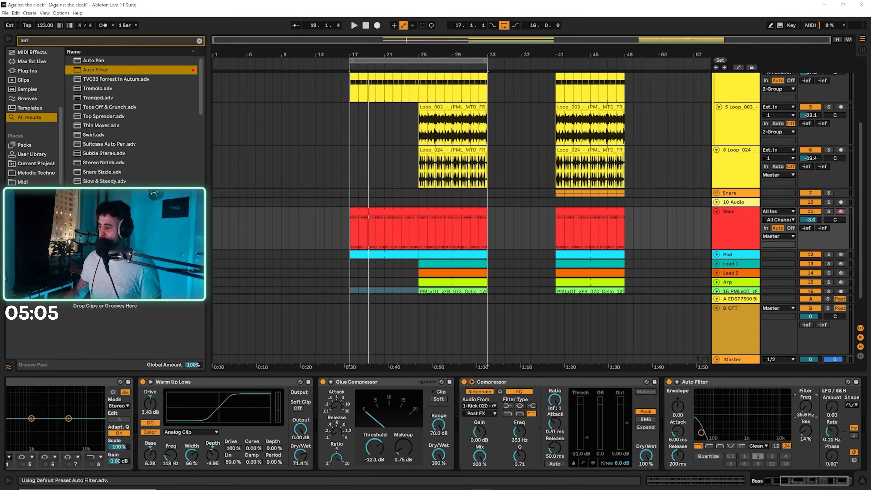
key("space")
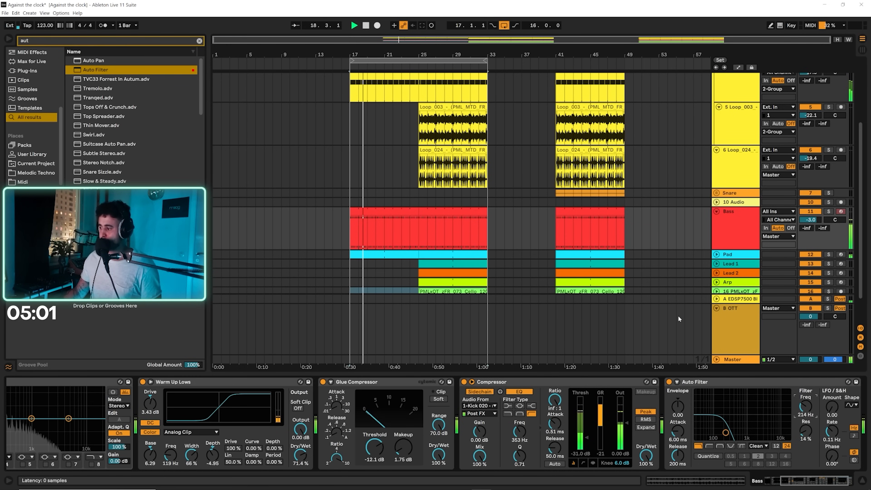
key("a")
left_click(351, 237)
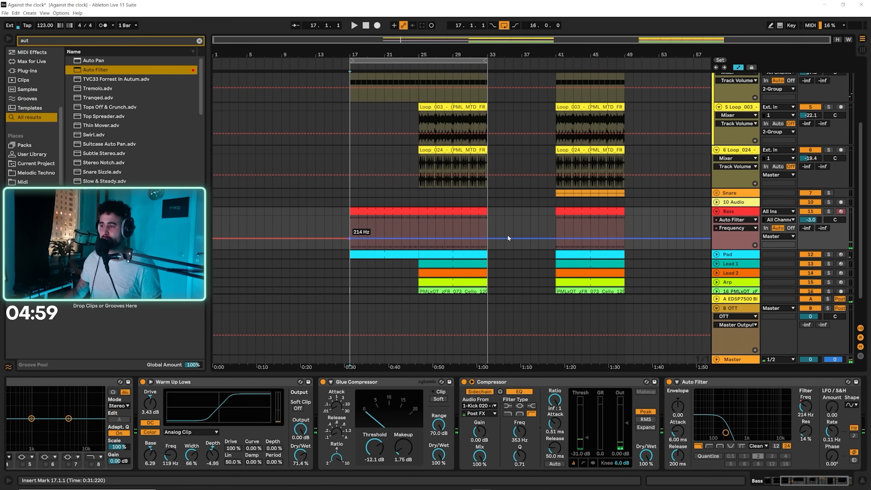
left_click_drag(487, 238, 487, 217)
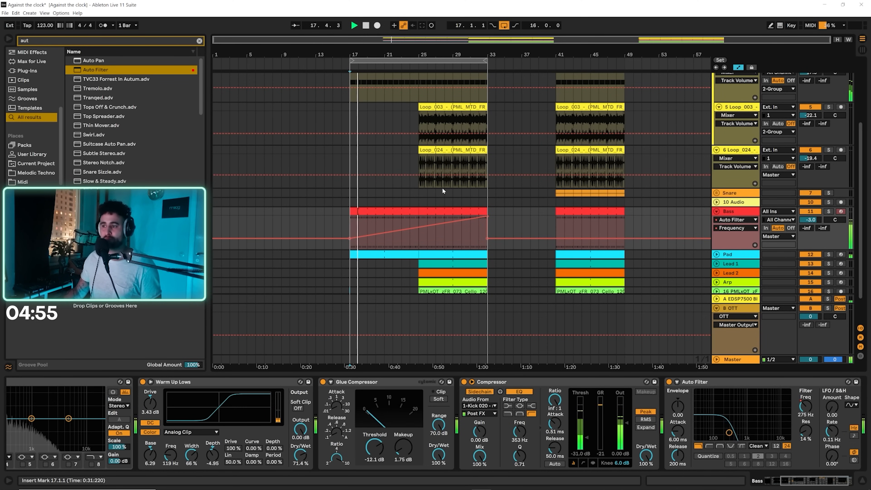
key("a")
Step: Cut the kick out of the bar just before bar 25 and play the transition
scroll(419, 114, "up", 5)
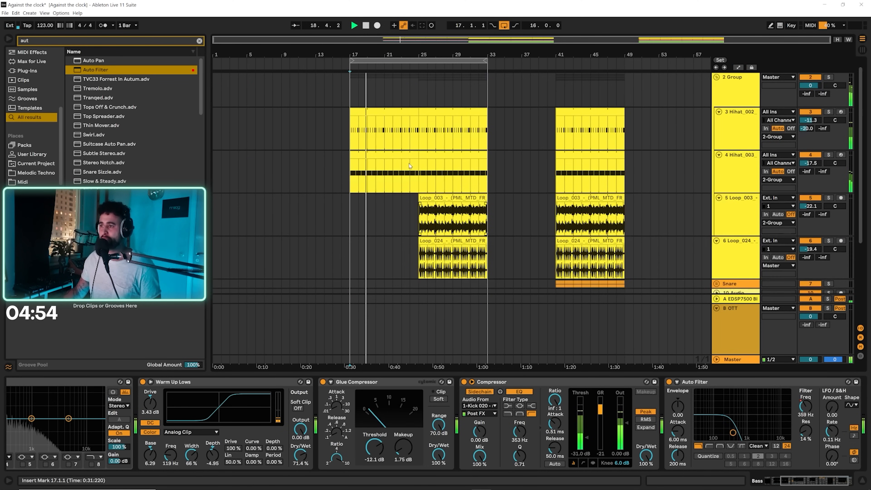
key("space")
left_click_drag(416, 52, 424, 75)
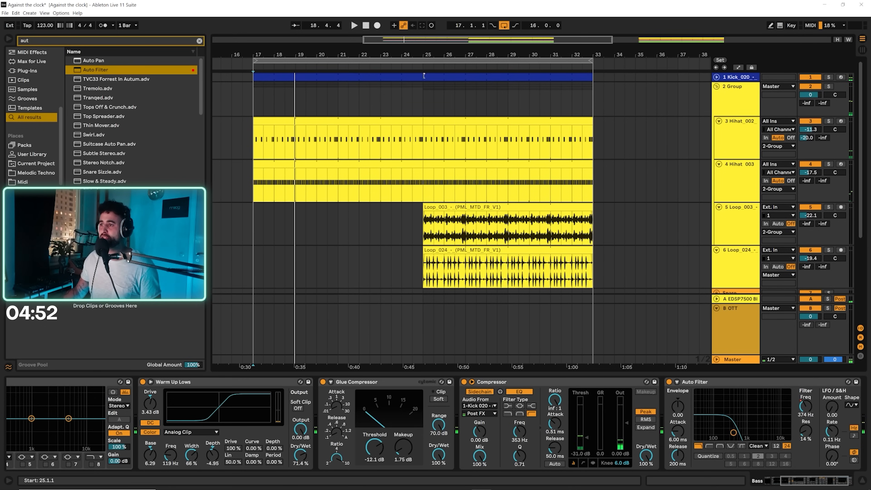
left_click(412, 80)
left_click(414, 96)
key("space")
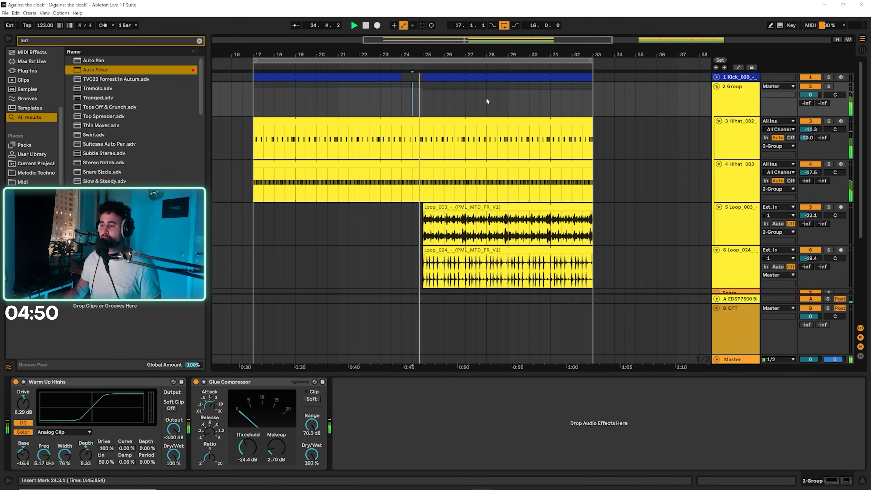
Step: Stop playback and move the Lead 2 clip from bars 25–33 to bars 33–41
key("space")
left_click_drag(484, 52, 443, 28)
scroll(435, 215, "down", 4)
left_click(444, 240)
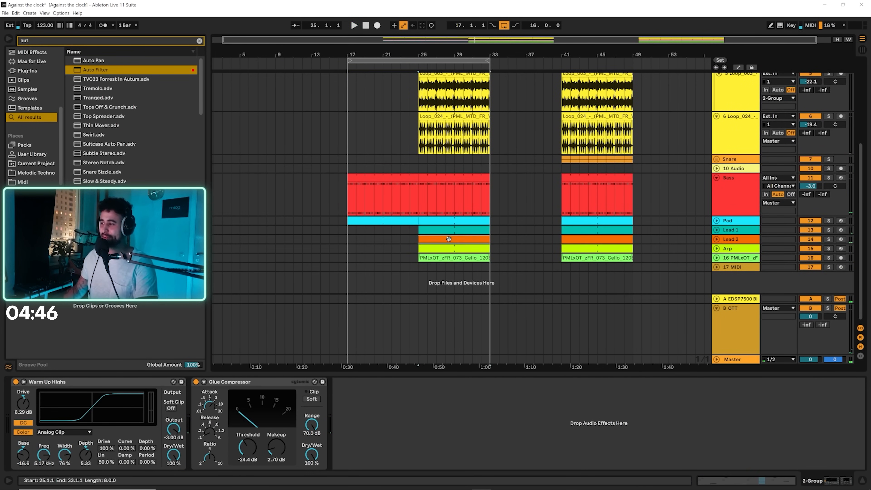
left_click_drag(453, 239, 527, 235)
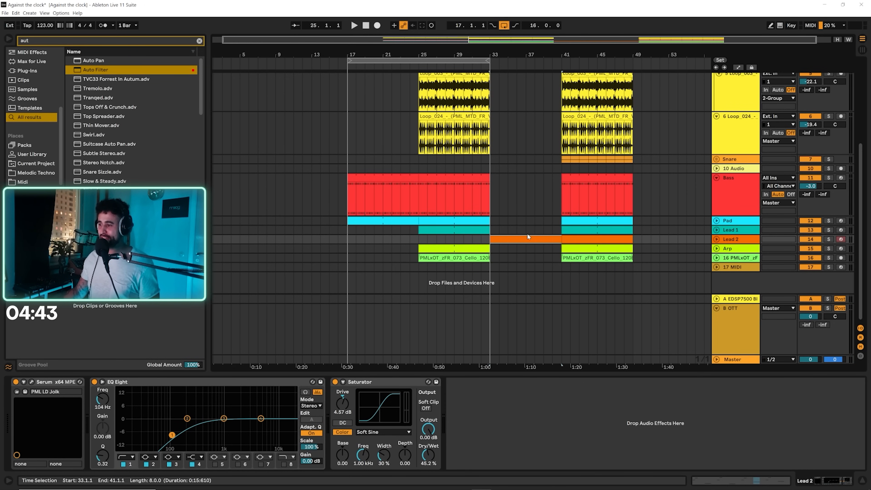
Step: Delete the Lead 1 clip from bars 25 to 33 and play the arrangement from bar 25
left_click(449, 232)
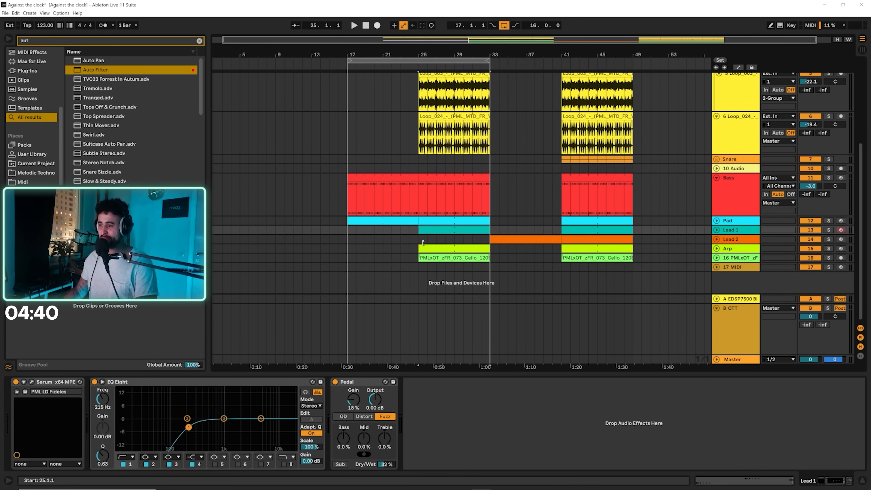
left_click(436, 229)
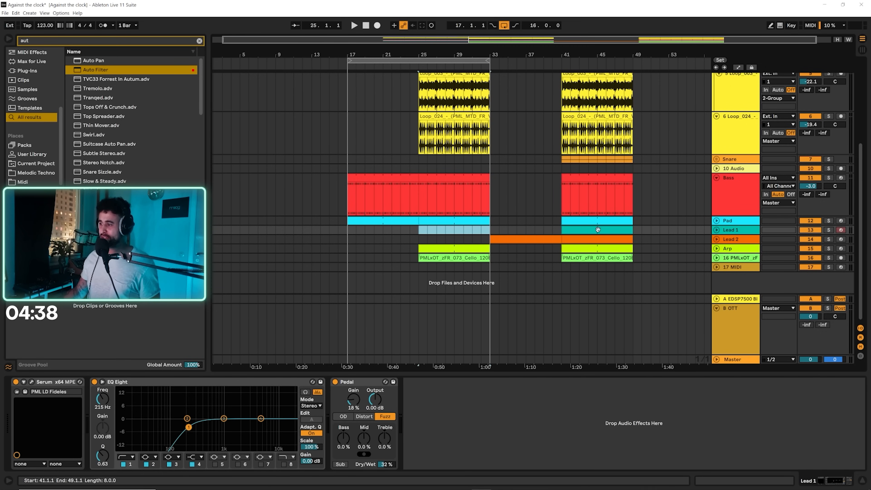
left_click(554, 230)
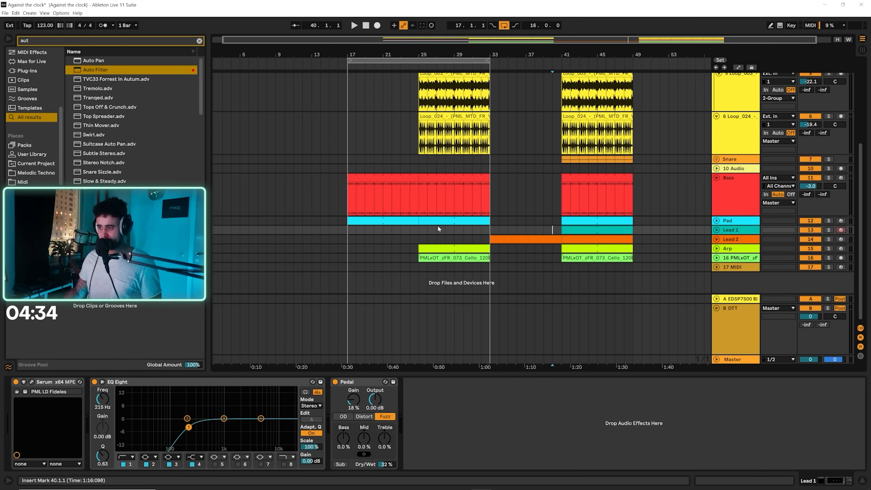
left_click(420, 229)
key("space")
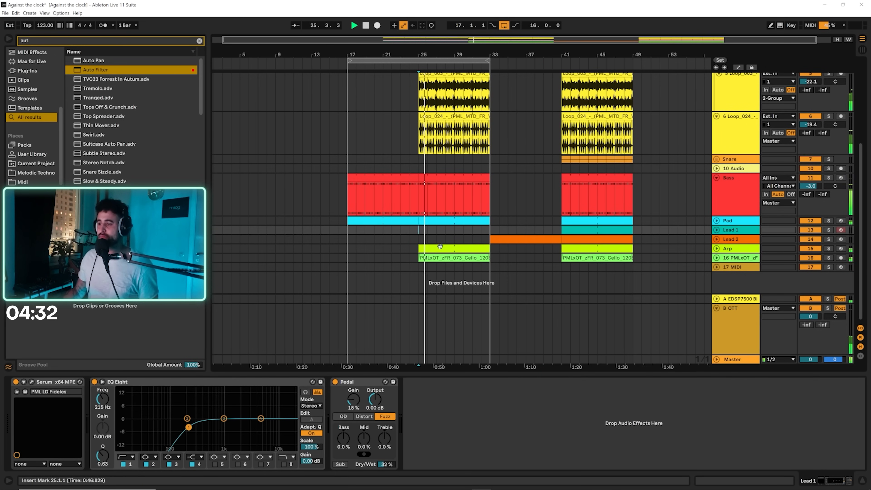
Step: Unfold the cello track and enable the high-cut band 8 in its EQ Eight, bringing it down to 1.82 kHz during playback
left_click(436, 259)
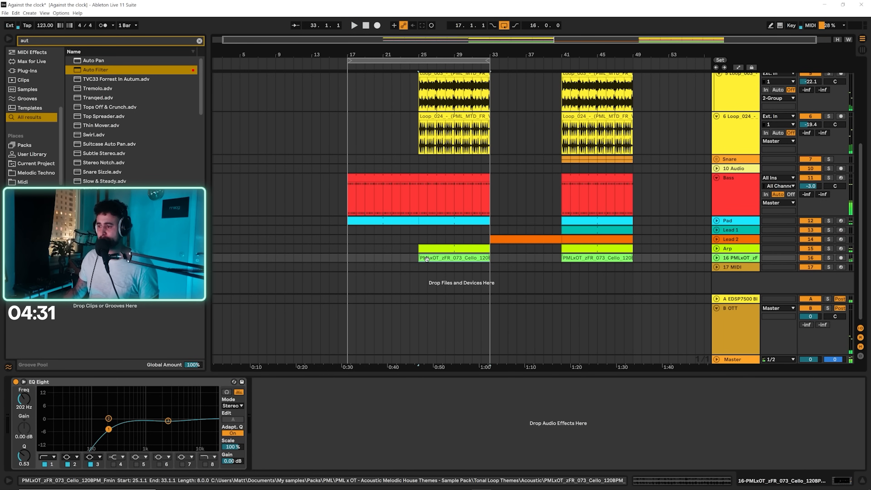
left_click(716, 258)
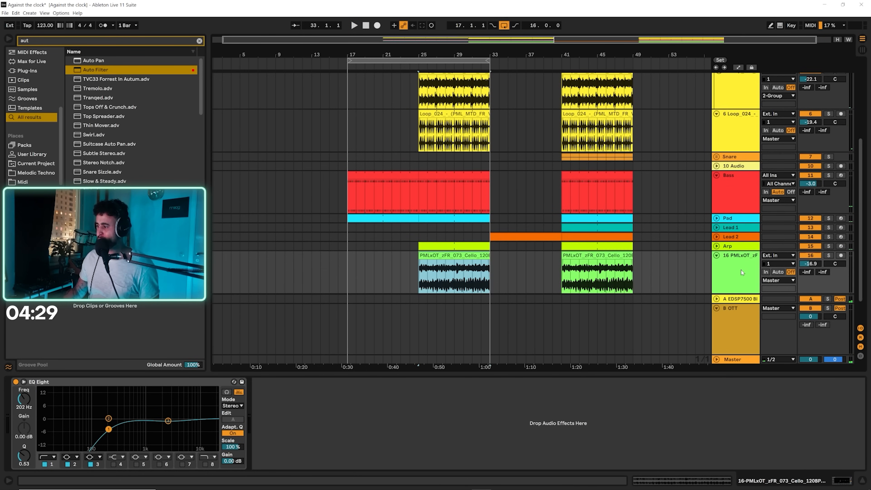
left_click(205, 465)
key("space")
left_click_drag(212, 425, 159, 430)
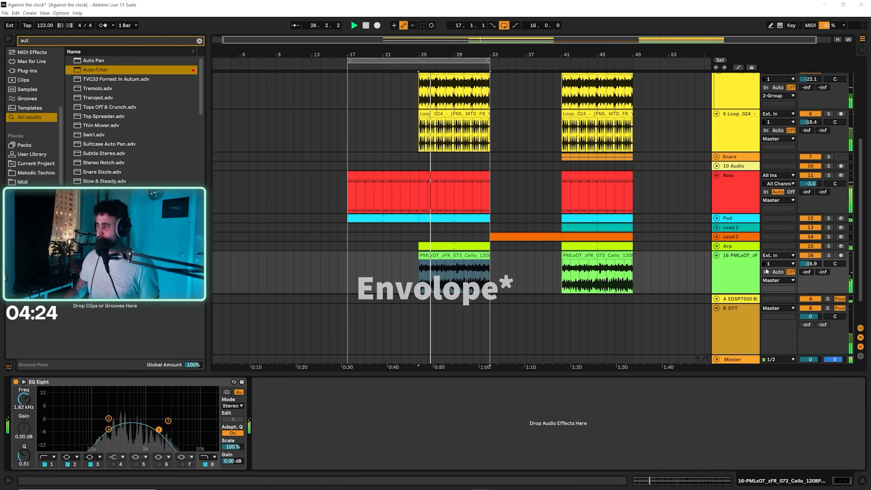
Step: Set the cello track's send A to -10.3 dB while playing from bar 25
key("space")
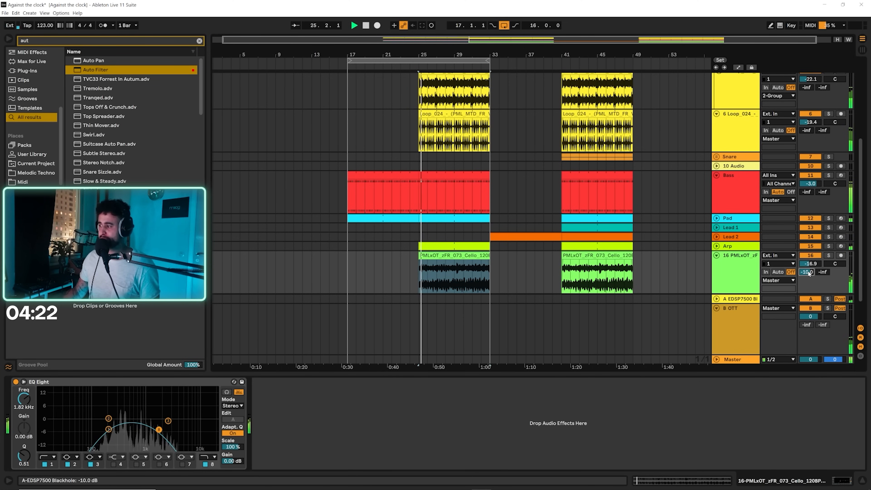
left_click_drag(808, 273, 808, 269)
left_click(737, 271)
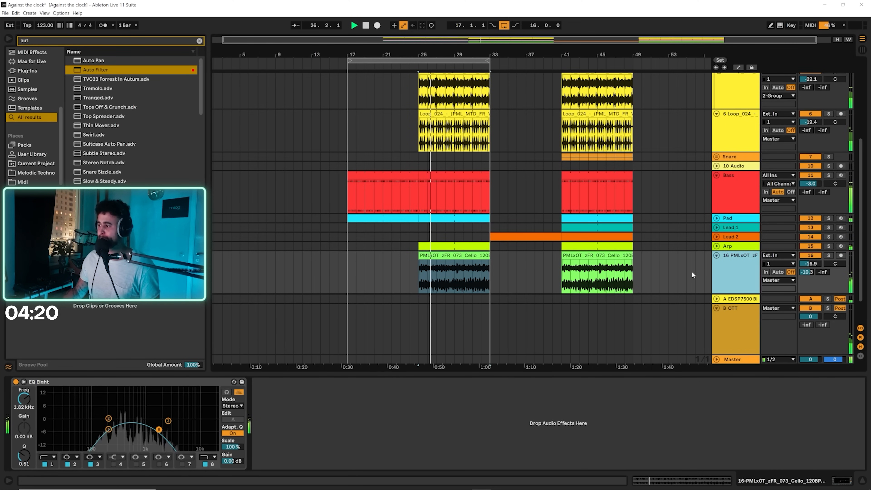
key("space")
Step: Extend the cello clip back to bar 17 and lower the track volume to -27.3 dB, checking the cello briefly in solo
left_click_drag(419, 256, 344, 256)
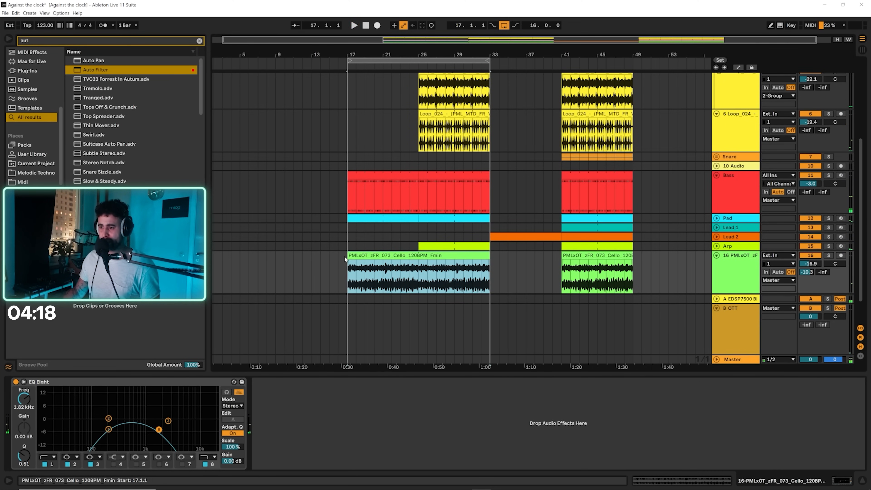
mouse_move(807, 264)
left_mouse_down()
mouse_move(807, 275)
mouse_move(810, 261)
left_mouse_up()
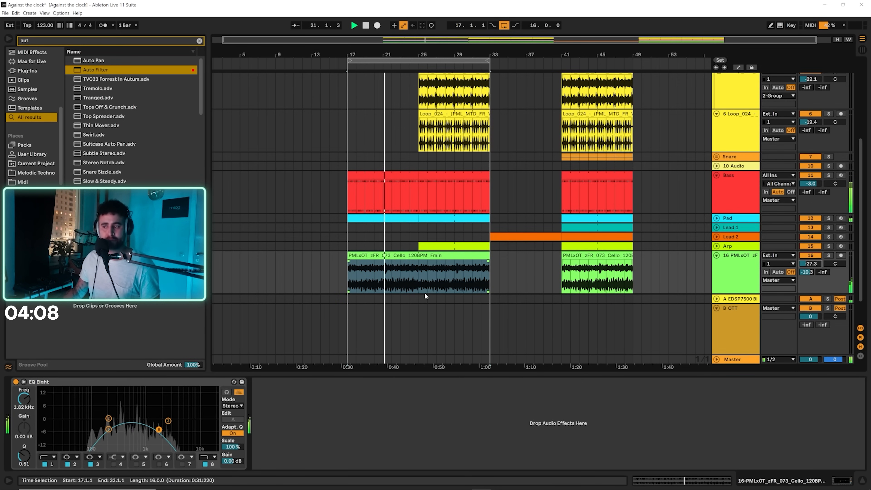
key("s")
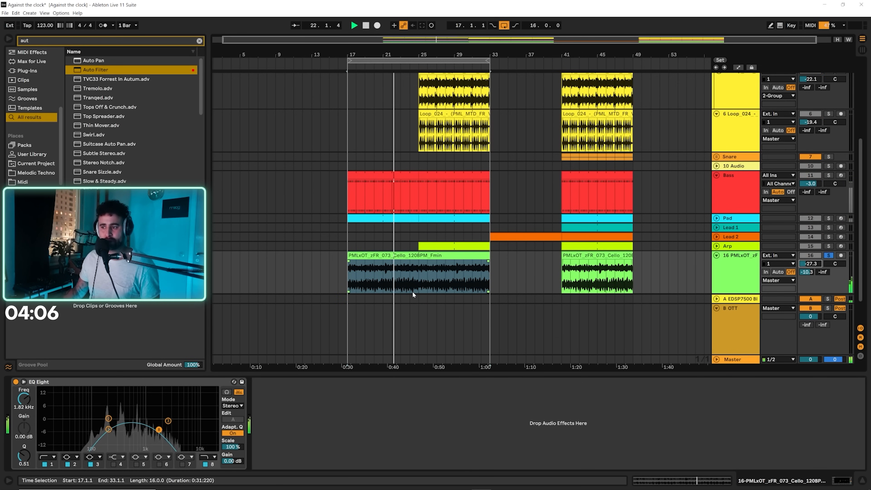
key("s")
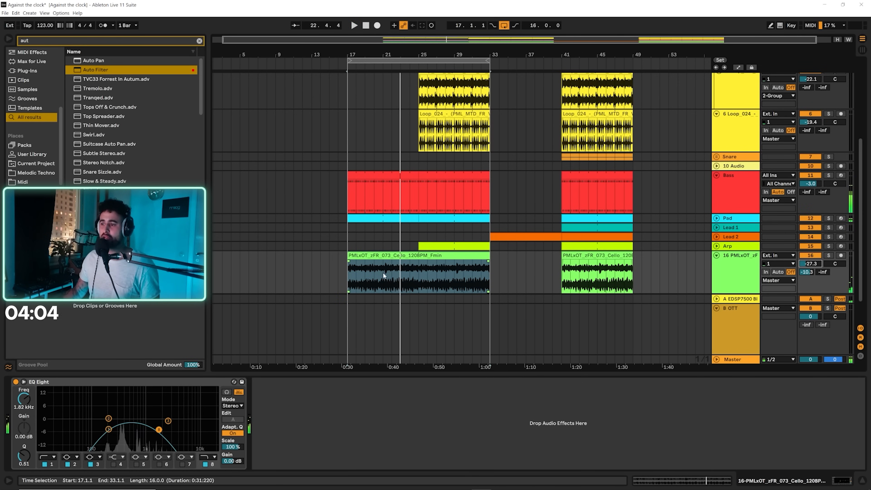
Step: Duplicate the cello's four bars from 17 to 21 three times to fill up to bar 33, and play from bar 29
left_click_drag(350, 277, 382, 276)
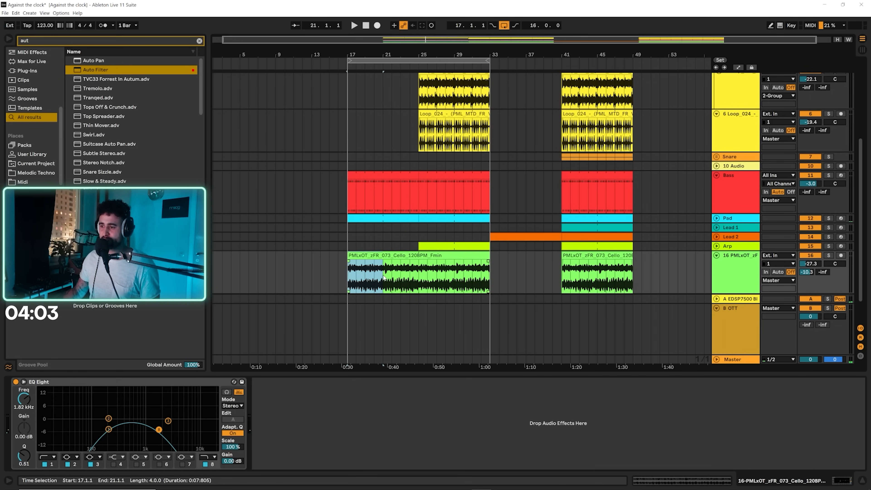
key("ctrl+d")
key("ctrl+d")
key("ctrl+d")
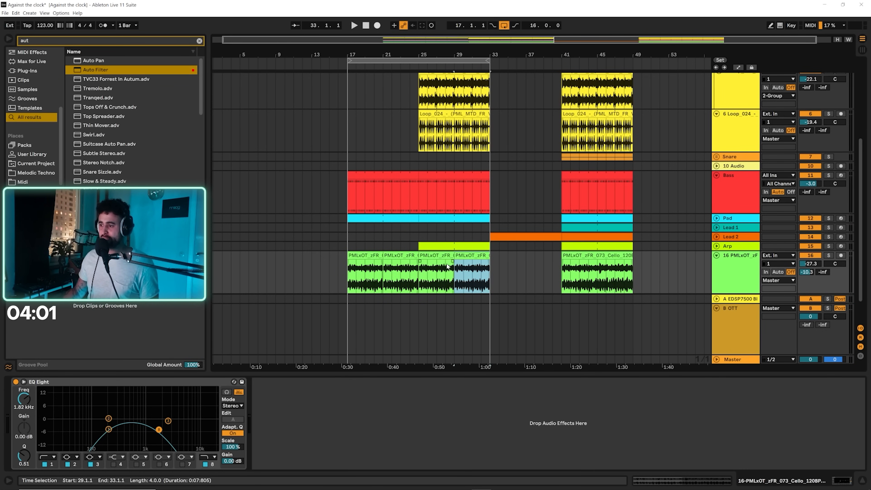
key("space")
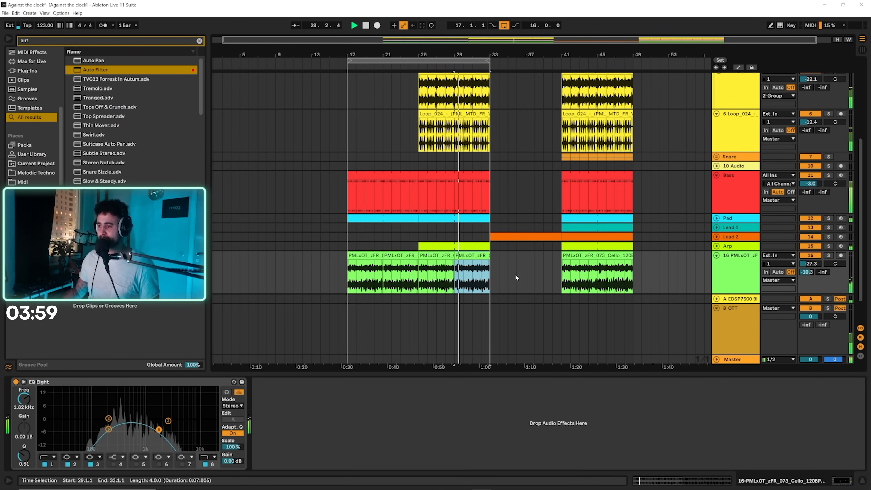
key("space")
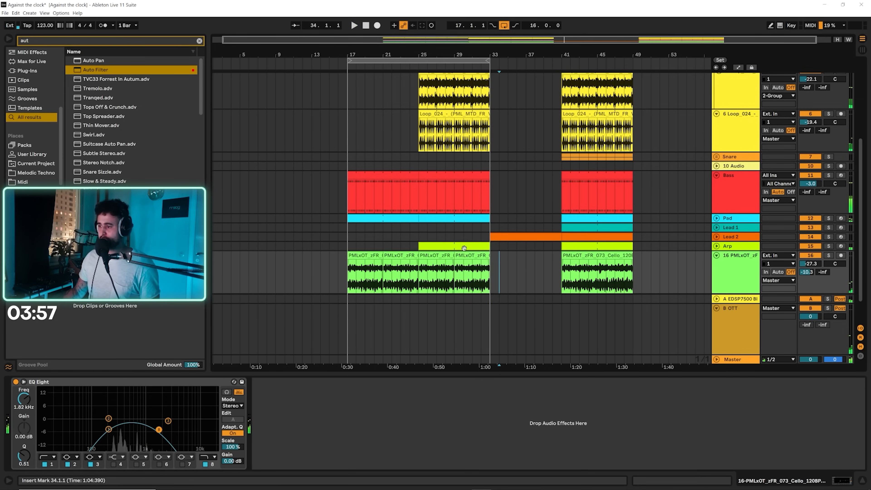
Step: Play the break from bar 33, right after the last cello clip
left_click_drag(526, 287, 490, 287)
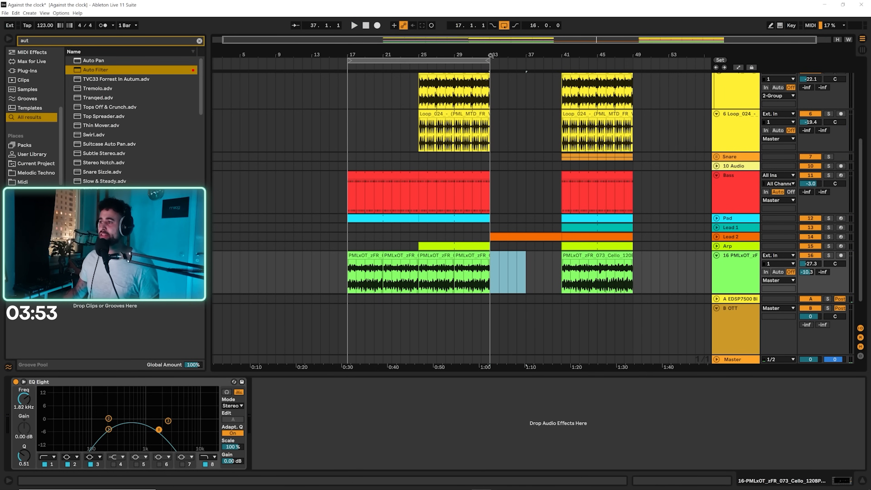
left_click_drag(491, 55, 447, 67)
left_click(448, 244)
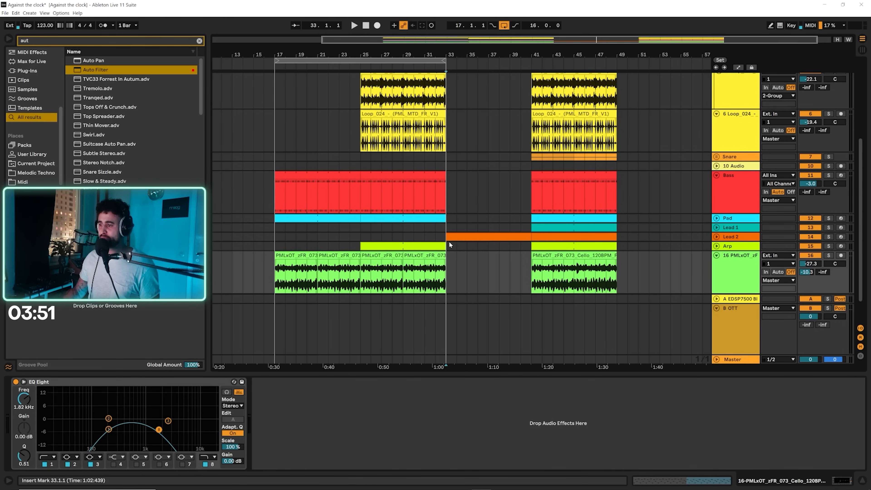
key("space")
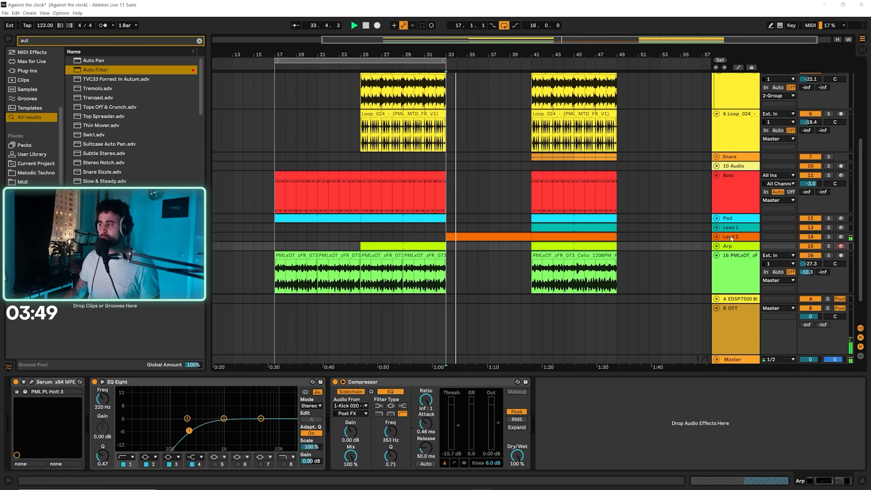
Step: Unfold the Lead 2 track, open its clip at bar 33 and transpose the first F2 note down an octave to F1
left_click(716, 237)
double_click(461, 237)
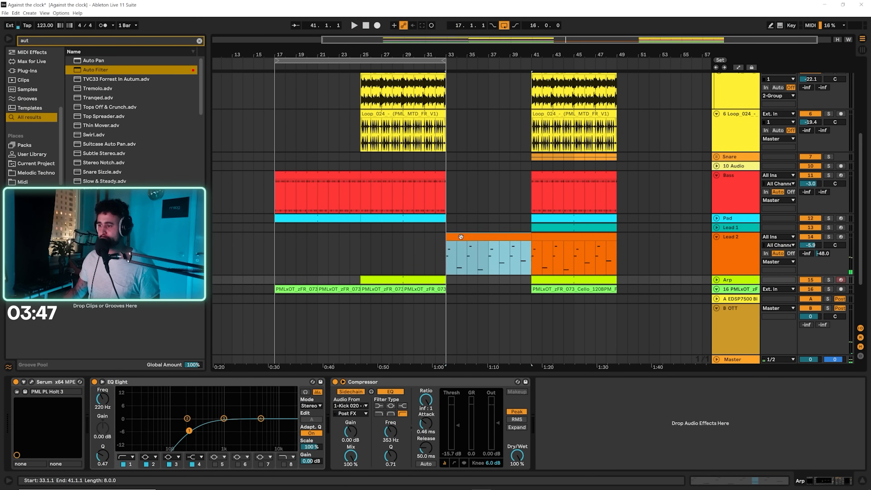
scroll(259, 357, "down", 5)
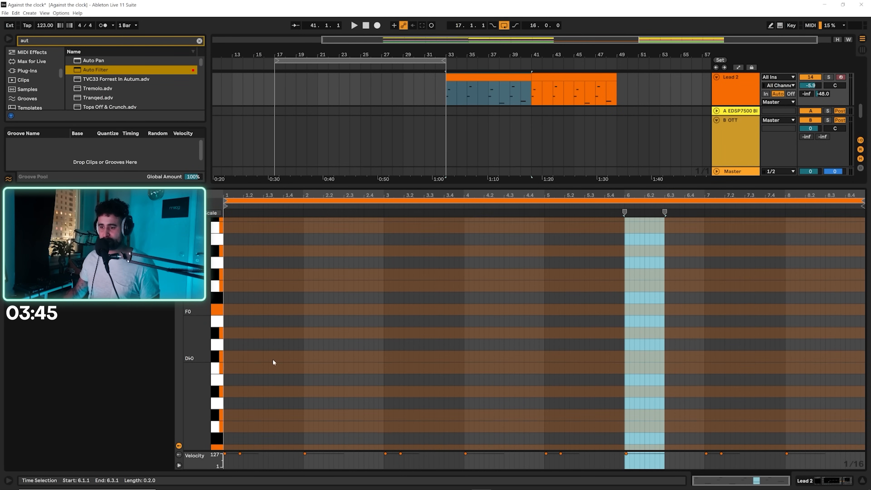
scroll(275, 354, "up", 10)
key("space")
left_click(239, 371)
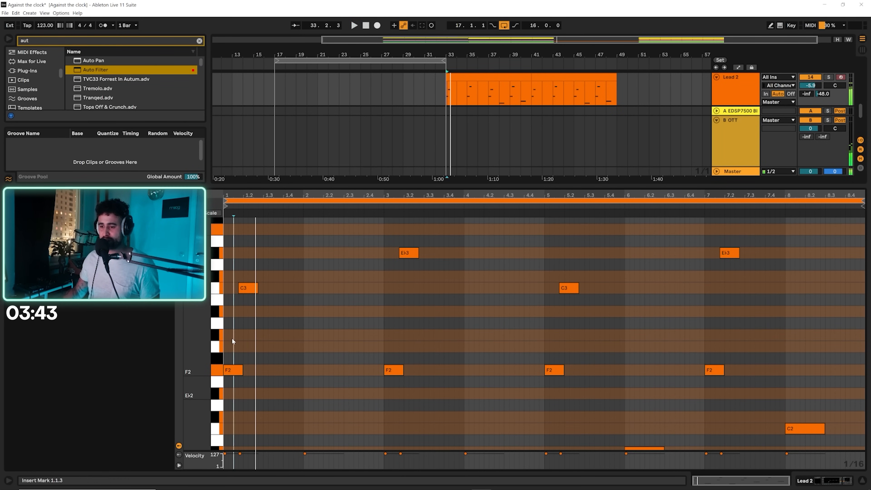
key("shift+Down")
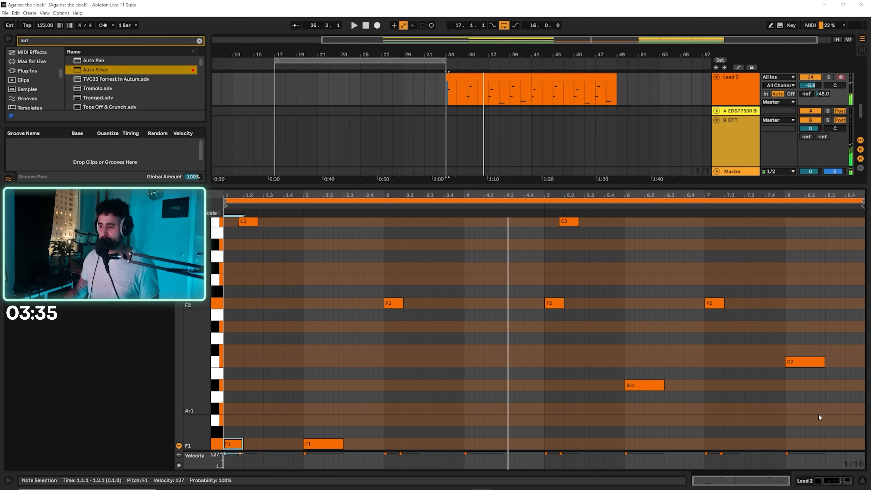
left_click(820, 481)
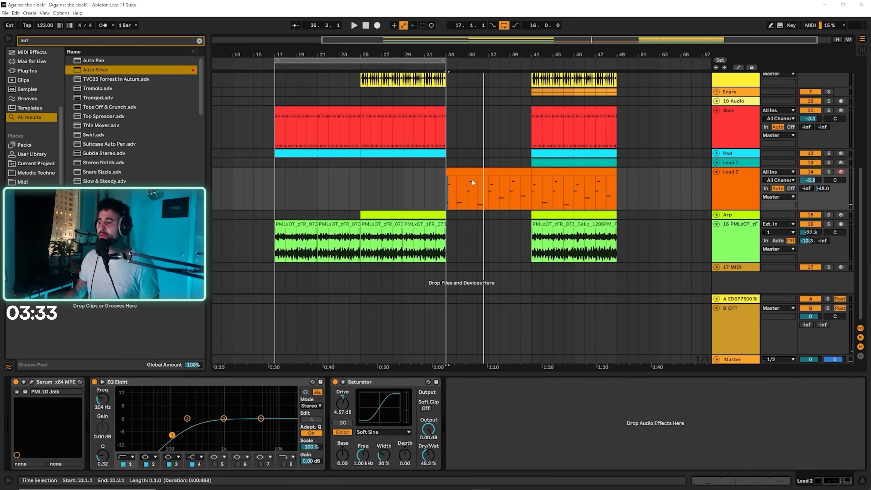
Step: Place the insert marker at bar 33 and add a new audio track below the cello track
left_click(481, 175)
left_click(732, 201)
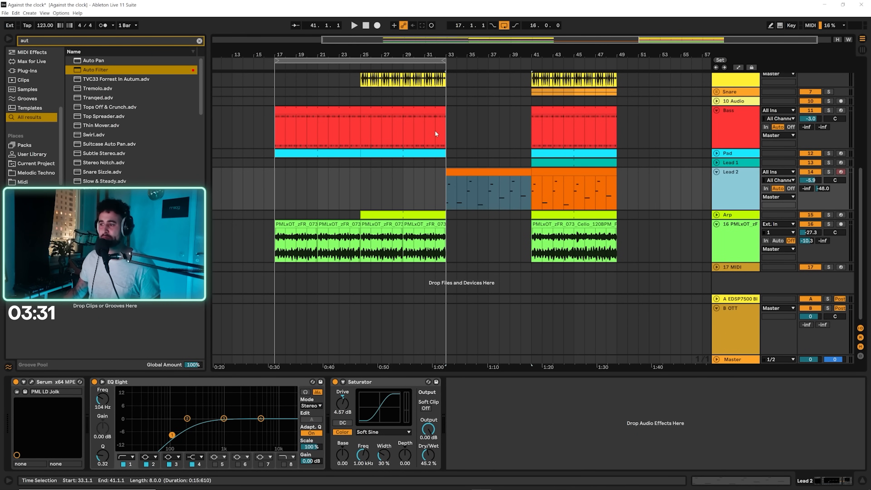
left_click(442, 129)
scroll(490, 228, "up", 5)
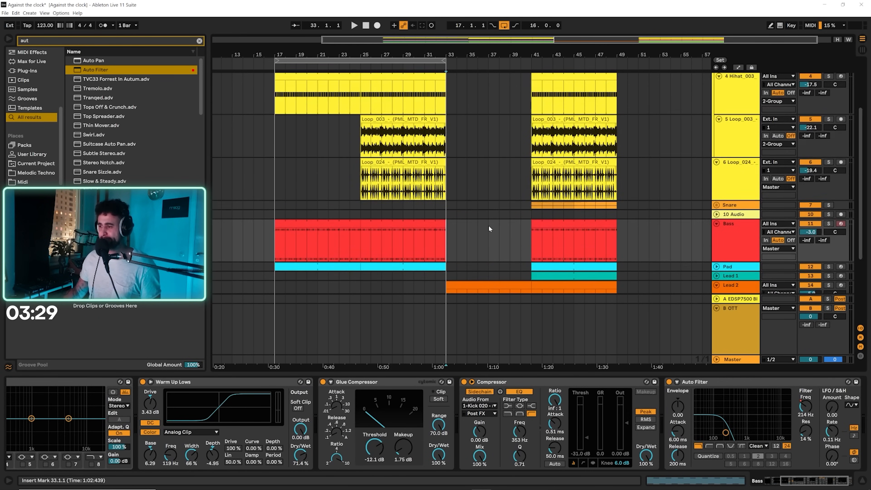
scroll(489, 228, "down", 5)
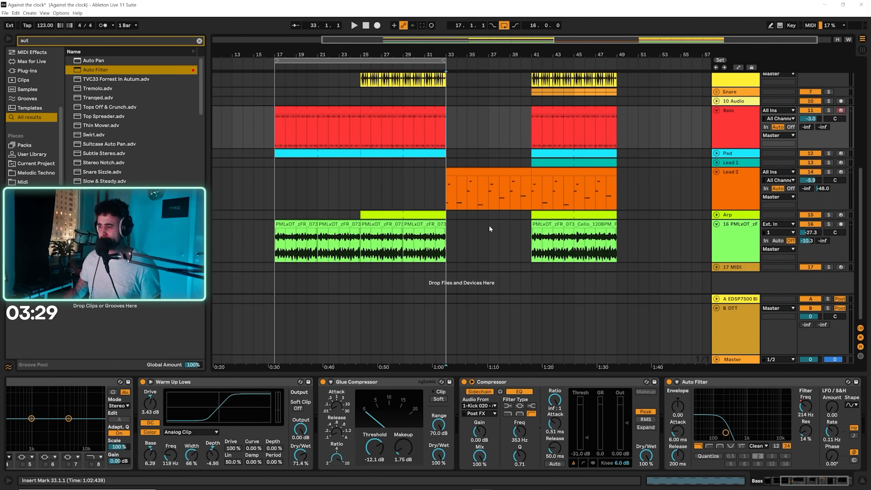
left_click(744, 249)
key("ctrl+t")
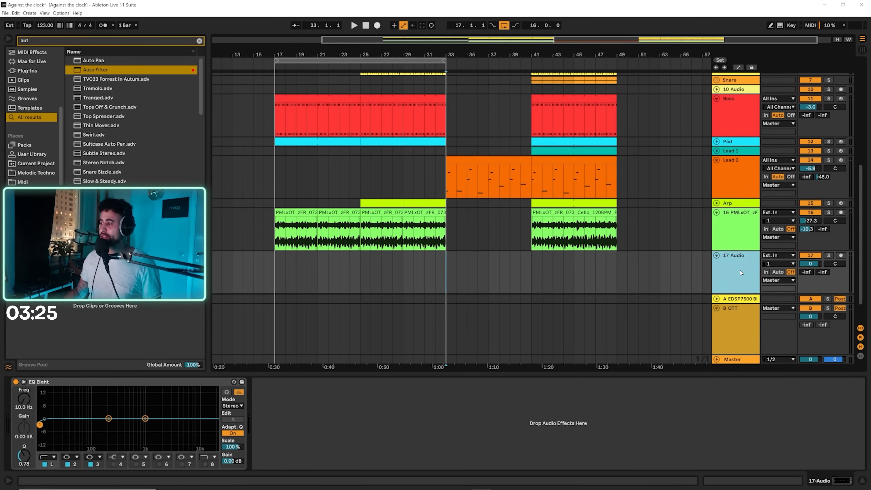
Step: Clear the browser search, open Whispers_Female_120Bpm in the PML - Vocal_Atmos_Female V1 pack and preview the Whisper_01 sample
left_click(199, 41)
scroll(39, 172, "down", 5)
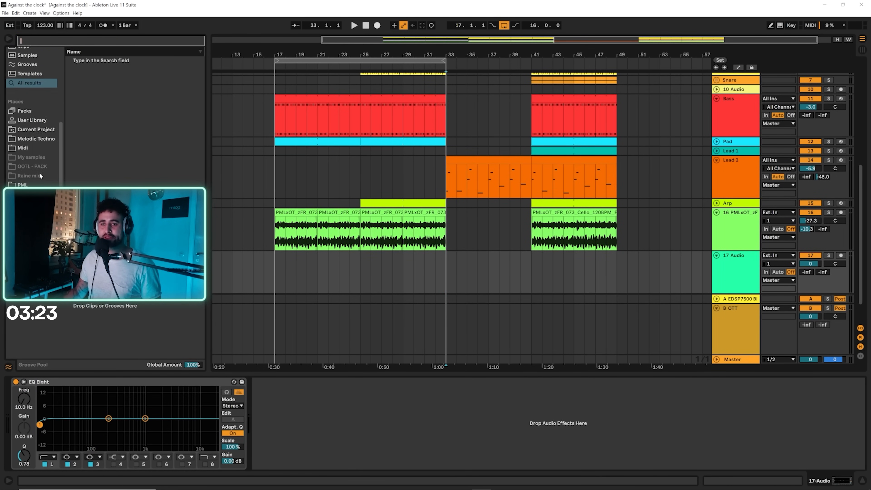
left_click(23, 137)
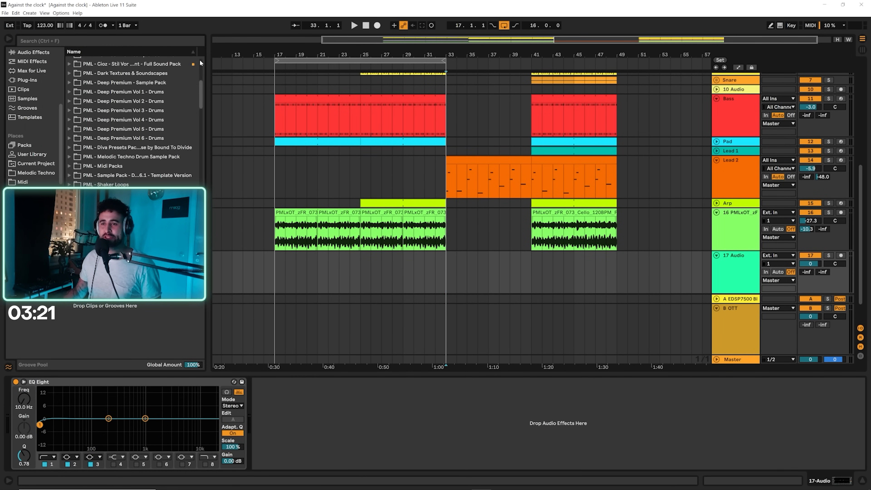
scroll(114, 157, "down", 8)
scroll(96, 107, "up", 3)
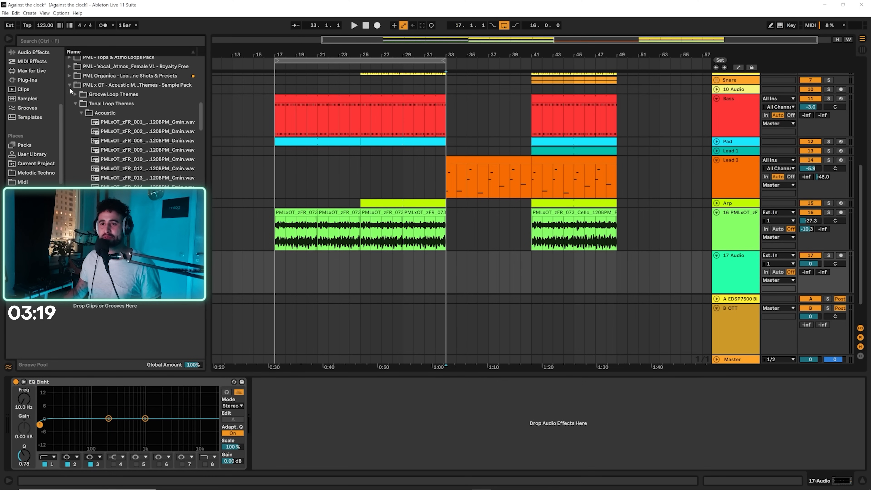
left_click(69, 86)
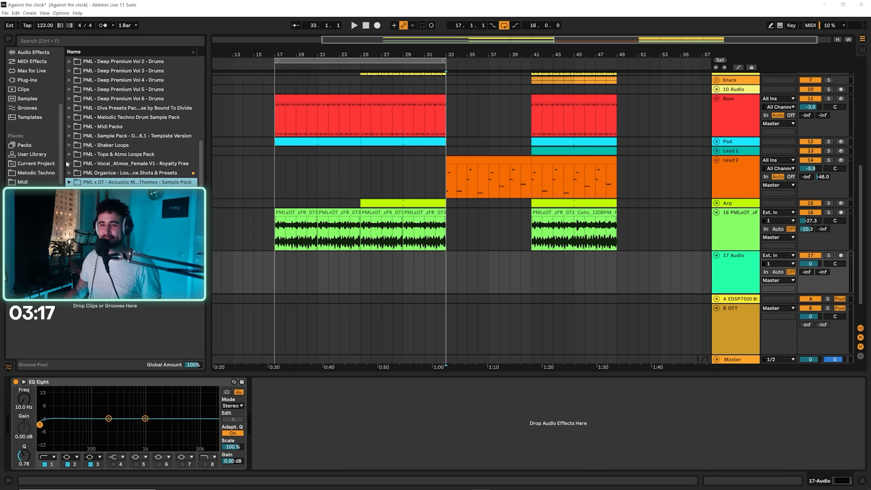
double_click(103, 164)
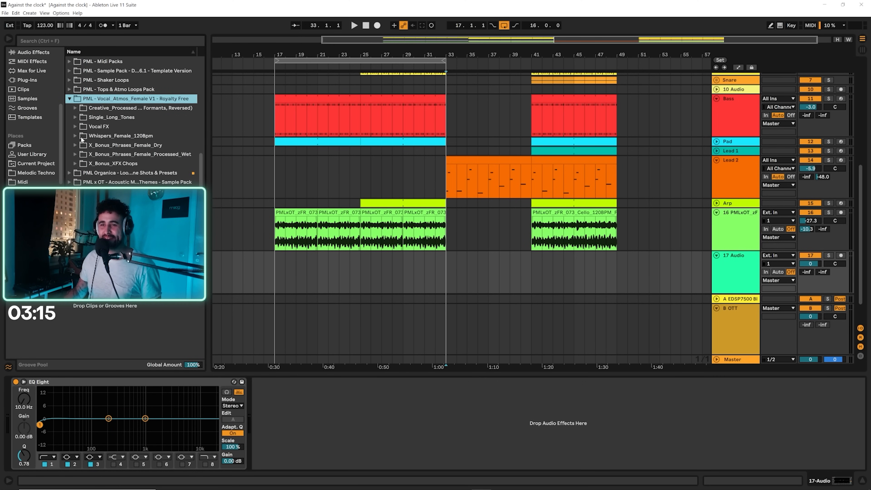
left_click(75, 135)
left_click(125, 148)
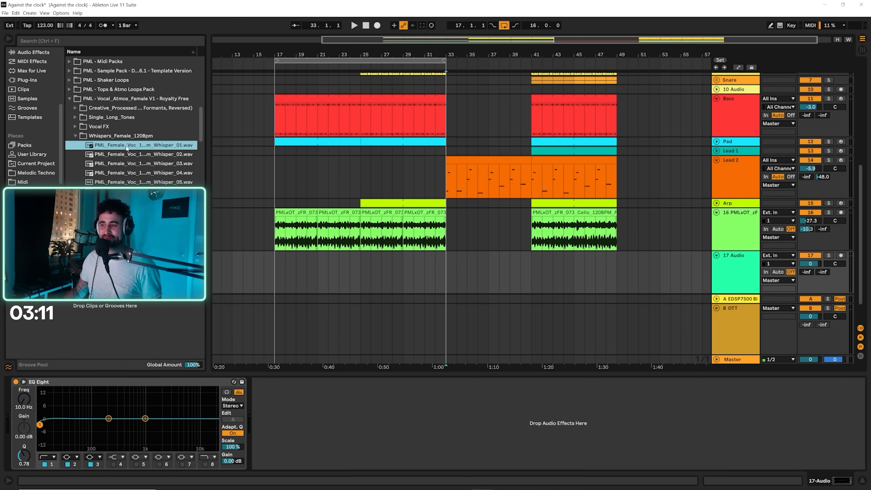
Step: Place the Whisper_01 sample at bar 33 of the new audio track and Whisper_02 directly after it at bar 35
left_click(444, 270)
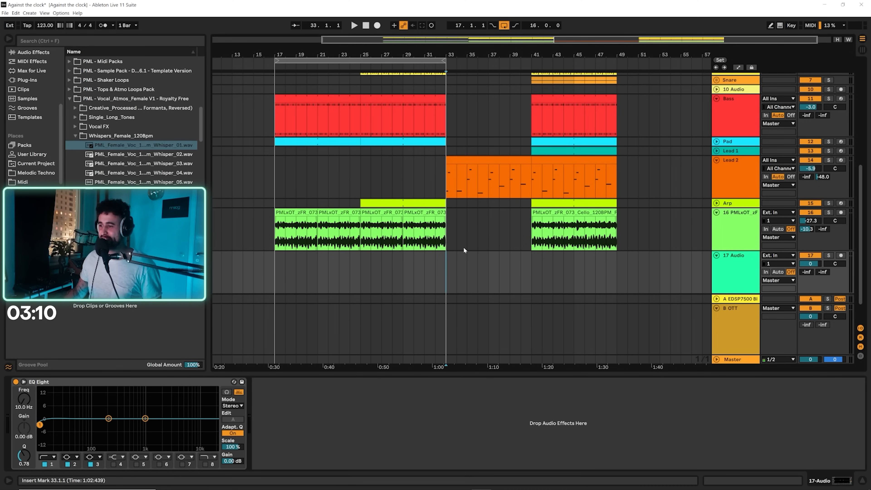
left_click_drag(114, 144, 453, 278)
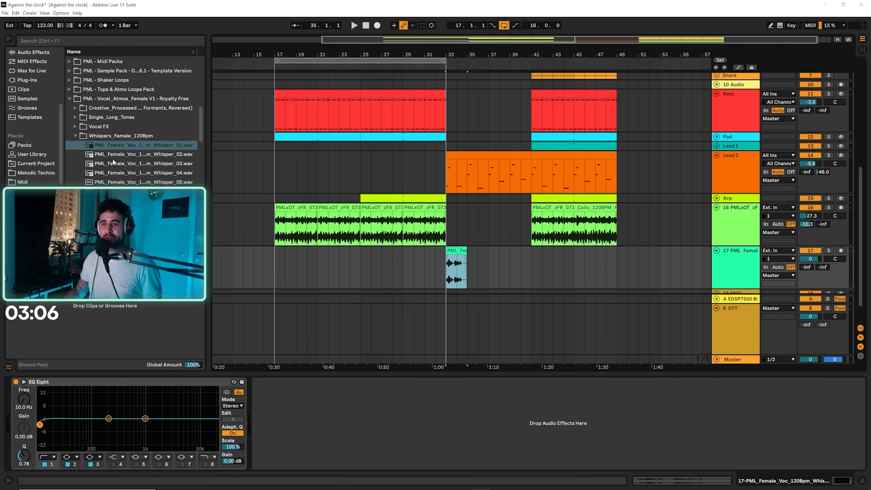
left_click(112, 156)
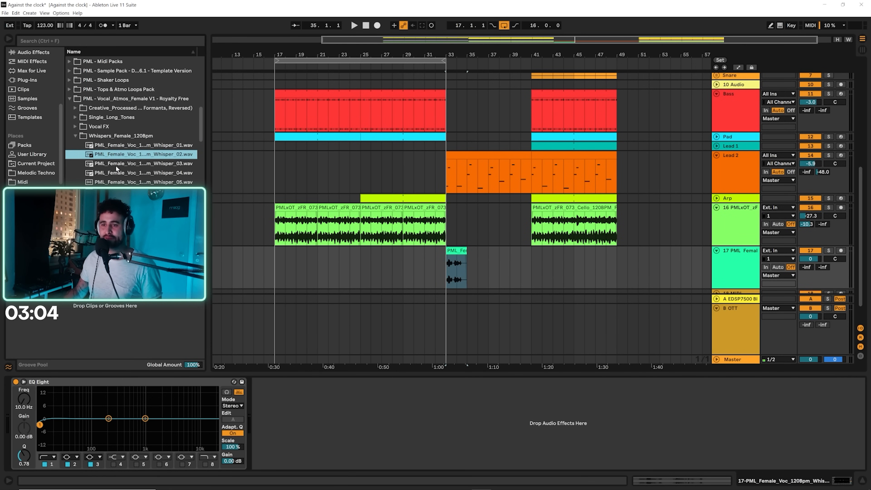
left_click_drag(119, 157, 469, 271)
Step: Examine the sample view of both whisper clips in turn and return to the device chain
key("shift+Tab")
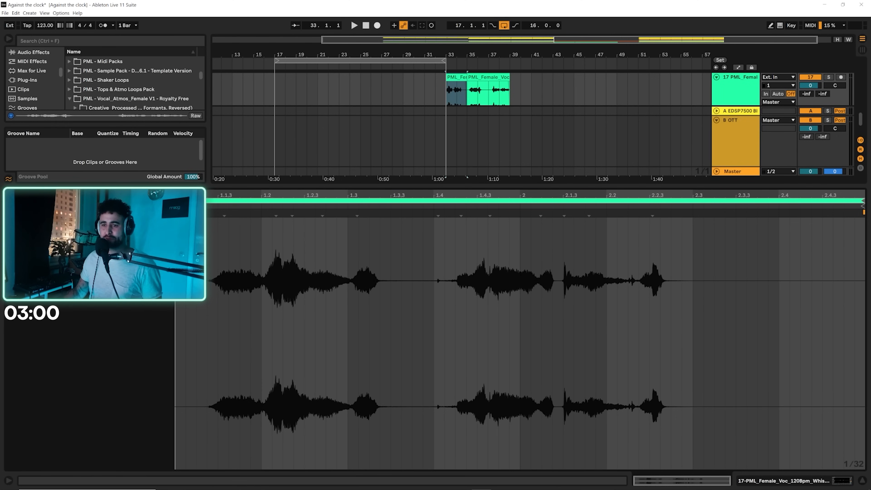
left_click(94, 206)
left_click(485, 78)
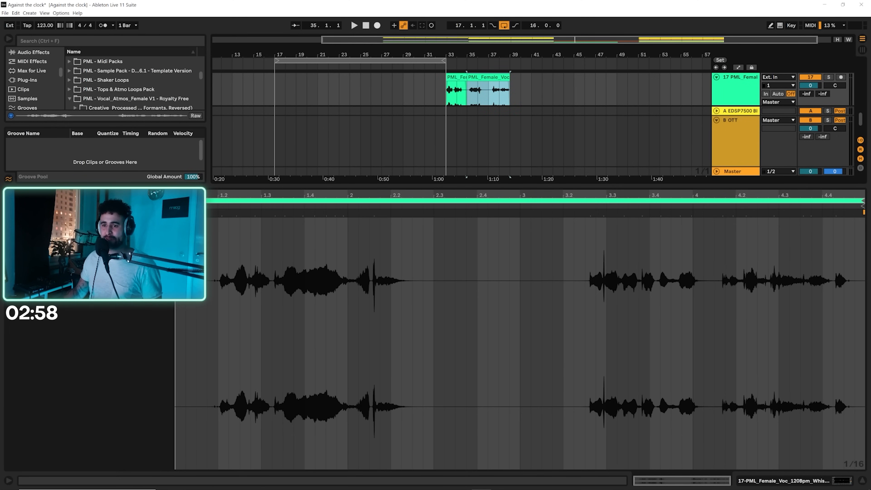
left_click(93, 206)
left_click(845, 482)
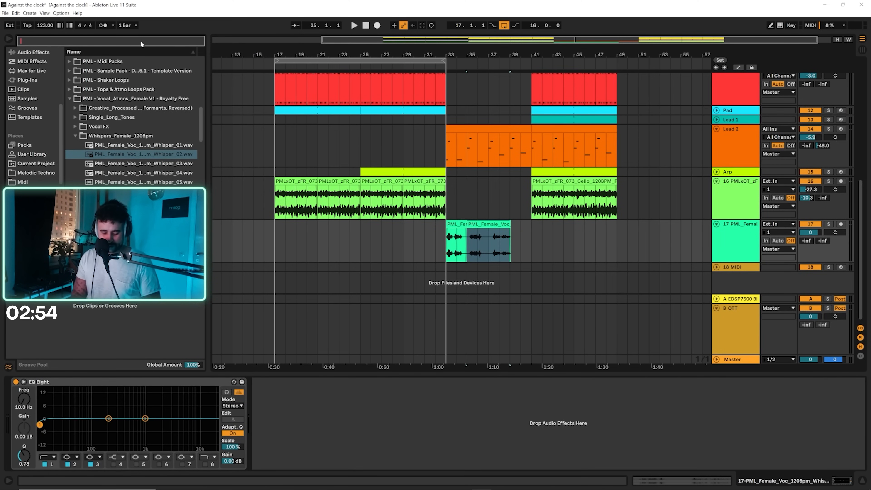
Step: Search all browser results for "echo" and add the Echo effect after the EQ Eight on the whisper track
type("echo")
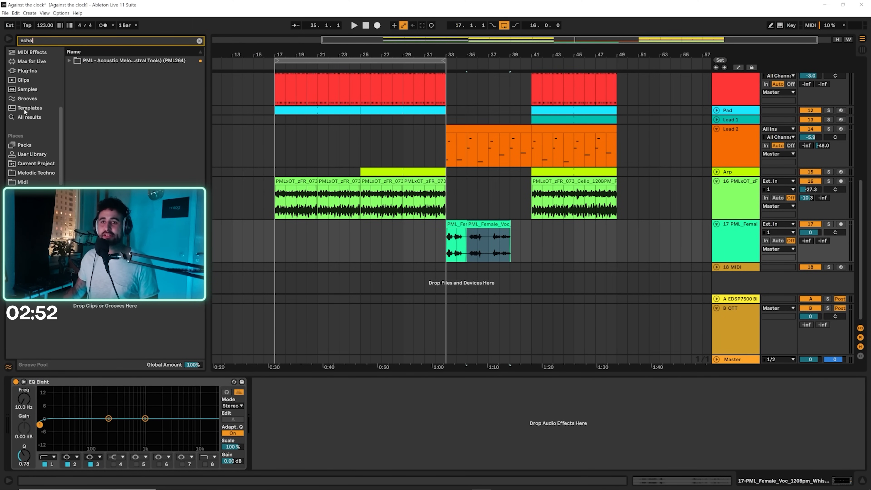
left_click(30, 118)
left_click_drag(92, 68, 454, 395)
left_click(536, 394)
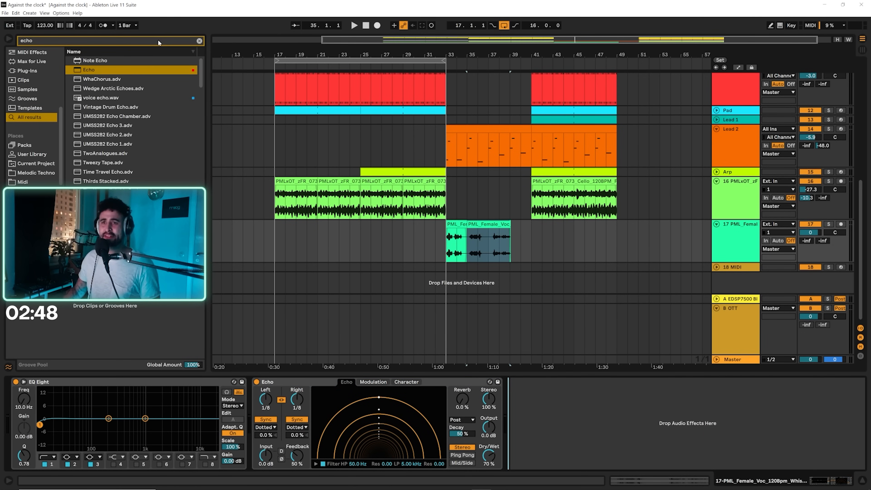
Step: Search for "rev", add Reverb after the Echo on the whisper track and lower the Echo's dry/wet to 44 %
left_click(199, 41)
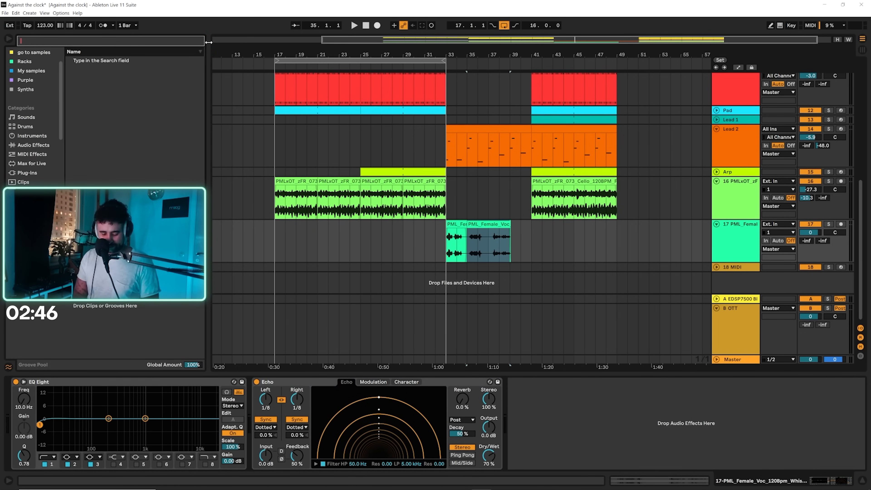
type("rev")
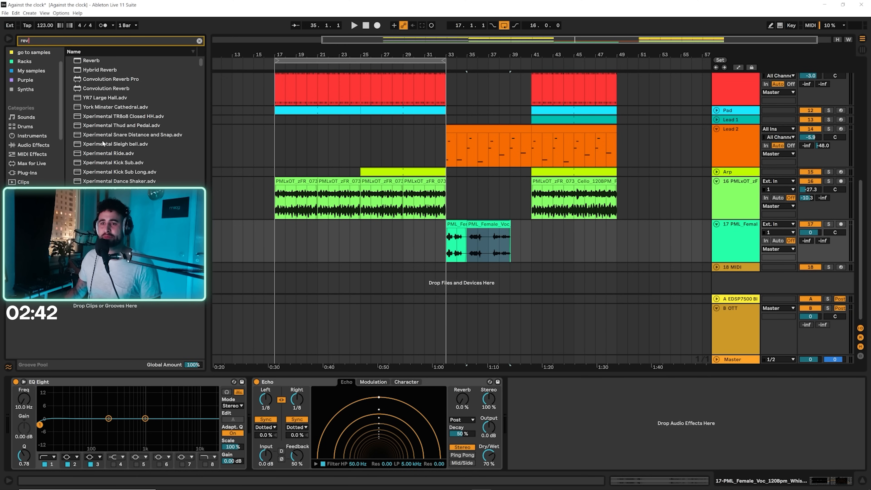
left_click(528, 391)
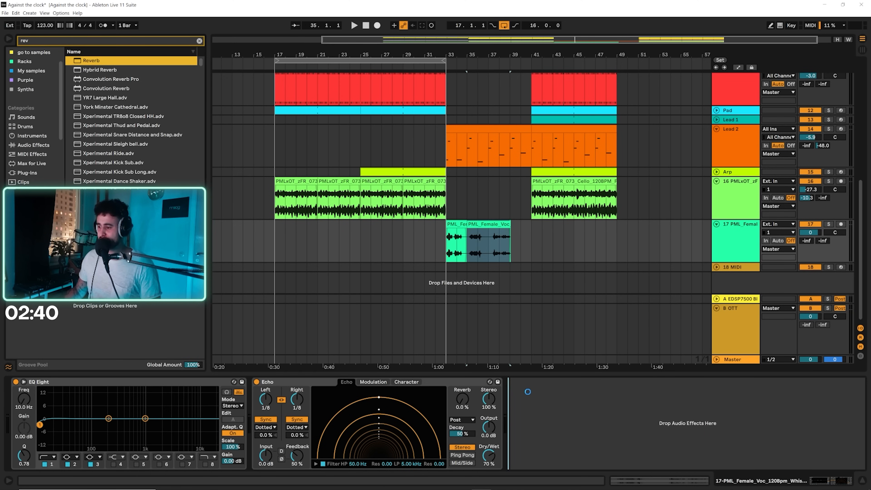
key("Return")
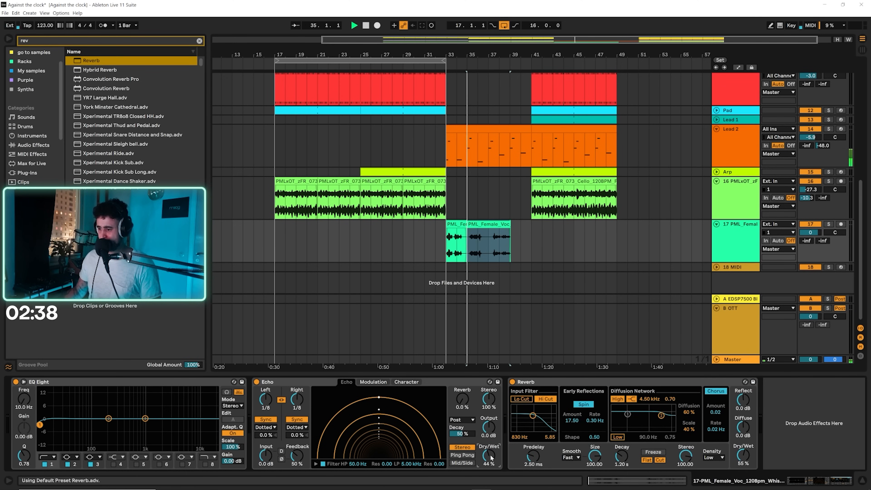
Step: While playing from bar 33, set the whisper EQ Eight's low-cut band 1 to 190 Hz and the track volume to -10.0 dB
left_click(447, 245)
key("space")
key("space")
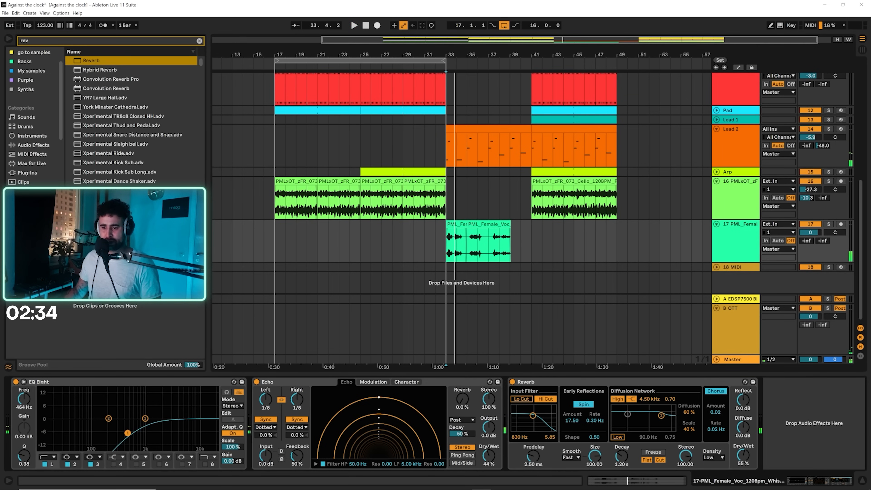
left_click_drag(109, 434, 107, 433)
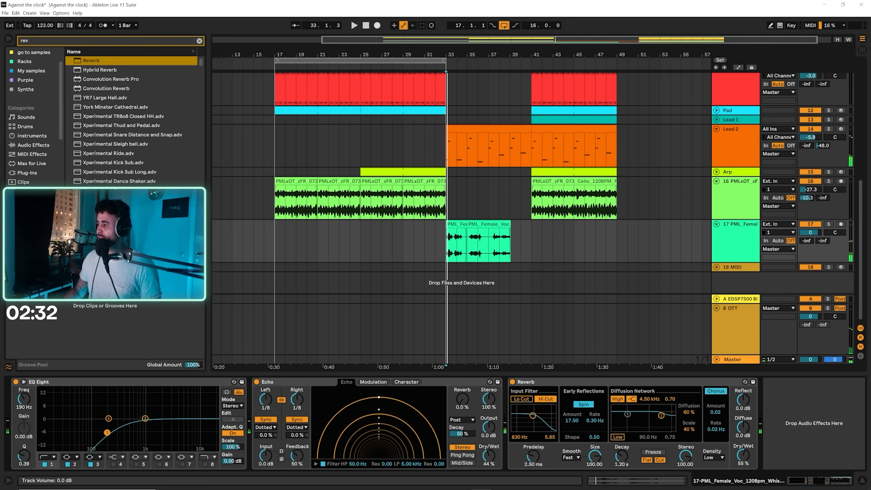
left_click_drag(811, 232, 811, 230)
key("space")
key("space")
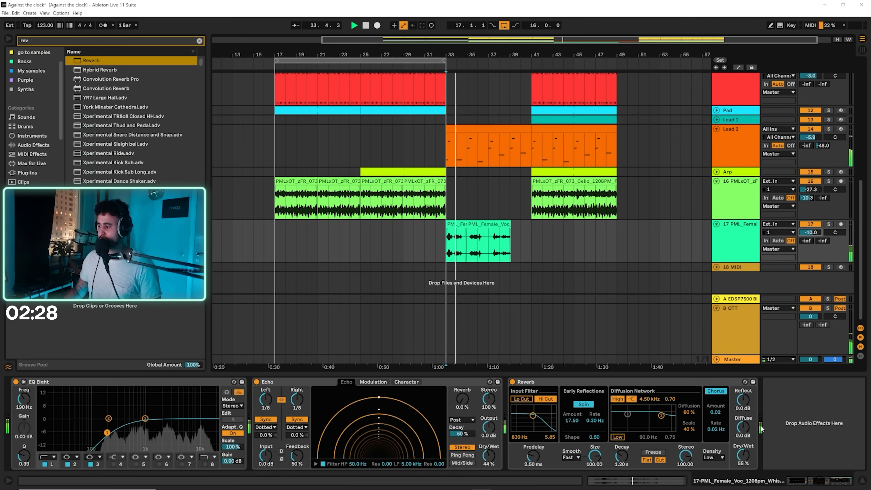
Step: Set the whisper track's Reverb to 44 % dry/wet and 5.70 s decay, with the input filter at 1.79 kHz and 5.36 width
key("space")
key("space")
left_click_drag(743, 455, 743, 462)
key("space")
left_click_drag(621, 456, 621, 438)
key("space")
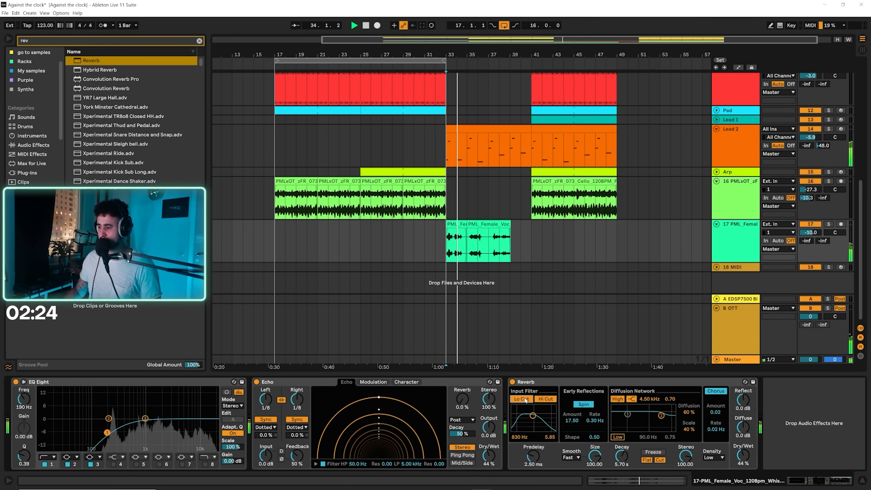
left_click_drag(534, 417, 538, 417)
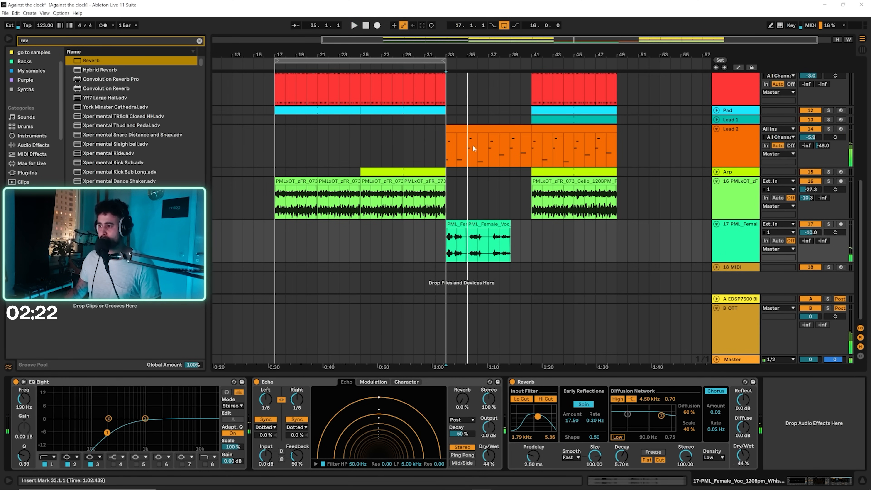
Step: Play the build from bar 29 and locate the lead clip at the start of the break
left_click(450, 195)
left_click_drag(446, 54, 414, 61)
left_click(370, 149)
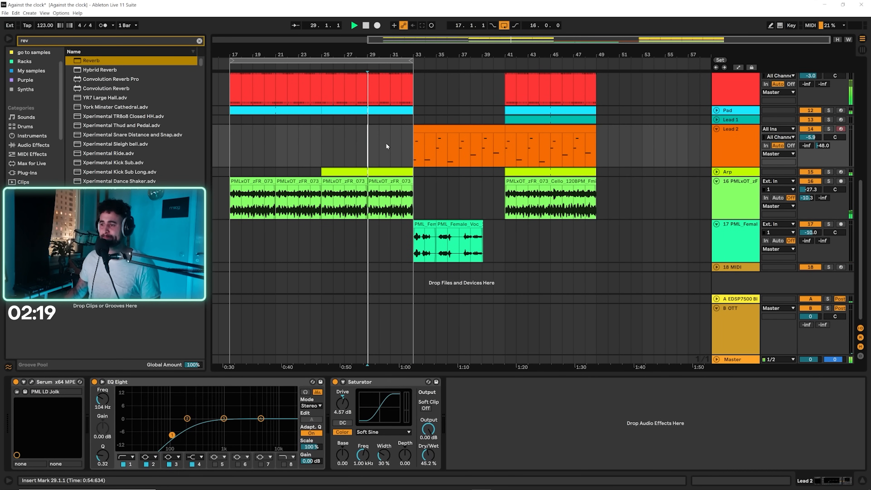
key("space")
scroll(414, 97, "up", 3)
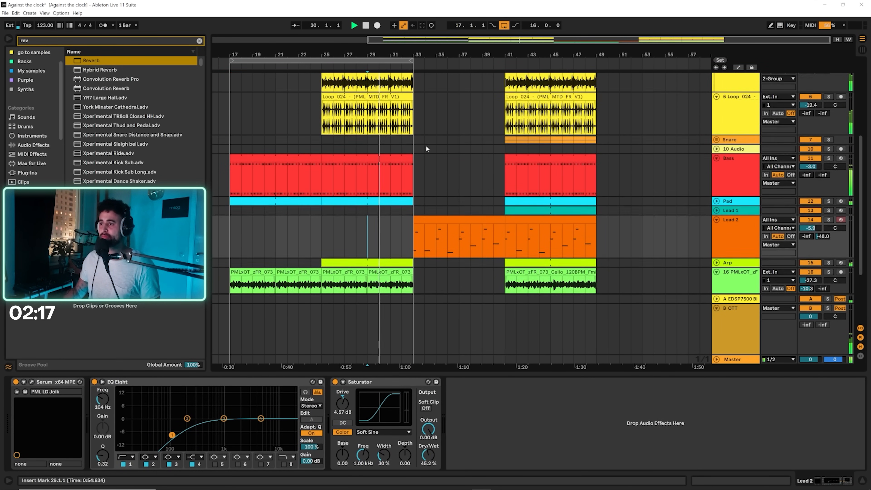
left_click(438, 243)
key("space")
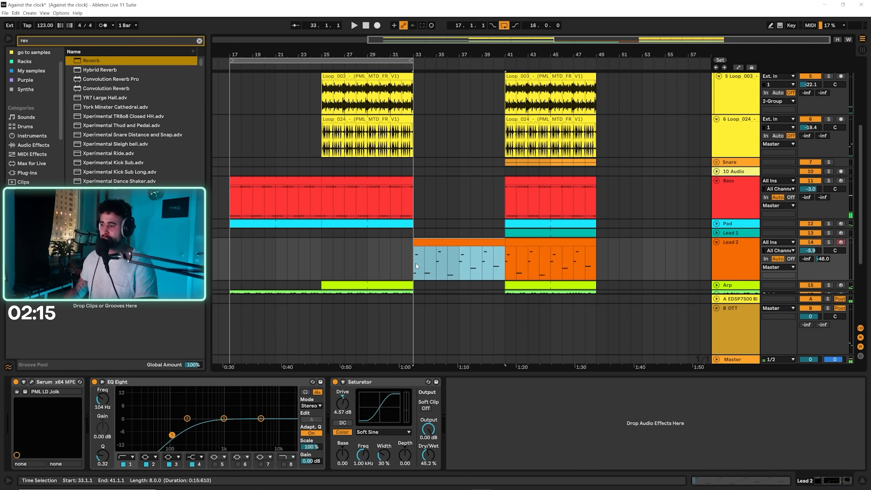
Step: Insert two bars of silence at bar 33 across all tracks, pushing the lead and everything after it to bar 35
mouse_move(418, 241)
left_mouse_down()
mouse_move(449, 242)
mouse_move(428, 242)
left_mouse_up()
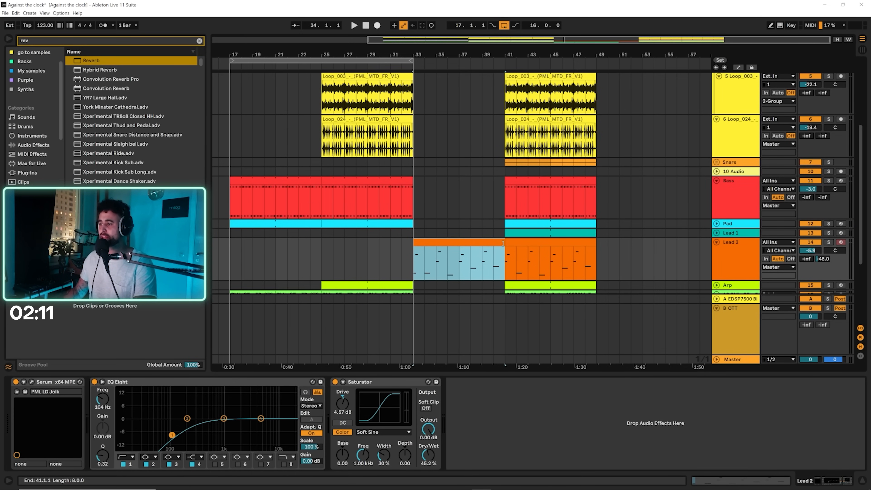
left_click_drag(416, 270, 434, 146)
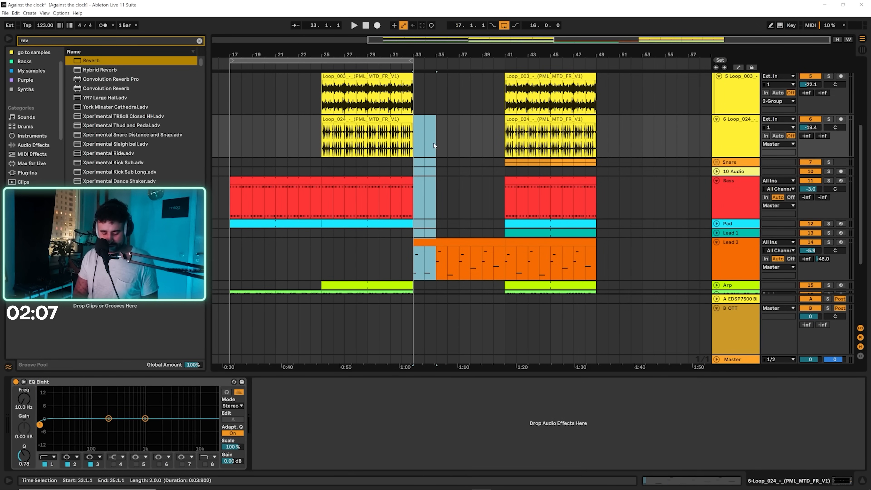
key("ctrl+shift+i")
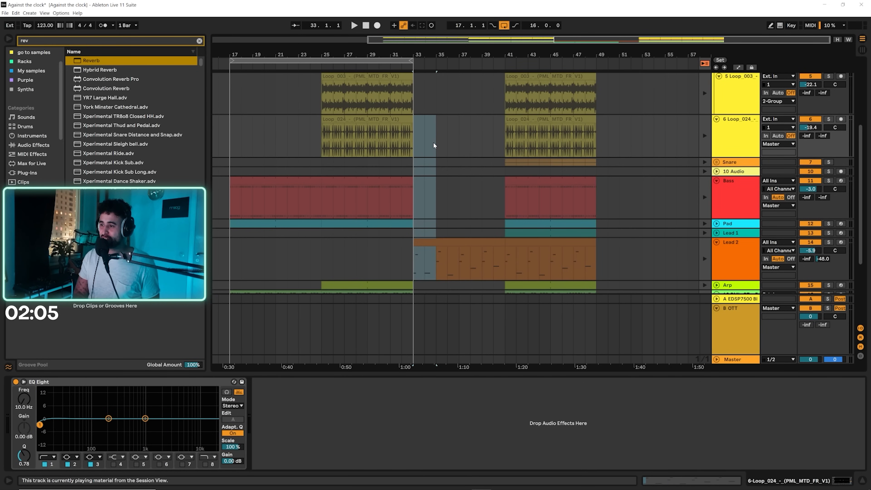
left_click(706, 64)
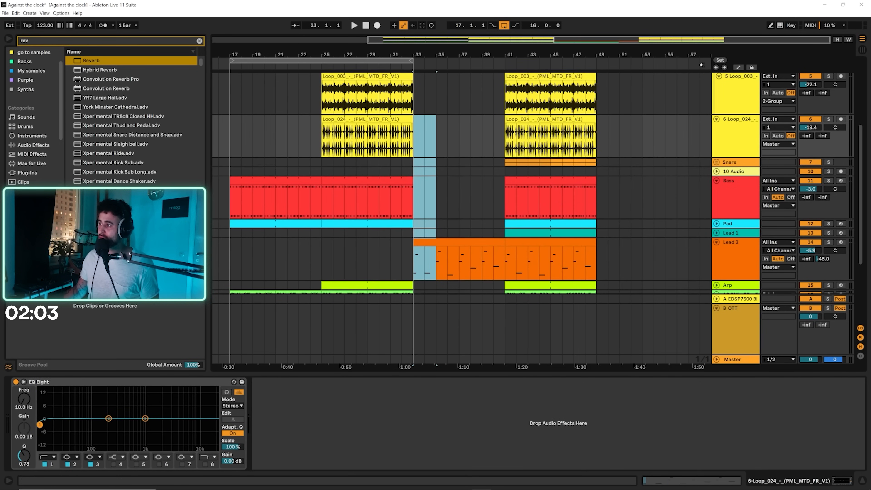
key("ctrl+i")
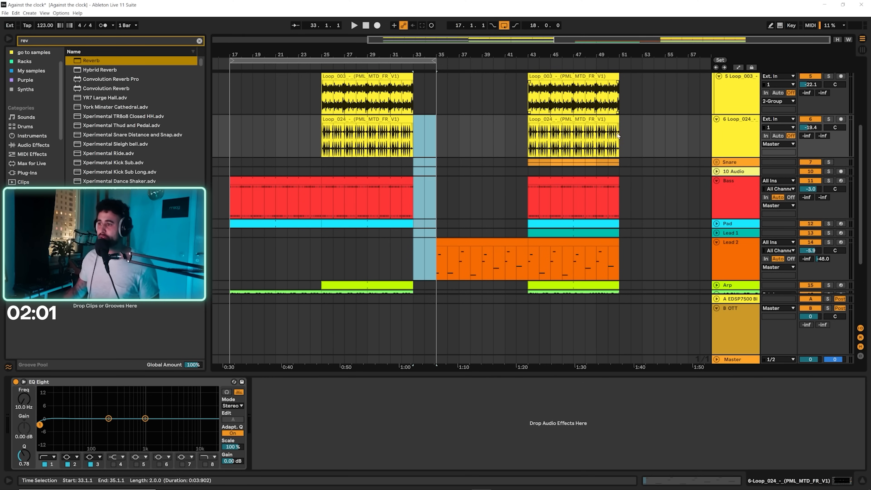
Step: Move the first whisper clip to bar 33, ahead of the lead, and play from there
left_click(419, 139)
scroll(428, 171, "down", 4)
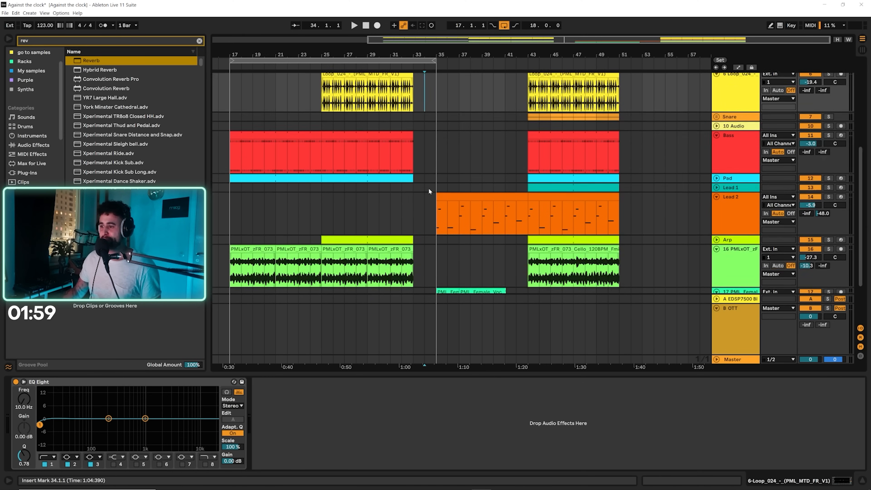
left_click(452, 223)
key("Left")
key("Left")
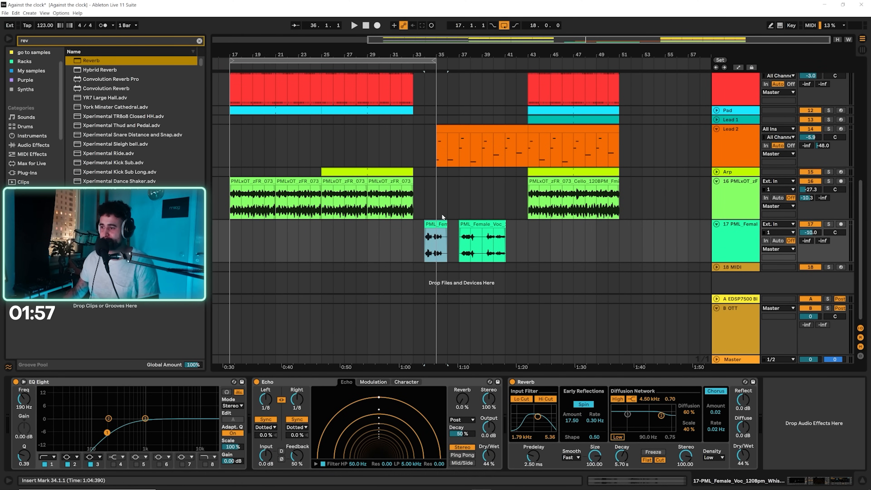
key("space")
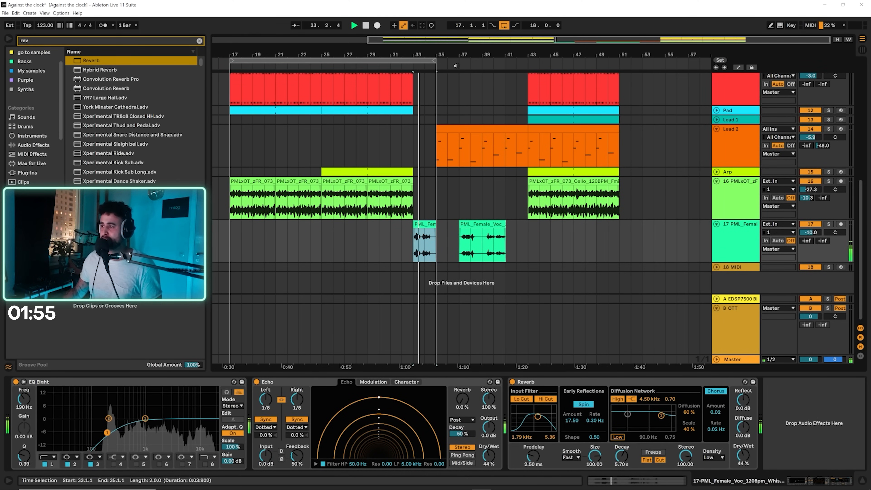
Step: Listen to the break and extend the loop from bar 17 to the end of the arrangement at bar 51
left_click_drag(435, 60, 515, 63)
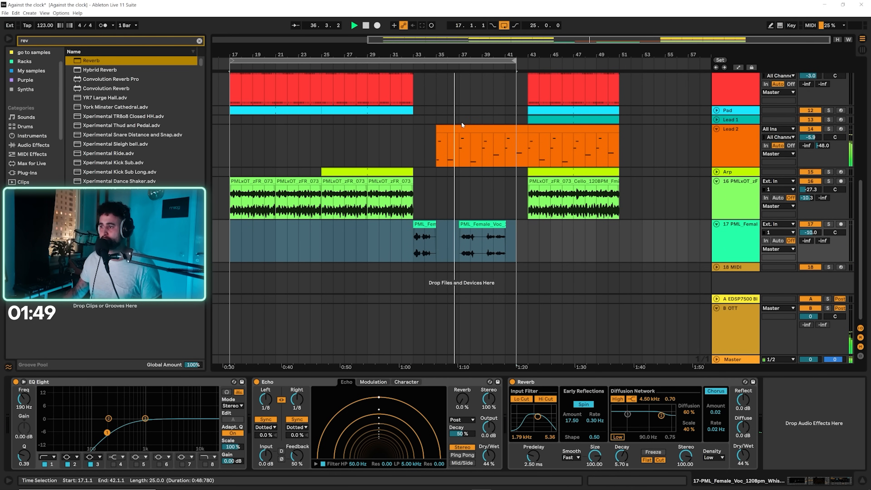
left_click(470, 128)
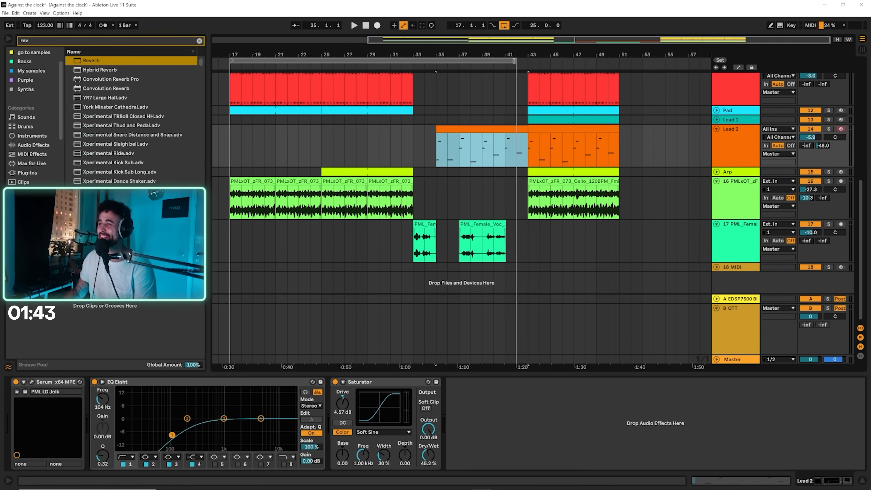
left_click_drag(514, 60, 619, 60)
left_click(642, 178)
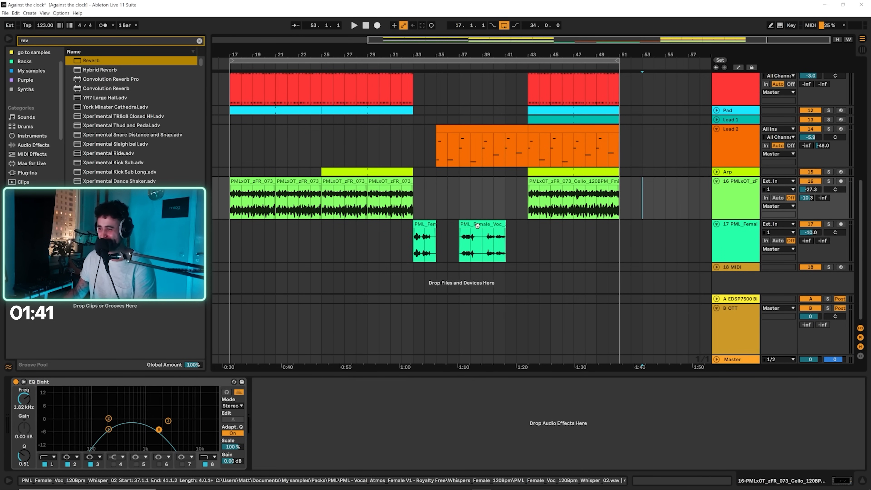
Step: Move the second whisper clip to bar 35, directly after the first one
left_click_drag(477, 226, 455, 225)
left_click(469, 196)
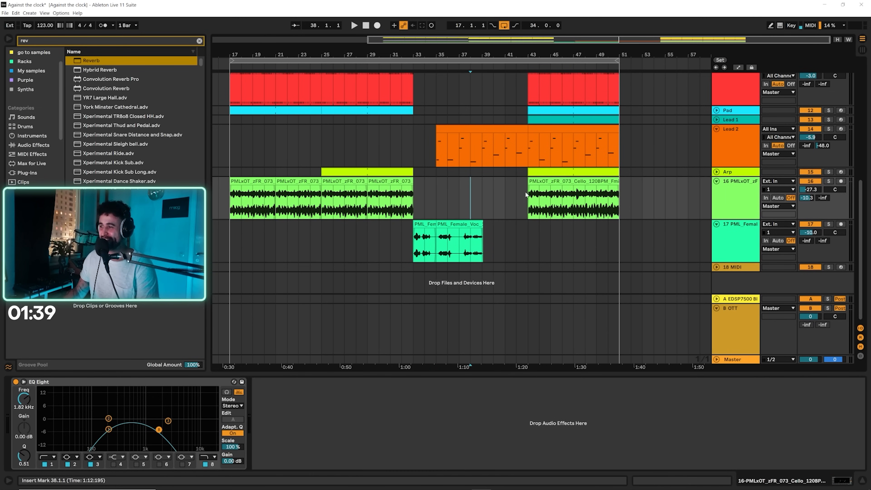
left_click_drag(528, 204, 626, 76)
left_click(460, 191)
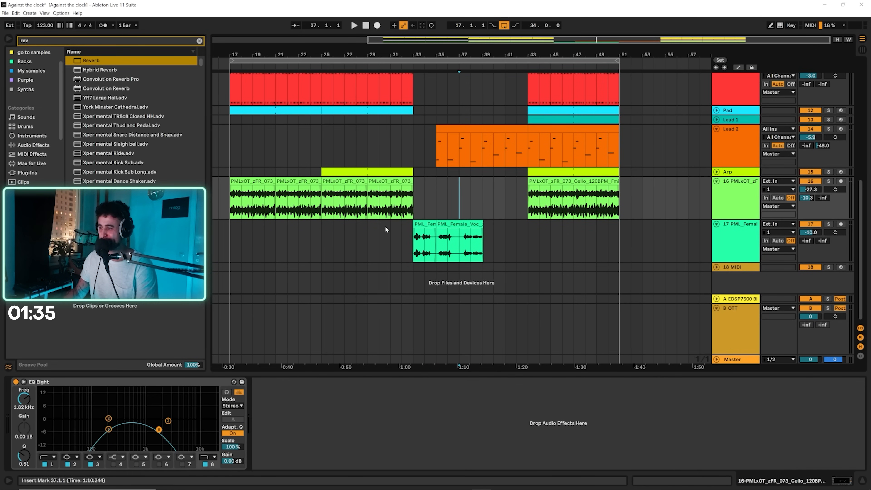
Step: Add a new audio track below the whisper track and search the browser for "impact"
left_click(740, 245)
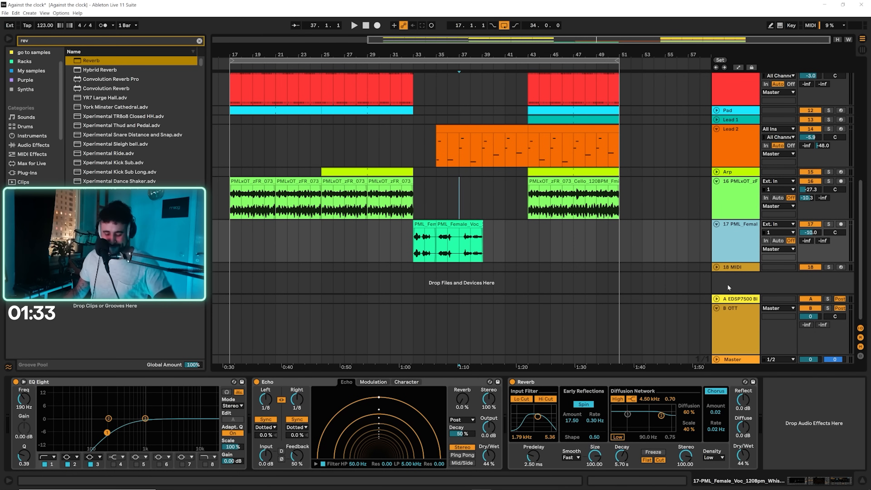
key("ctrl+t")
left_click(199, 41)
type("i")
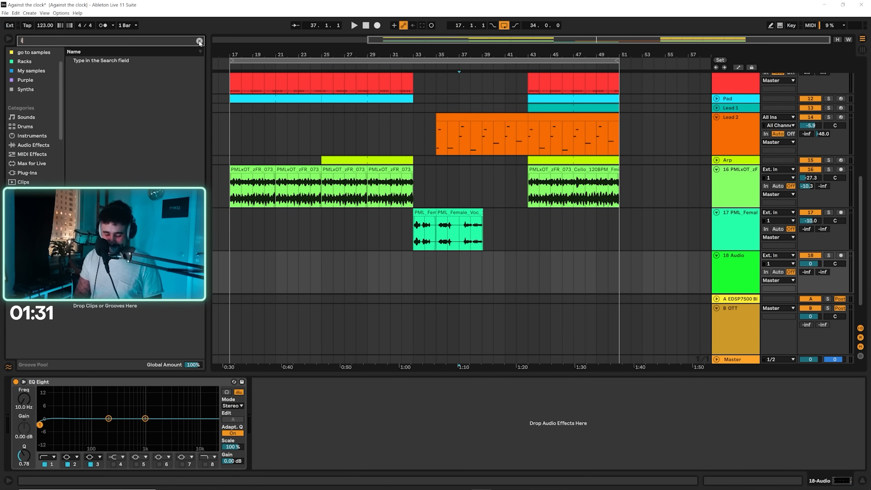
type("mpact")
Step: Place Lev_Impact_Clap R.wav on the new track from bar 25 to 33 and play it with the track volume at -17.7 dB
scroll(135, 176, "down", 2)
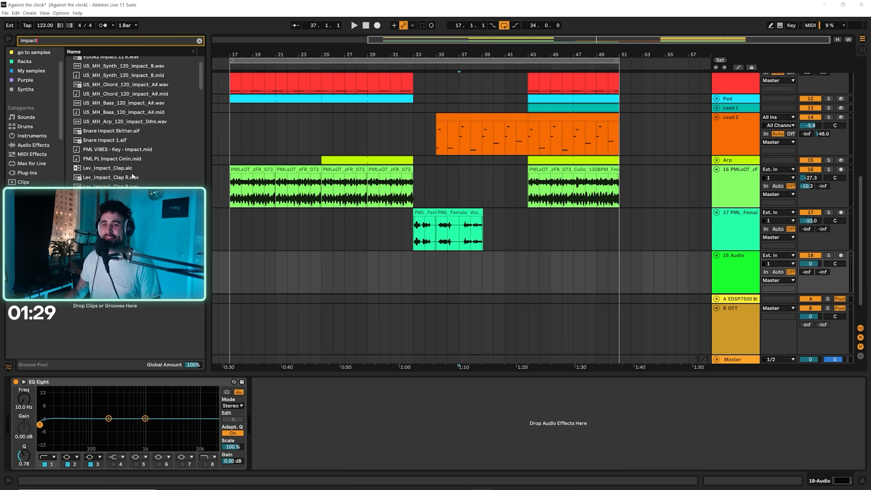
scroll(134, 130, "down", 3)
left_click(117, 147)
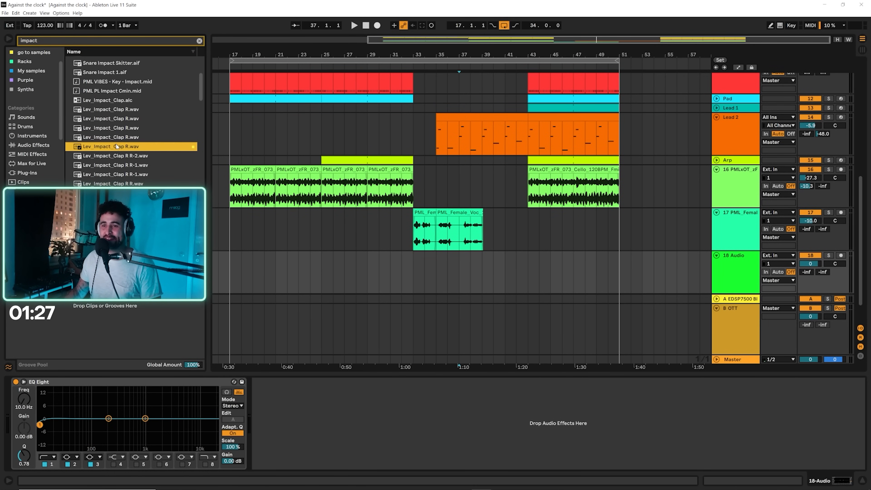
left_click_drag(379, 275, 323, 277)
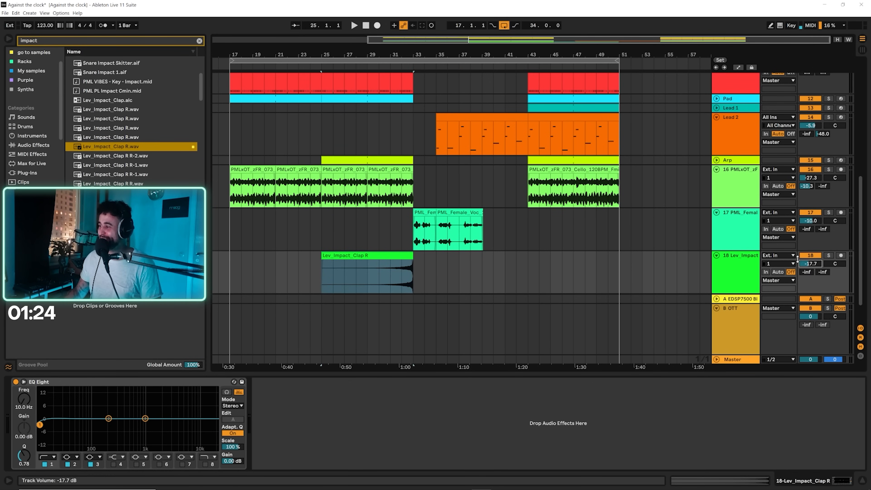
key("space")
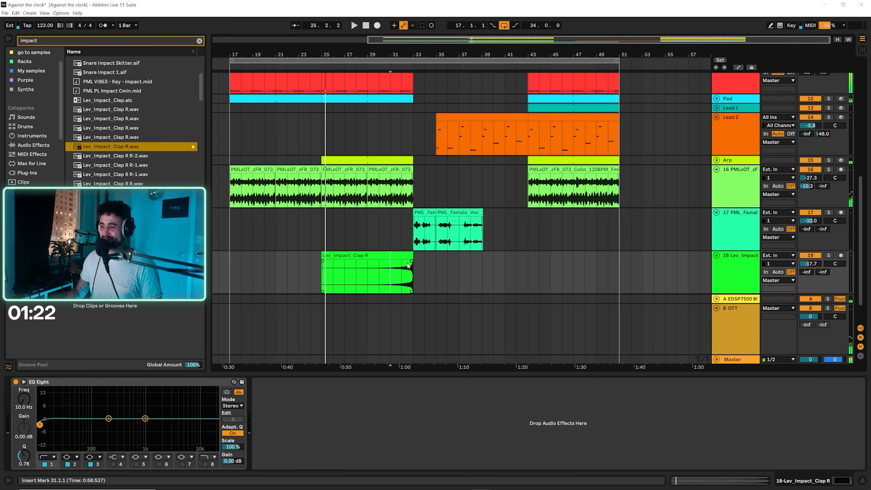
left_click(395, 271)
Step: Add a reversed copy of the impact clip at bar 33 and another copy of the original rise from bar 39 to 43
left_click(398, 255)
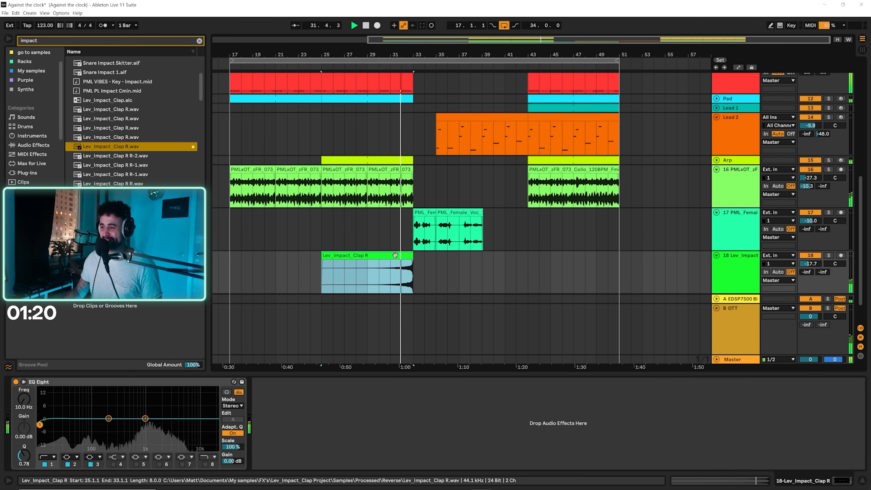
left_click_drag(419, 263, 460, 264)
left_click(384, 263)
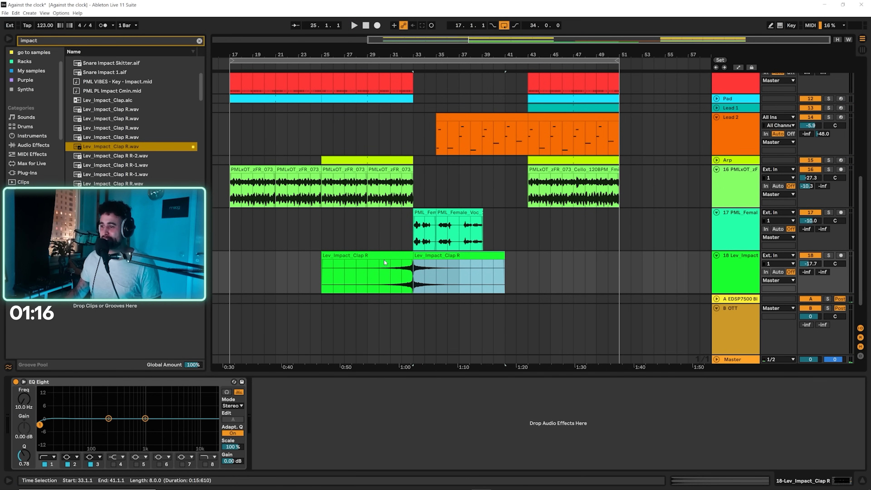
left_click_drag(385, 255, 500, 272)
left_click_drag(435, 253, 482, 252)
Step: Set the impact track's send A to -4.7 dB and its EQ Eight low-cut band 1 to 261 Hz, checking from bar 33
left_click(801, 270)
key("space")
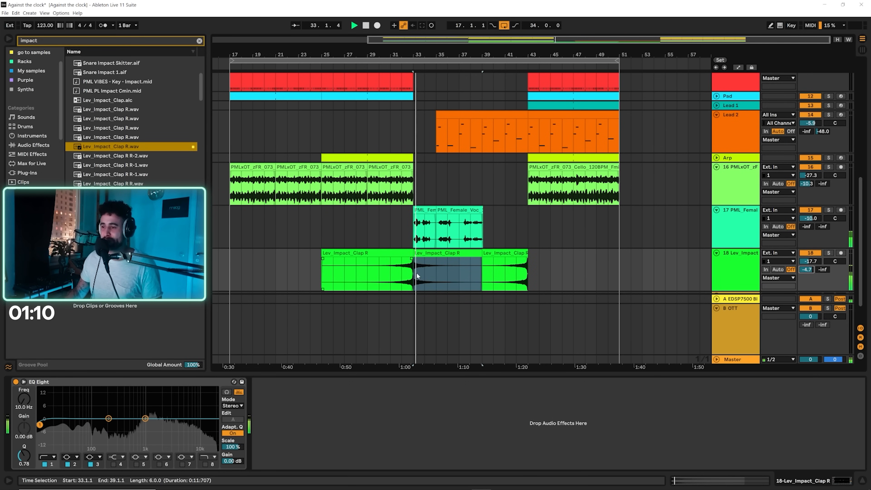
key("space")
left_click_drag(40, 425, 114, 426)
key("space")
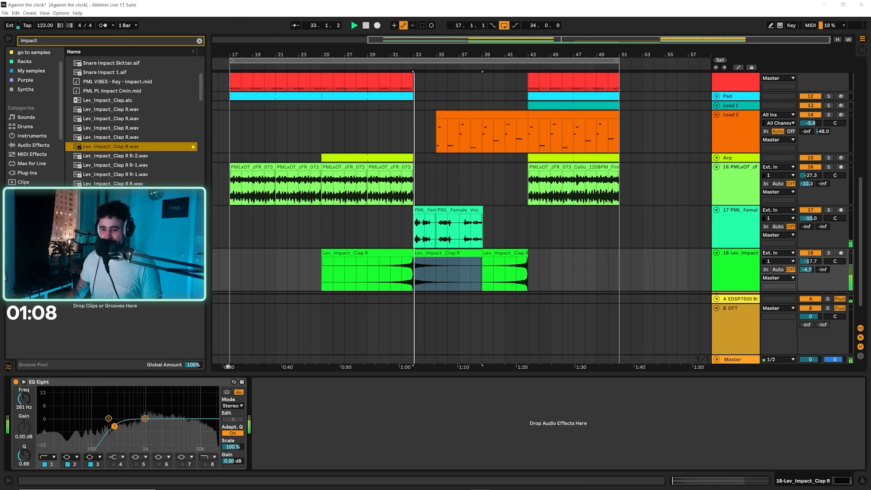
left_click(415, 182)
key("space")
Step: Unfold the Arp track, extend its first clip from bar 33 to bar 43, and play the break from bar 33
scroll(579, 157, "up", 3)
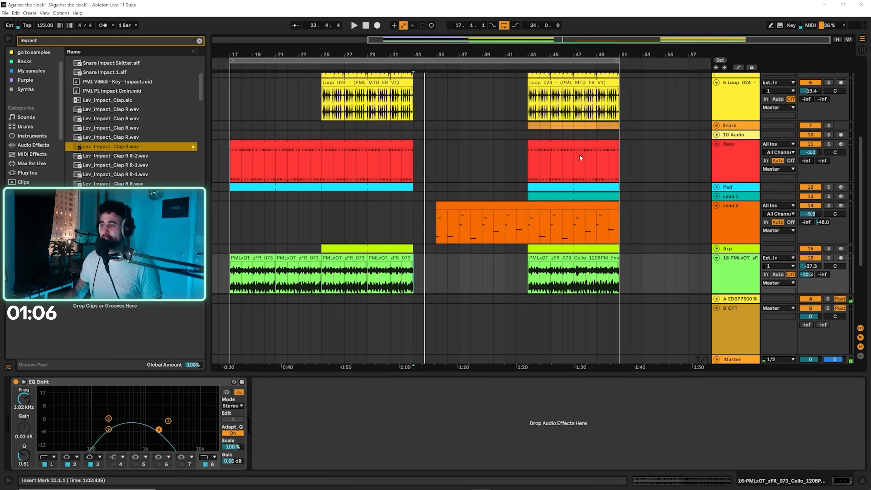
left_click(718, 249)
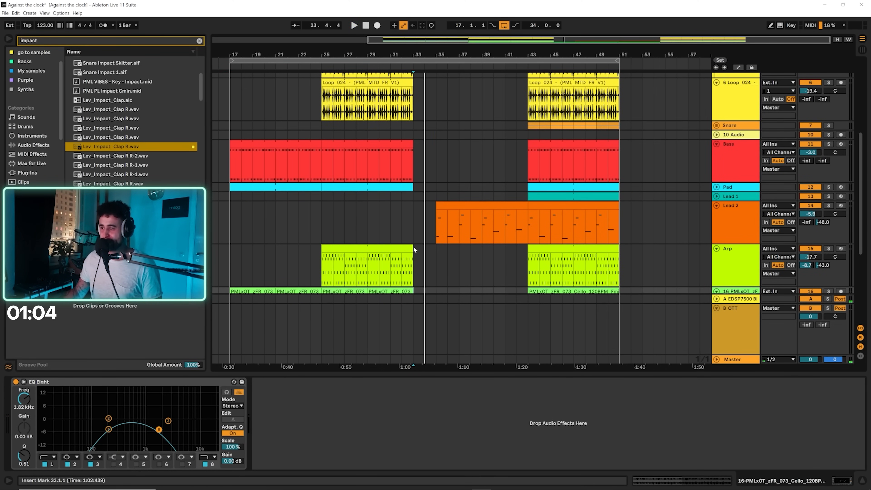
left_click_drag(413, 246, 528, 245)
key("space")
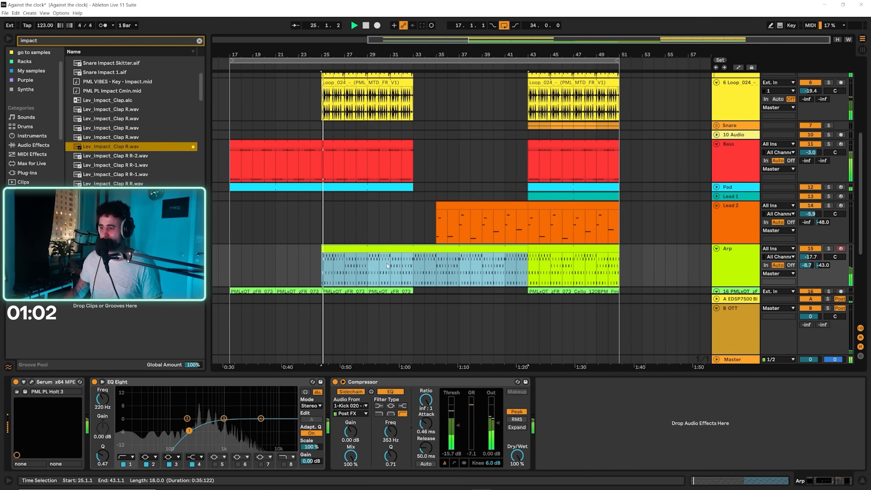
left_click(413, 263)
scroll(449, 215, "down", 5)
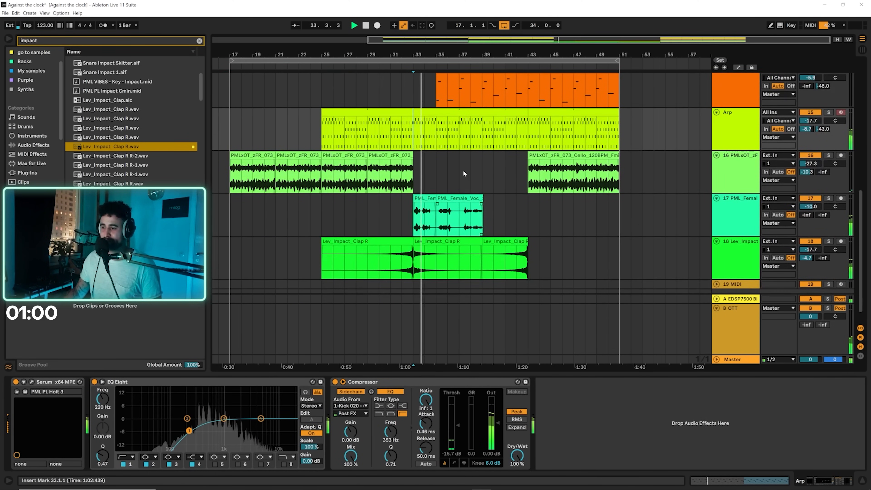
scroll(488, 180, "up", 3)
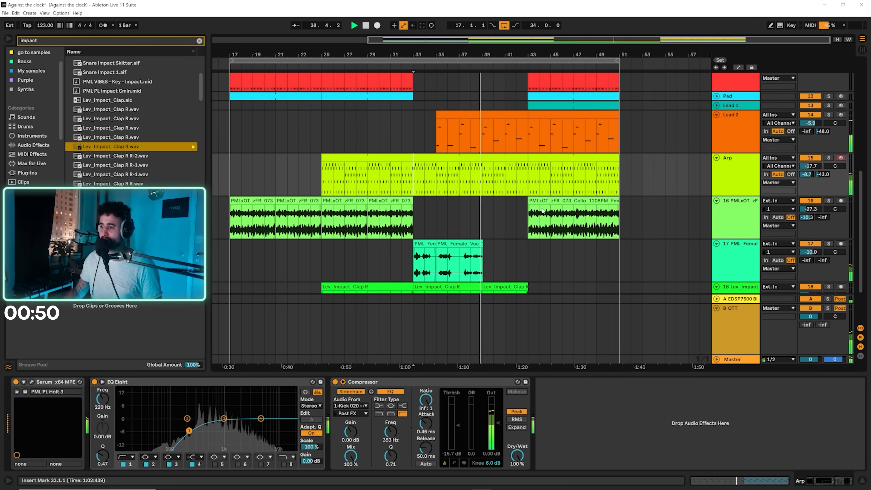
Step: Copy the first whisper clip to bar 39 and set the whisper track's Echo feedback to 61 %
left_click(429, 242)
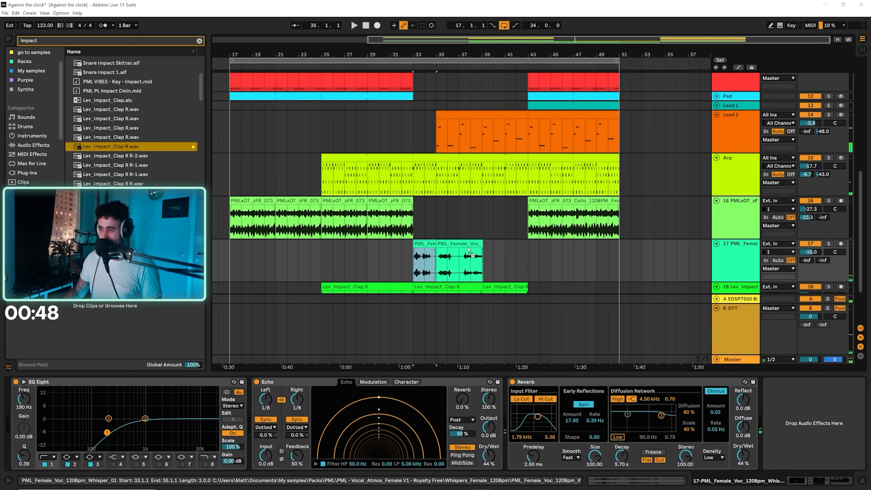
left_click_drag(469, 249, 494, 244)
key("space")
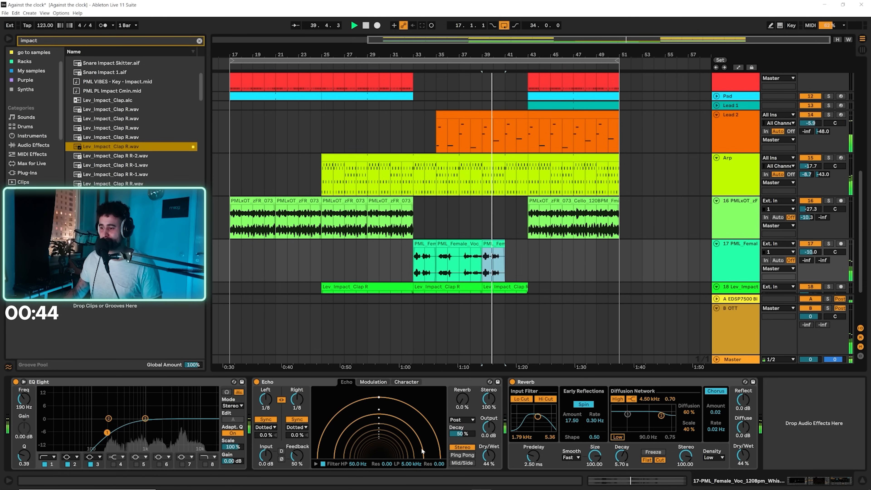
left_click_drag(297, 456, 297, 449)
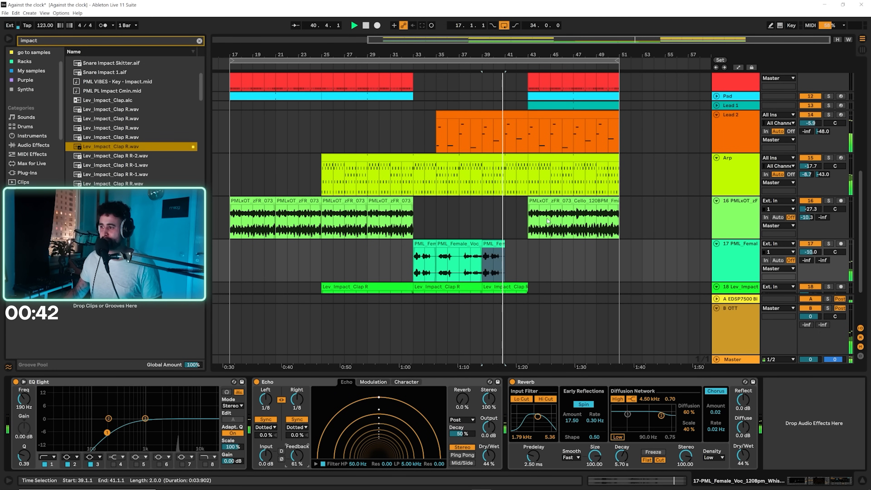
key("space")
left_click(460, 272)
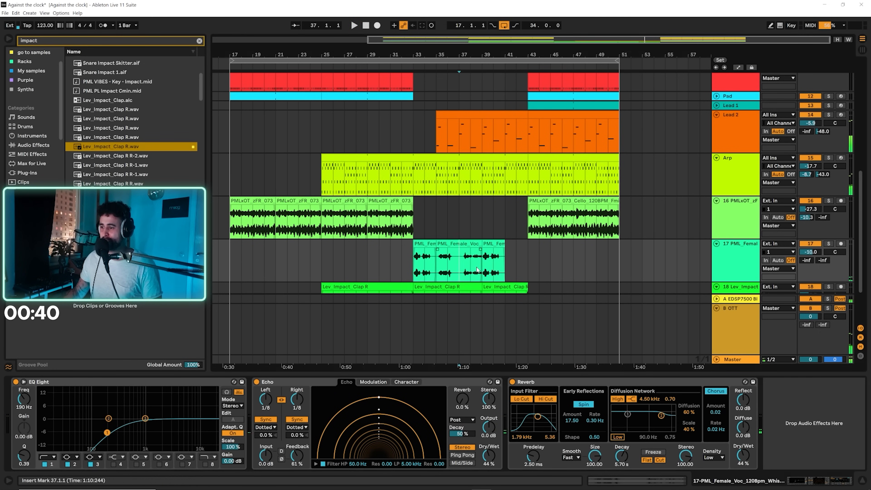
Step: Copy the start of the whisper clip at bar 35 to bars 41 to 43 and play the break from bar 39
left_click_drag(440, 262, 516, 253)
left_click(484, 269)
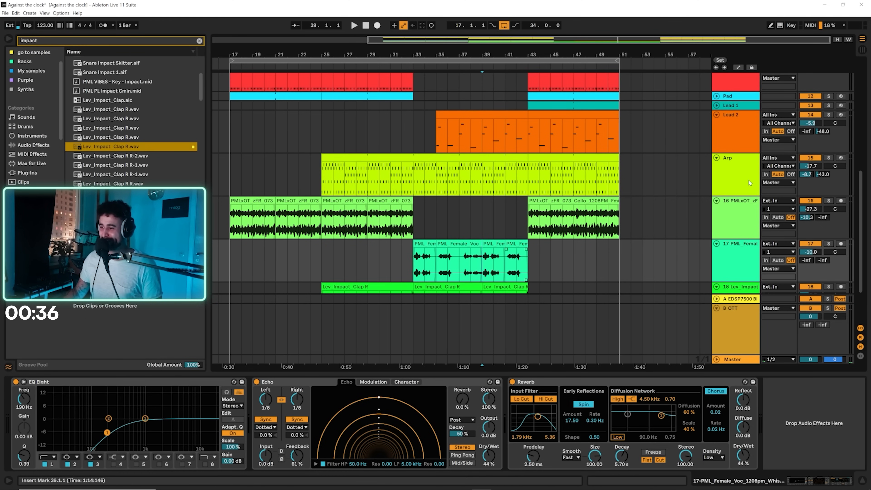
key("space")
scroll(556, 253, "down", 3)
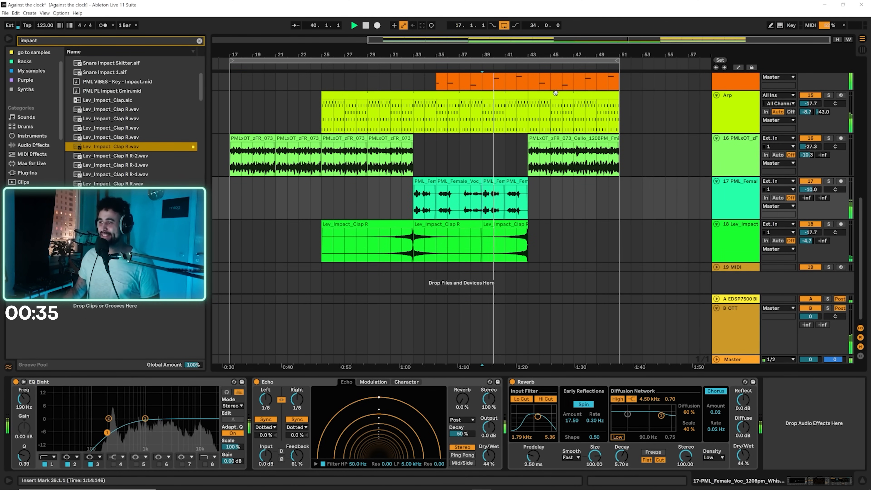
scroll(581, 134, "down", 2)
scroll(581, 135, "up", 5)
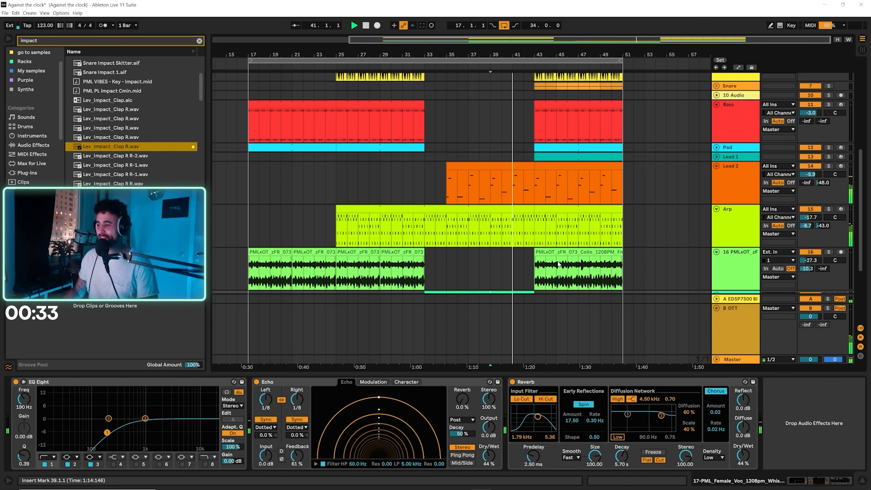
Step: Deactivate the cello clip from bar 43 to 51 and duplicate the looped bars 43 to 51 across all tracks
left_click(554, 253)
key("0")
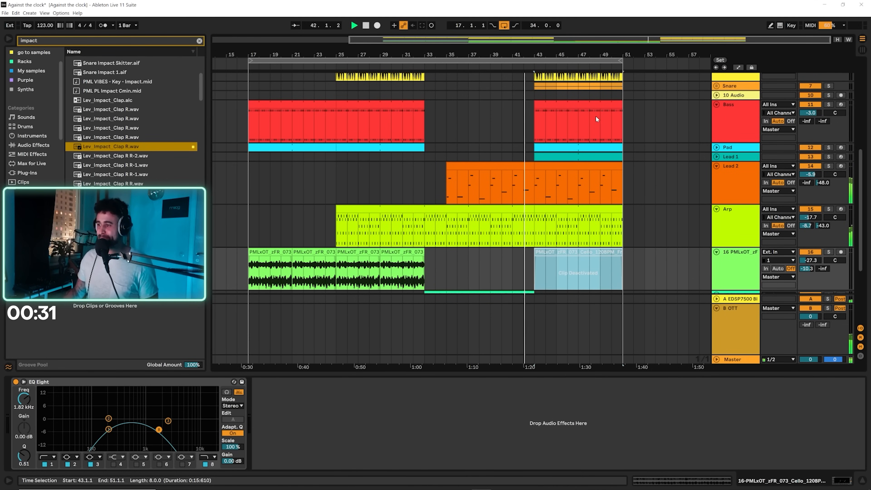
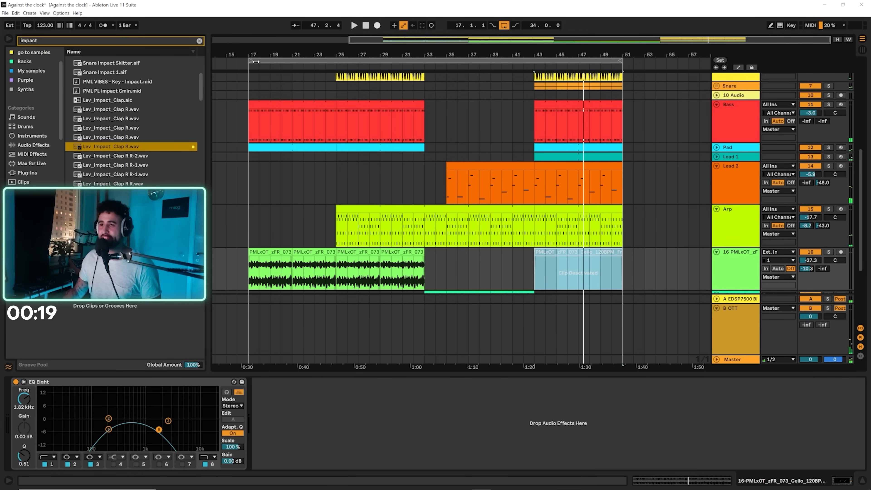
left_click_drag(251, 61, 546, 62)
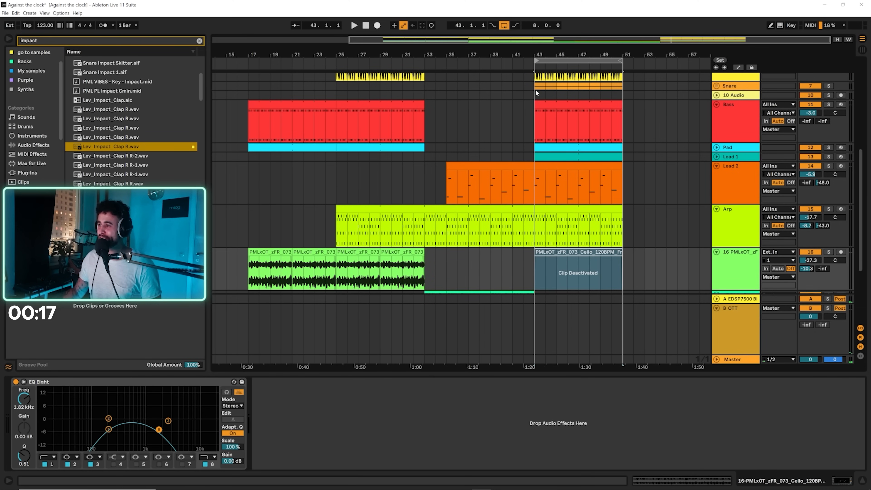
left_click(546, 62)
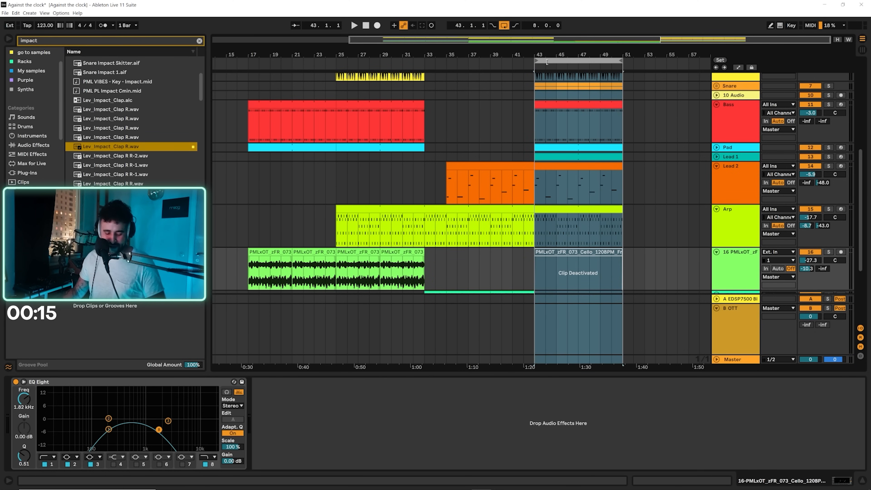
key("ctrl+d")
left_click(449, 122)
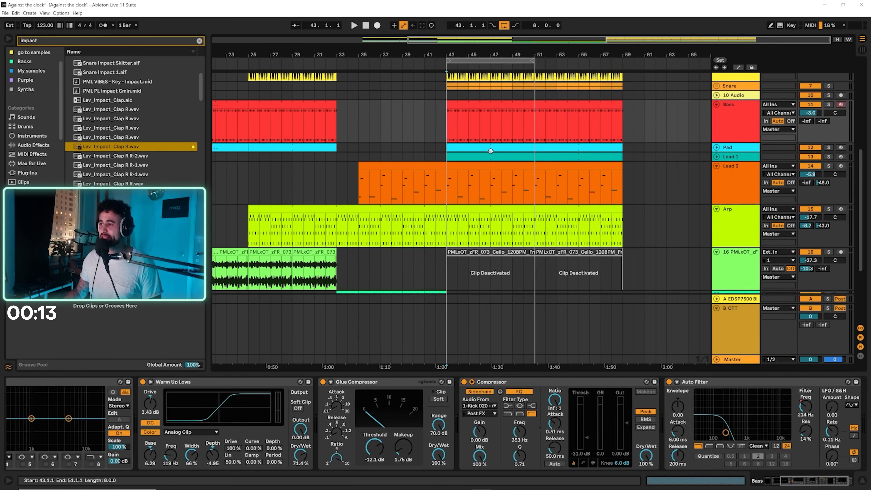
Step: Delete the Lead 1 clip from bar 43 to 51 and extend the pad back from bar 43 to bar 33
left_click(485, 158)
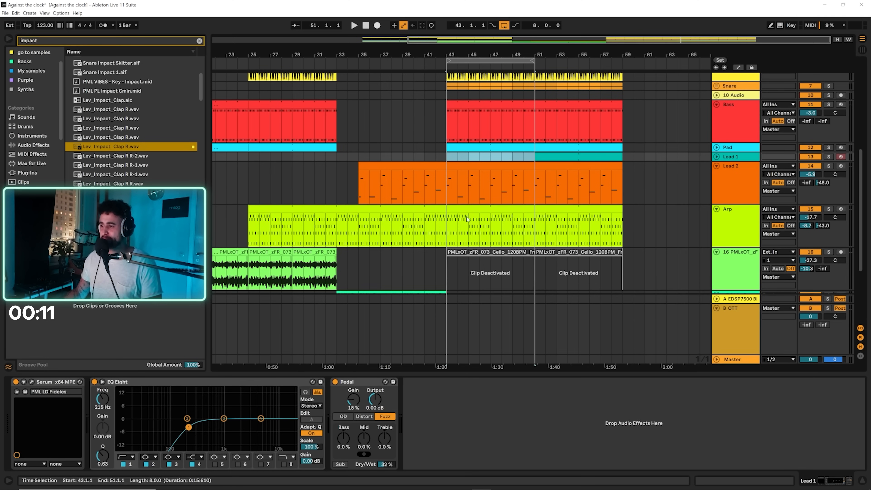
key("Delete")
left_click(448, 128)
scroll(458, 245, "up", 1)
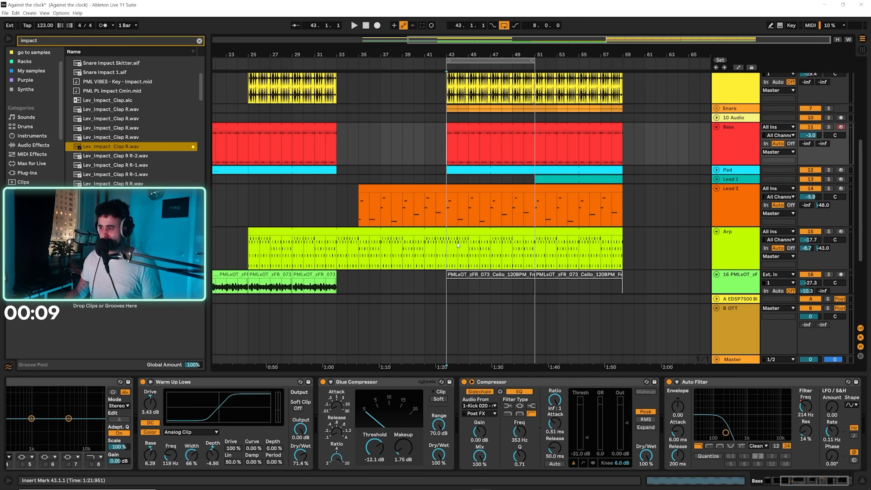
scroll(459, 245, "down", 2)
scroll(461, 258, "up", 6)
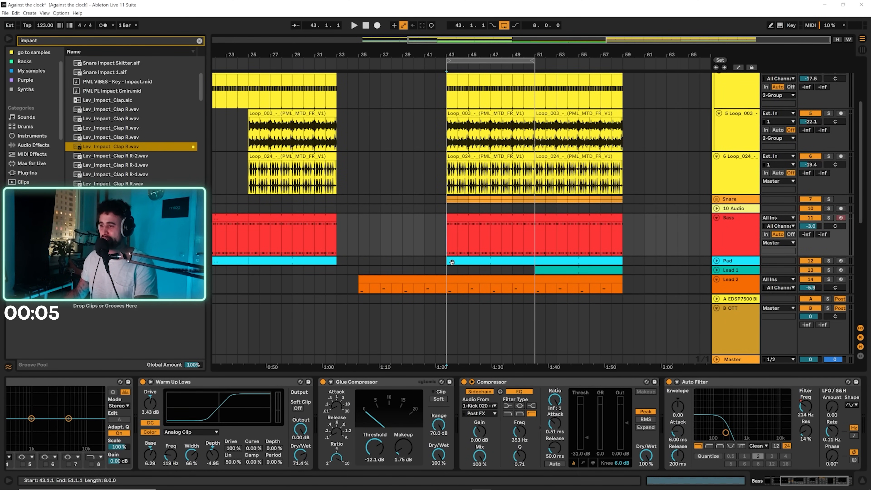
left_click_drag(448, 262, 370, 262)
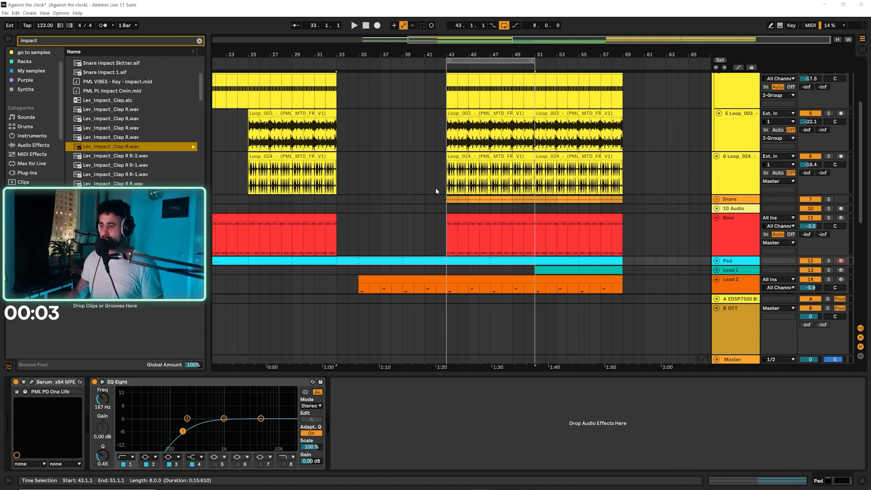
Step: Remove the snare from bar 43 to 51 and play the transition from bar 39
scroll(456, 210, "up", 1)
left_click_drag(446, 221, 536, 220)
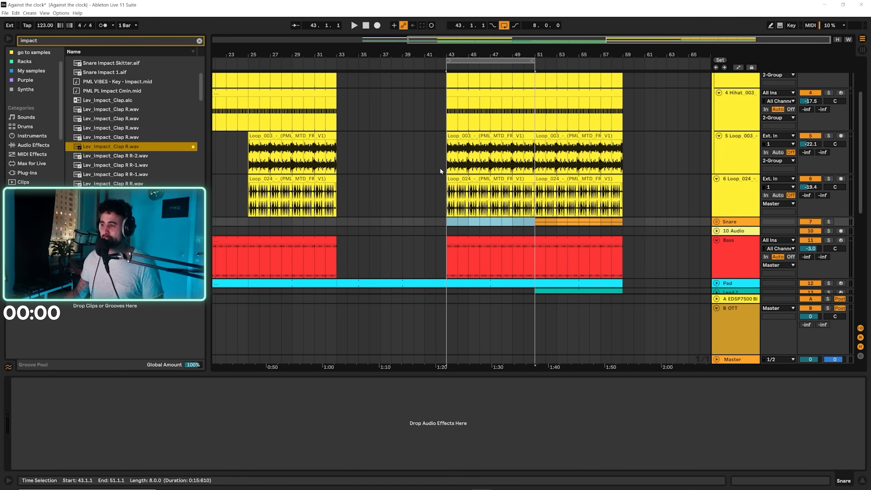
left_click(414, 156)
key("space")
scroll(424, 156, "down", 7)
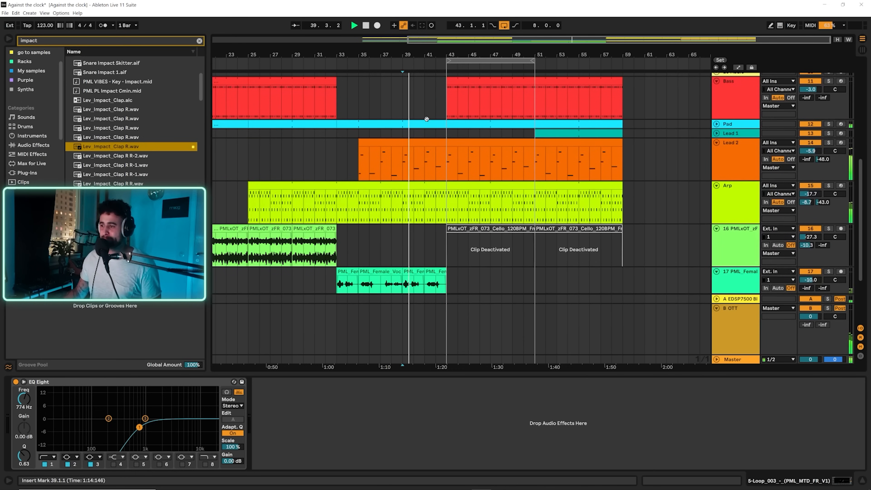
left_click_drag(443, 55, 501, 169)
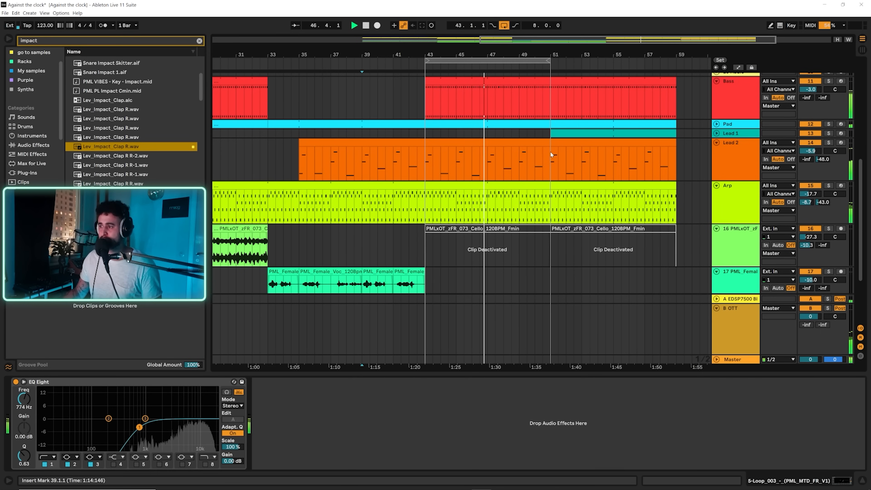
Step: Raise the bass Auto Filter frequency automation to 19.9 kHz from about bar 39 onward, checking playback from bar 42.3
left_click(747, 107)
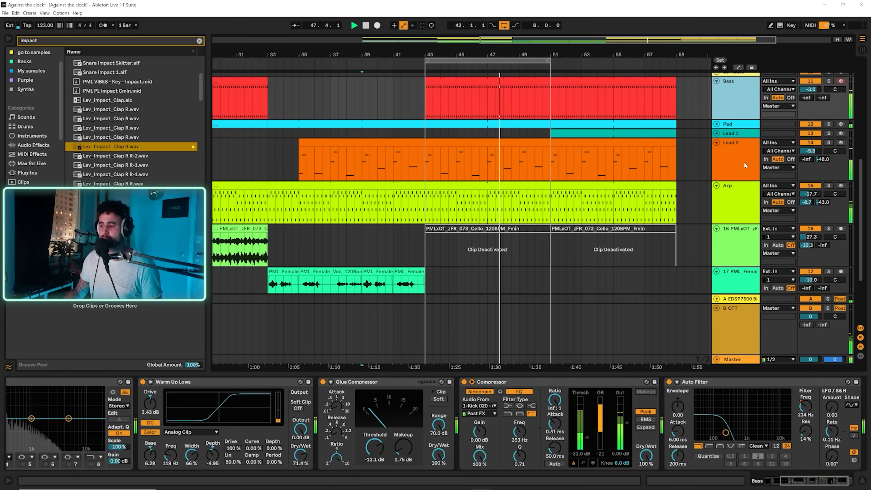
key("a")
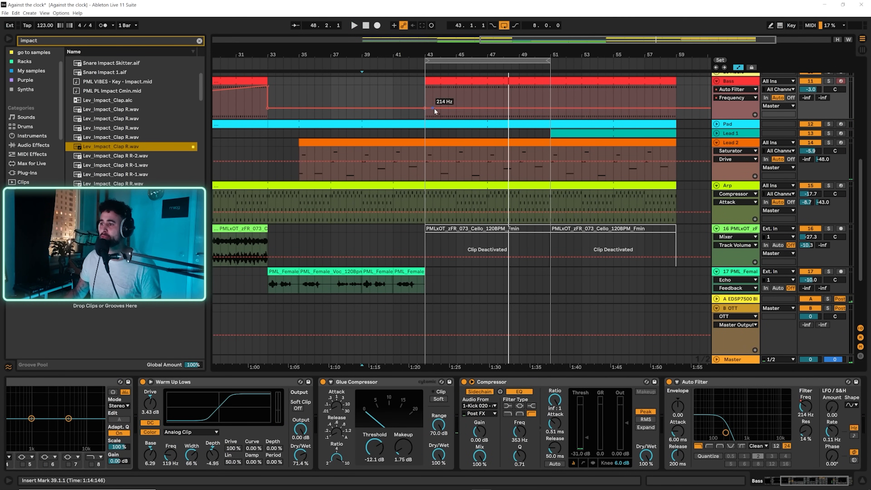
left_click_drag(435, 109, 363, 86)
key("space")
left_click(418, 99)
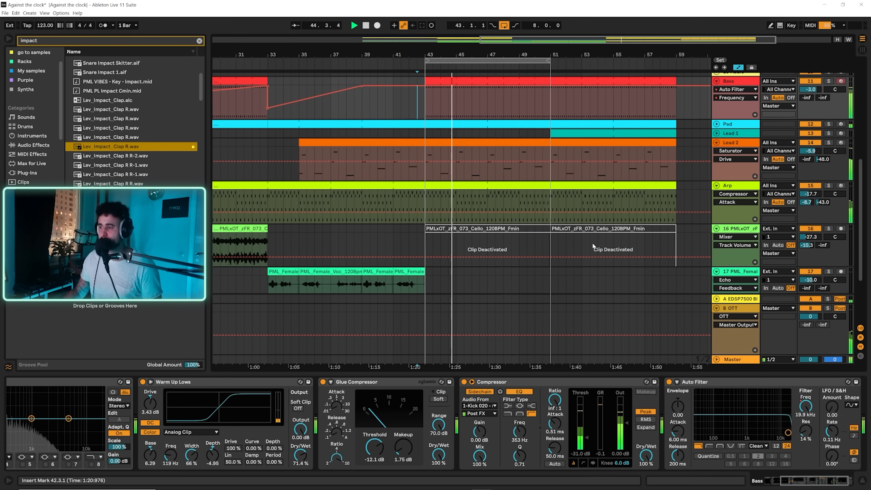
key("a")
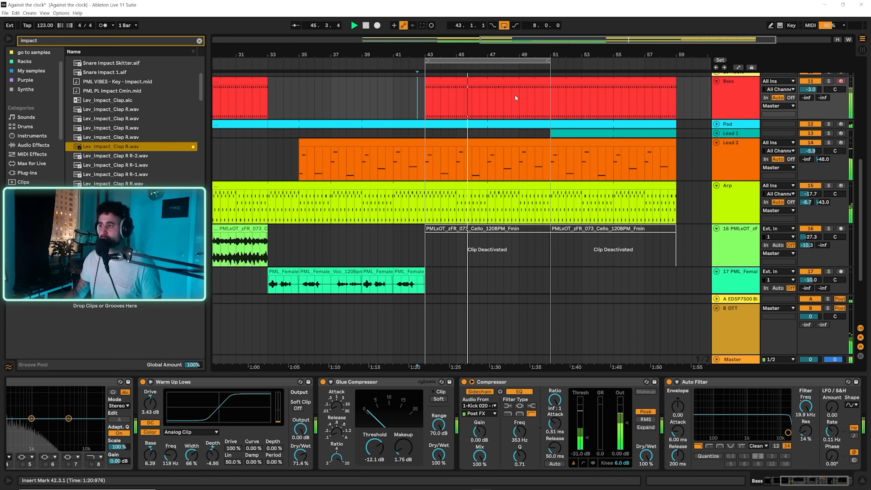
Step: Copy the first whisper clip to bar 49 and extend the loop end to bar 59
left_click_drag(563, 55, 511, 51)
left_click(271, 268)
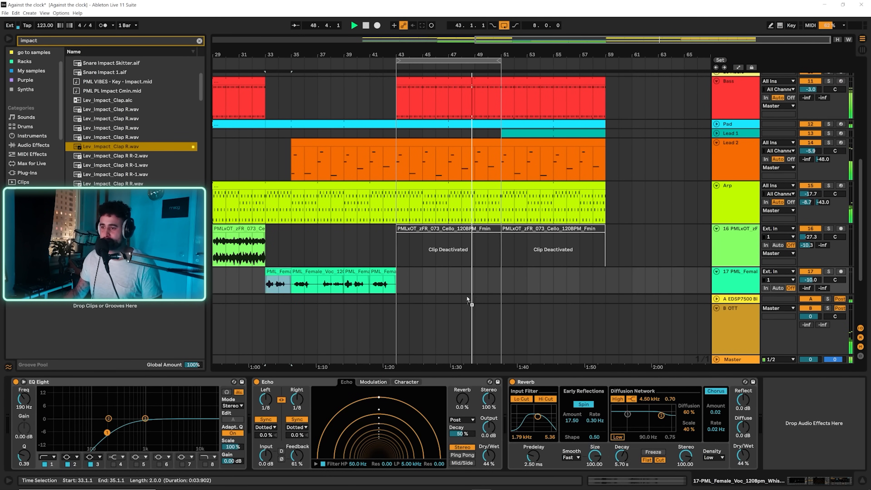
left_click_drag(271, 270, 488, 274)
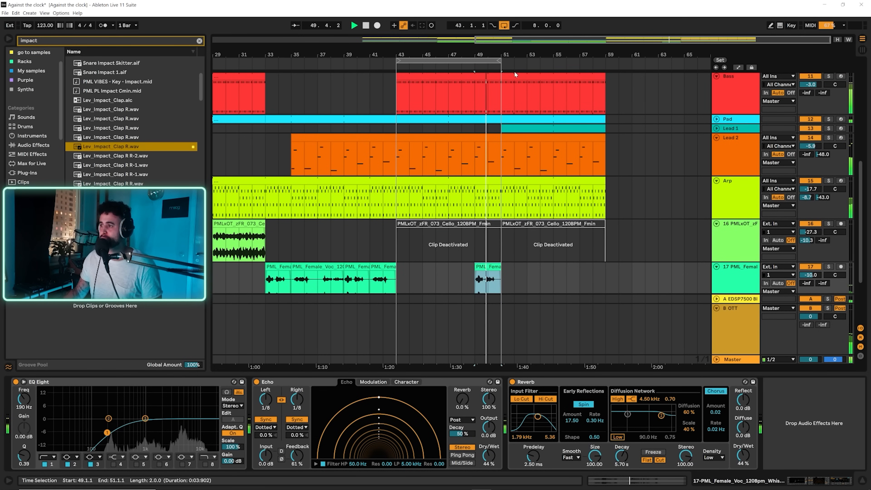
left_click_drag(499, 61, 606, 62)
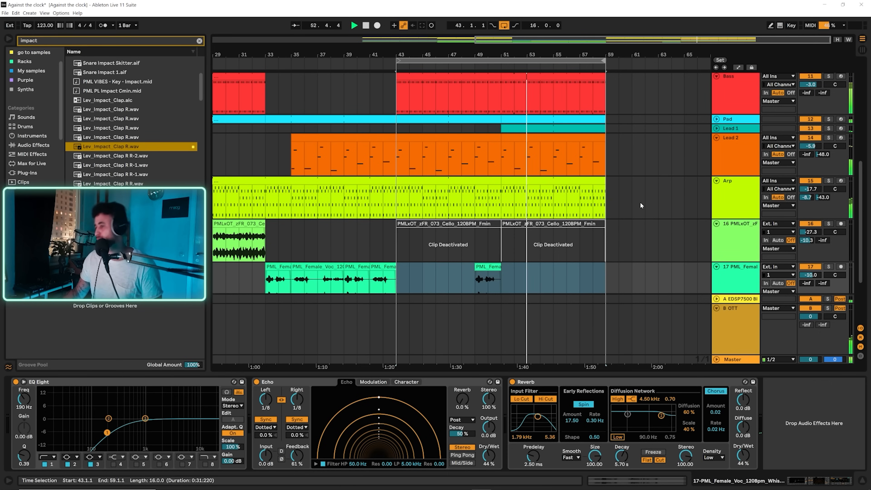
Step: Listen through the second half of the drop and reactivate the cello clip from bar 51 to 59
left_click(397, 164)
key("minus")
key("minus")
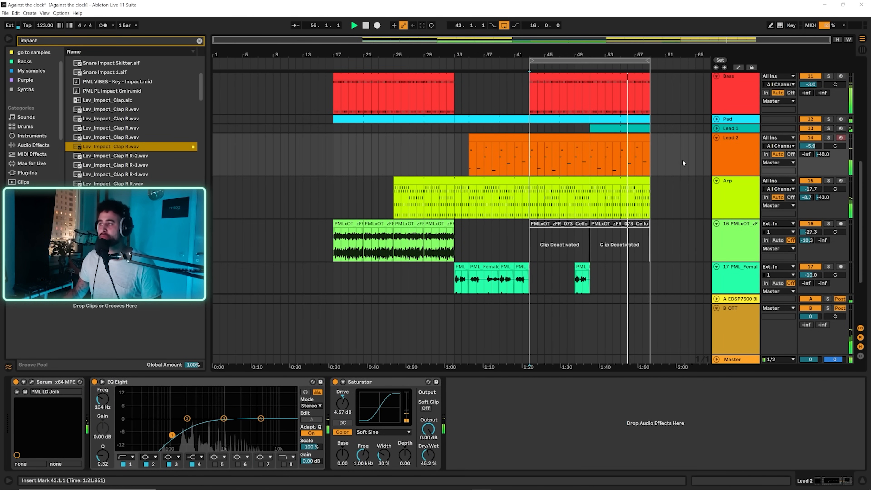
scroll(688, 196, "down", 3)
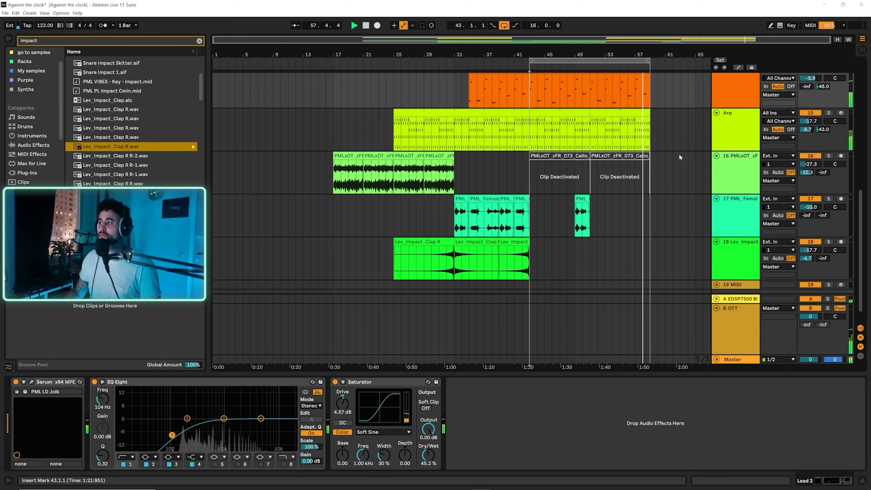
key("space")
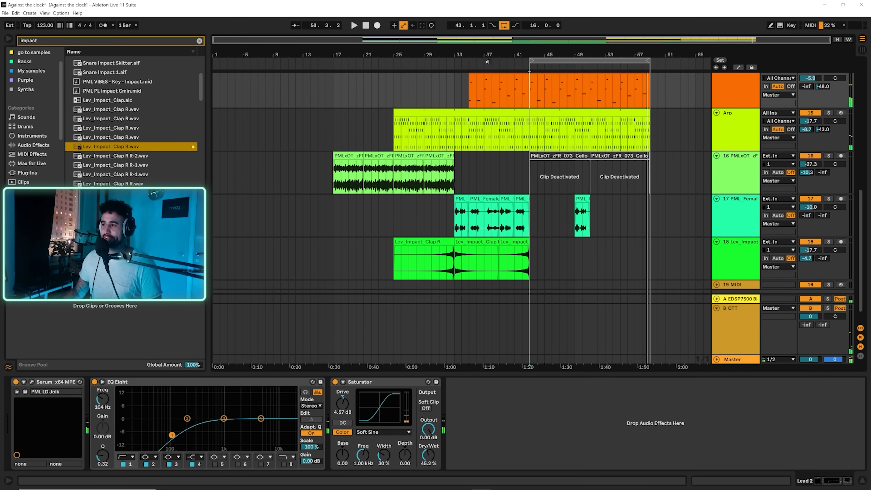
scroll(517, 206, "up", 2)
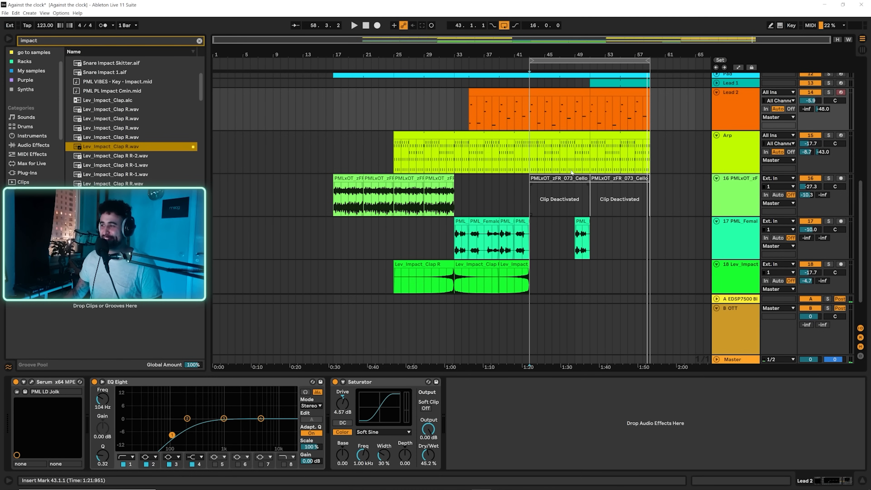
left_click(610, 179)
key("0")
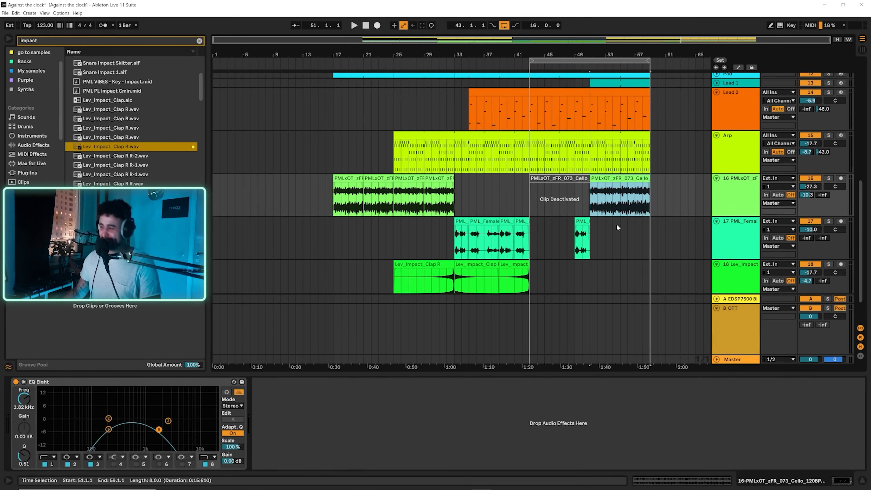
Step: Extend the loop start back to bar 17 and play the whole arrangement from there
left_click(473, 113)
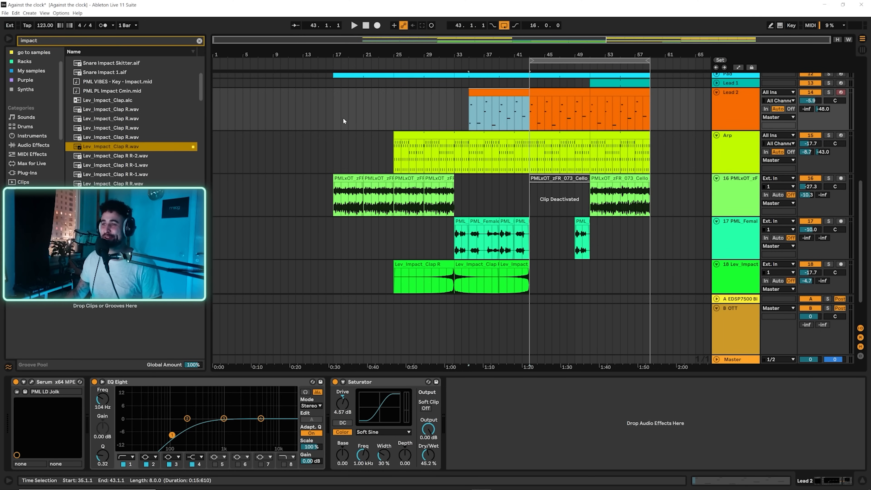
left_click(336, 121)
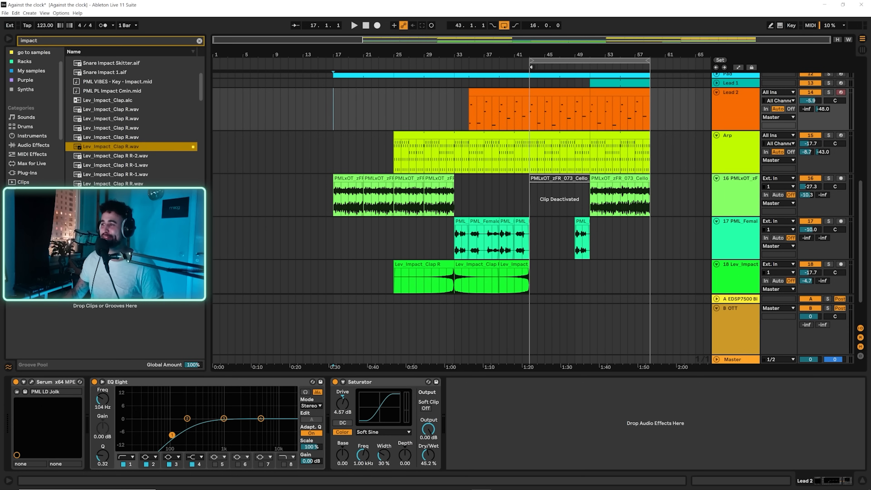
left_click_drag(530, 61, 335, 61)
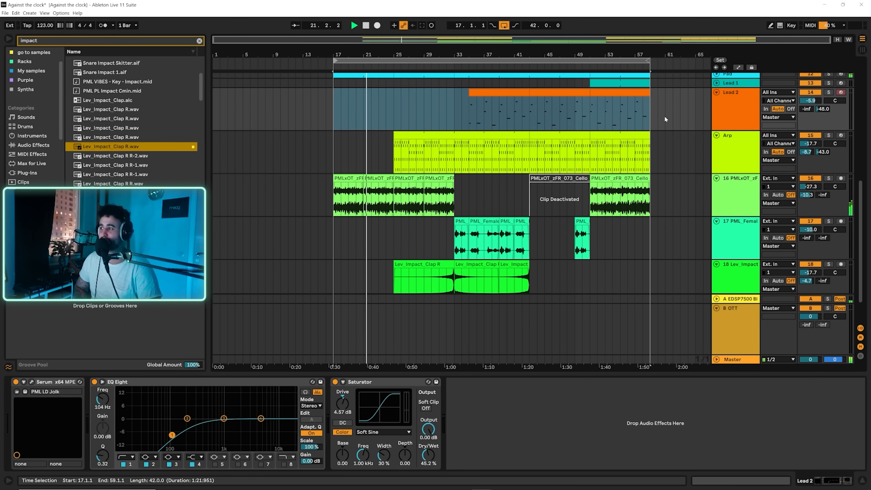
Step: Fold the hi-hat and loop tracks in 2 Group and extend the loop end to bar 61
scroll(683, 197, "up", 3)
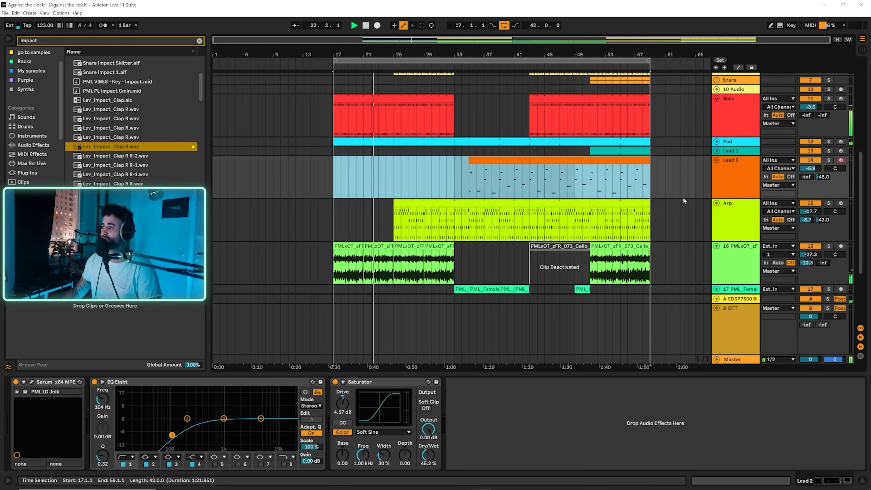
scroll(698, 169, "up", 5)
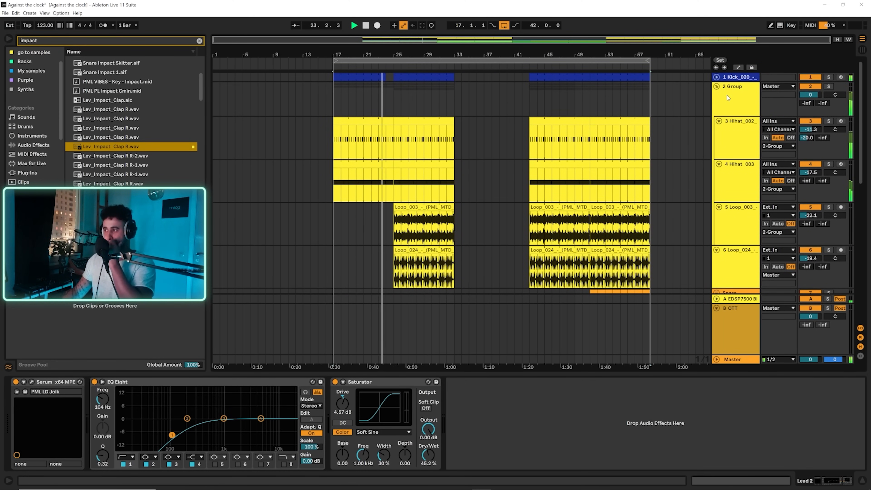
scroll(700, 137, "down", 7)
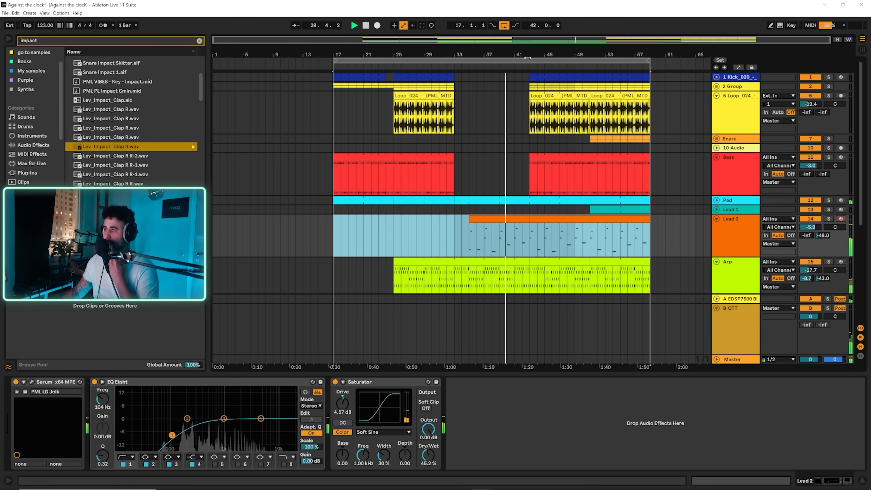
left_click_drag(527, 55, 521, 63)
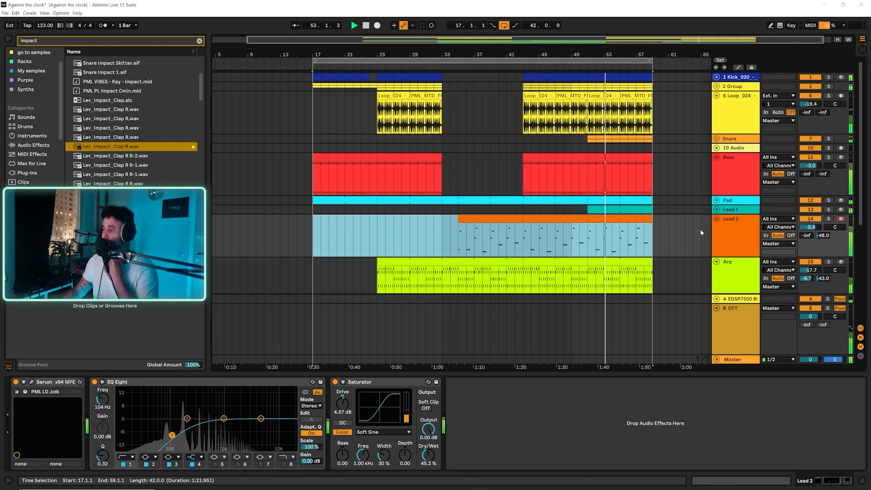
left_click_drag(651, 61, 668, 61)
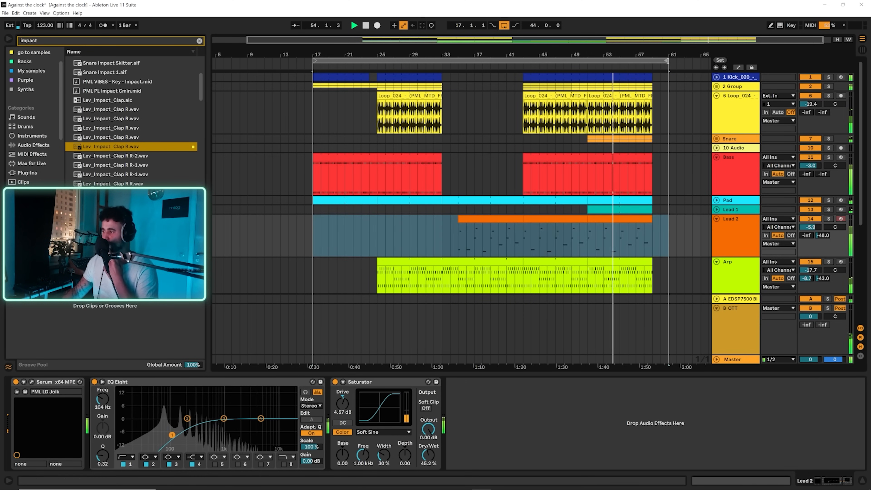